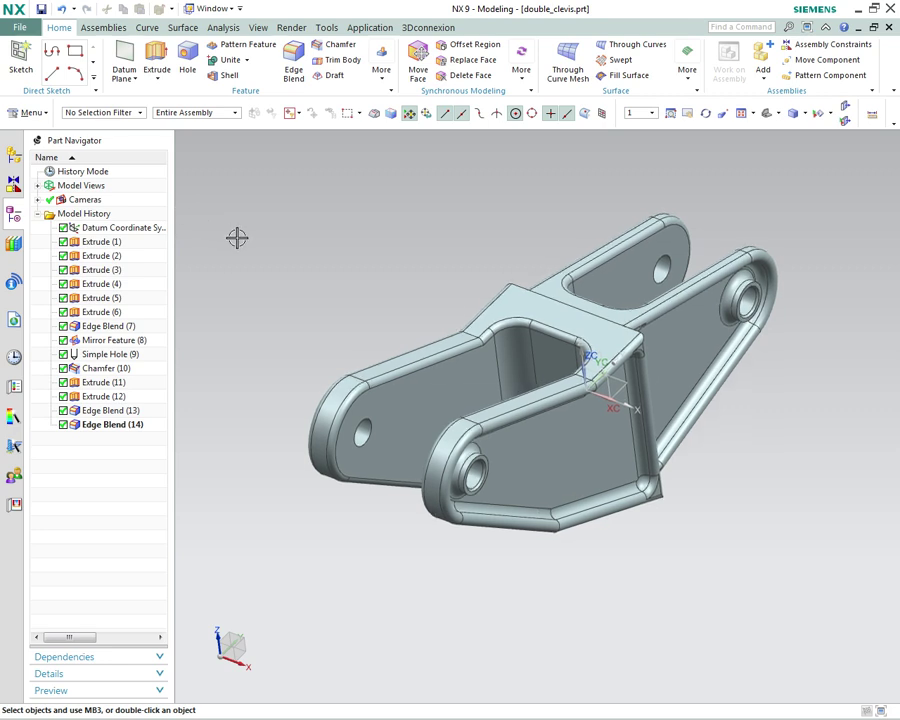
- Create a new part from the millimetre Model template, keeping the file name model1.prt
left_click(20, 29)
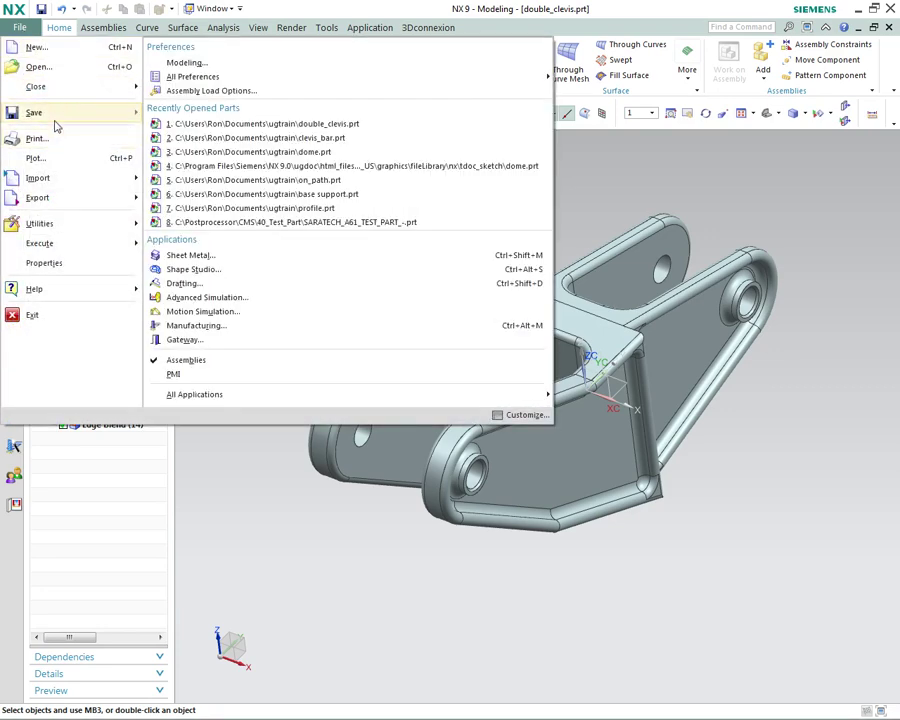
left_click(35, 47)
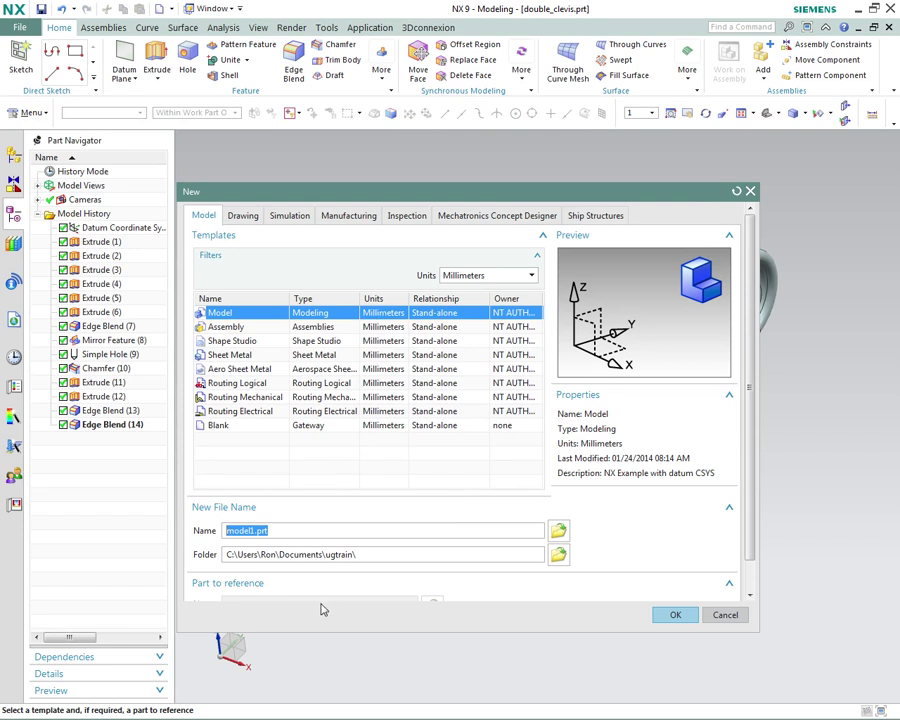
left_click(691, 616)
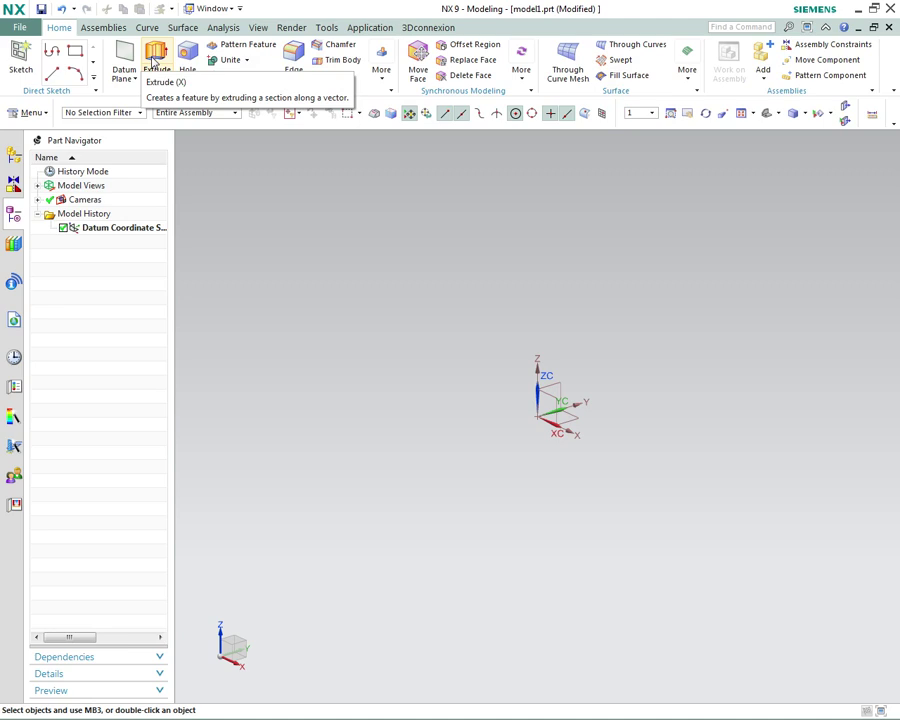
- For an extrusion, sketch a closed profile on the YZ plane: about 170 mm vertical line, 200 mm sloped line, R61.5 end arc and closing line
left_click(153, 62)
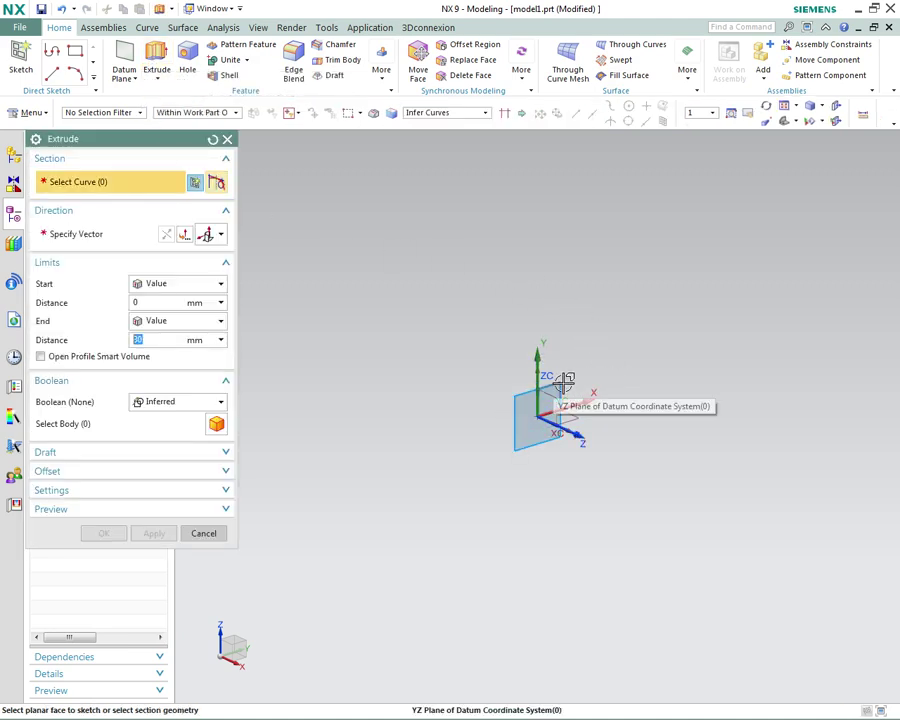
left_click(564, 381)
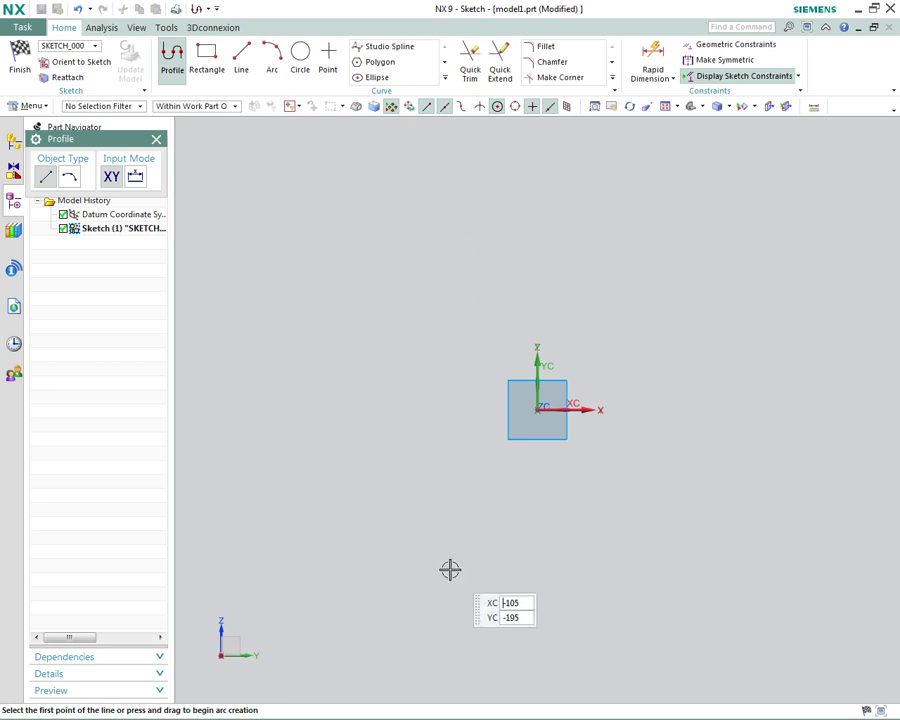
left_click(432, 201)
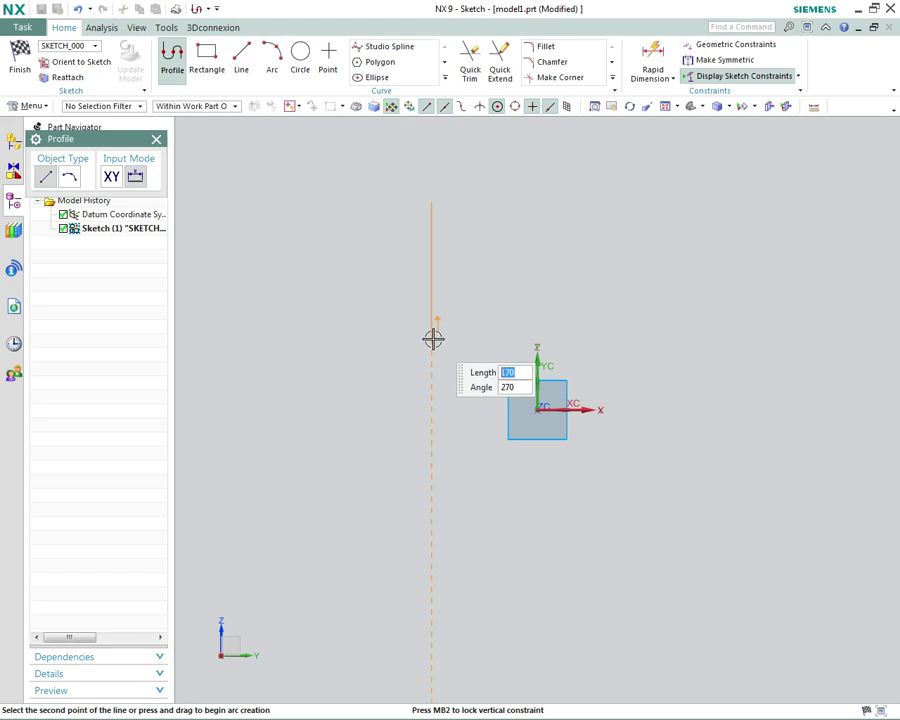
left_click(432, 339)
left_click(590, 309)
left_click_drag(617, 297, 622, 295)
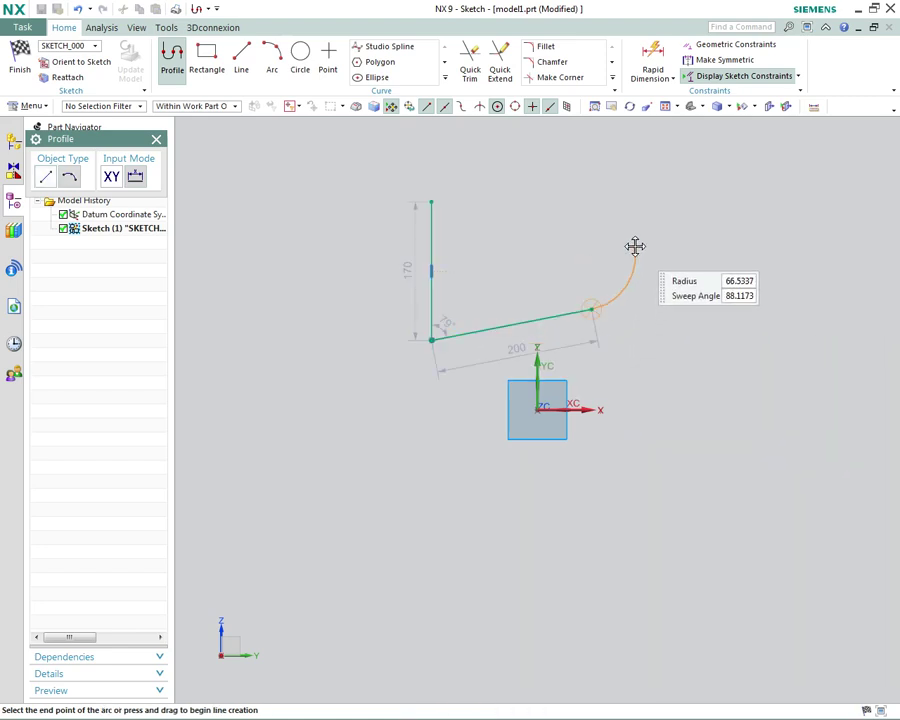
left_click(593, 211)
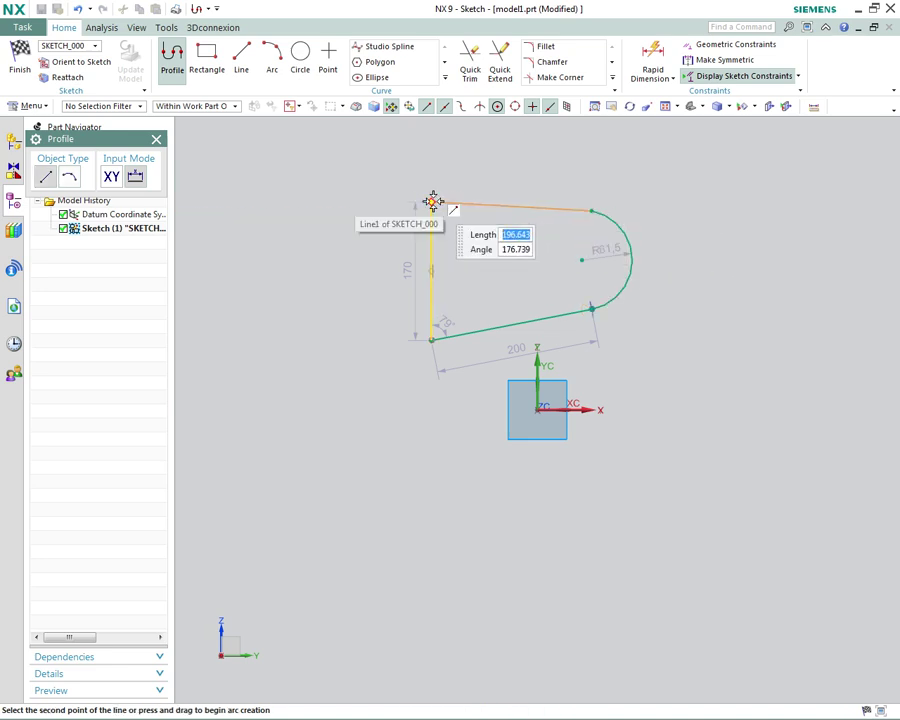
left_click(432, 201)
key("Escape")
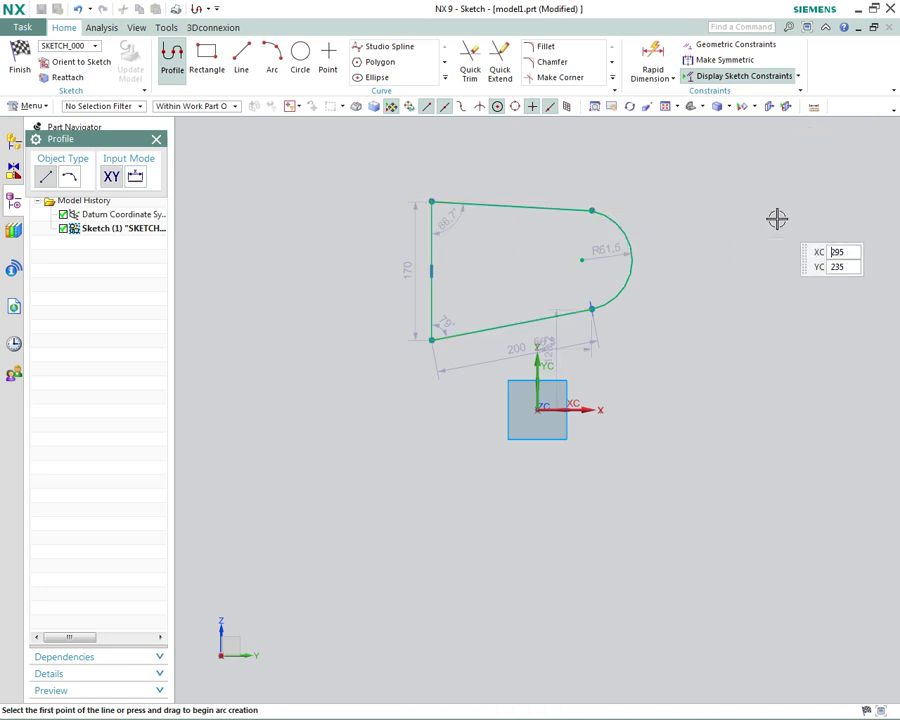
key("Escape")
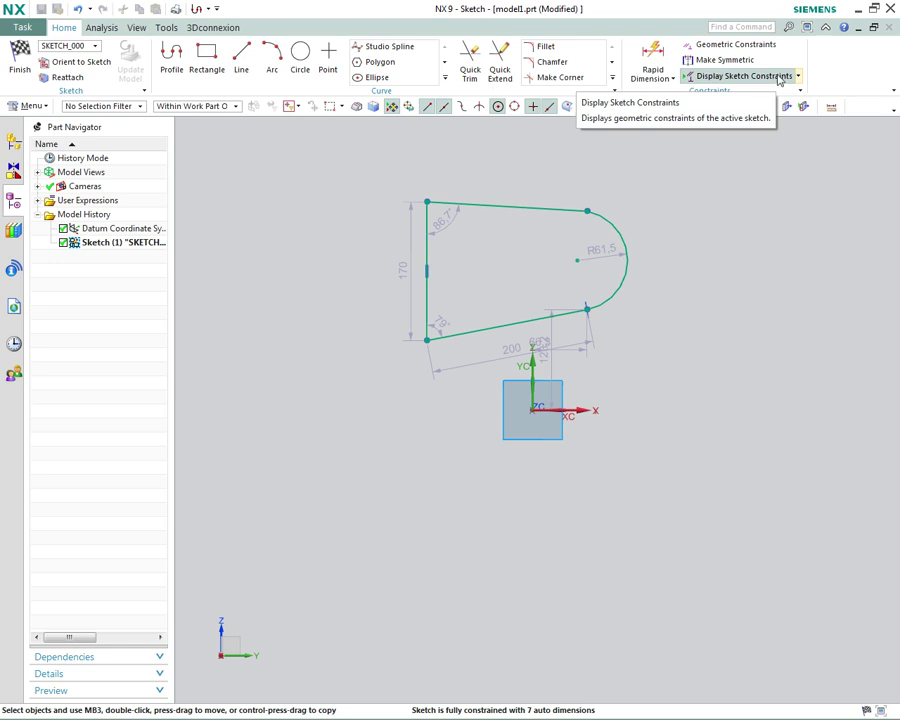
left_click(798, 76)
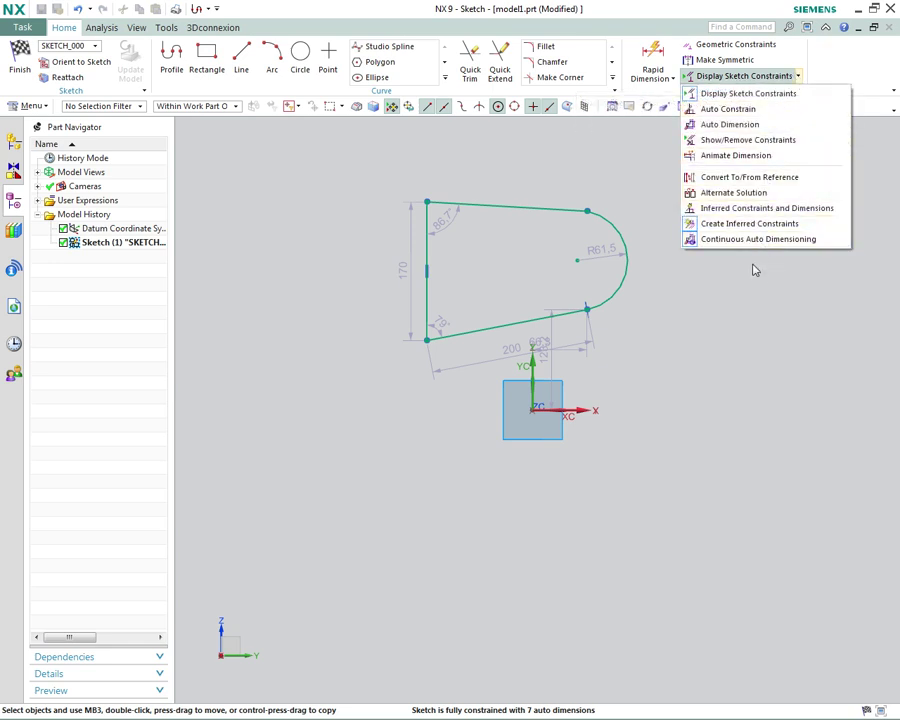
left_click(752, 314)
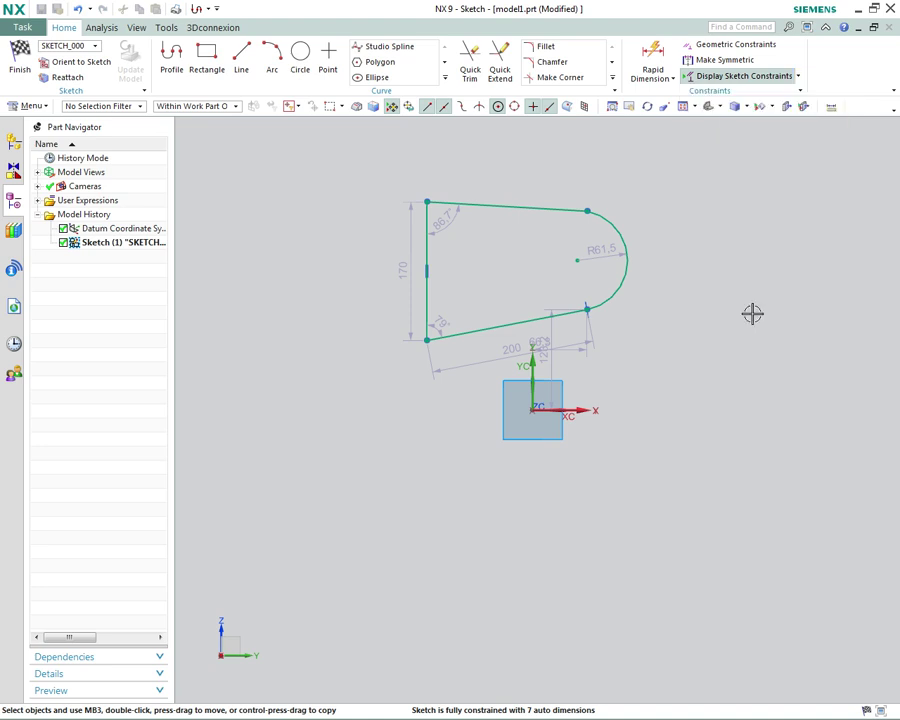
- Constrain the end arc and the profile's upper line to be tangent
scroll(694, 226, "up", 3)
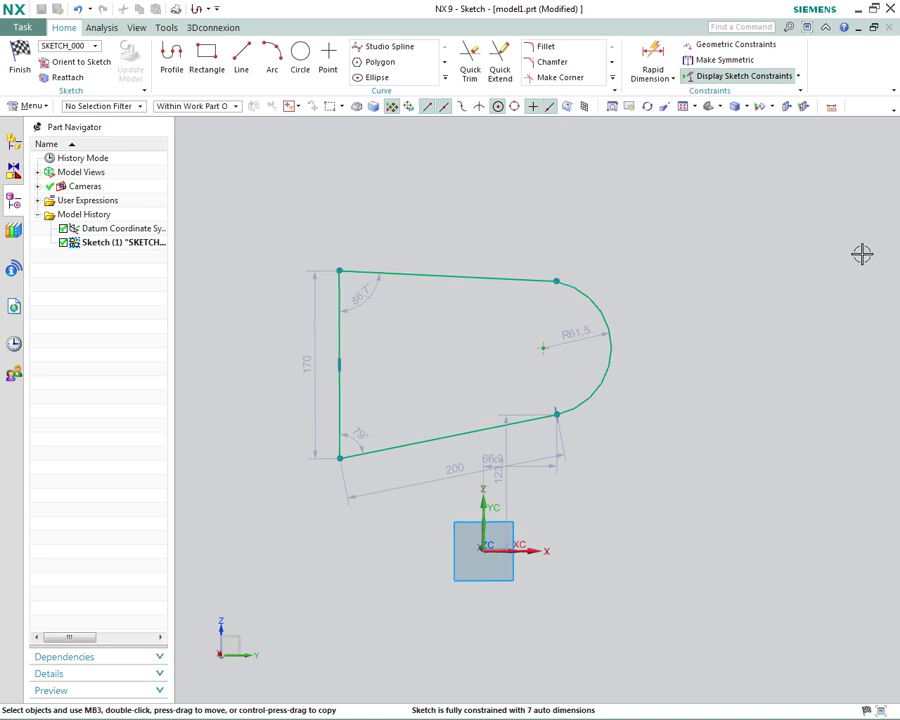
left_click(580, 292)
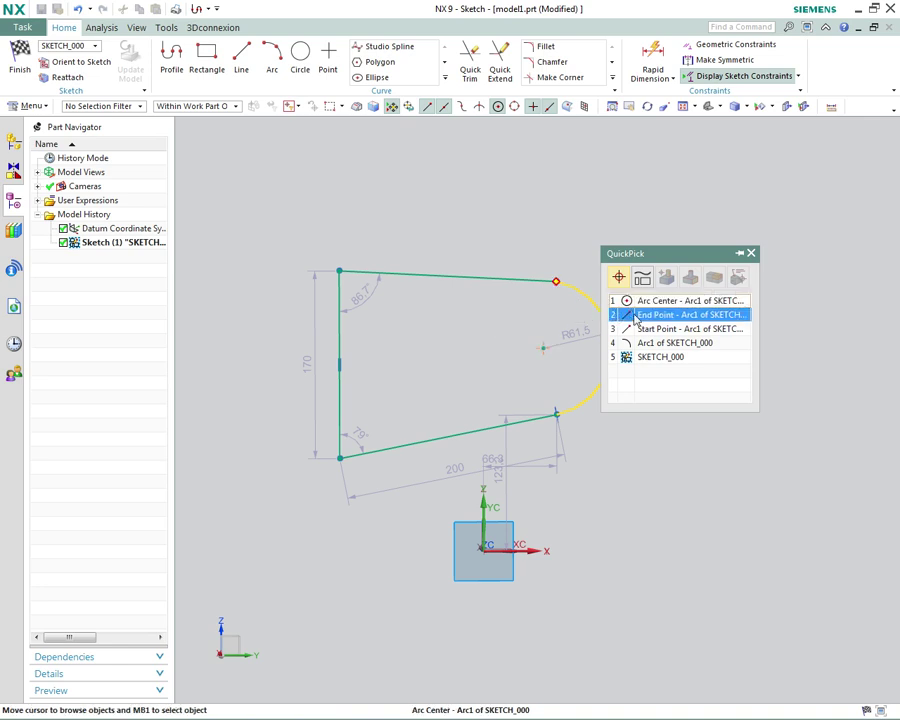
left_click(650, 342)
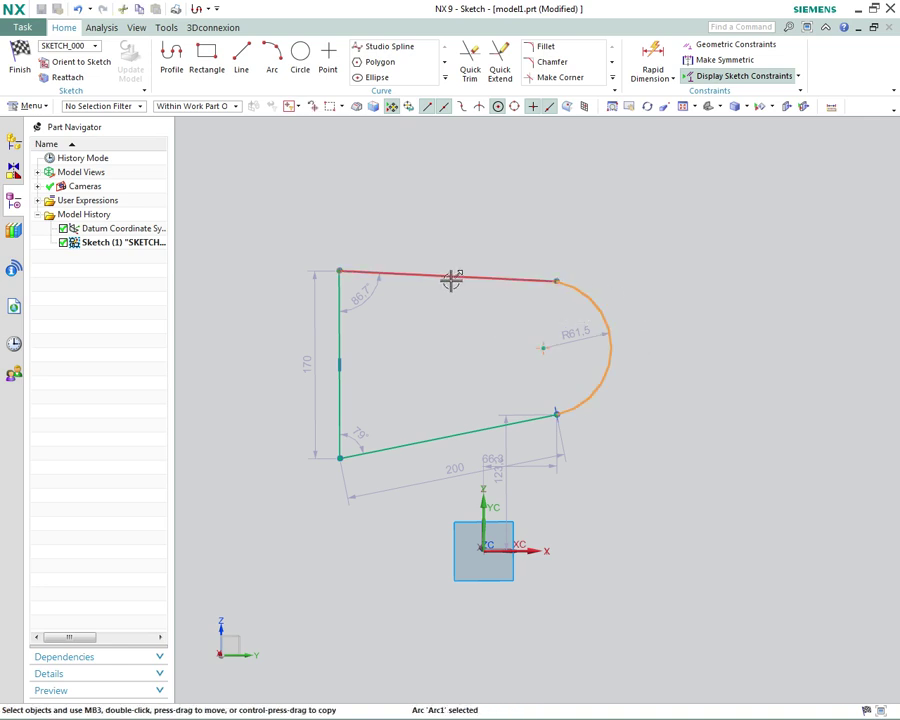
left_click(489, 276)
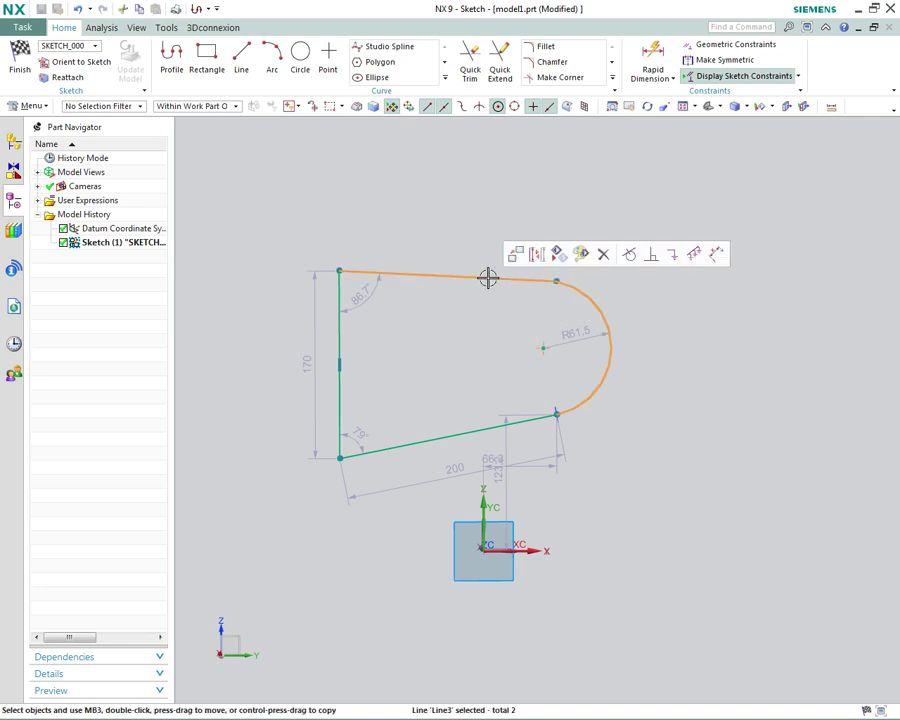
left_click(628, 256)
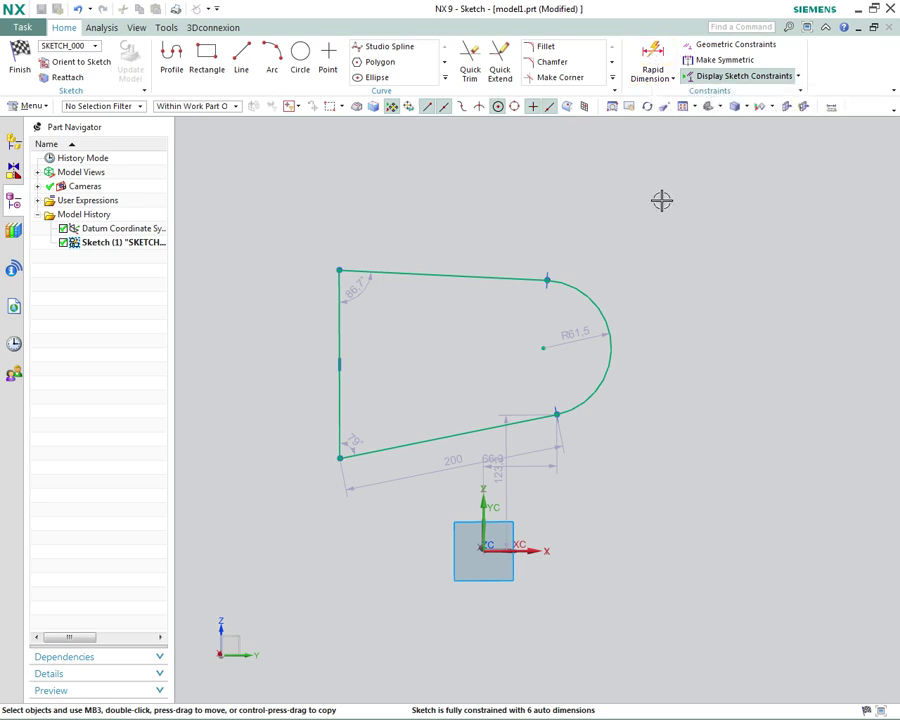
- Draw a line from the vertical line's midpoint to the arc center and convert it to a reference line
left_click(243, 60)
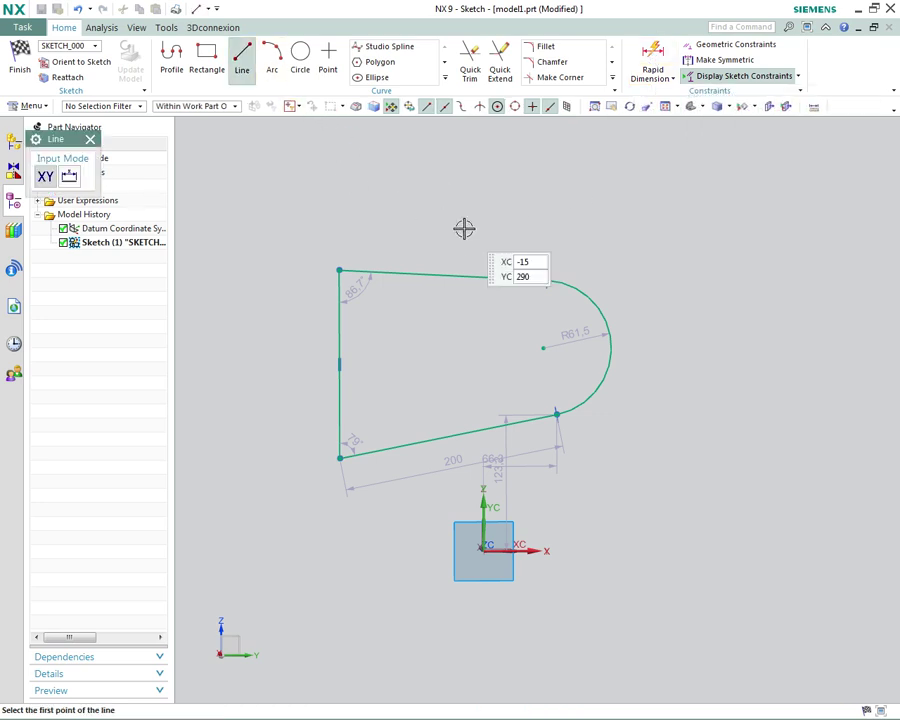
left_click(339, 364)
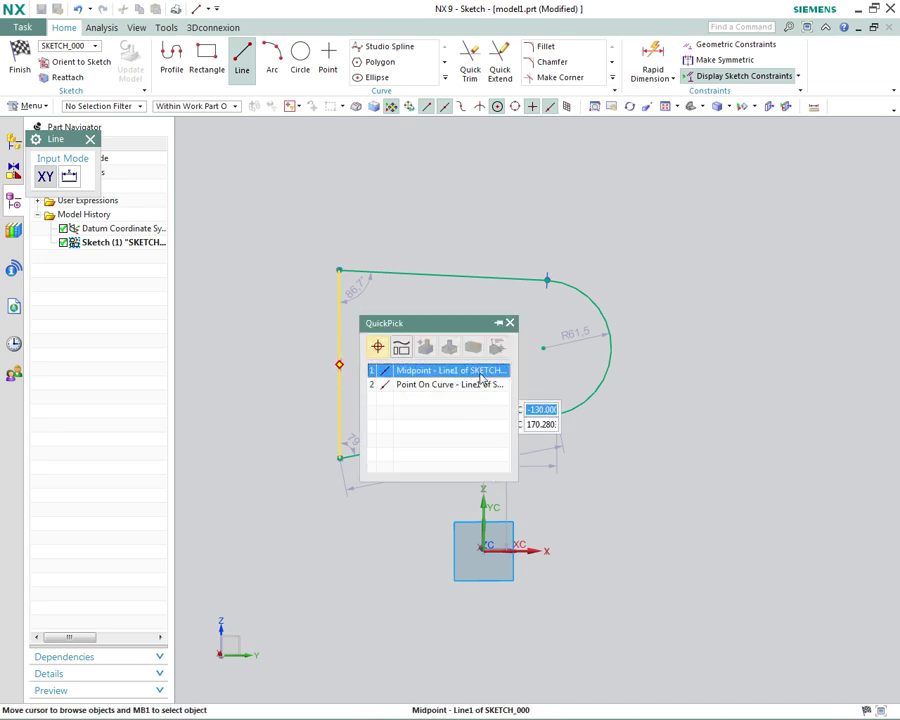
left_click(445, 375)
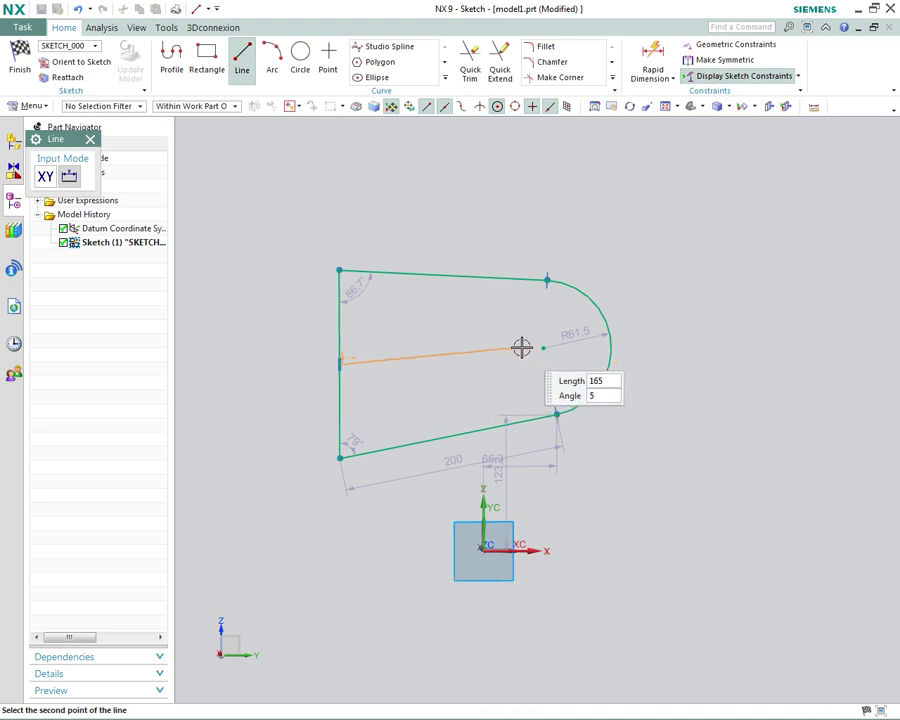
left_click(540, 347)
key("Escape")
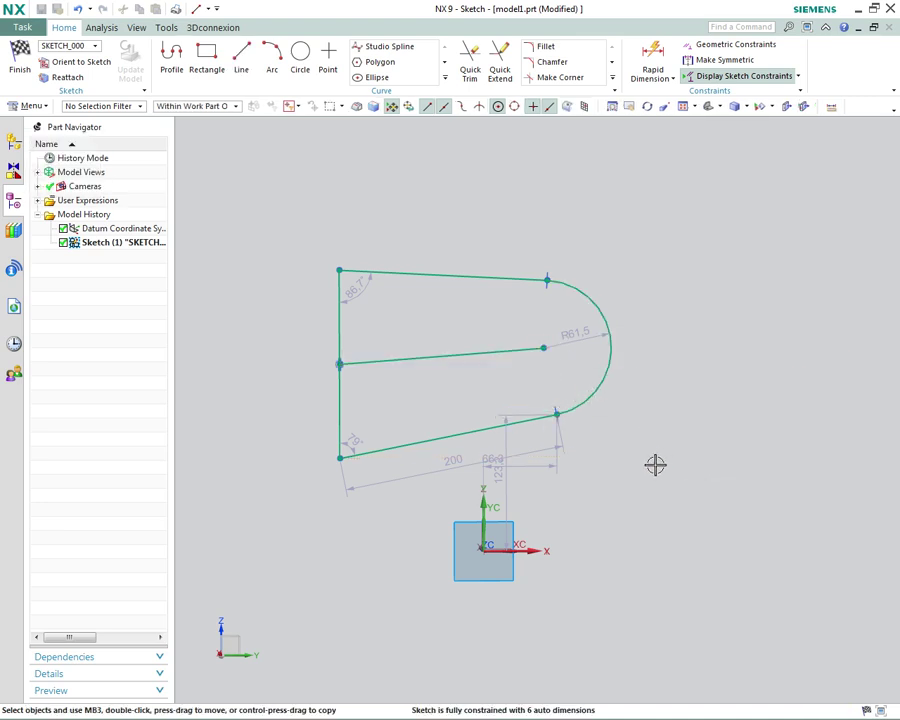
right_click(475, 353)
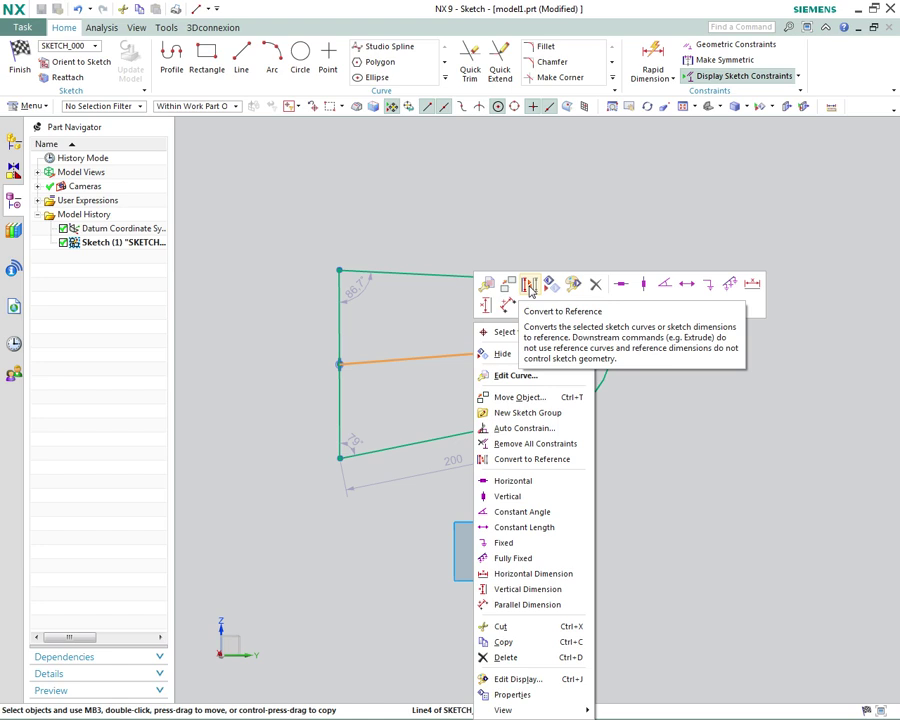
left_click(536, 460)
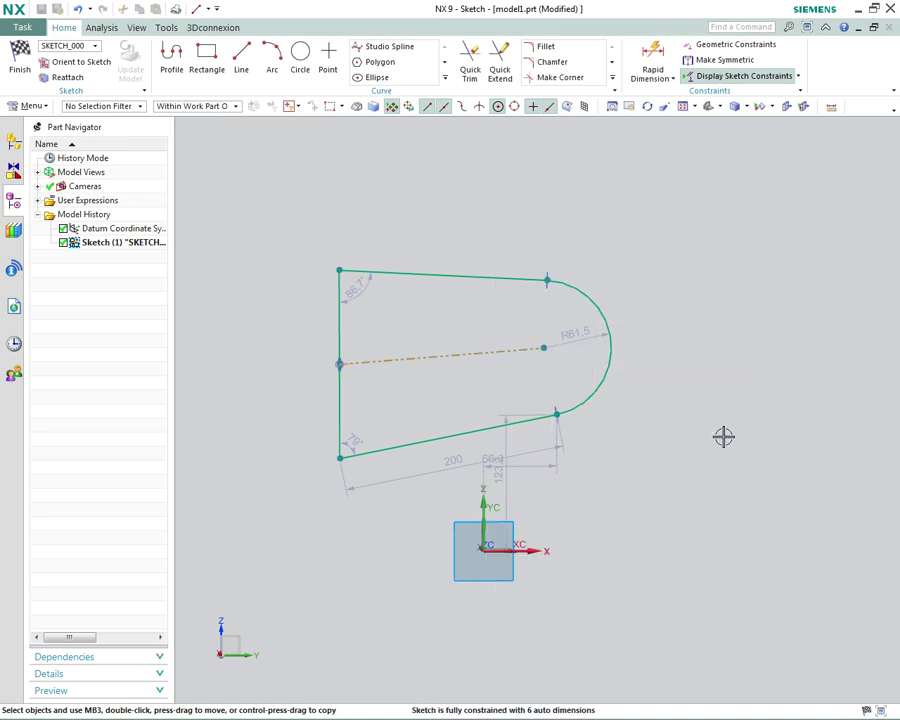
- Constrain the reference centerline of the profile to be horizontal
left_click(403, 366)
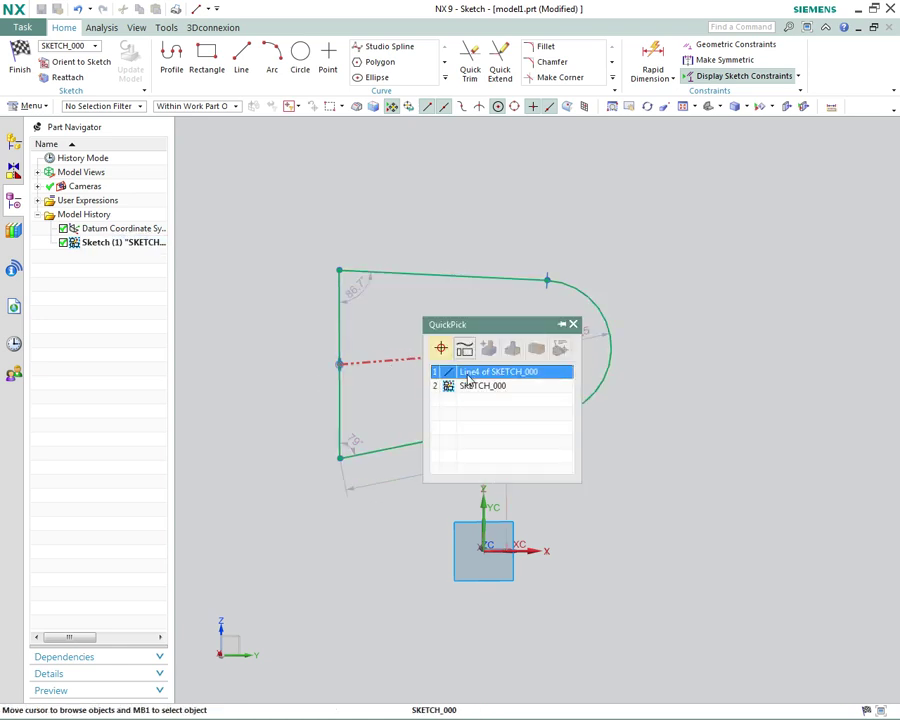
left_click(469, 375)
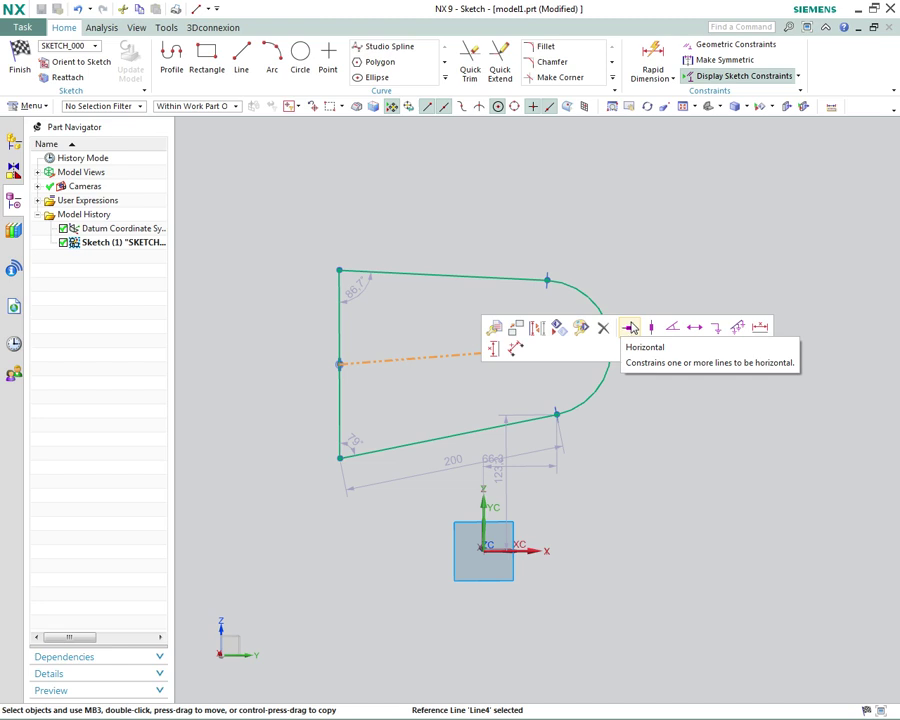
left_click(630, 328)
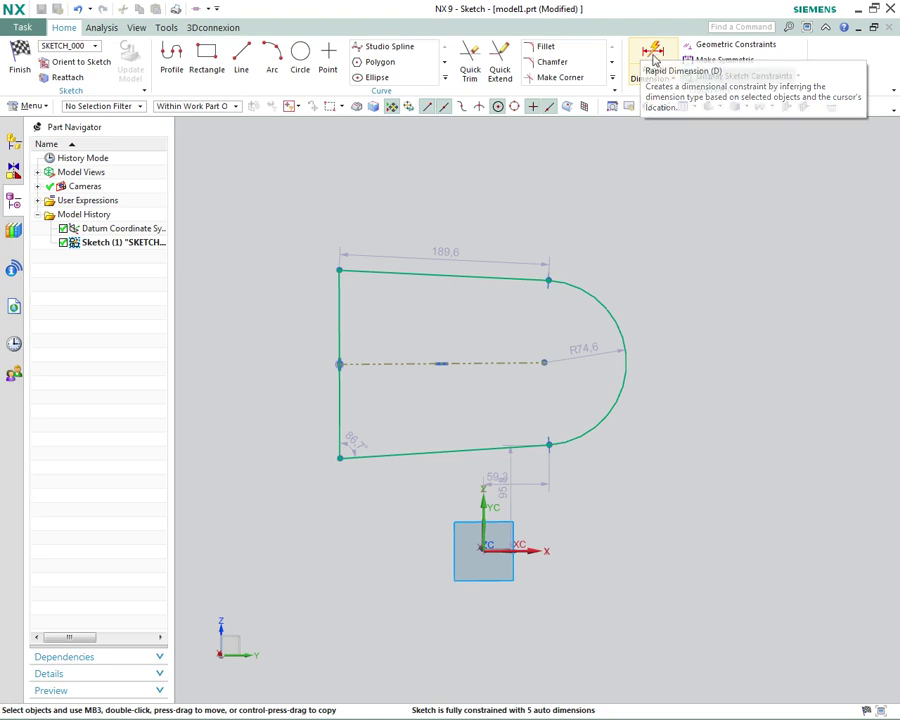
- Add a radial Rapid Dimension to the end arc and set its radius to 25 mm
left_click(653, 60)
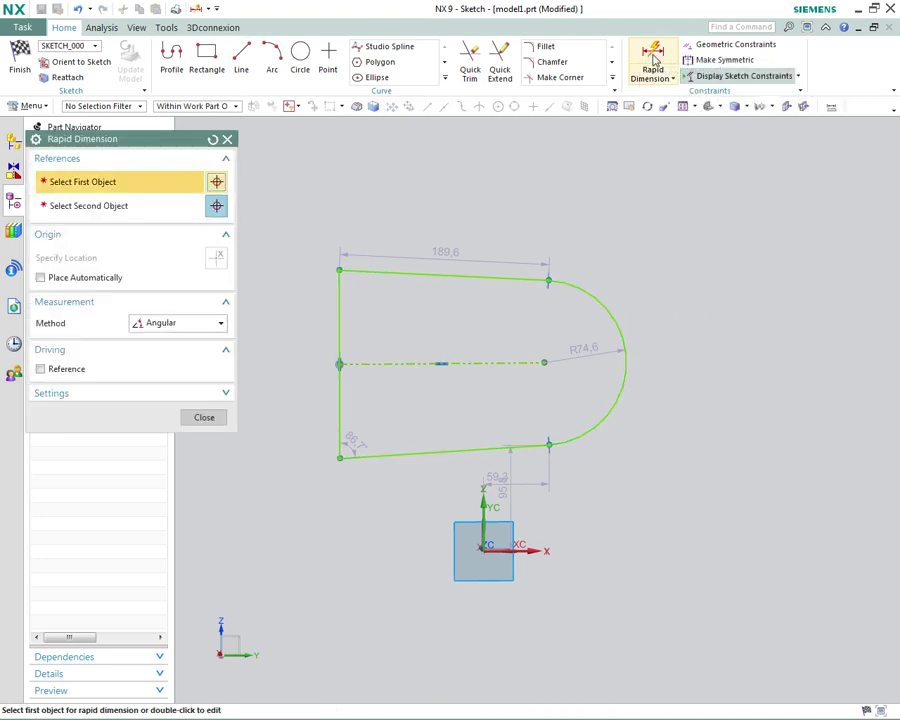
left_click(212, 140)
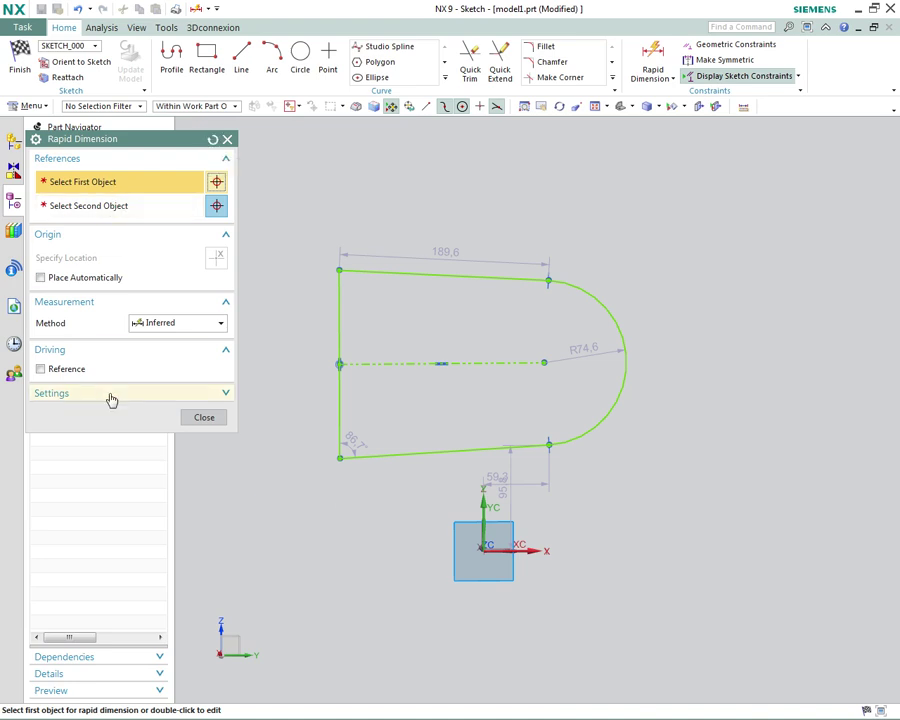
left_click(222, 325)
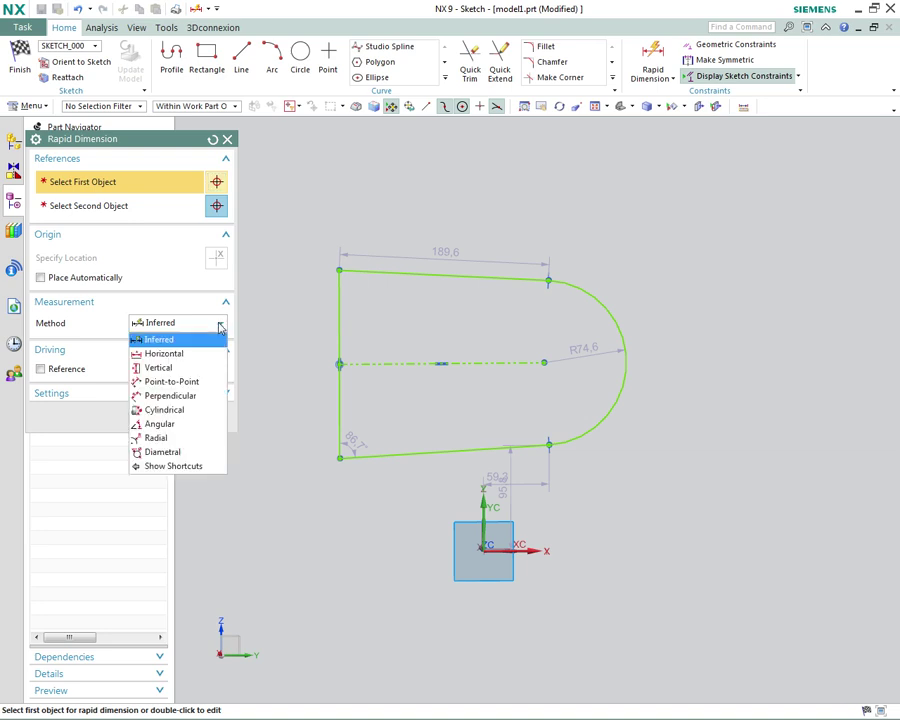
left_click(195, 433)
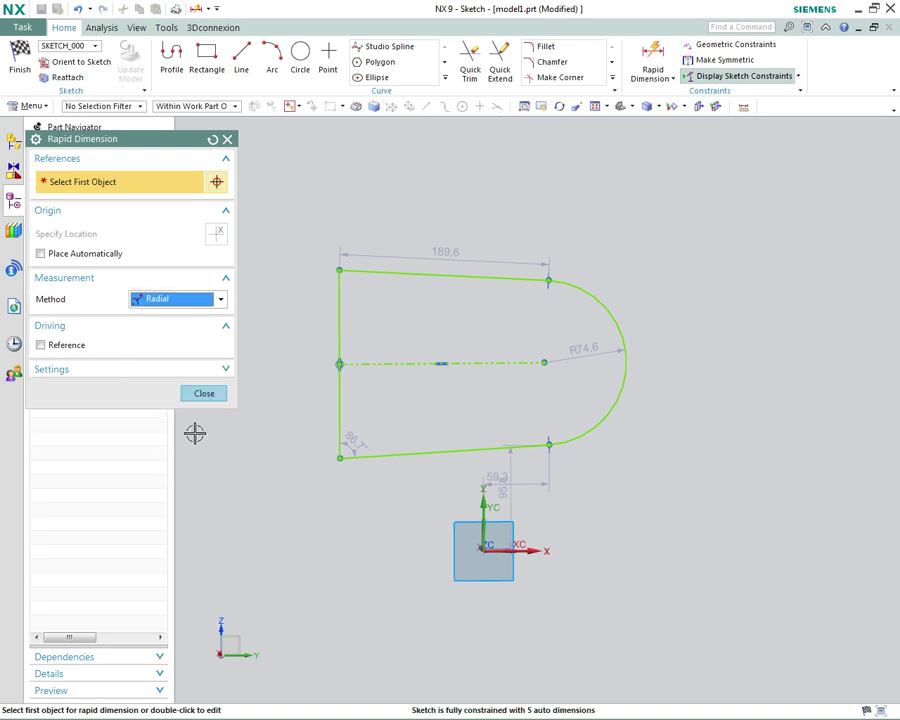
left_click(617, 320)
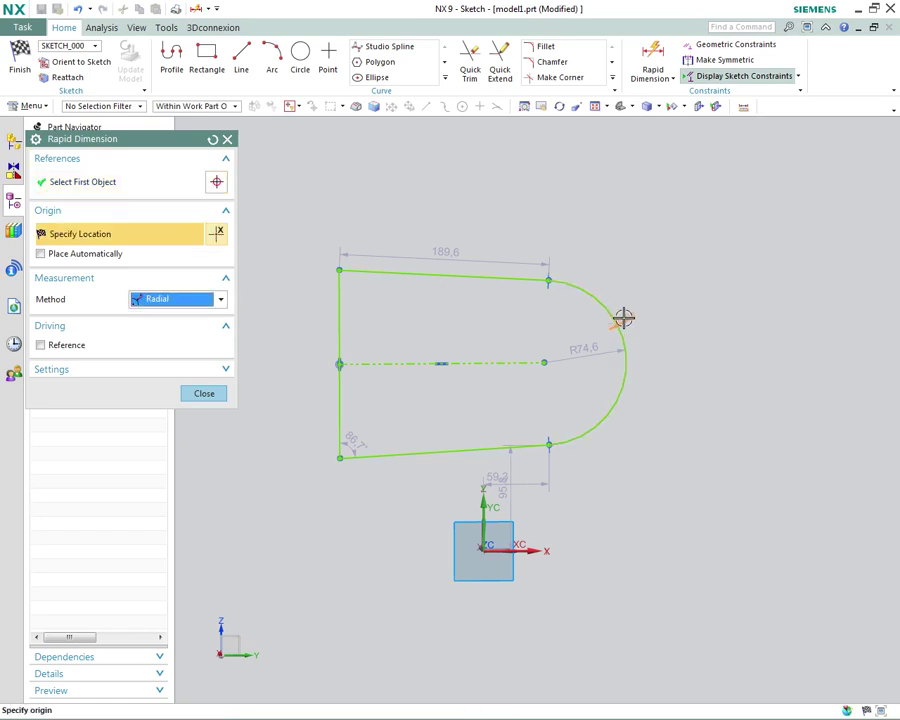
left_click(725, 279)
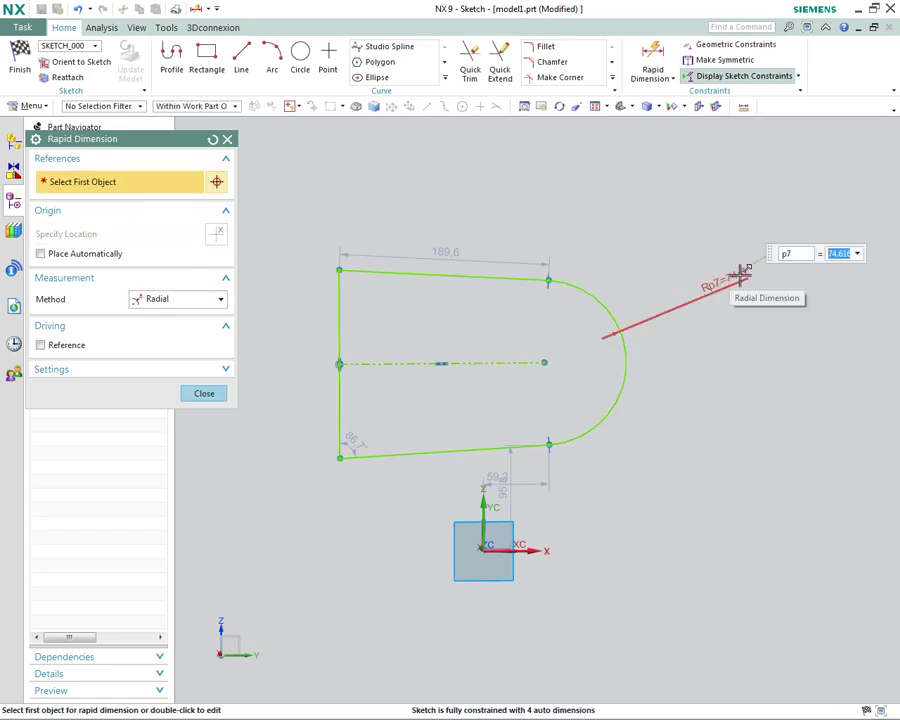
type("25")
key("Return")
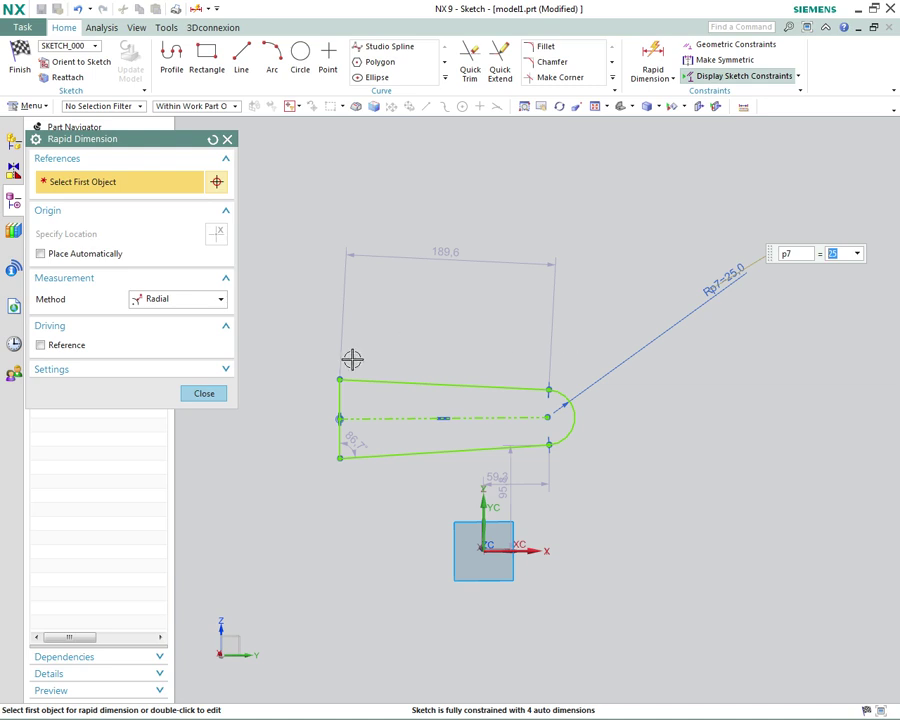
- Add an inferred Rapid Dimension to the profile's vertical line and set its length to 100 mm
left_click(166, 300)
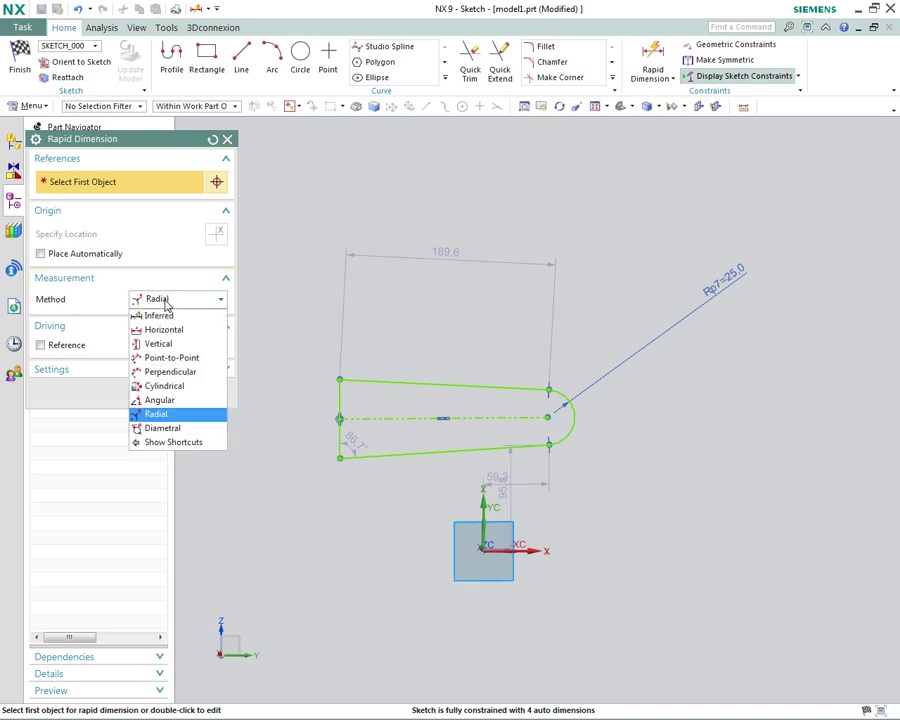
left_click(168, 314)
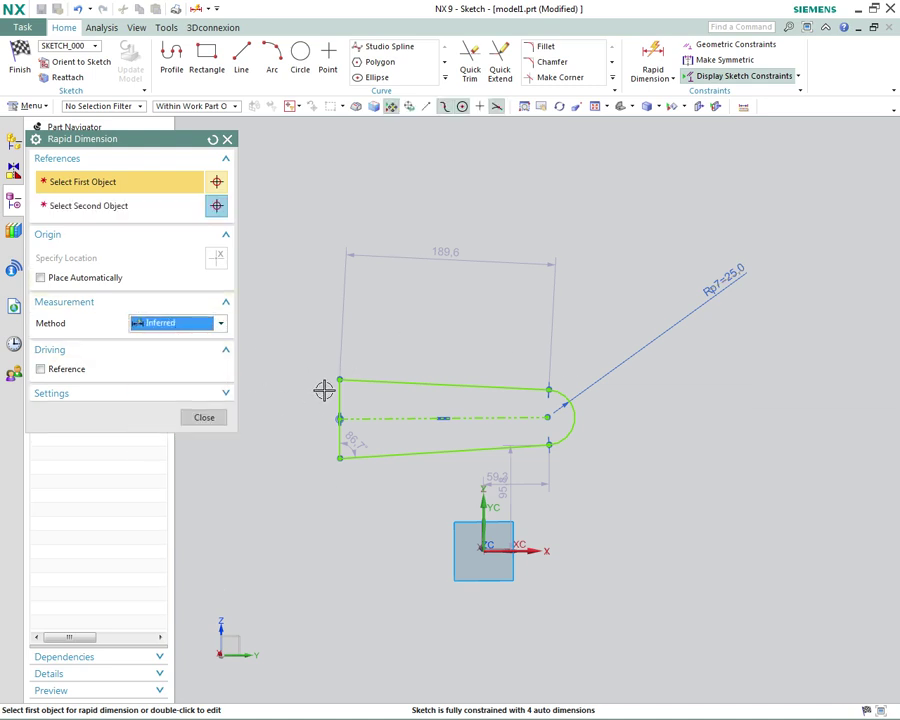
left_click(338, 393)
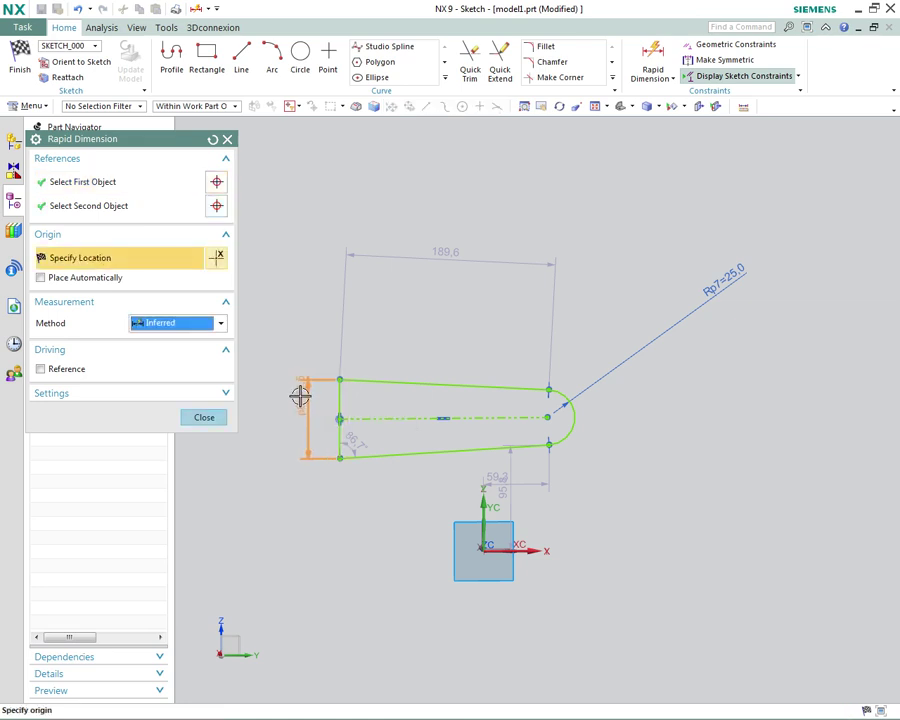
left_click(290, 320)
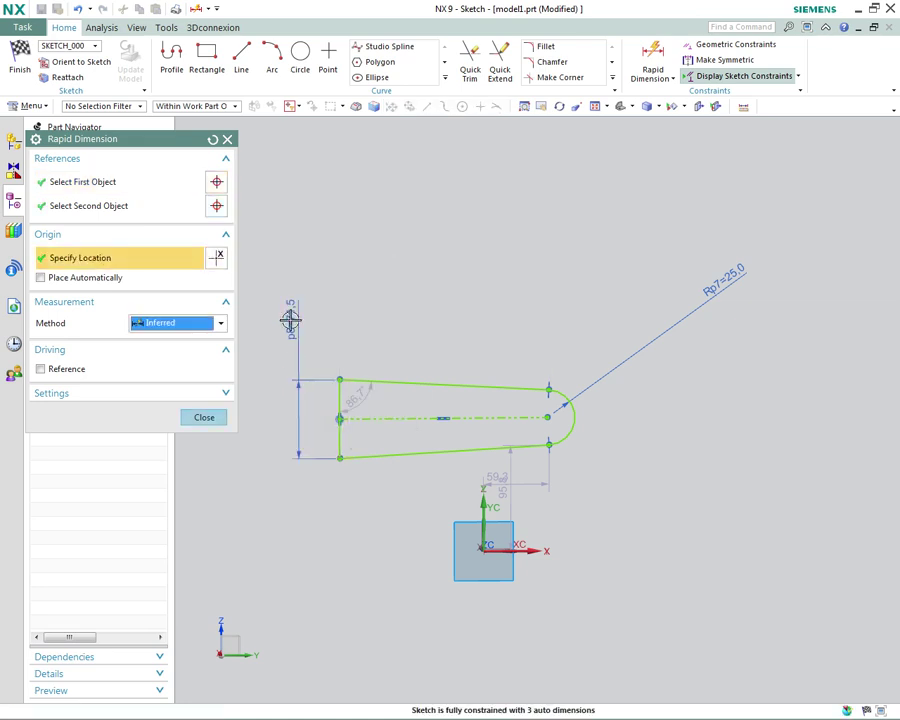
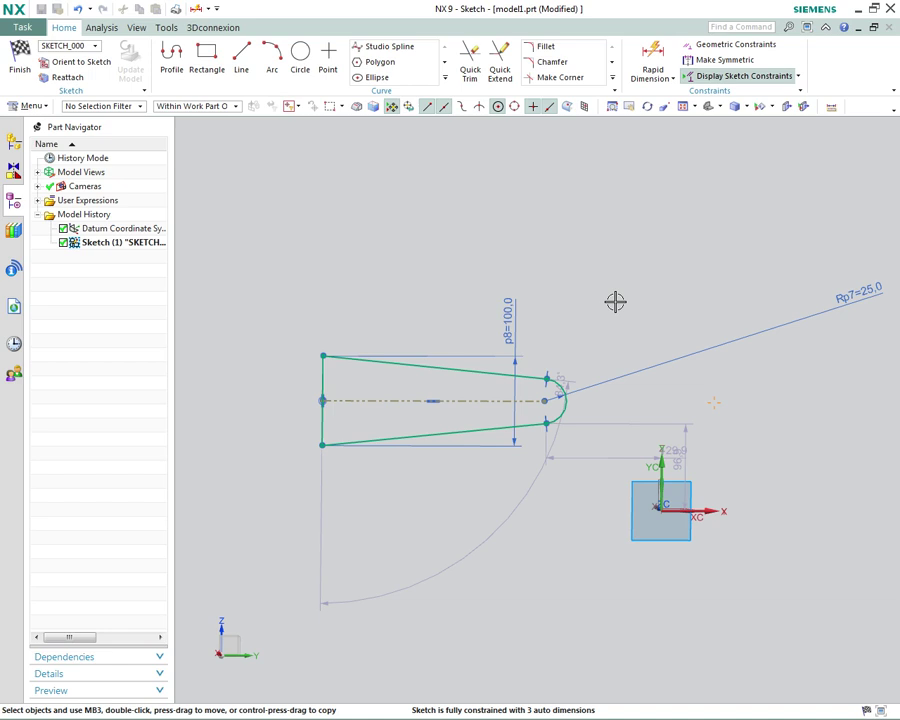
- Add an angular Rapid Dimension between the profile's upper line and vertical line and set it to 75 degrees
scroll(615, 301, "up", 3)
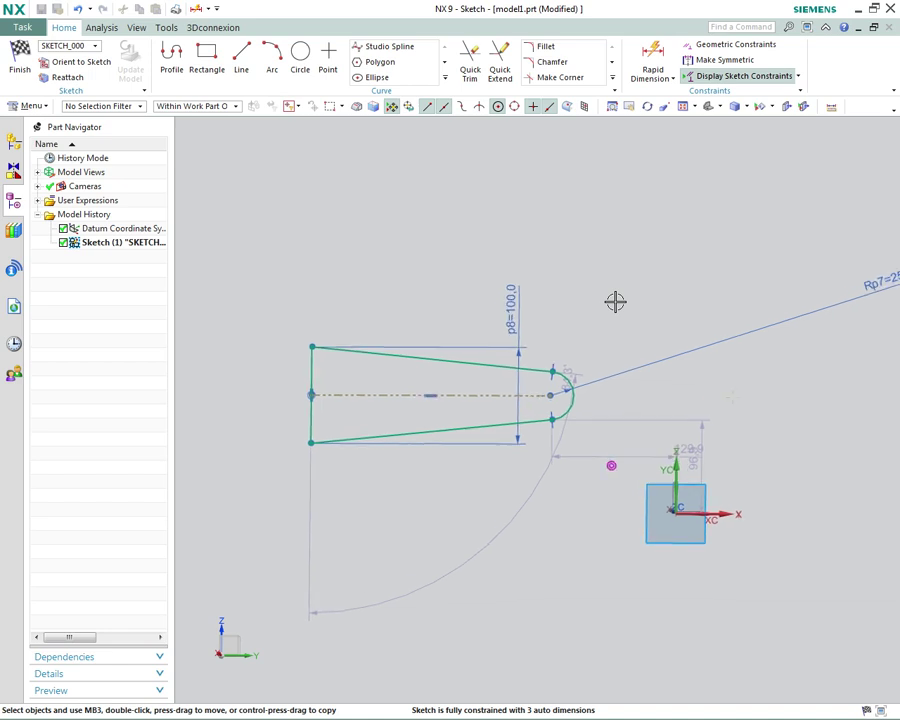
left_click(655, 62)
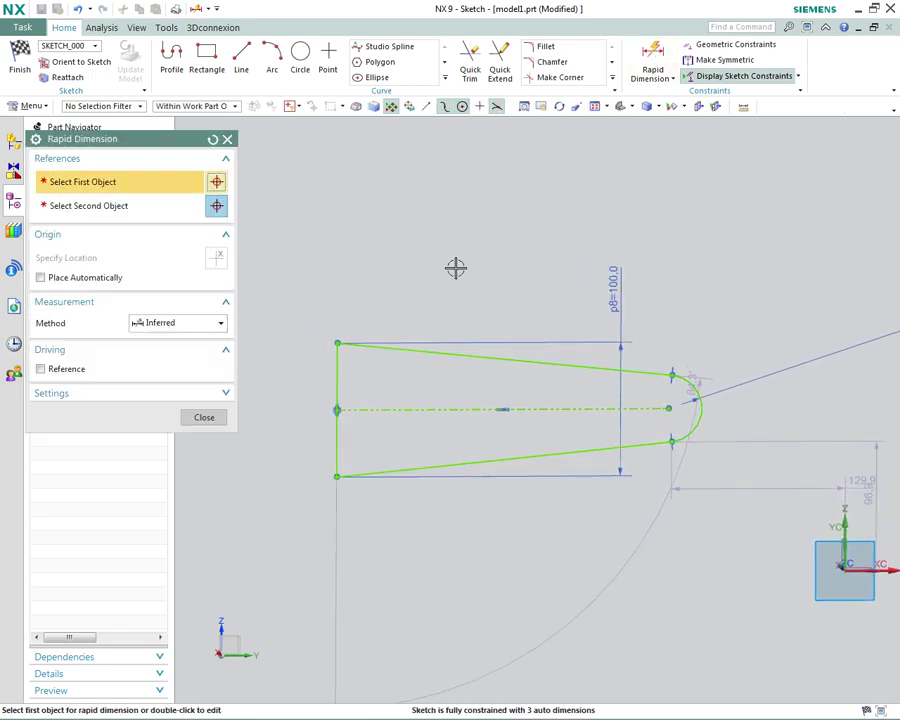
left_click(183, 323)
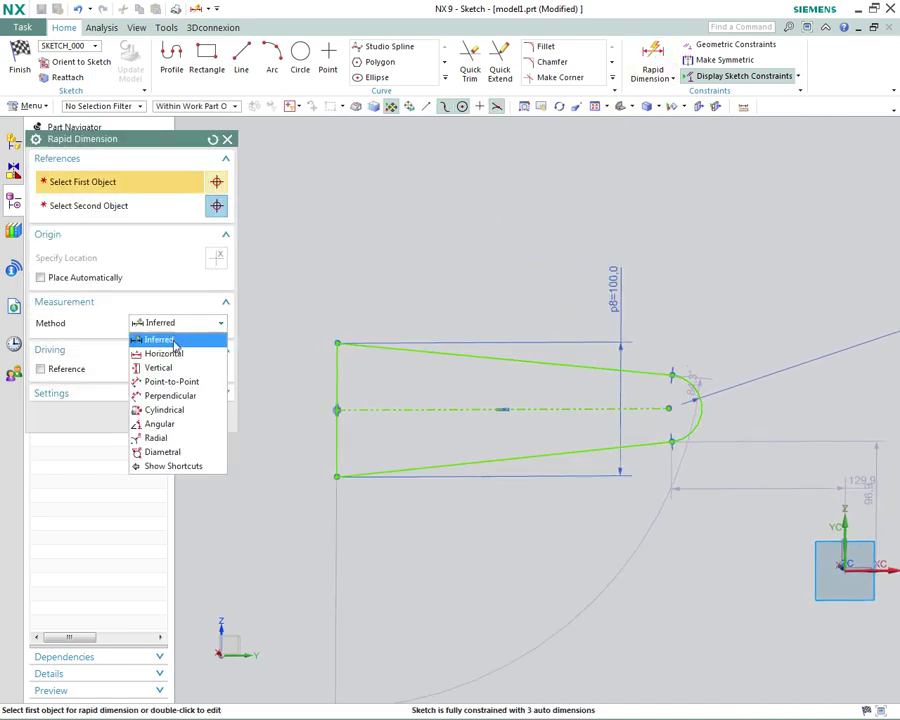
left_click(196, 425)
left_click(421, 351)
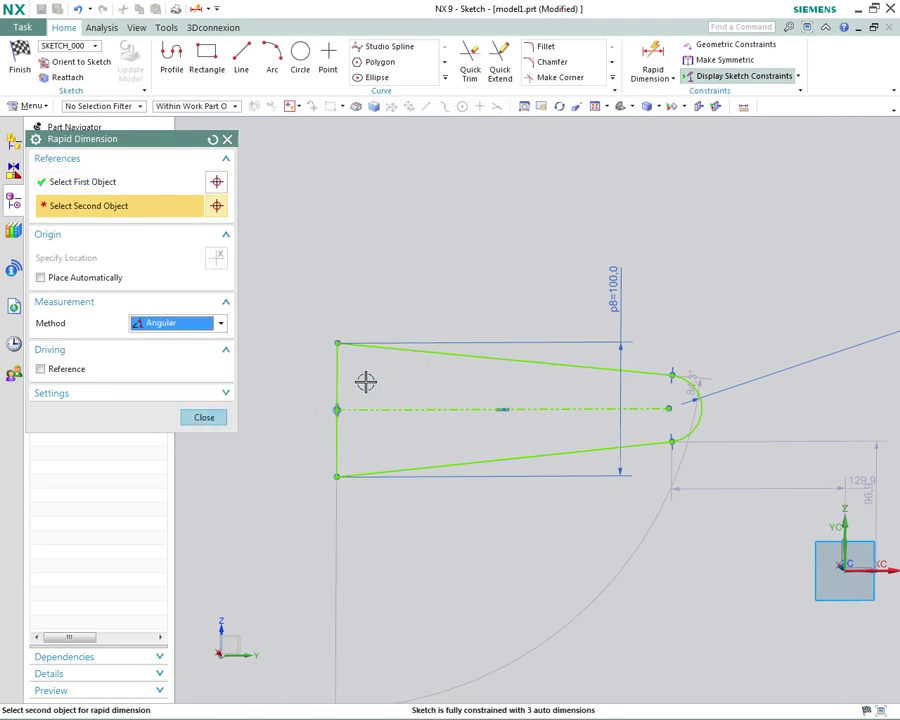
left_click(337, 388)
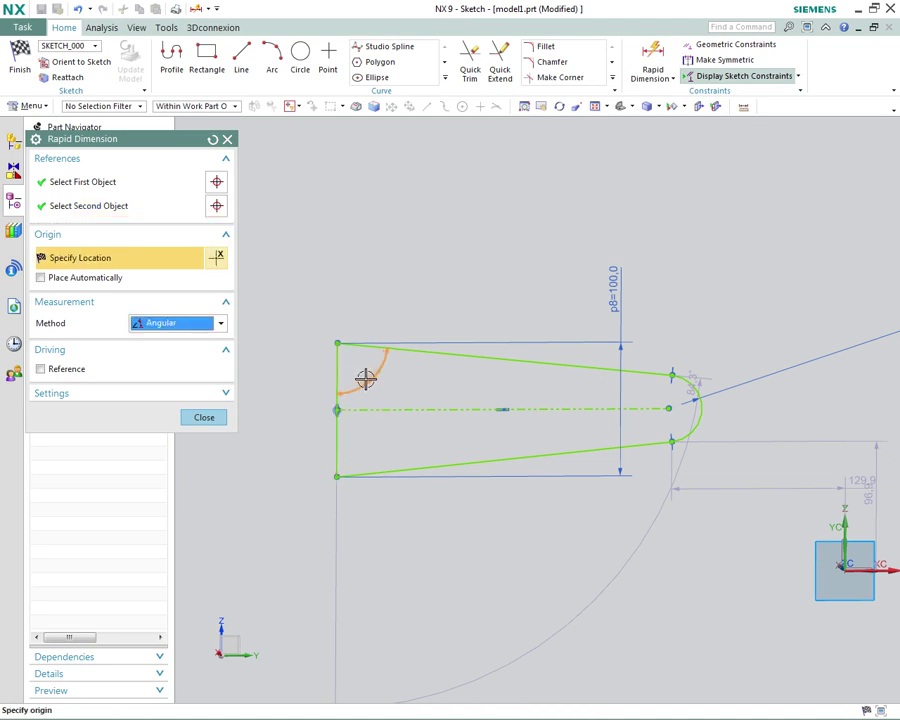
left_click(370, 377)
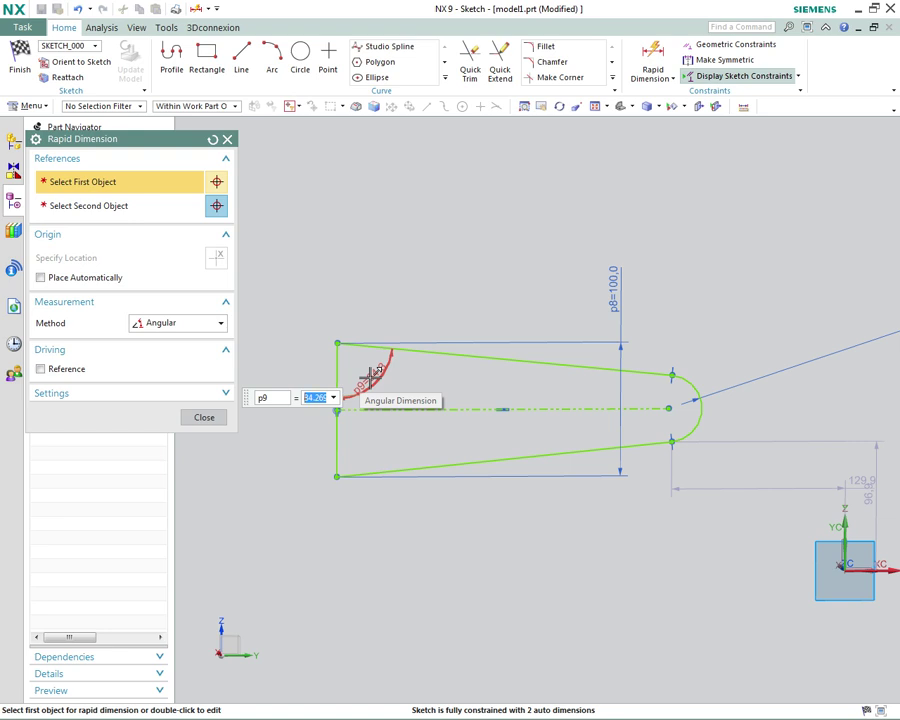
type("75")
key("Return")
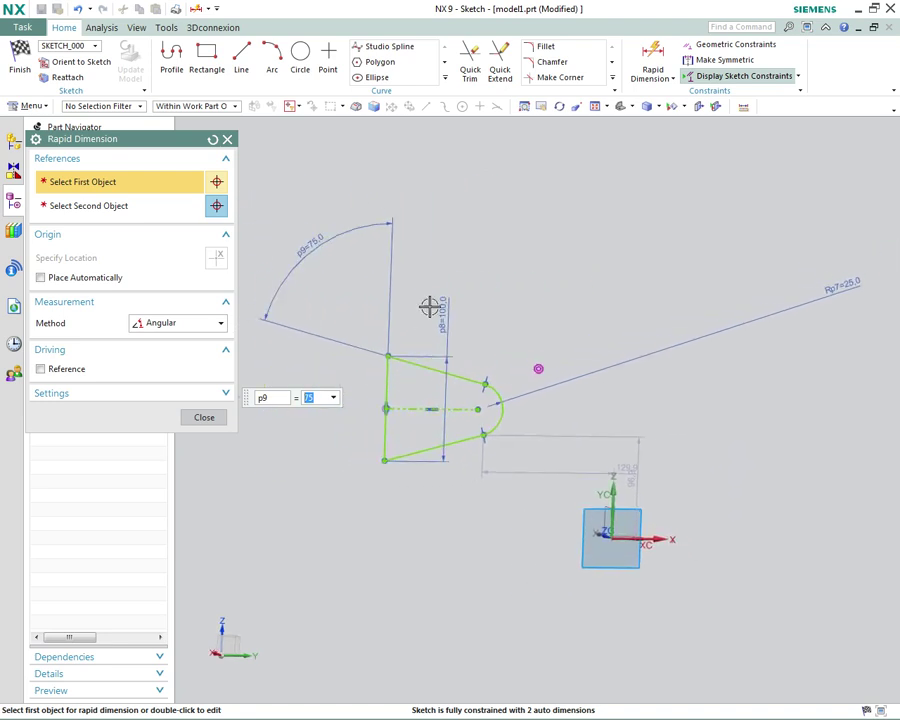
left_click(206, 417)
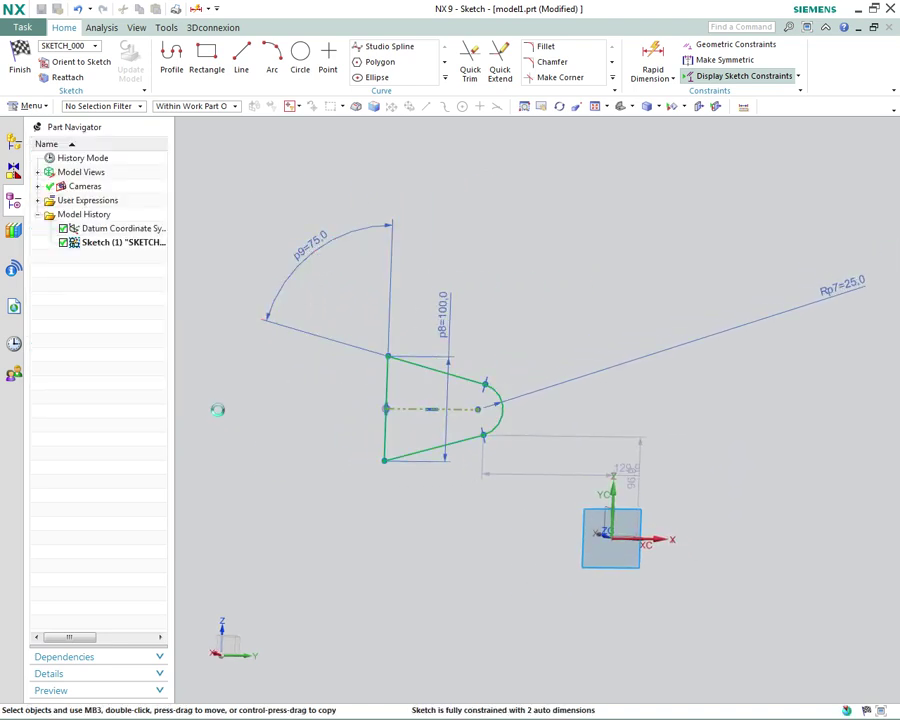
- Move the angular dimension inside the profile and the radius dimension close to the end arc, with the view oriented to the sketch
mouse_move(325, 255)
left_mouse_down()
mouse_move(420, 388)
mouse_move(412, 386)
left_mouse_up()
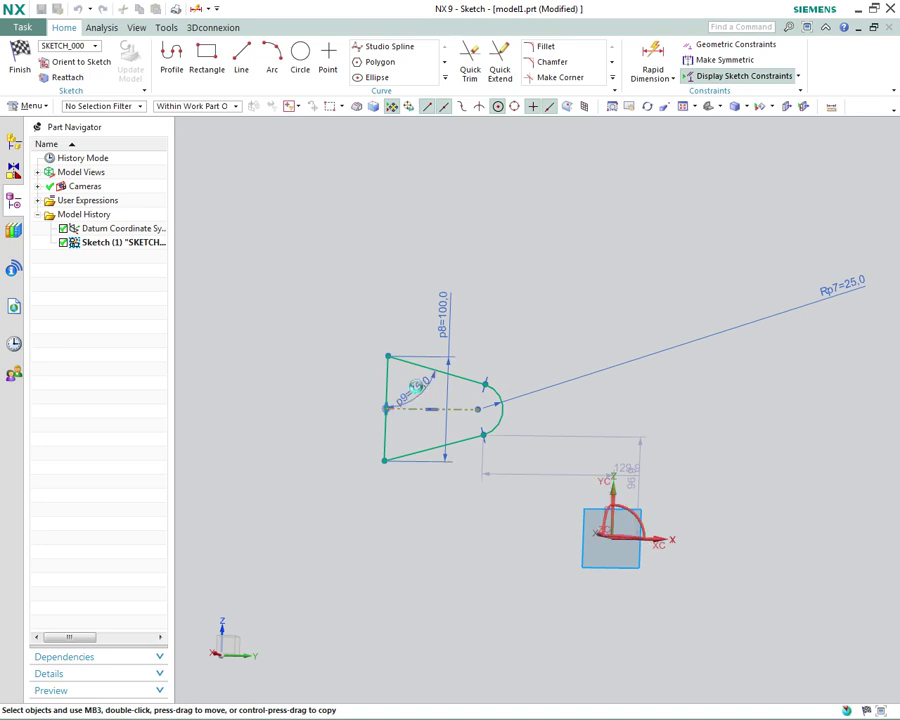
right_click(520, 265)
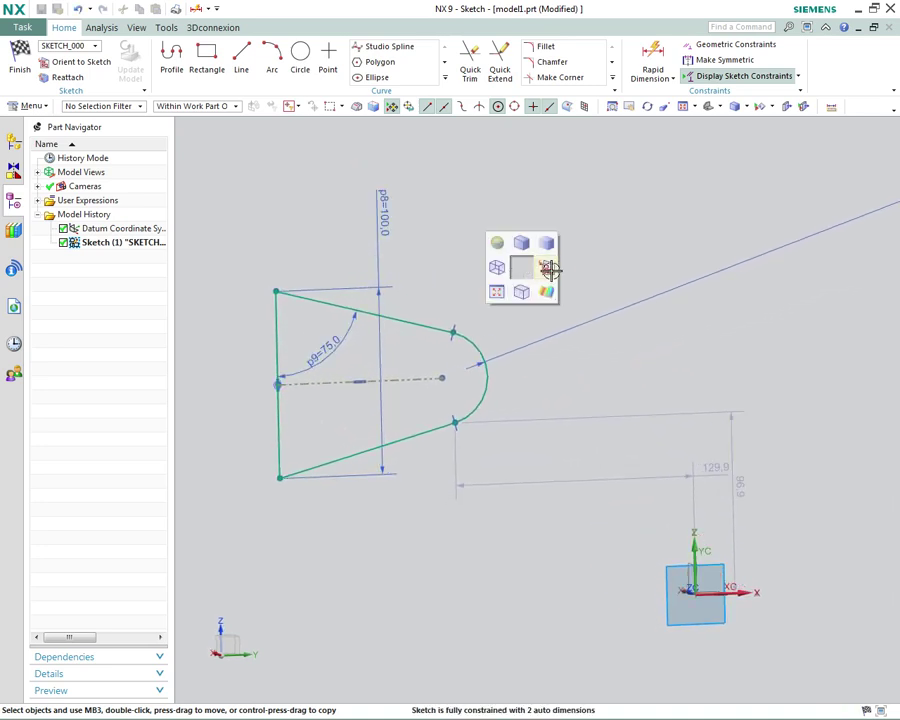
left_click(550, 267)
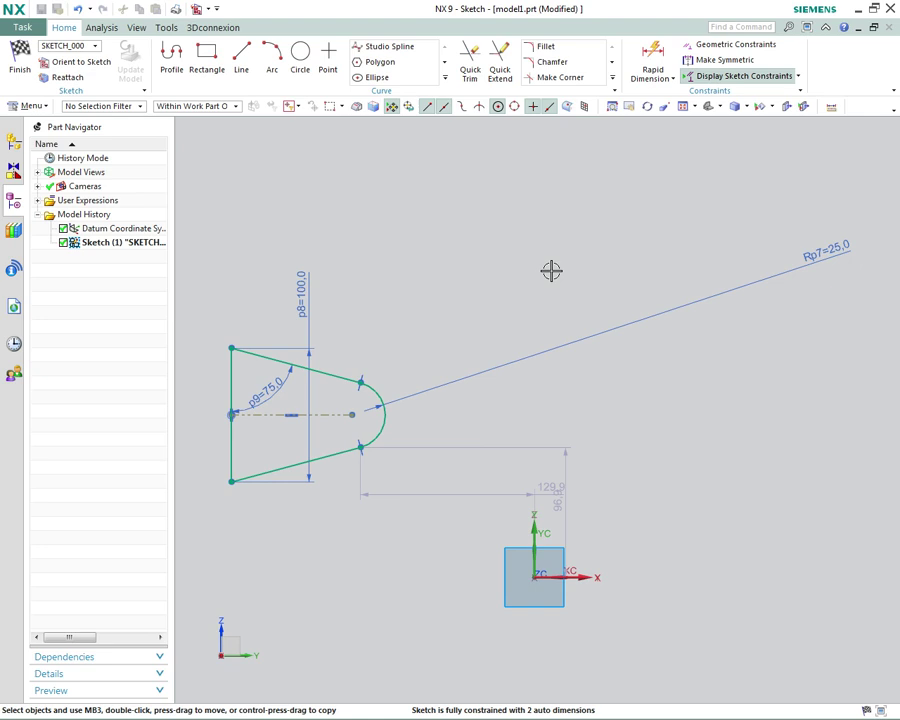
scroll(709, 420, "up", 4)
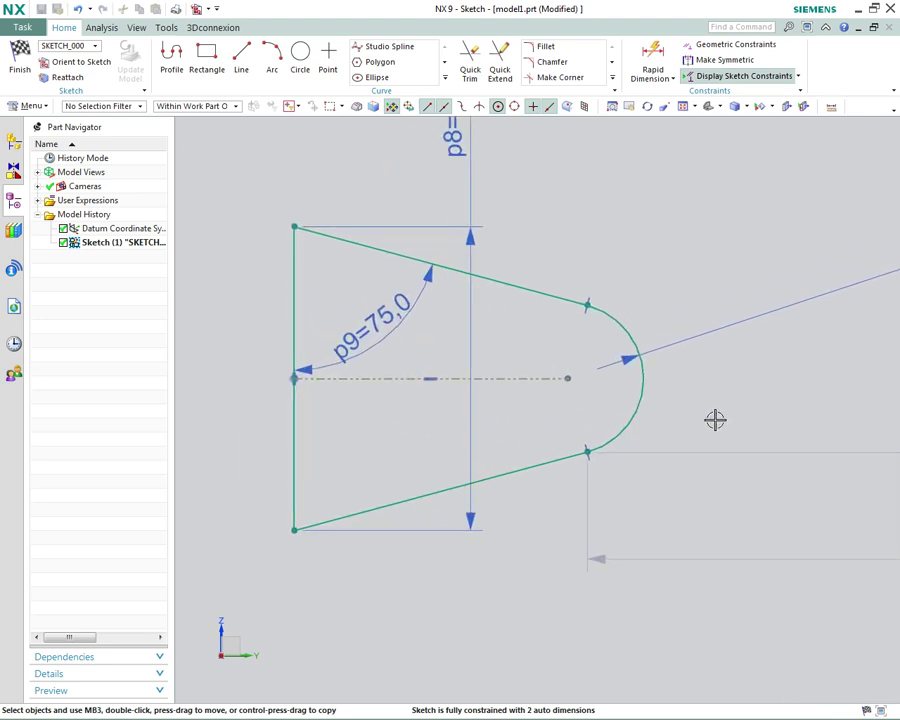
right_click(616, 216)
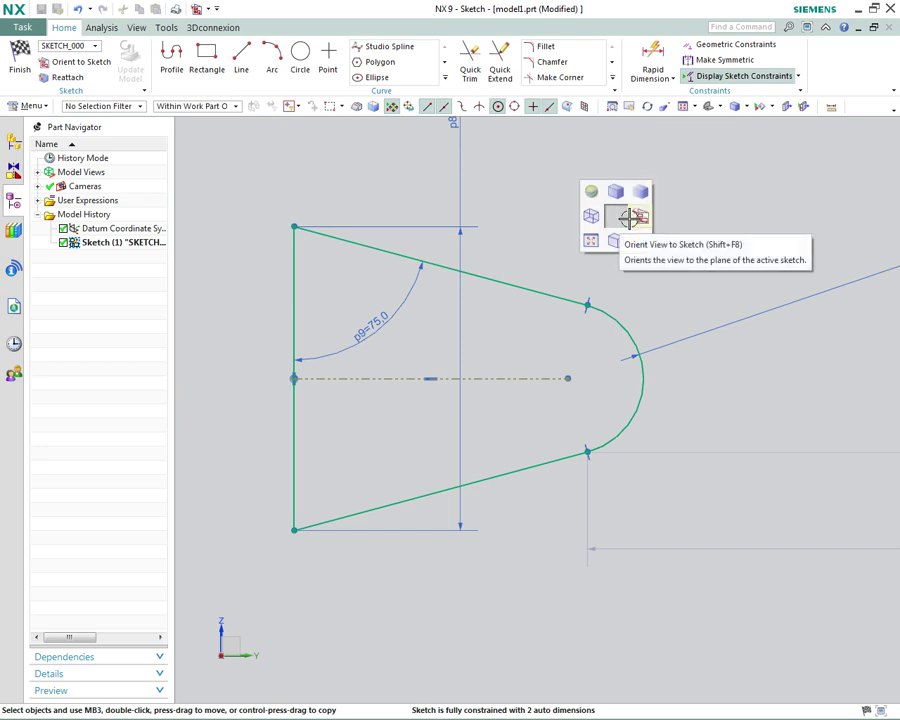
left_click(627, 218)
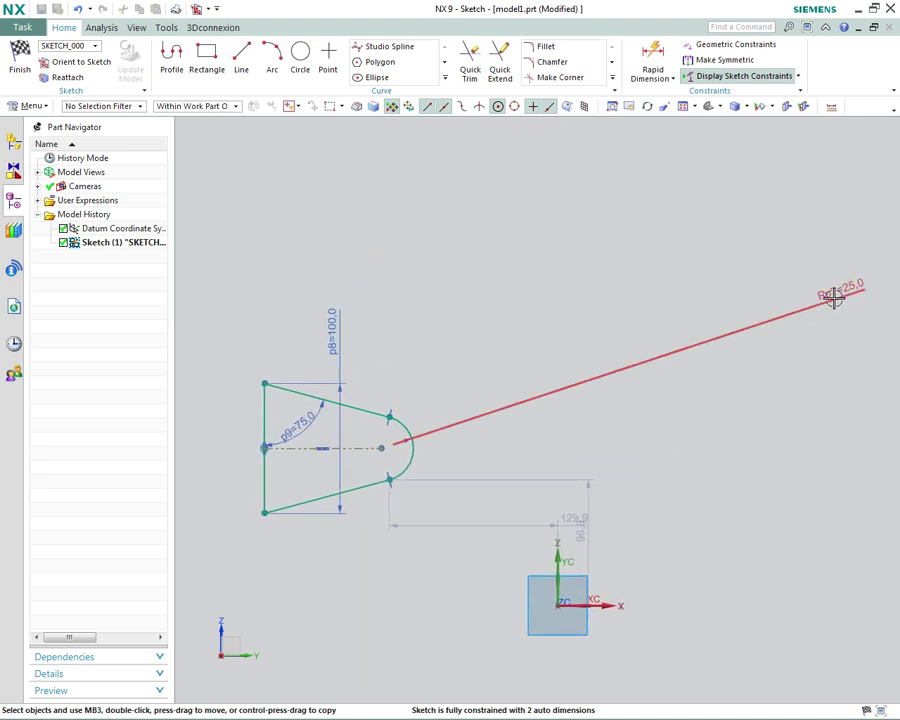
left_click_drag(833, 297, 436, 414)
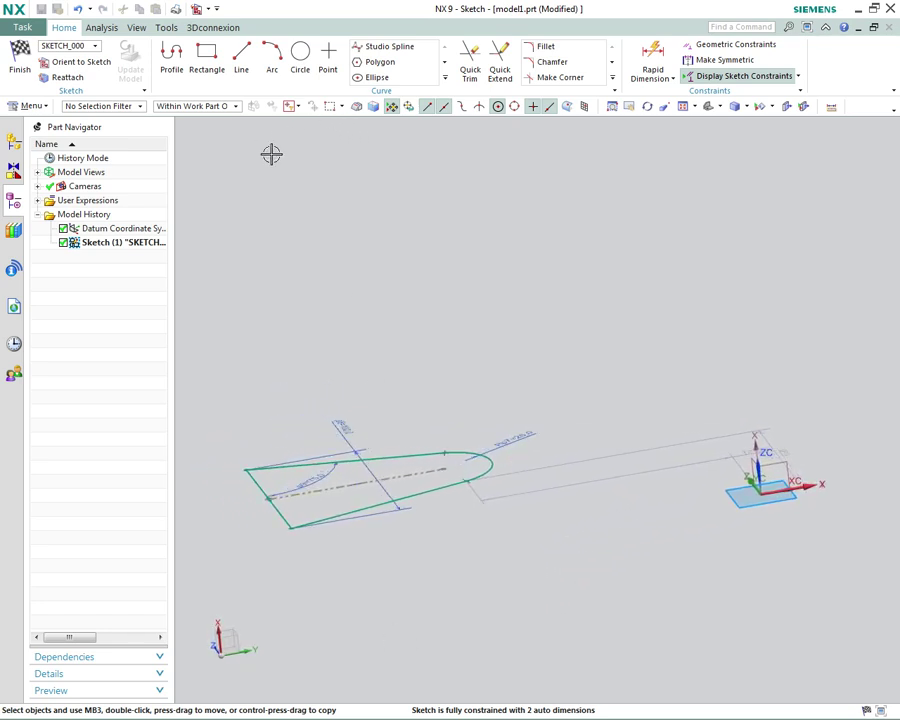
- Constrain the reference centerline to be collinear with the Sketch Horizontal Axis
left_click(412, 471)
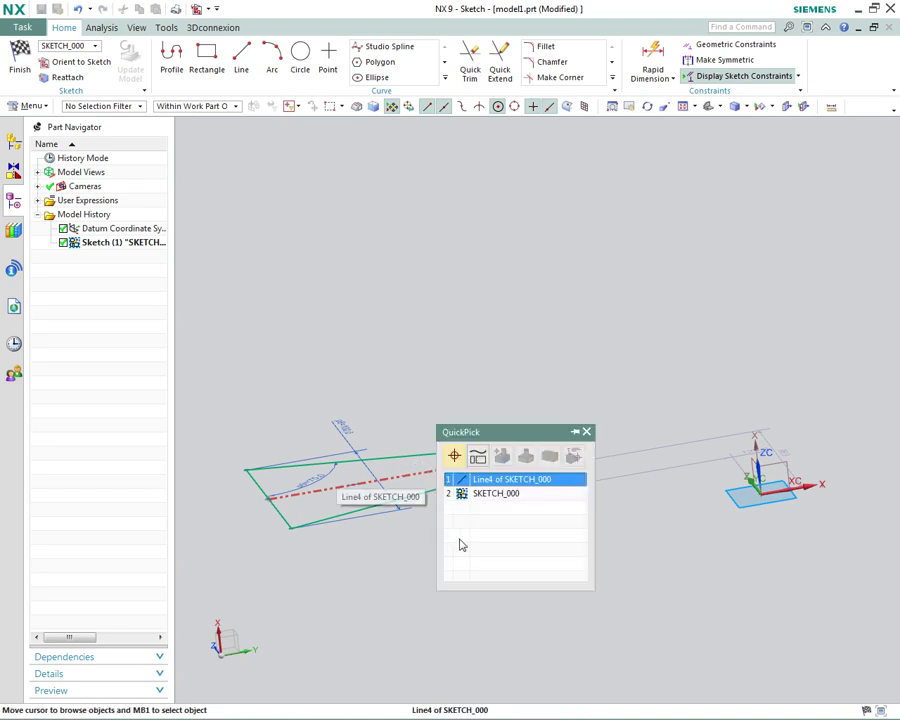
left_click(483, 476)
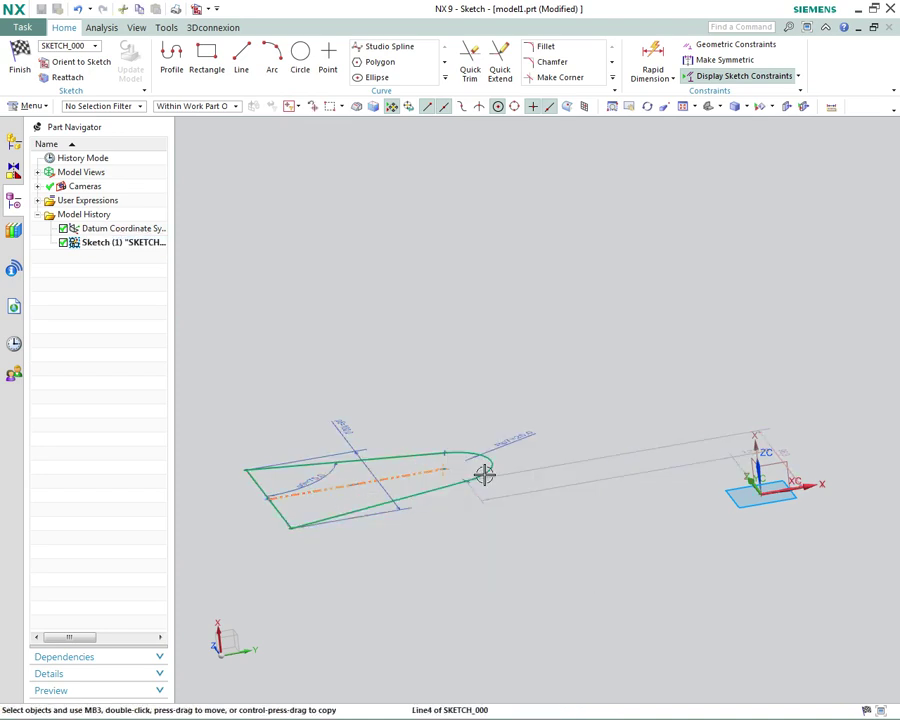
left_click(815, 487)
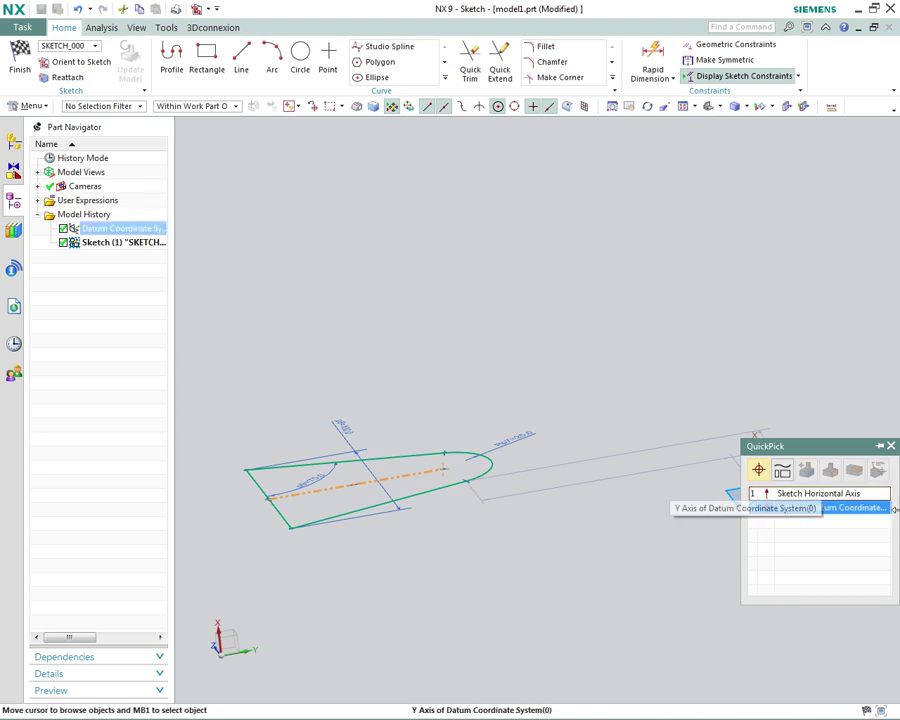
left_click(838, 493)
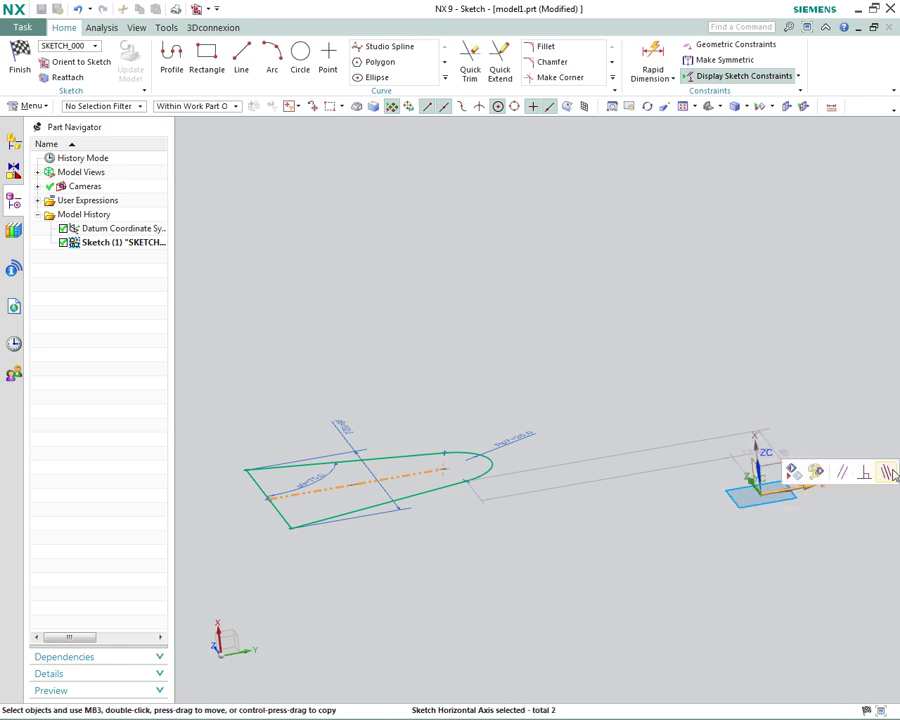
left_click(886, 472)
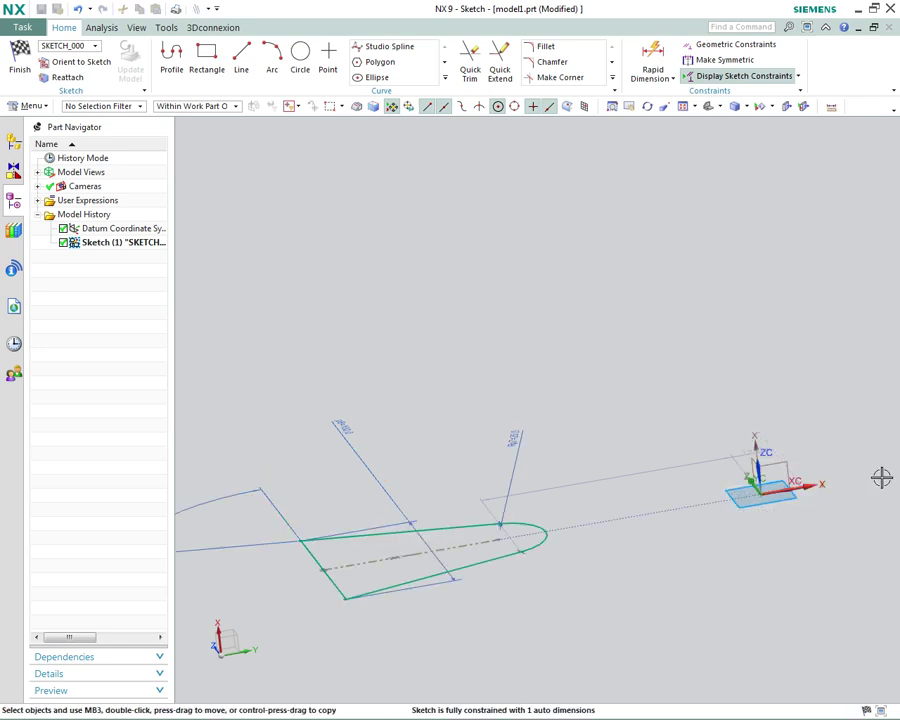
- Constrain the profile's vertical line to be collinear with the datum Z axis
left_click(335, 586)
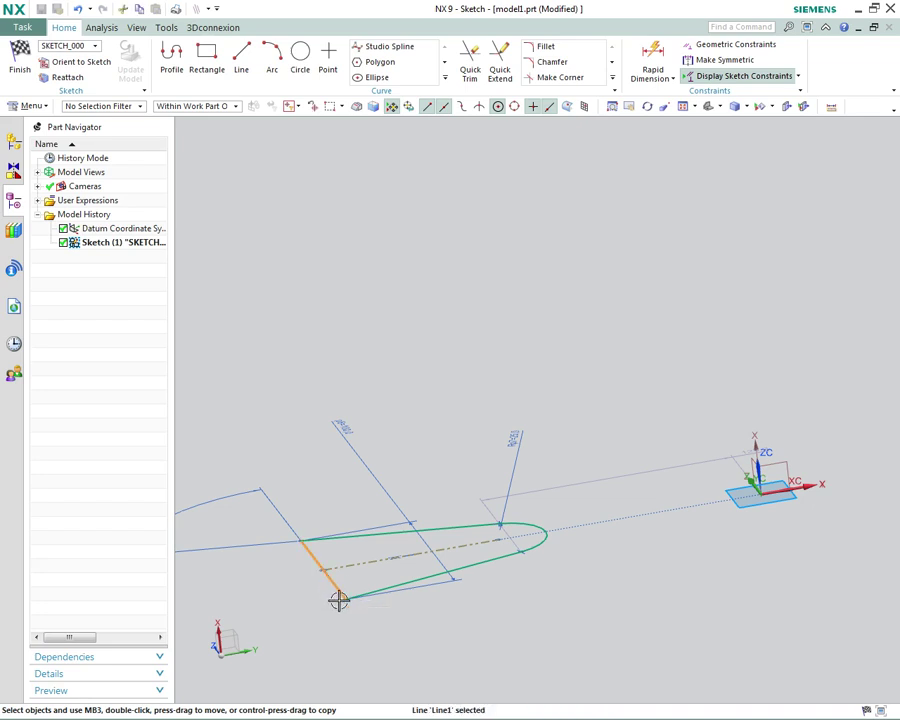
left_click(751, 478)
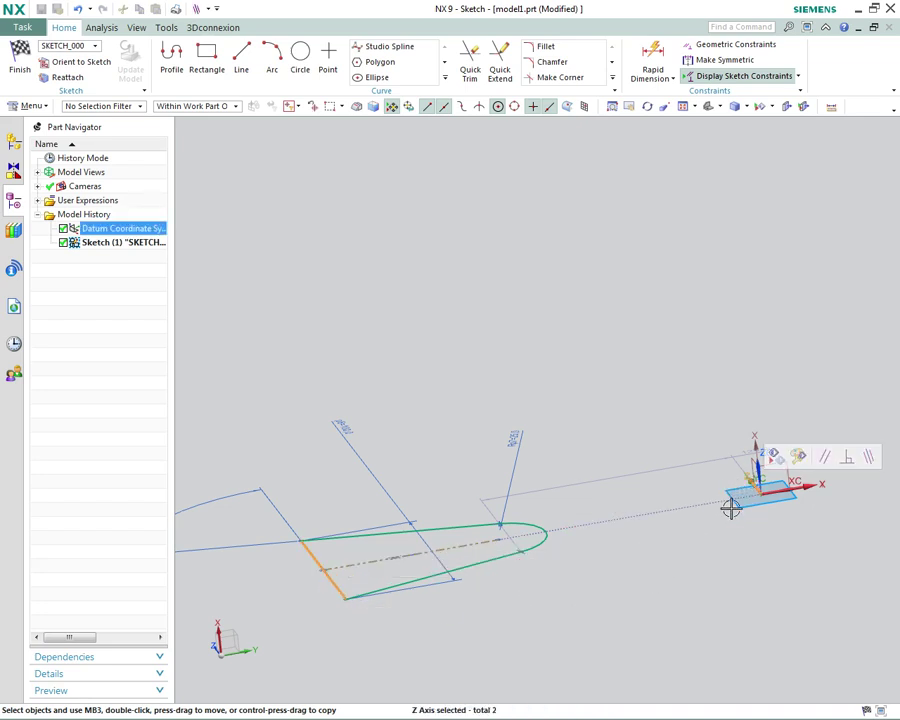
left_click(868, 458)
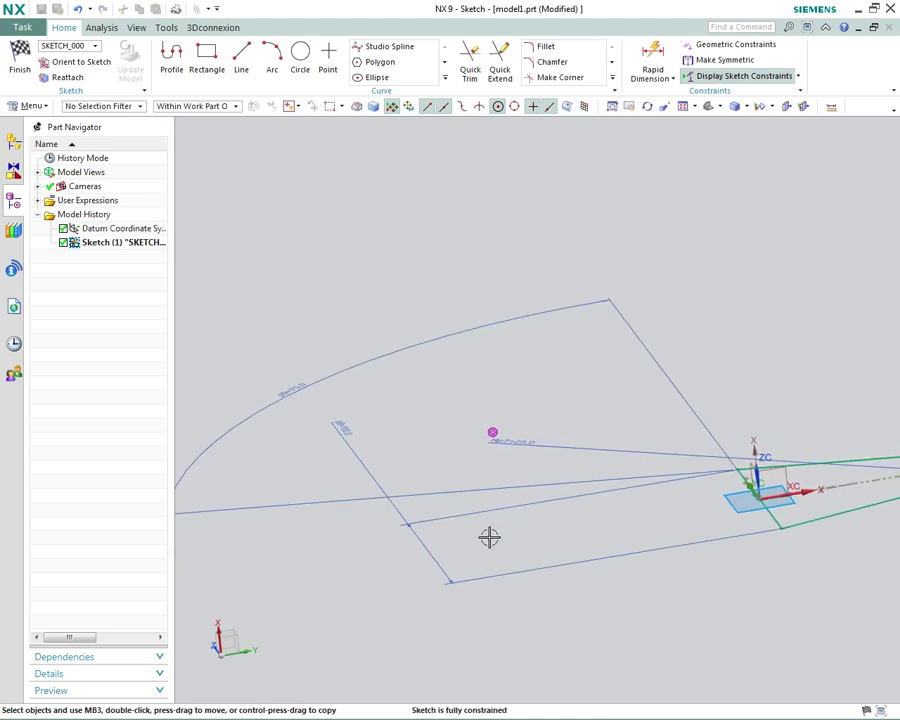
- Orient the view to the sketch and reposition the angle, radius and length dimensions close to the profile
right_click(394, 255)
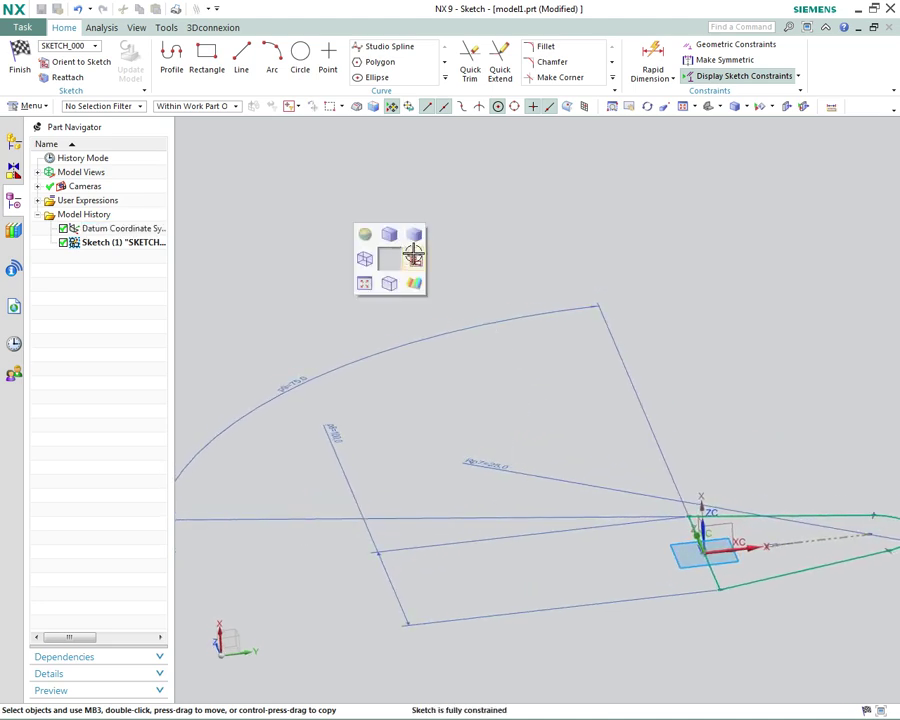
left_click(413, 253)
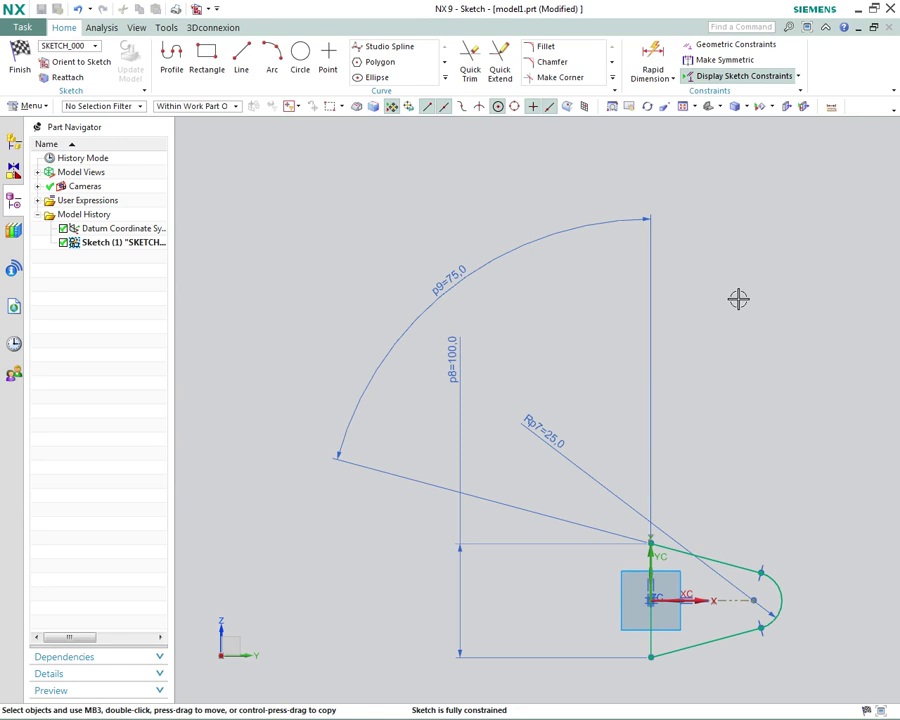
mouse_move(440, 279)
left_mouse_down()
mouse_move(679, 436)
mouse_move(697, 590)
mouse_move(688, 568)
left_mouse_up()
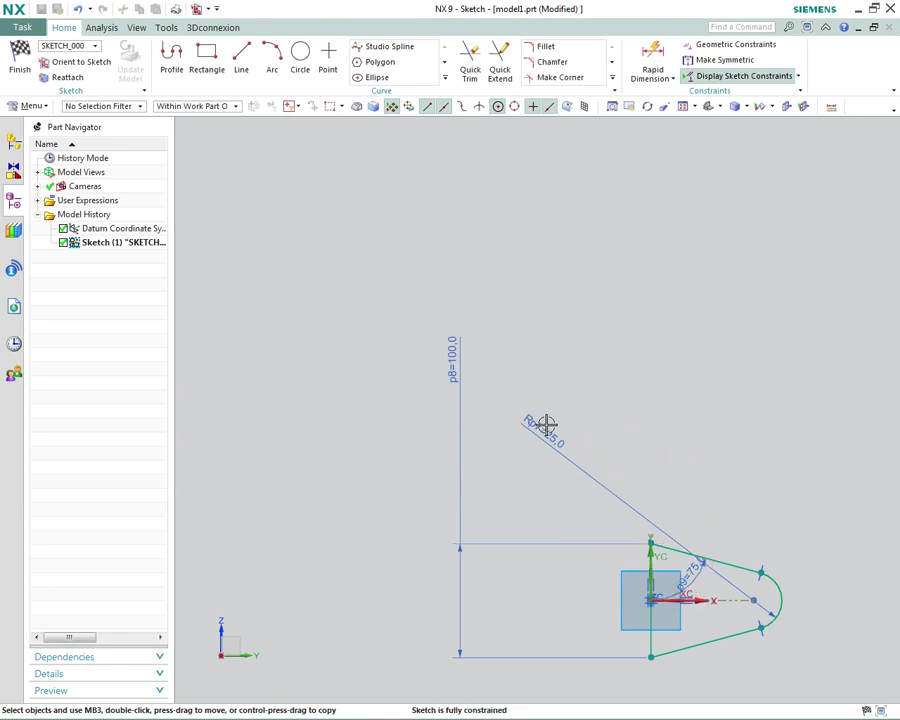
left_click_drag(538, 426, 845, 550)
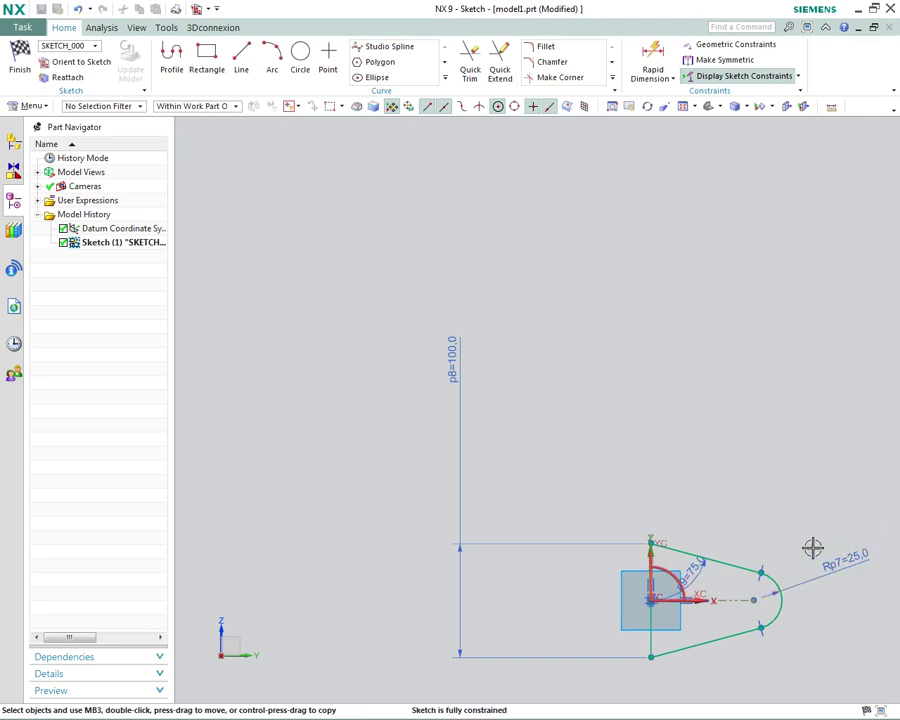
mouse_move(454, 366)
left_mouse_down()
mouse_move(476, 584)
mouse_move(552, 595)
mouse_move(342, 446)
mouse_move(502, 556)
mouse_move(552, 604)
mouse_move(573, 600)
left_mouse_up()
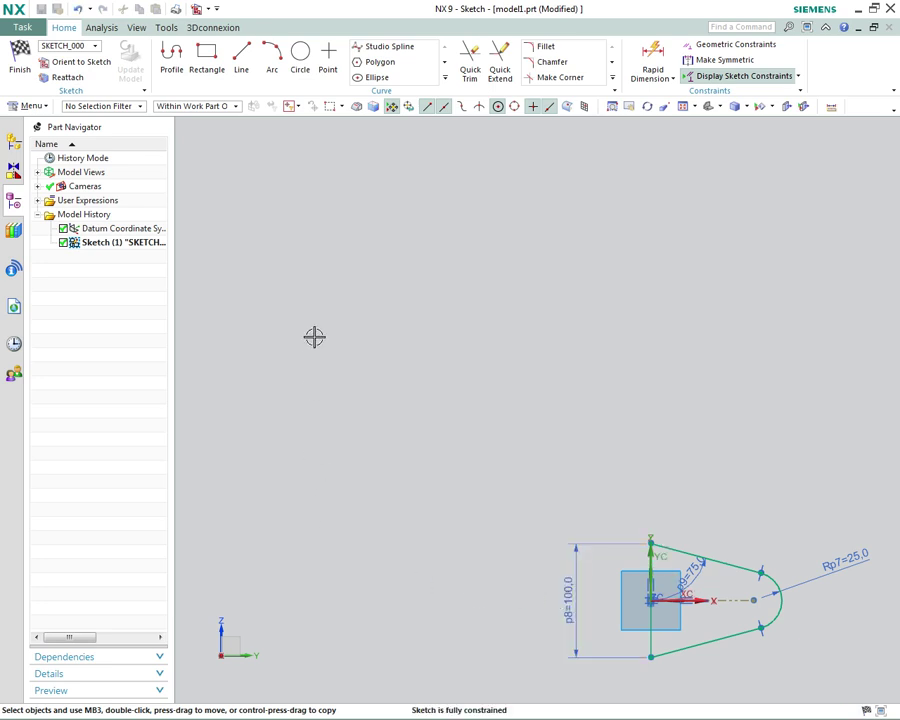
key("ctrl+f")
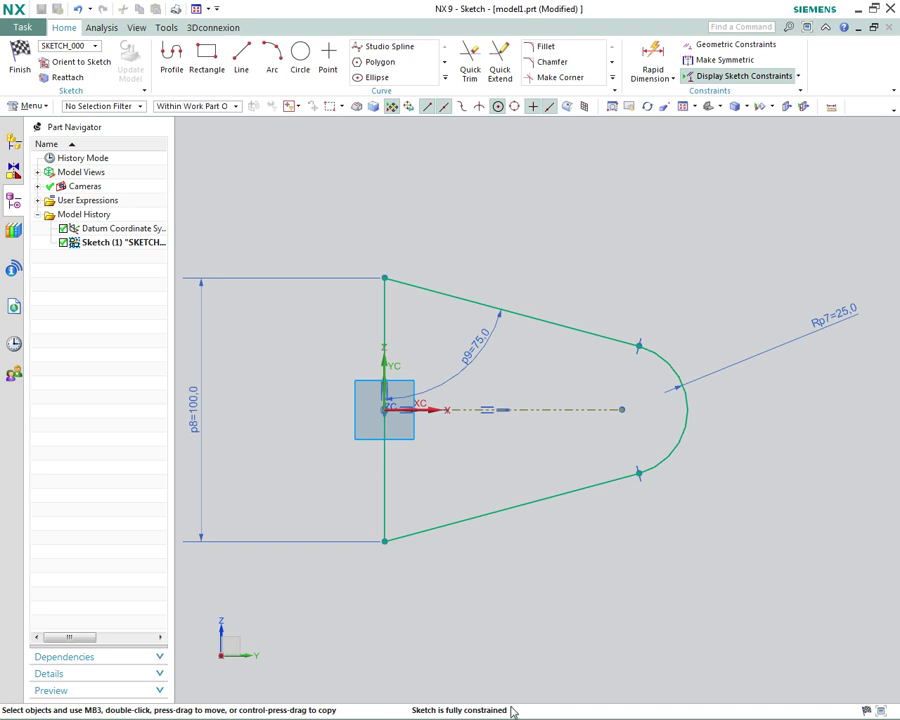
left_click_drag(195, 408, 298, 410)
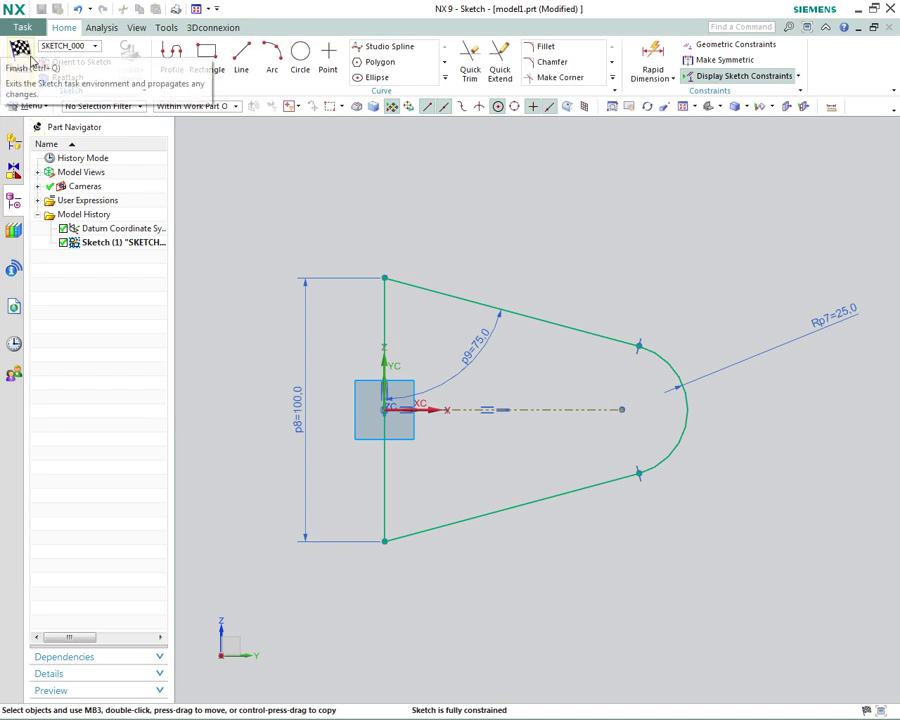
- Finish the sketch and extrude the profile by a symmetric value of 30 mm
right_click(607, 226)
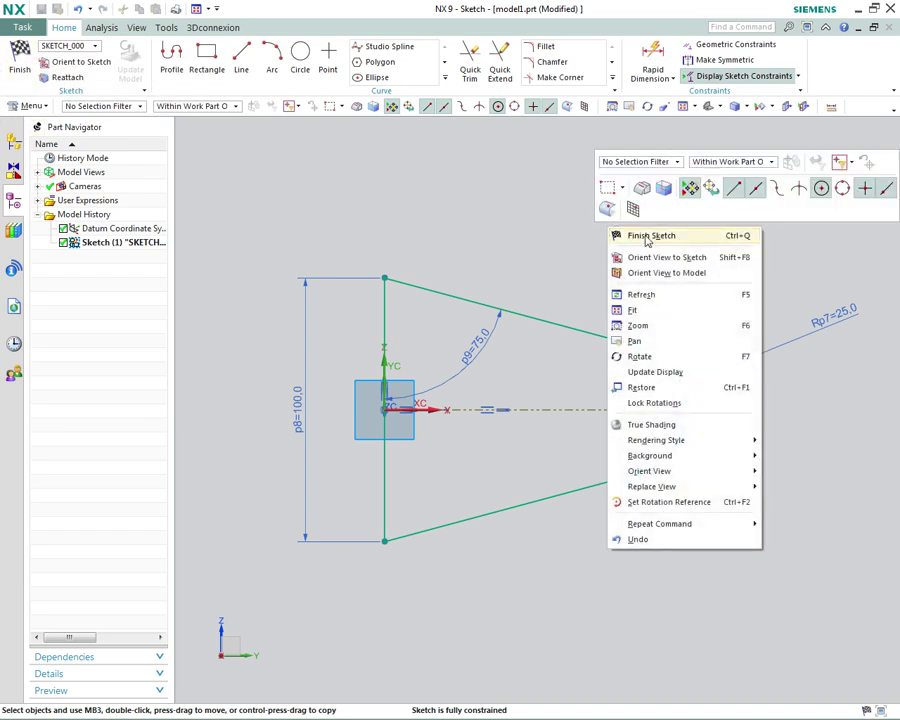
left_click(647, 237)
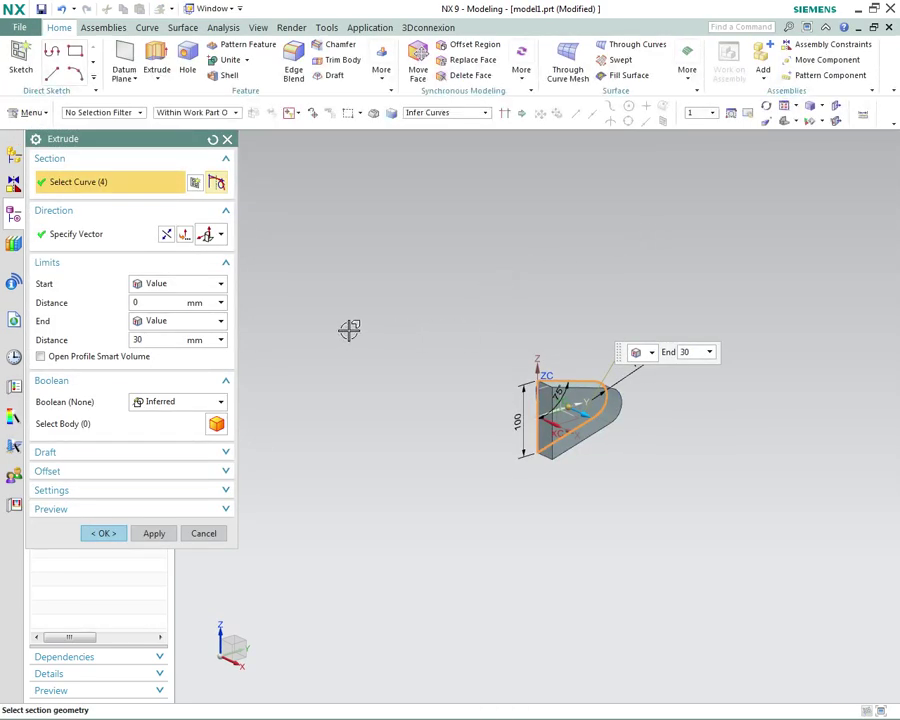
scroll(349, 329, "up", 3)
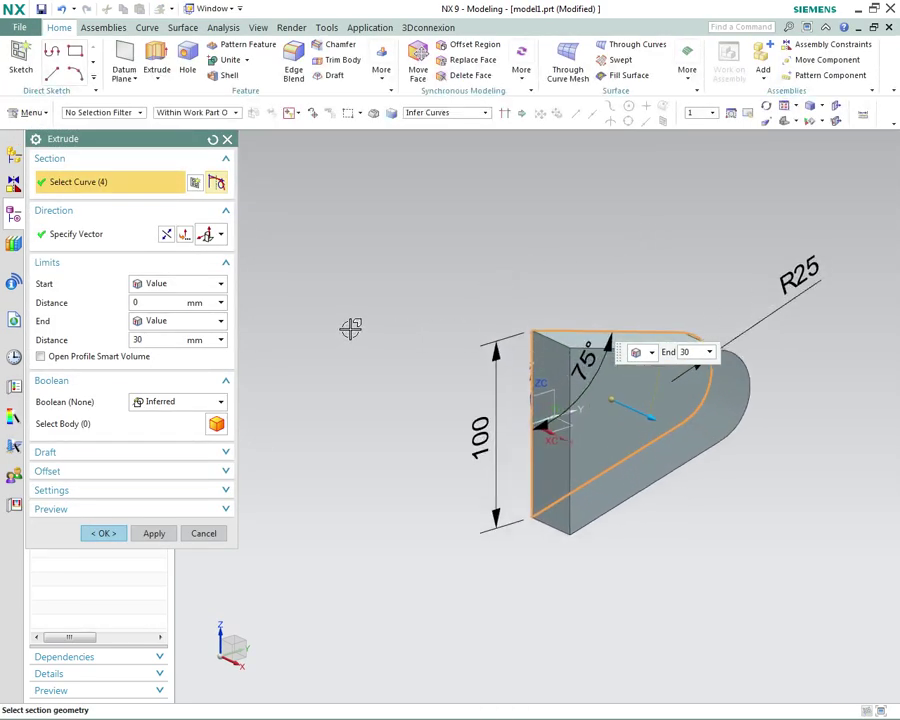
scroll(349, 329, "up", 4)
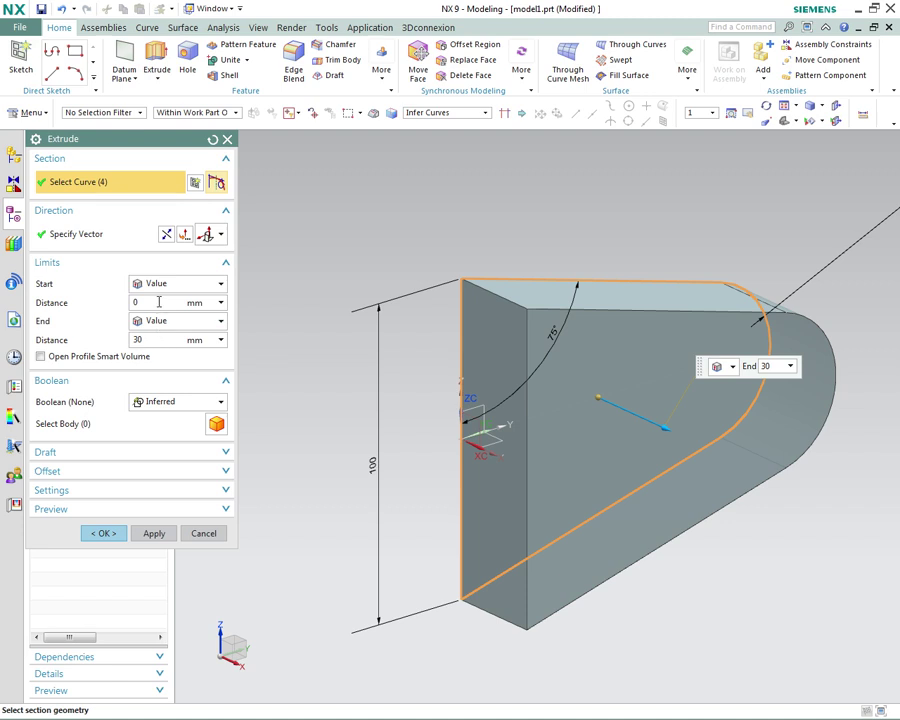
left_click(160, 288)
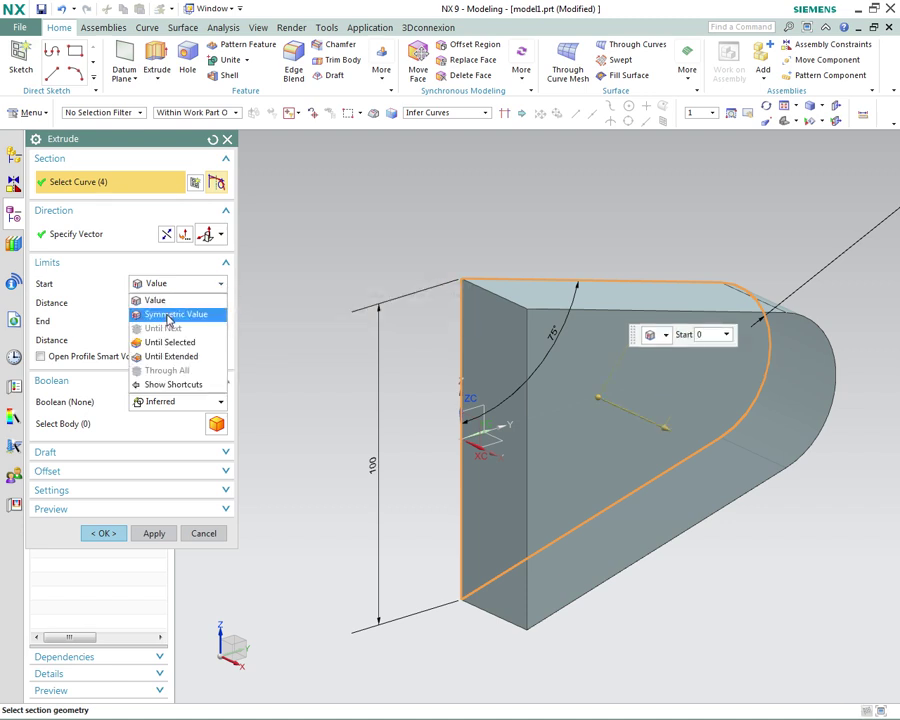
left_click(170, 312)
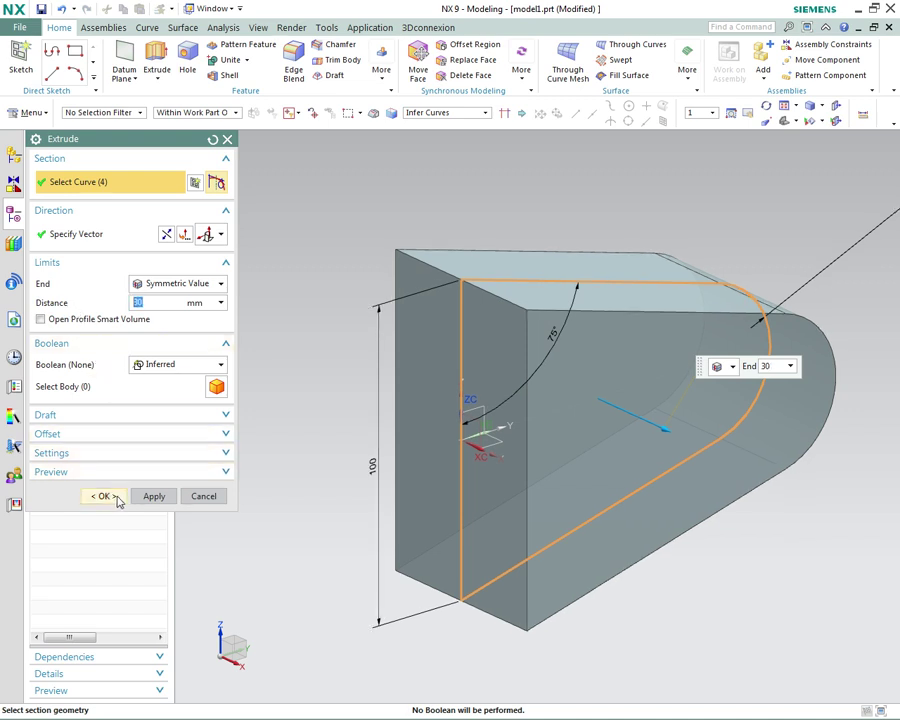
left_click(104, 496)
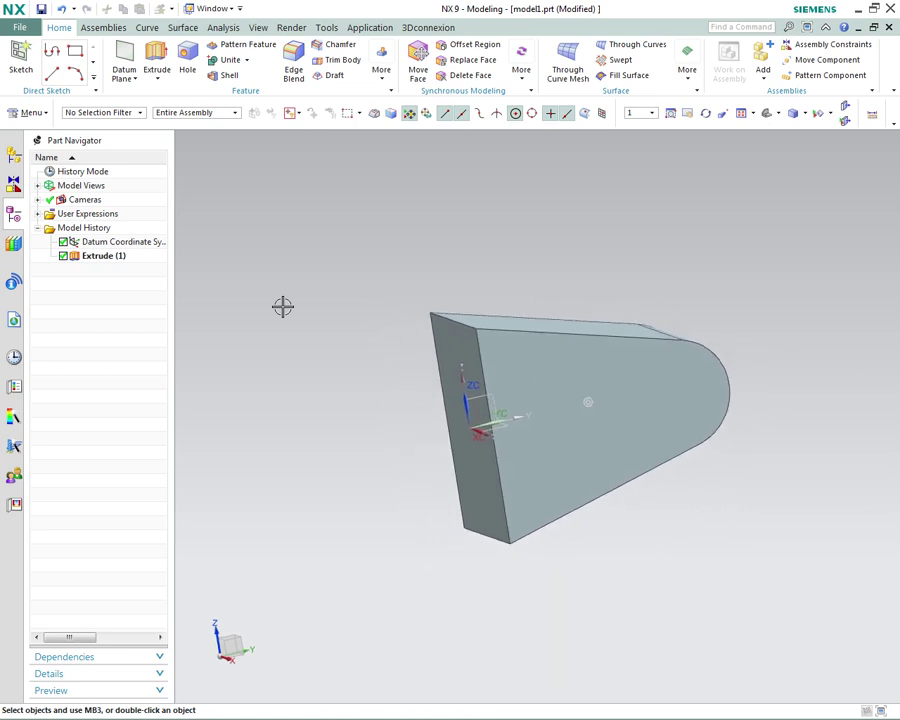
- Examine the finished double_clevis.prt part and return to model1.prt
left_click(214, 10)
left_click(230, 110)
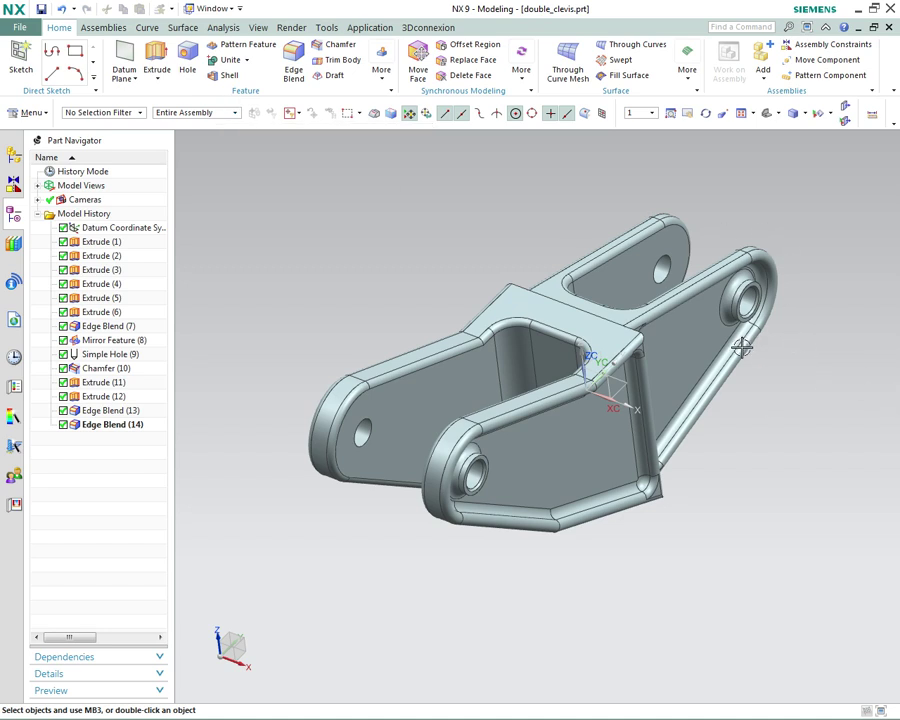
left_click(229, 9)
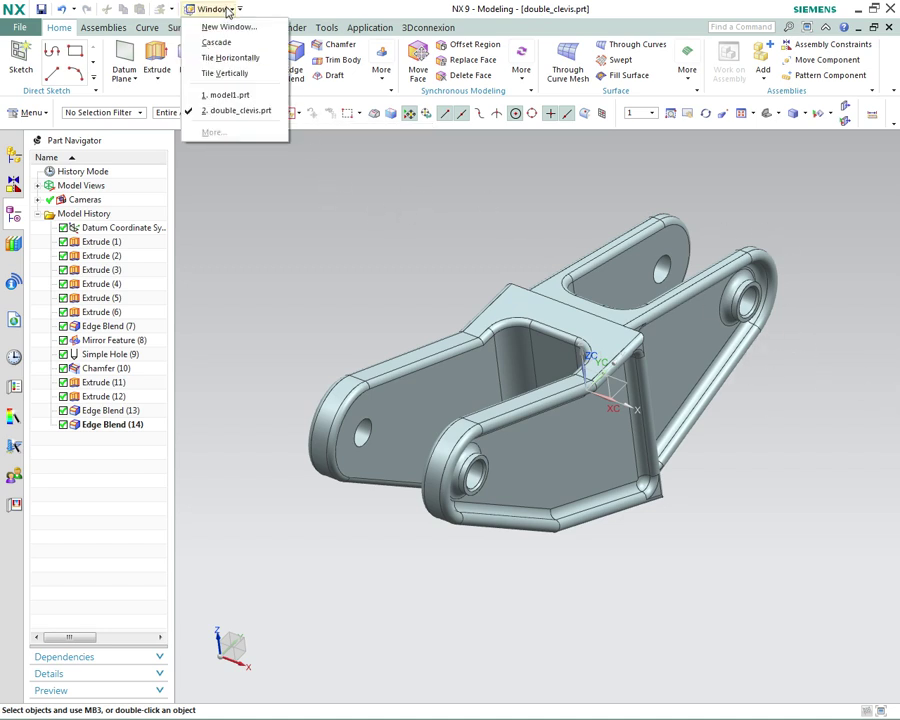
left_click(232, 93)
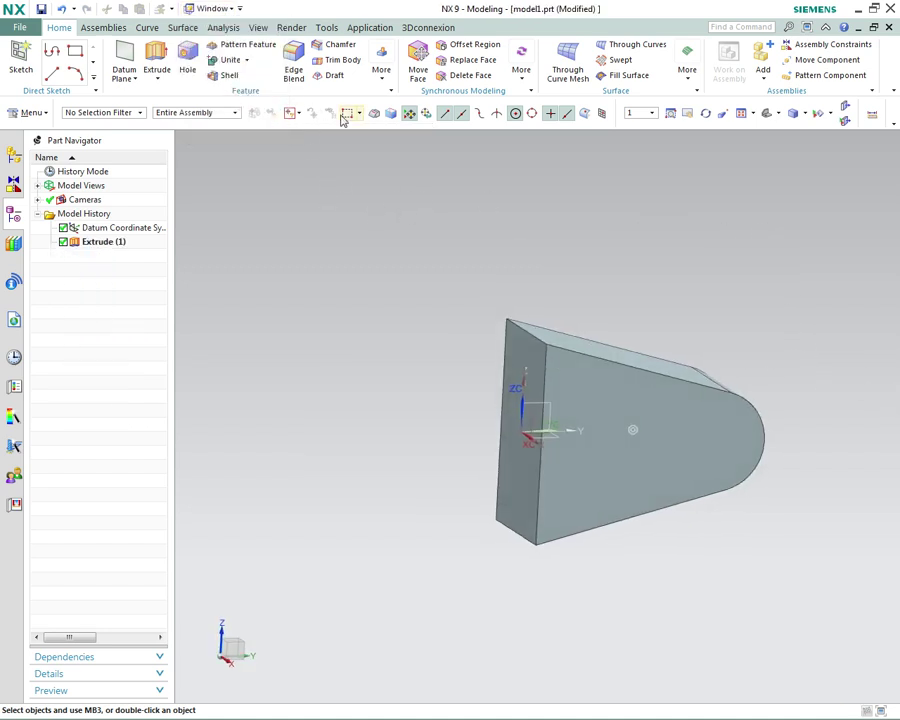
- Begin a new extrusion with its section sketch on the datum YZ plane
scroll(278, 175, "down", 1)
middle_click_drag(278, 175, 219, 175, "shift")
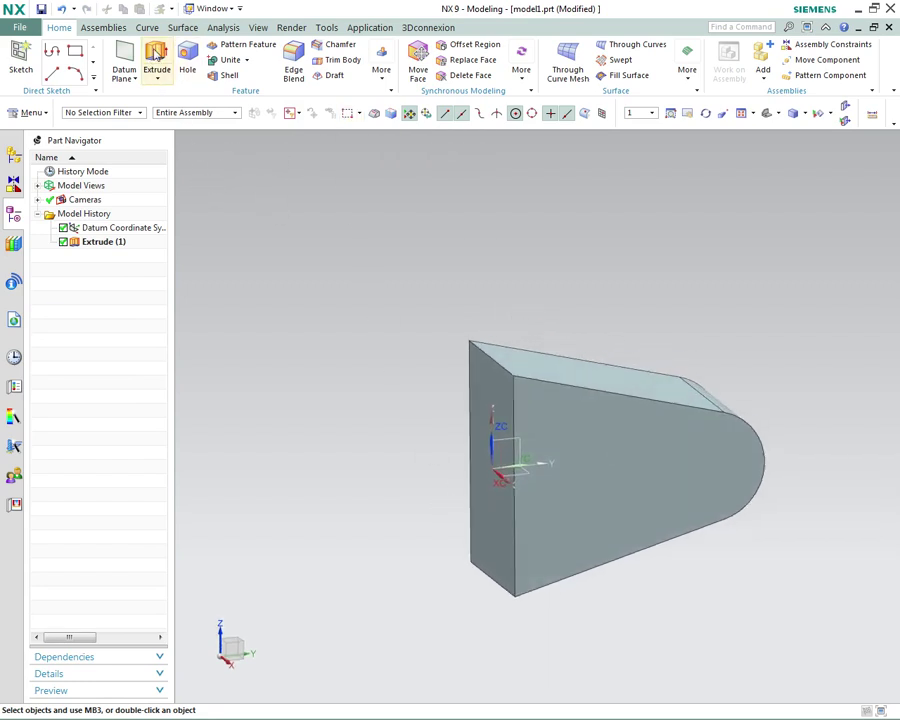
left_click(156, 58)
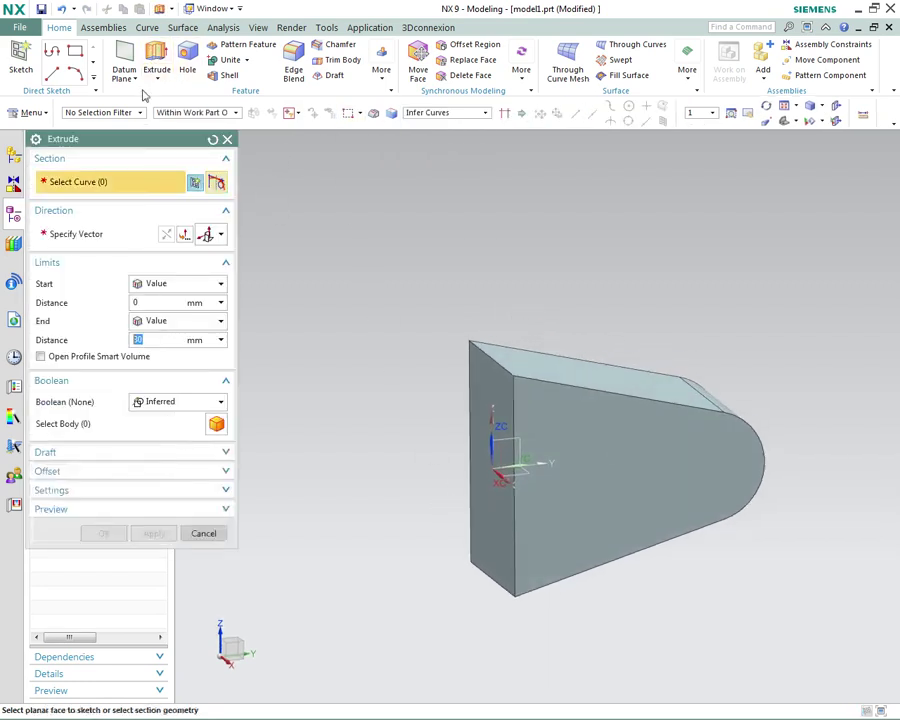
left_click(521, 441)
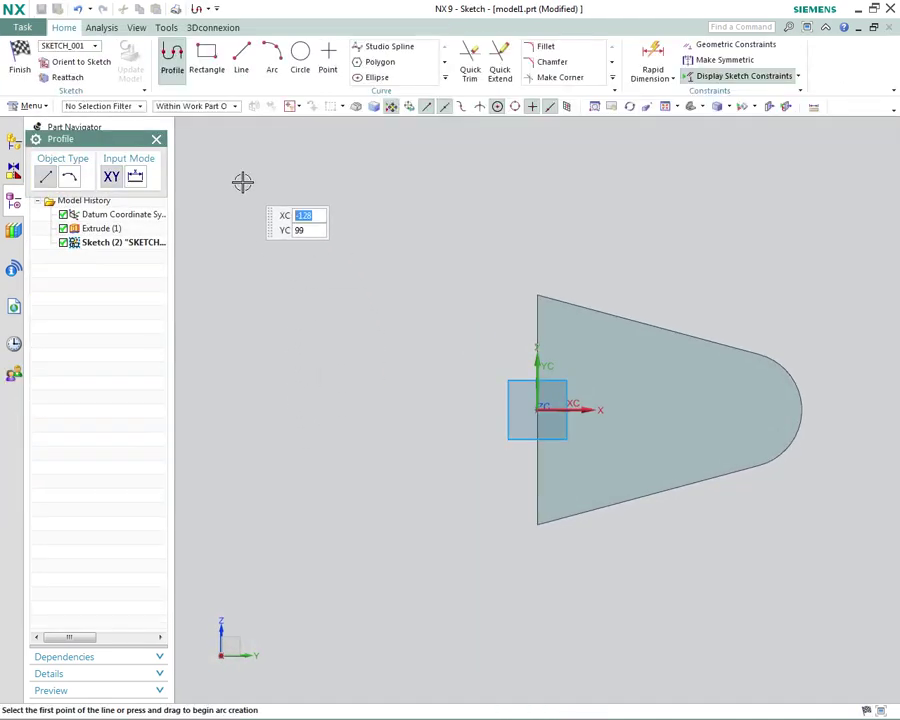
left_click(250, 52)
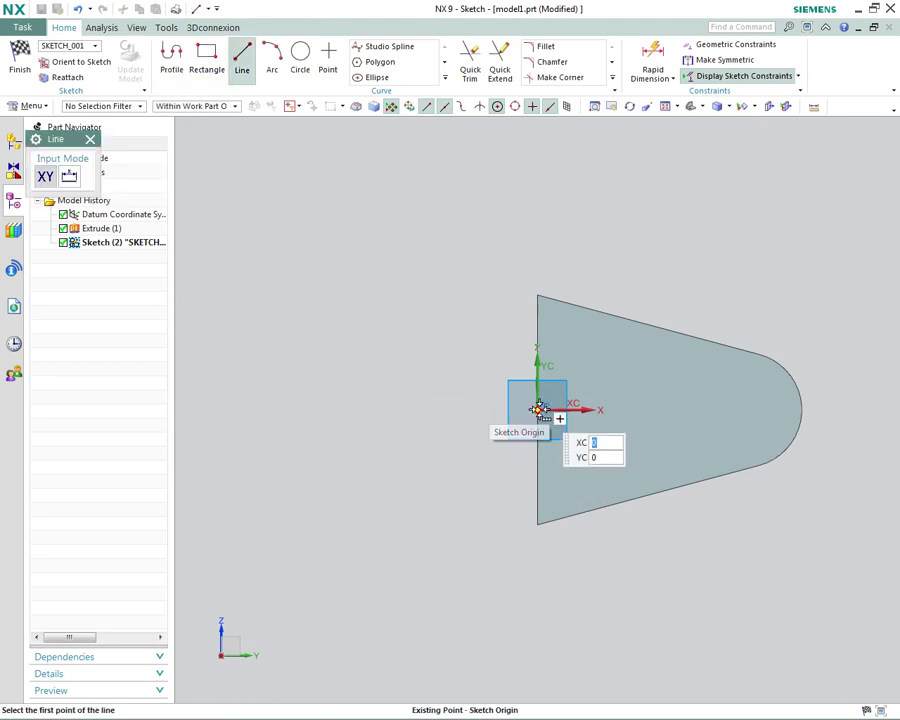
mouse_move(538, 409)
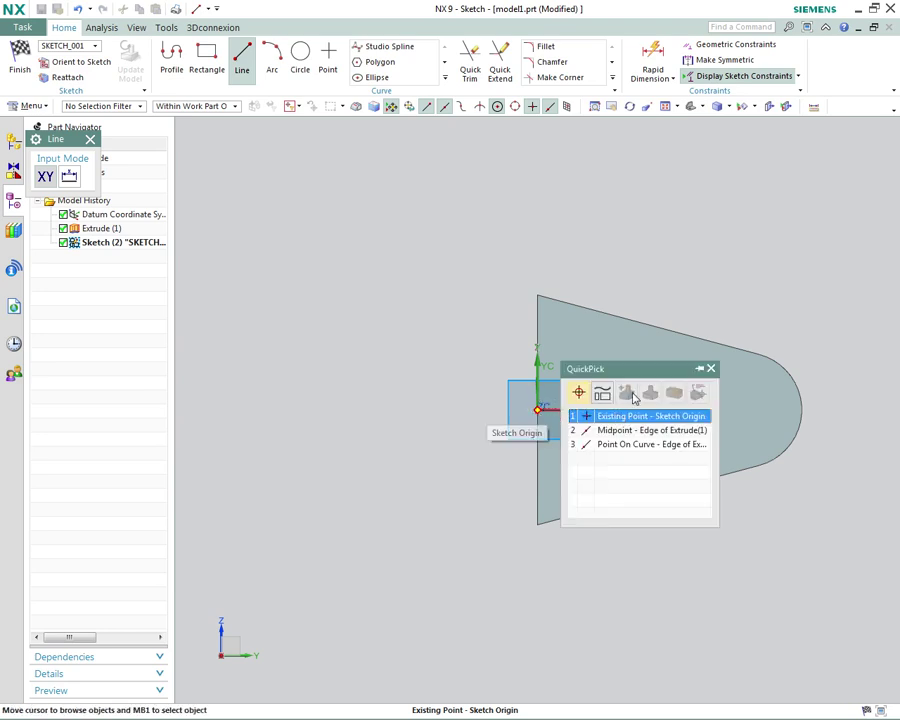
key("Escape")
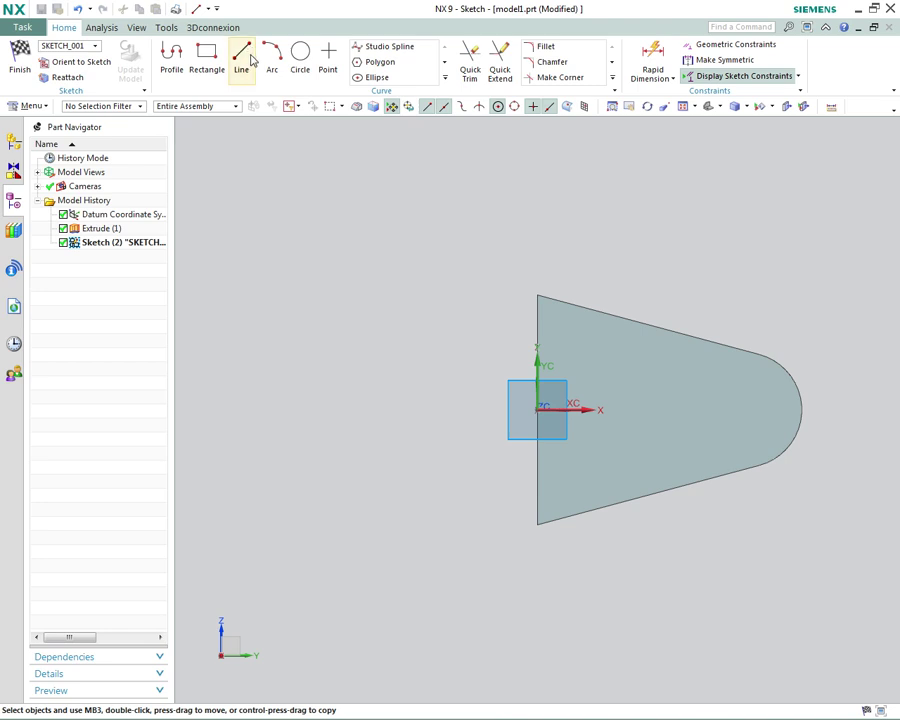
- Sketch a vertical line along the body's flat edge, from its lower corner to its upper corner
left_click(248, 58)
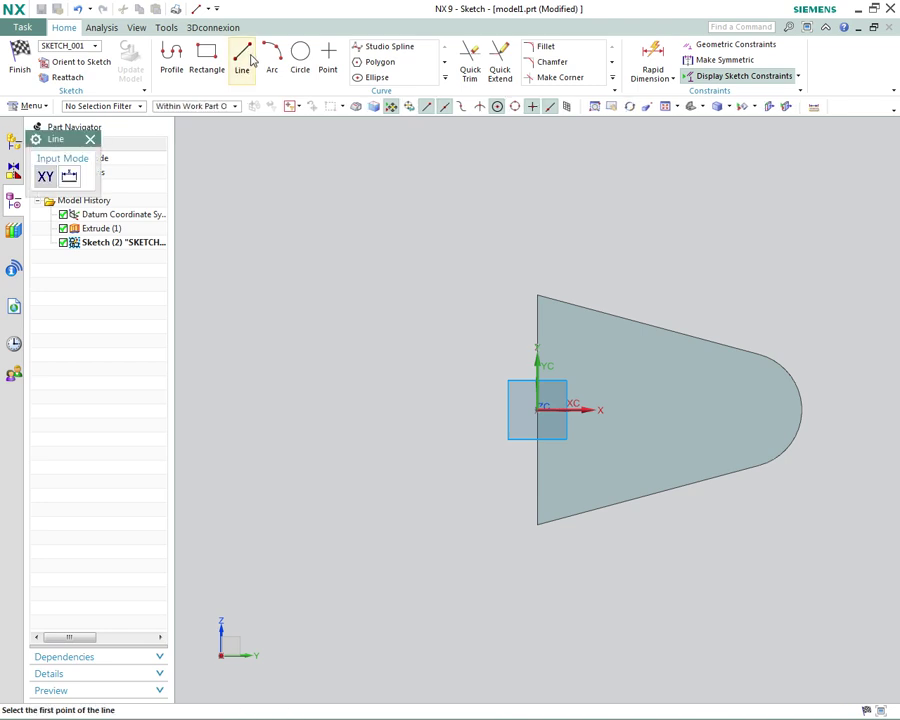
left_click(538, 525)
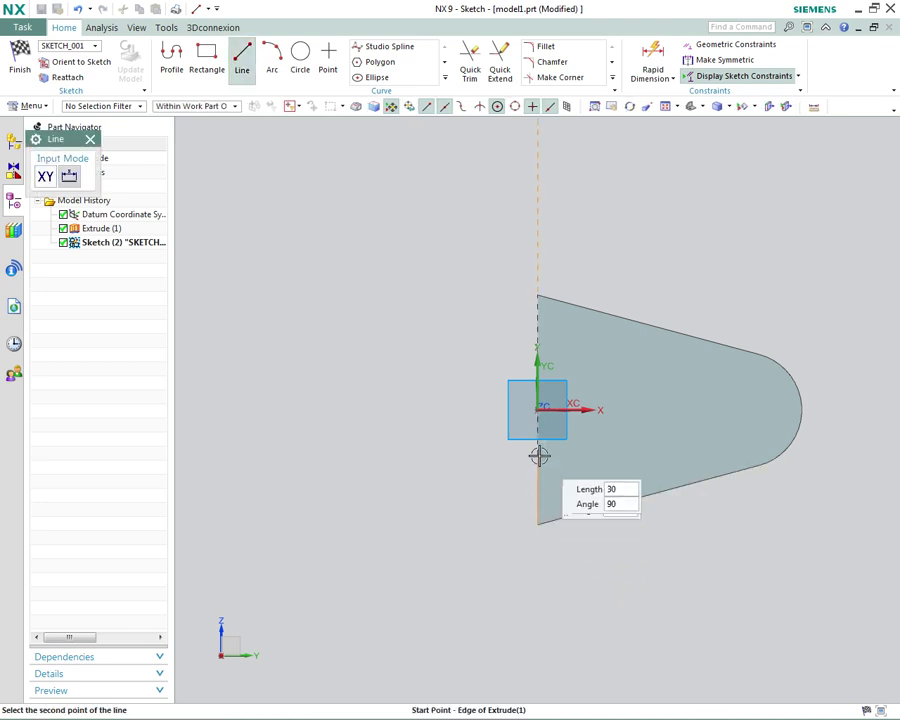
left_click(537, 297)
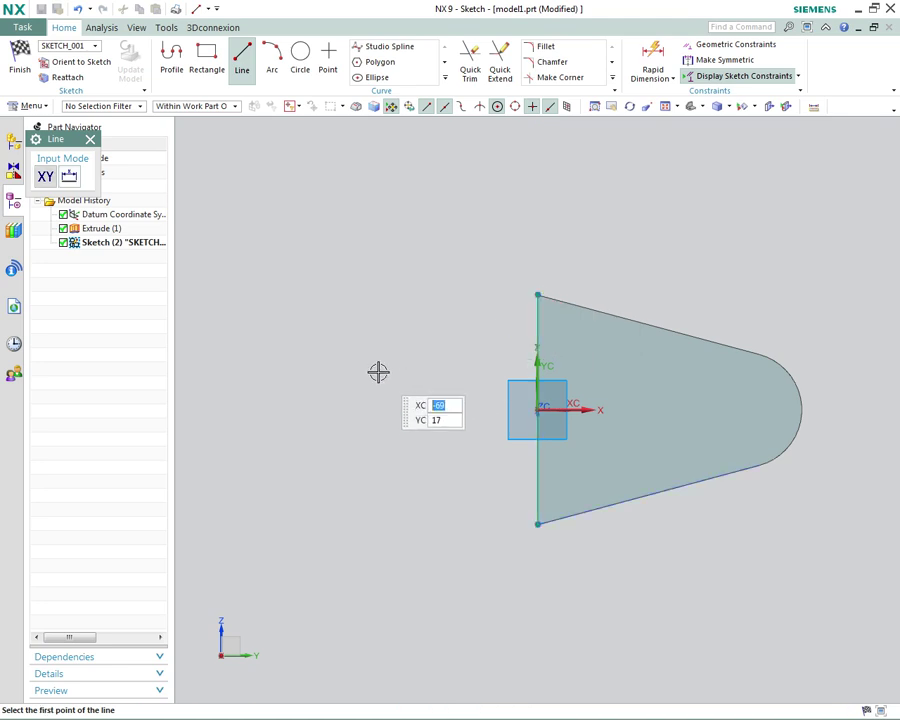
- Sketch a sloping line about 151 mm long from the vertical line's midpoint, up and away from the body, and convert it to reference
left_click(538, 409)
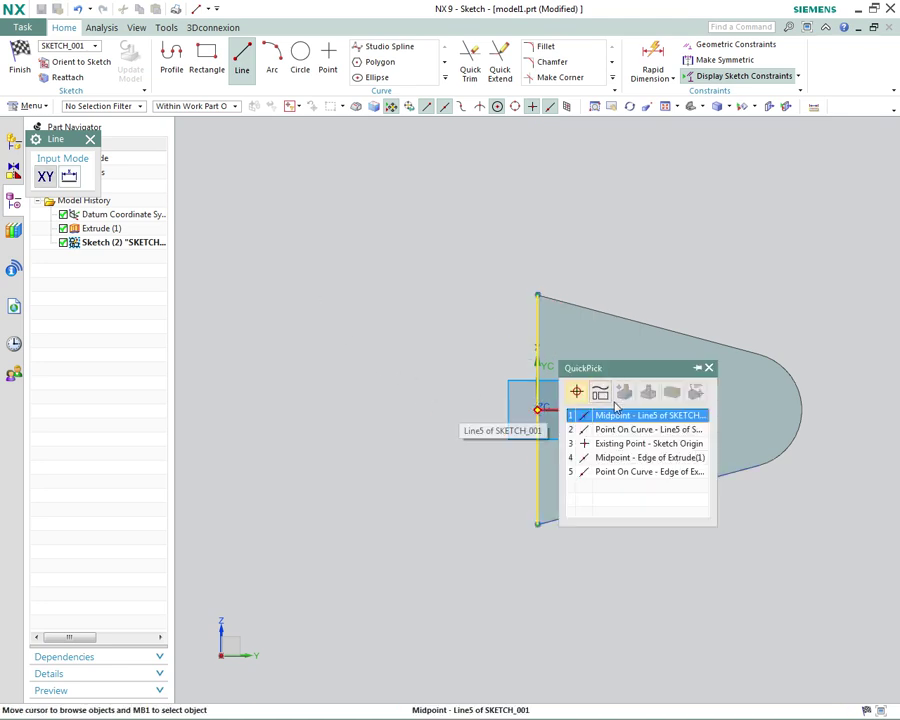
left_click(632, 417)
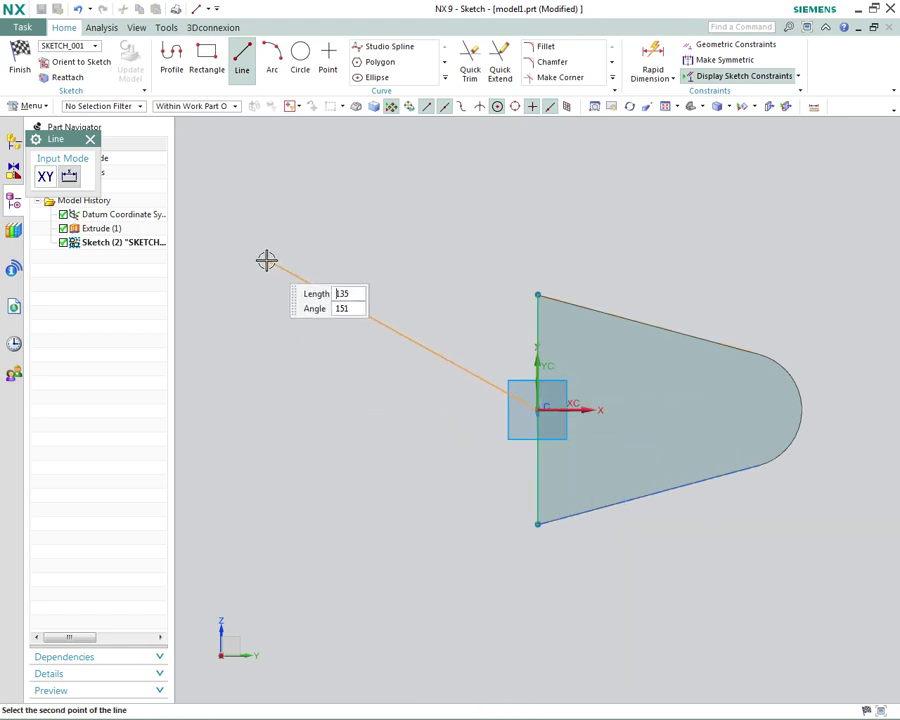
left_click(229, 252)
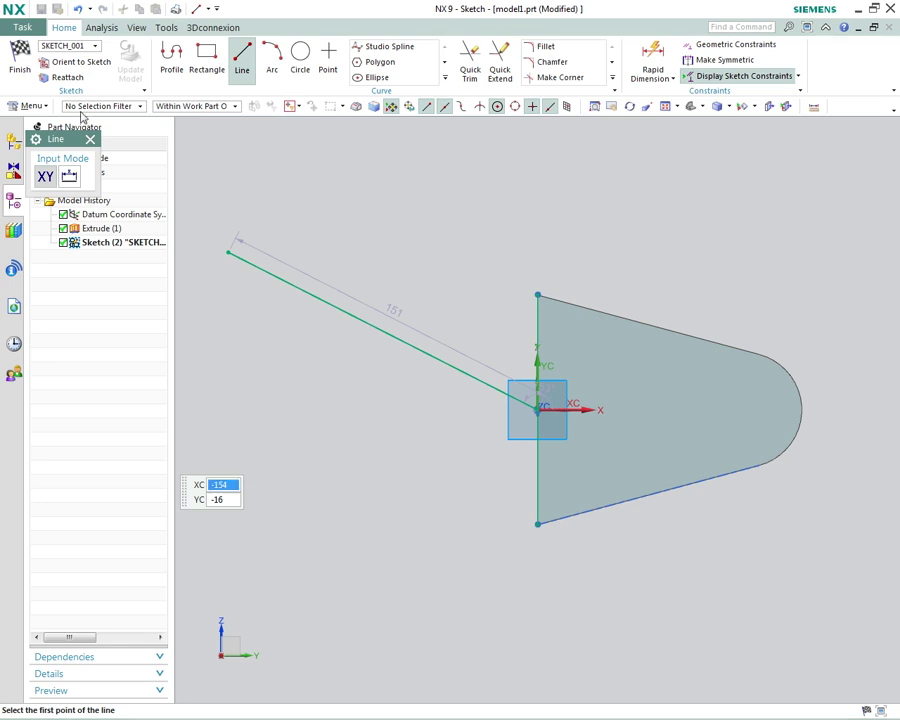
right_click(413, 346)
left_click(313, 368)
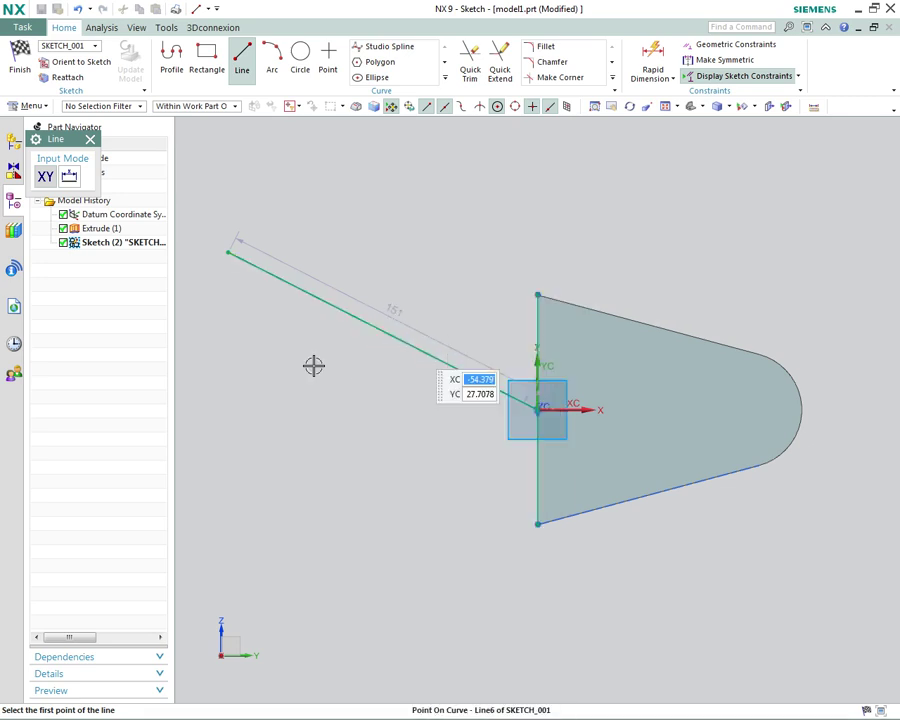
key("Escape")
right_click(348, 311)
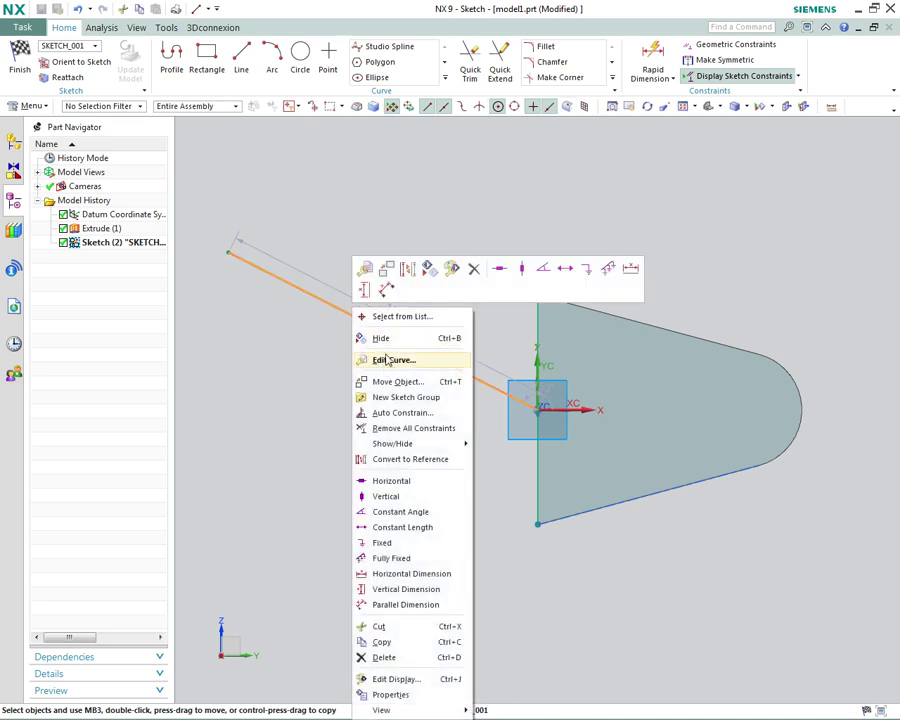
left_click(406, 268)
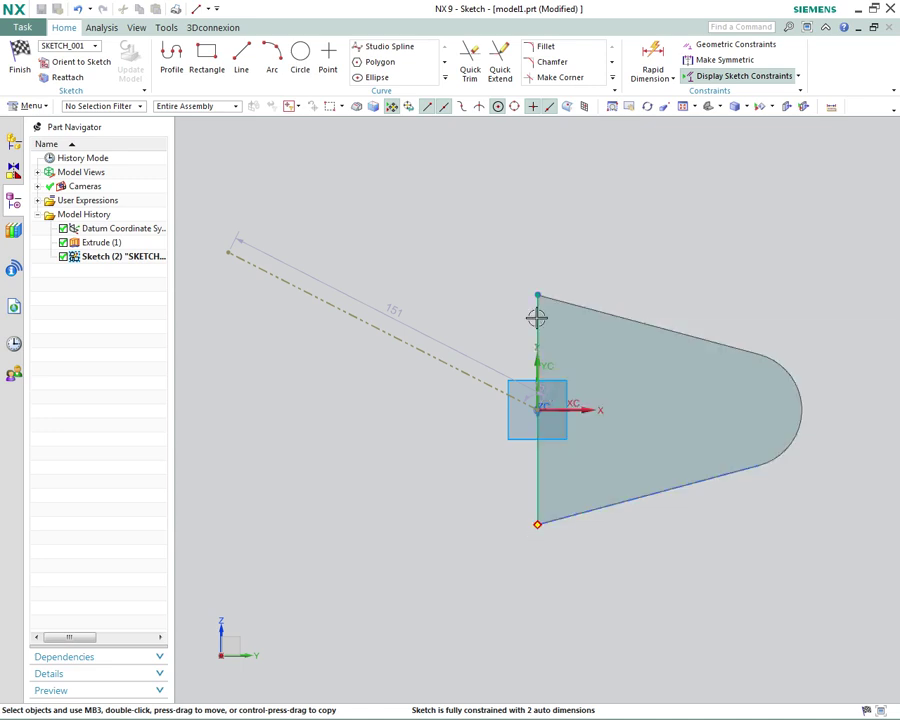
- Sketch a horizontal line about 23 mm long from the vertical line's upper end and a sloping line about 56 mm long from its lower end
left_click(241, 62)
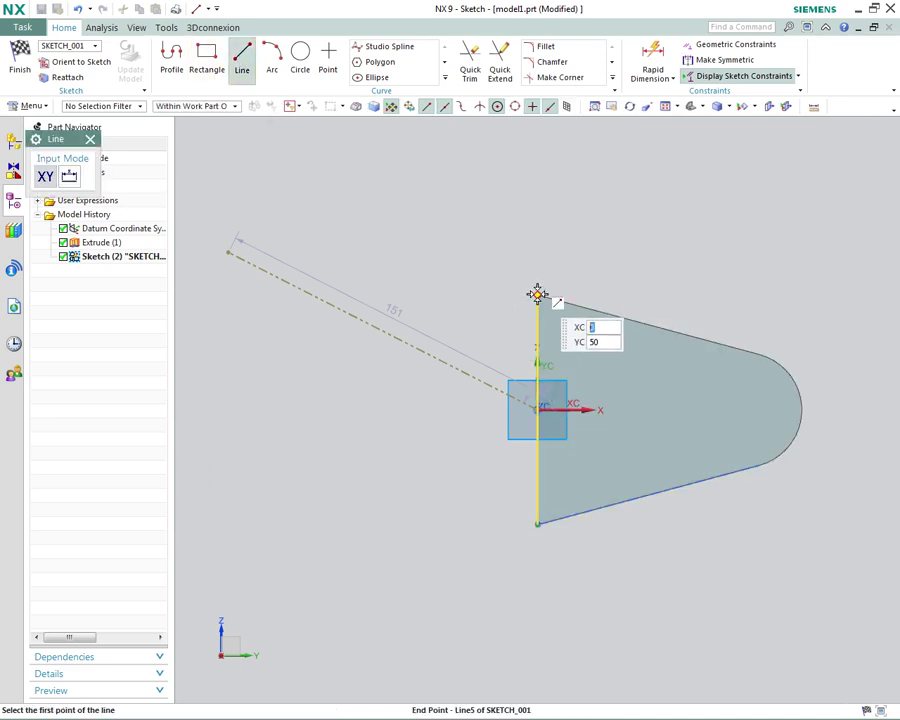
left_click(536, 294)
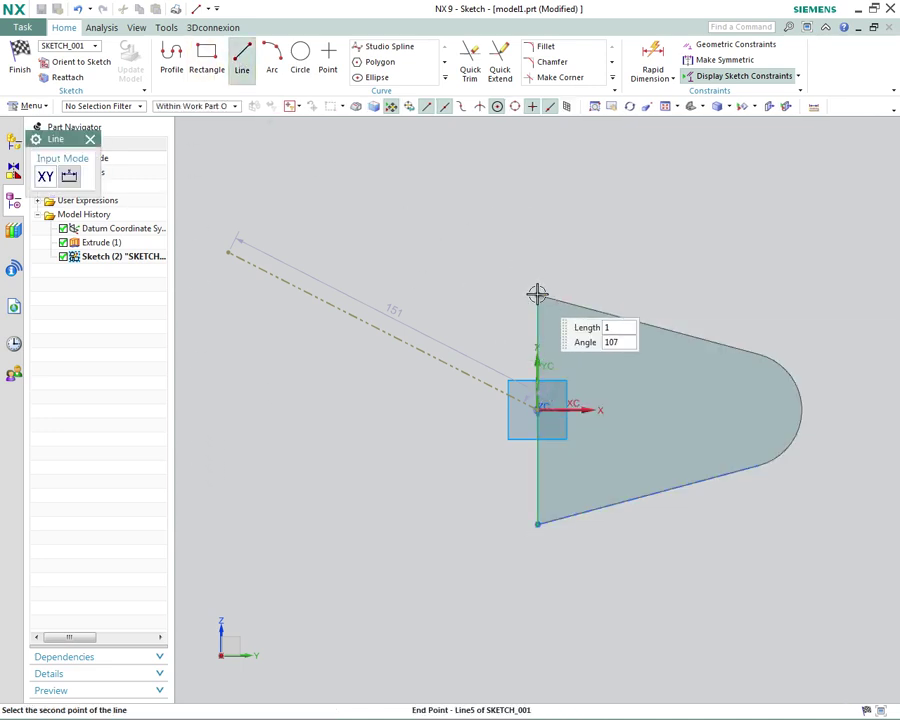
left_click(484, 294)
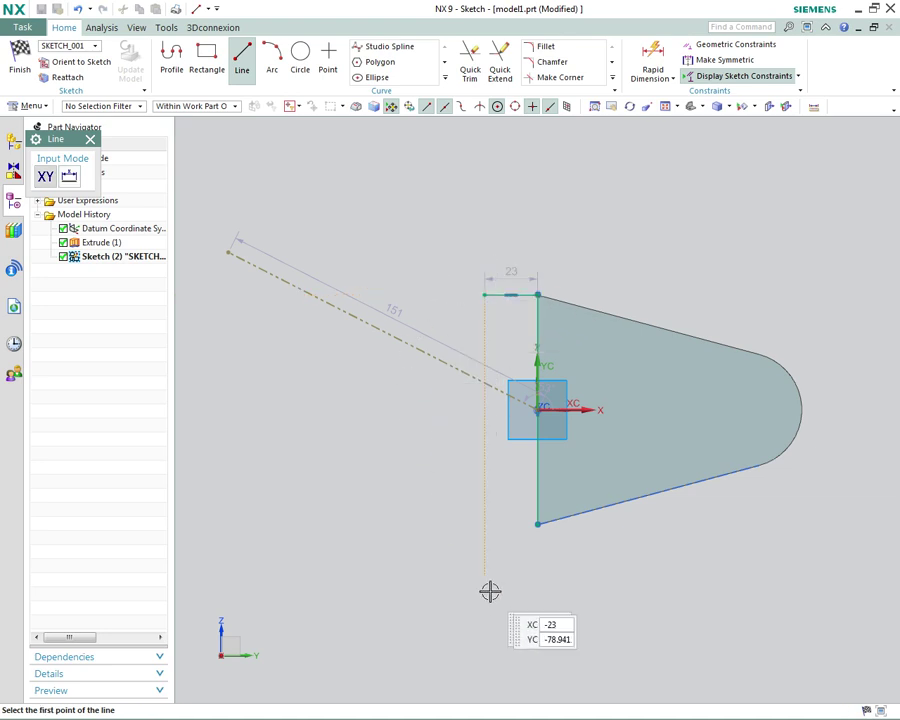
left_click(537, 523)
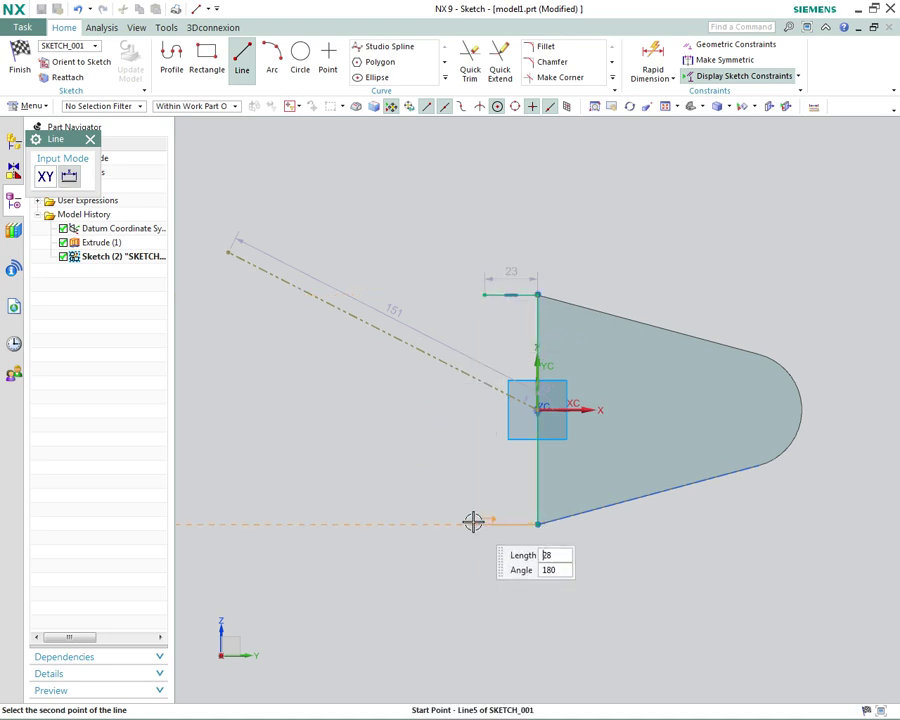
left_click(417, 479)
key("Escape")
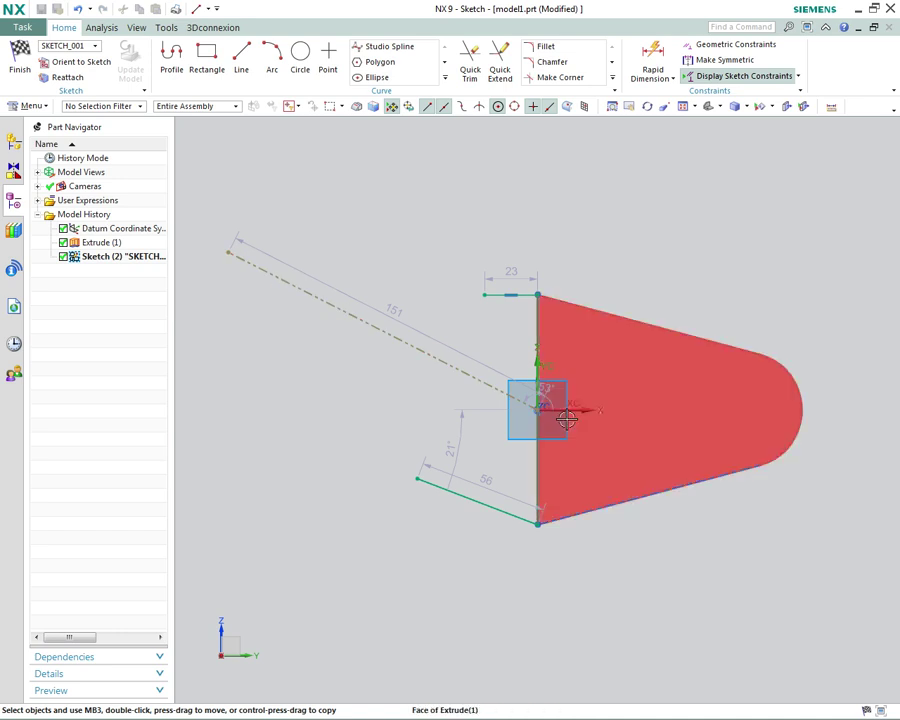
- Sketch a circle about 42.6 mm in diameter centred on the free end of the sloping reference line
left_click(301, 55)
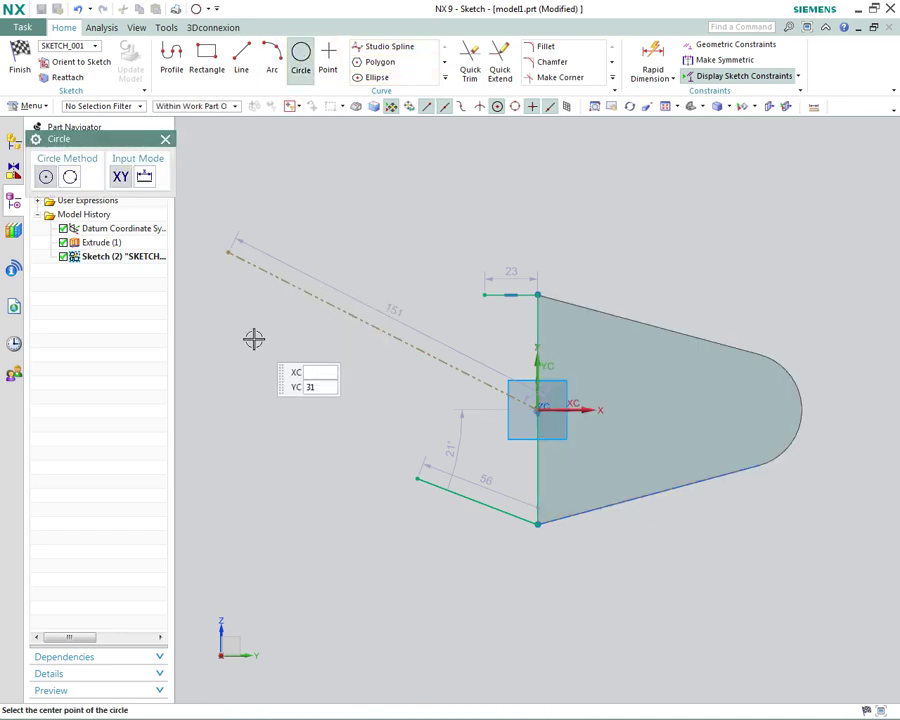
left_click(229, 253)
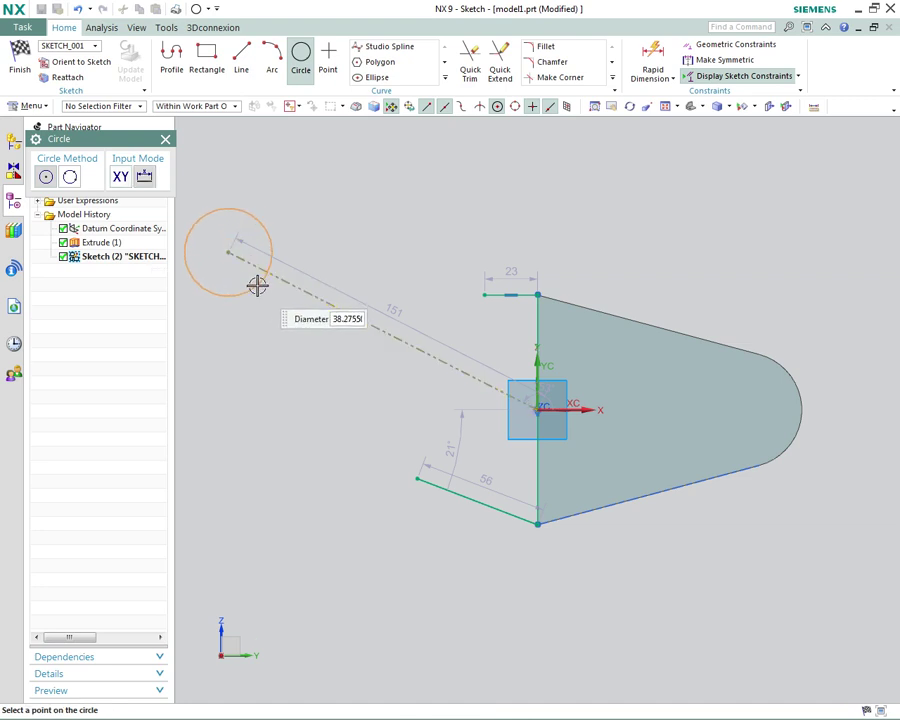
left_click(261, 288)
key("Escape")
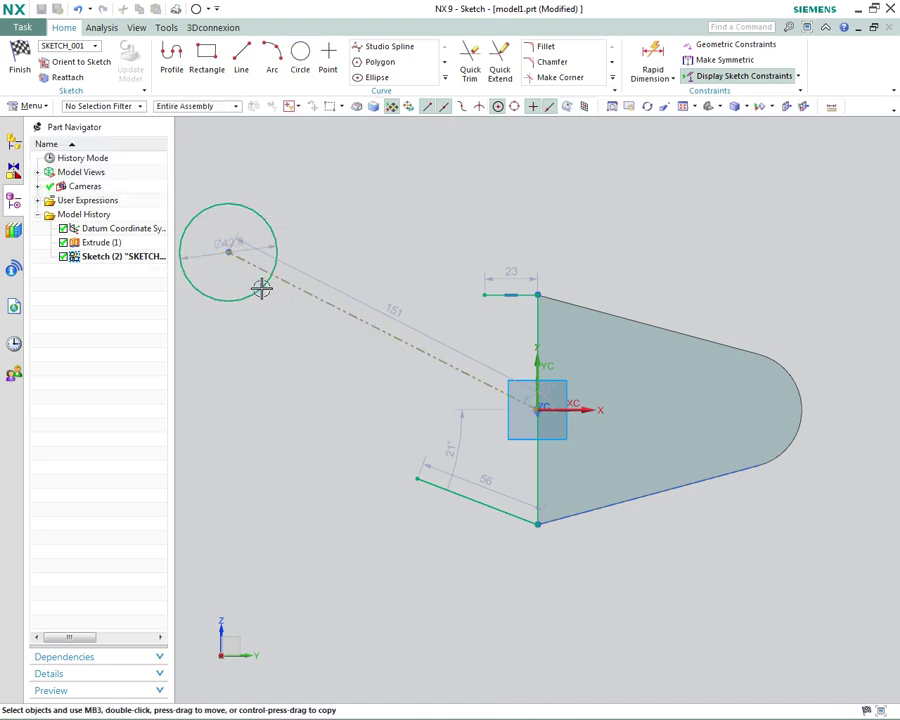
- Dimension the circle's radius at the free end of the sloping reference line as 25 mm
scroll(514, 414, "down", 2)
middle_click_drag(514, 414, 524, 424, "shift")
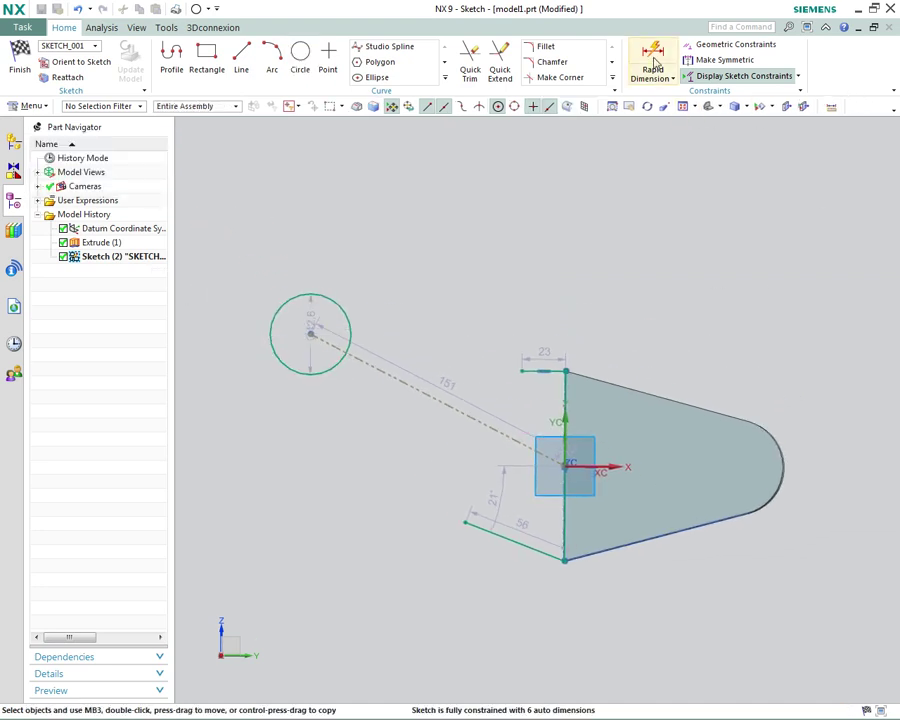
left_click(653, 60)
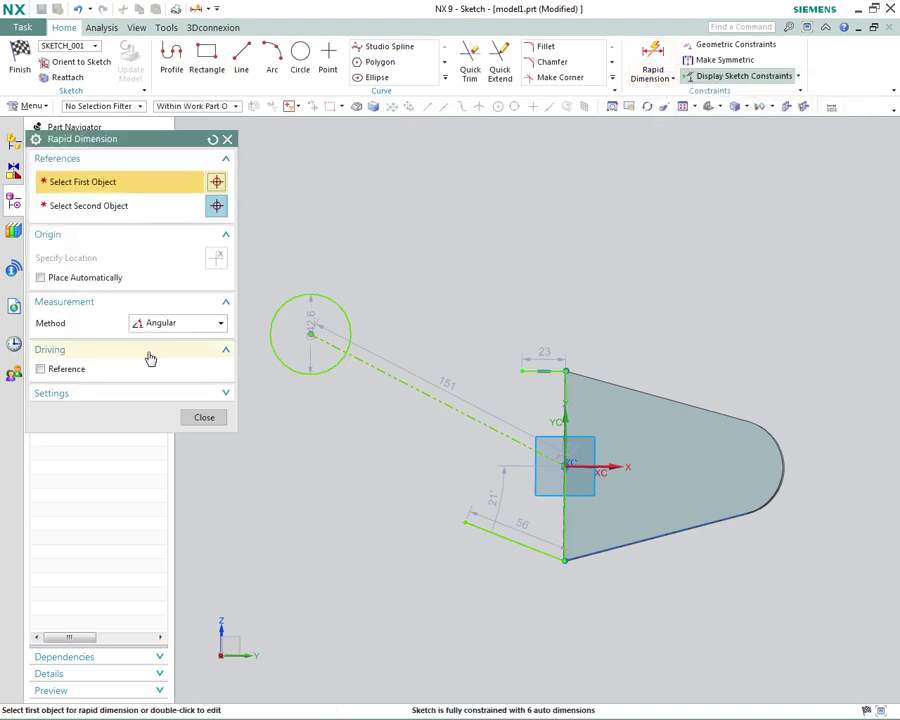
left_click(169, 326)
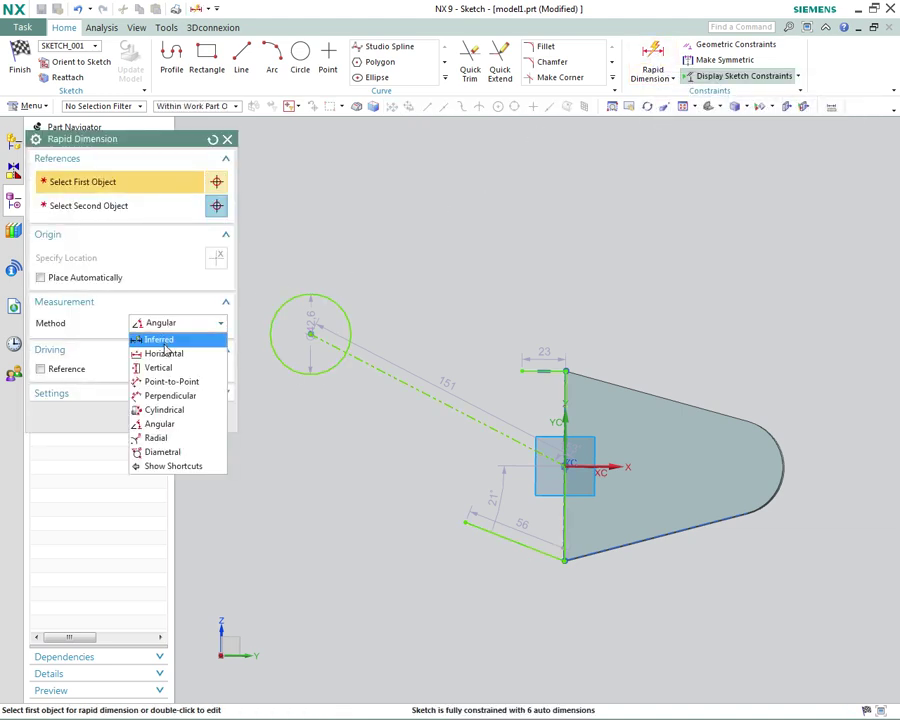
left_click(184, 436)
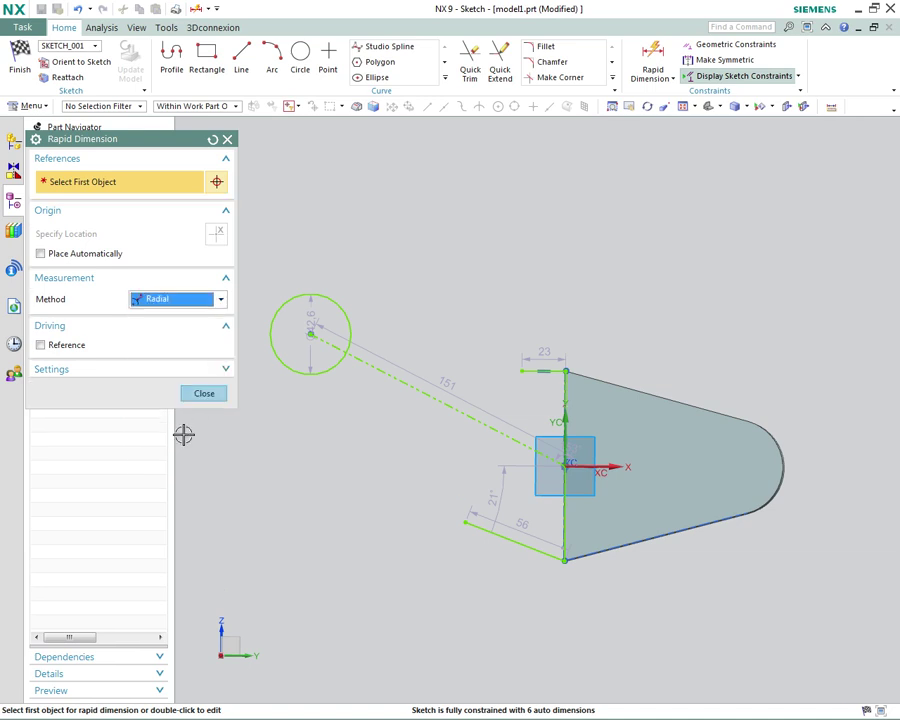
scroll(285, 279, "down", 3)
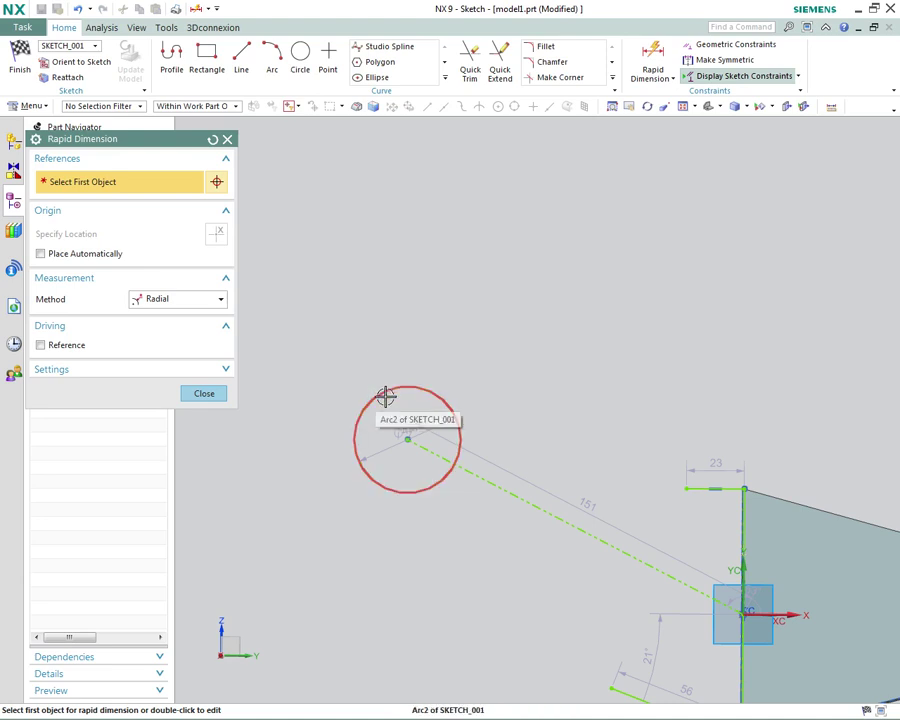
left_click(385, 397)
left_click(337, 322)
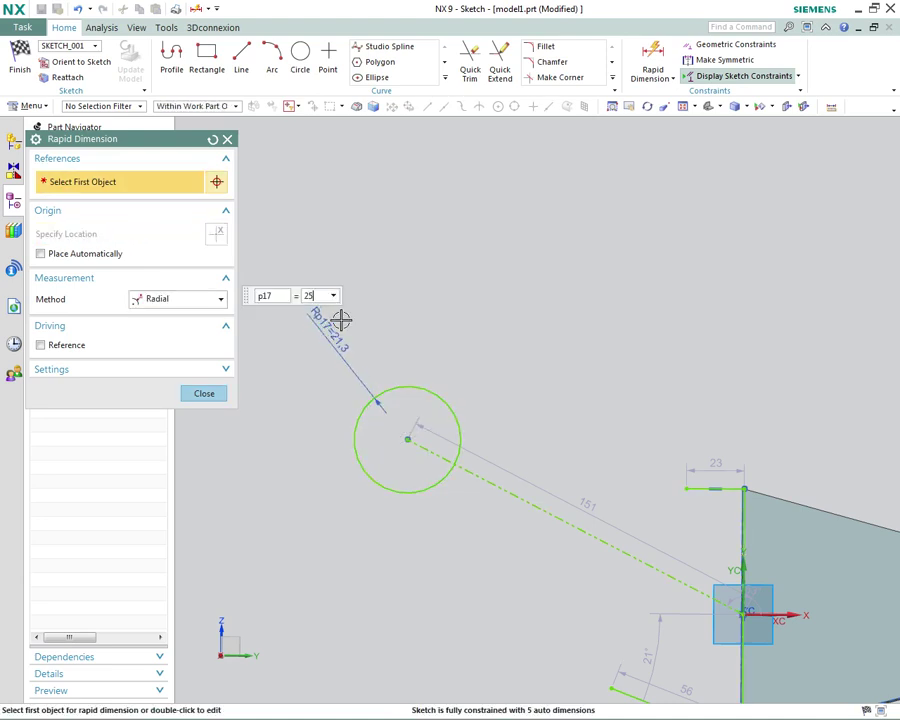
type("25")
key("Return")
scroll(368, 210, "down", 5)
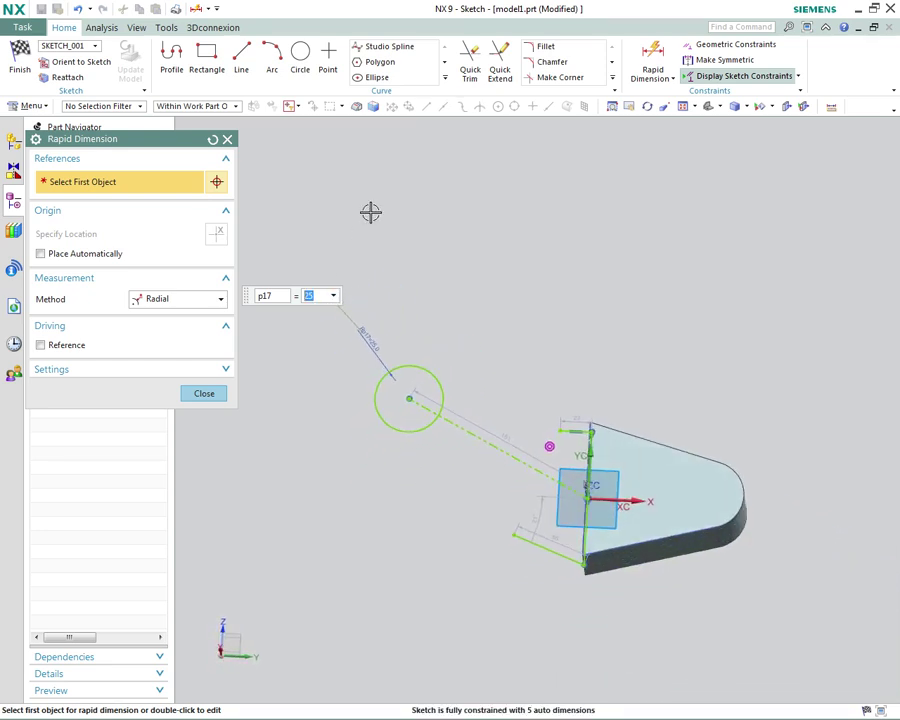
- Dimension the angle between the vertical line and the sloping reference line as 65 degrees, and orient the view to the sketch
left_click(221, 300)
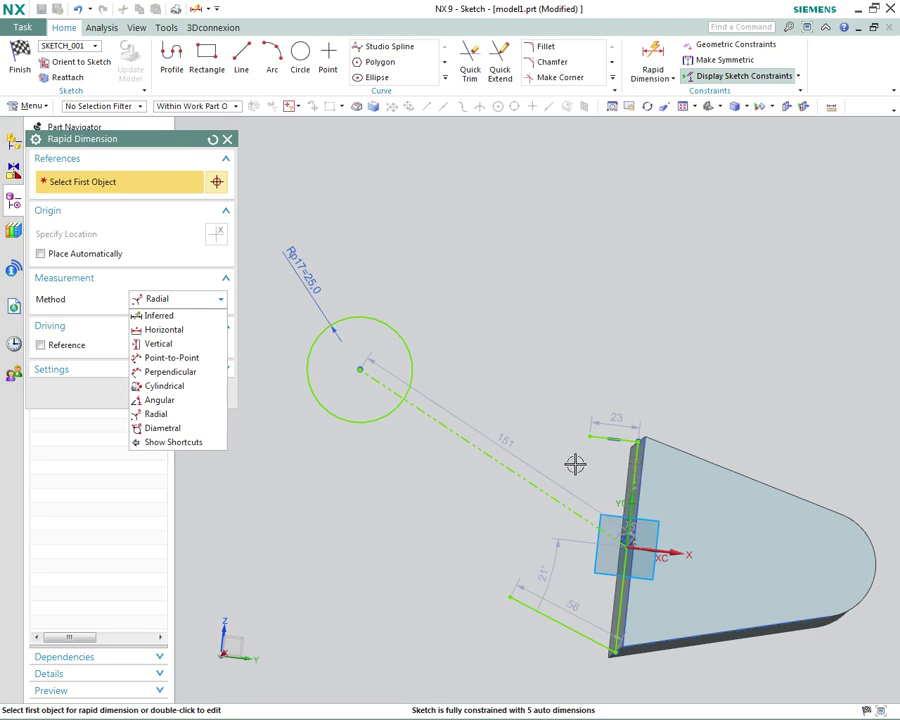
left_click(168, 401)
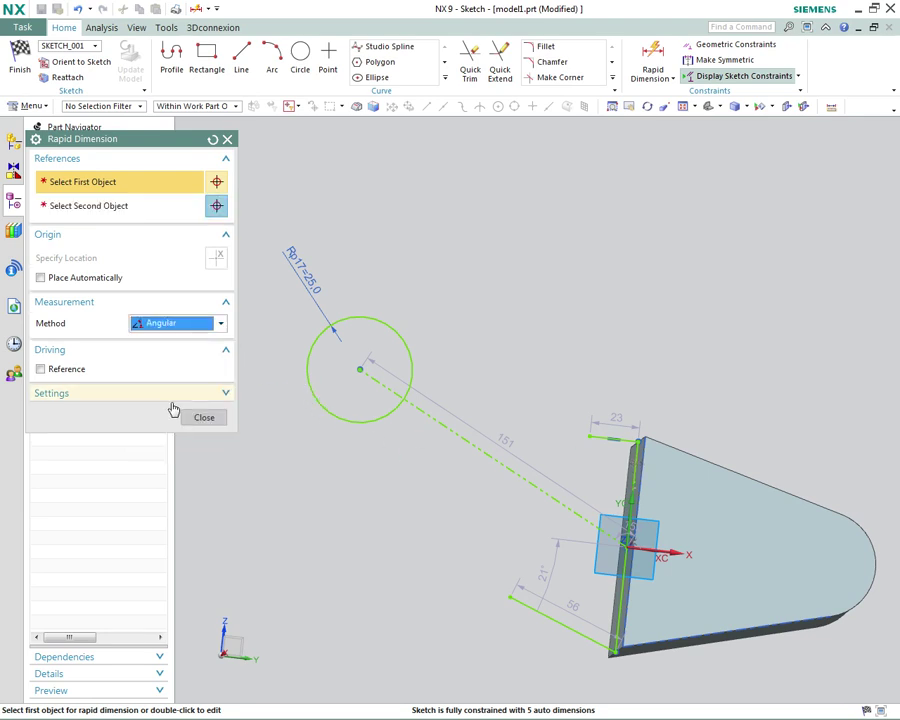
left_click(634, 465)
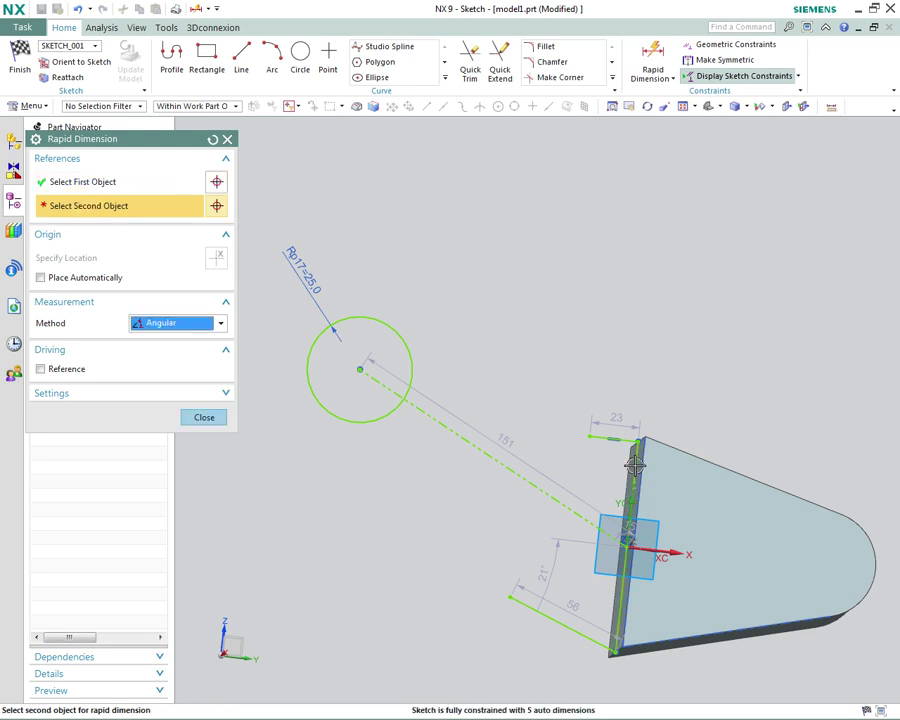
left_click(466, 436)
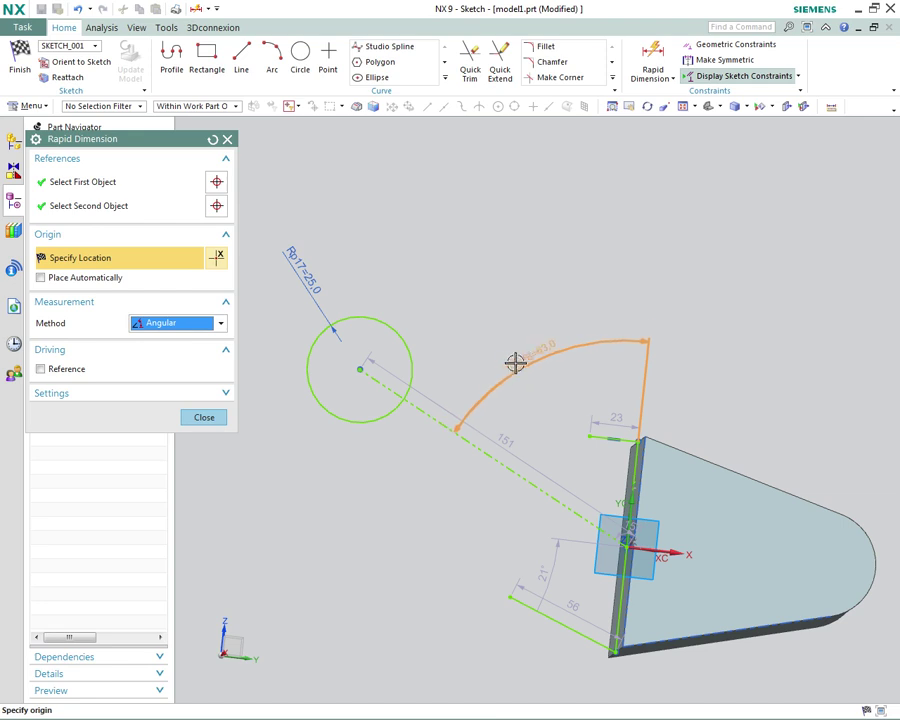
left_click(552, 357)
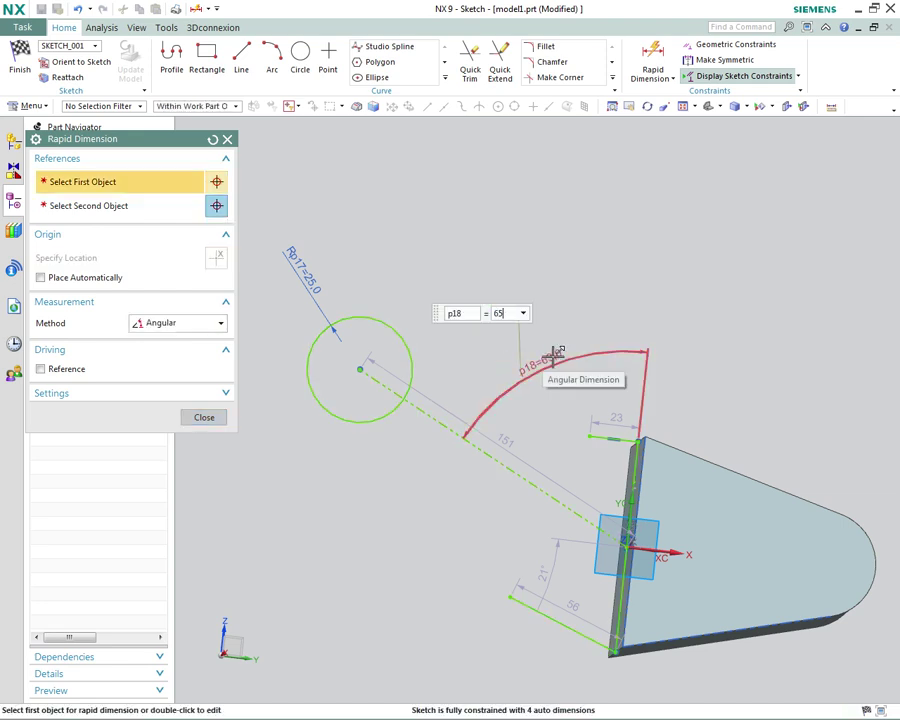
type("65")
key("Return")
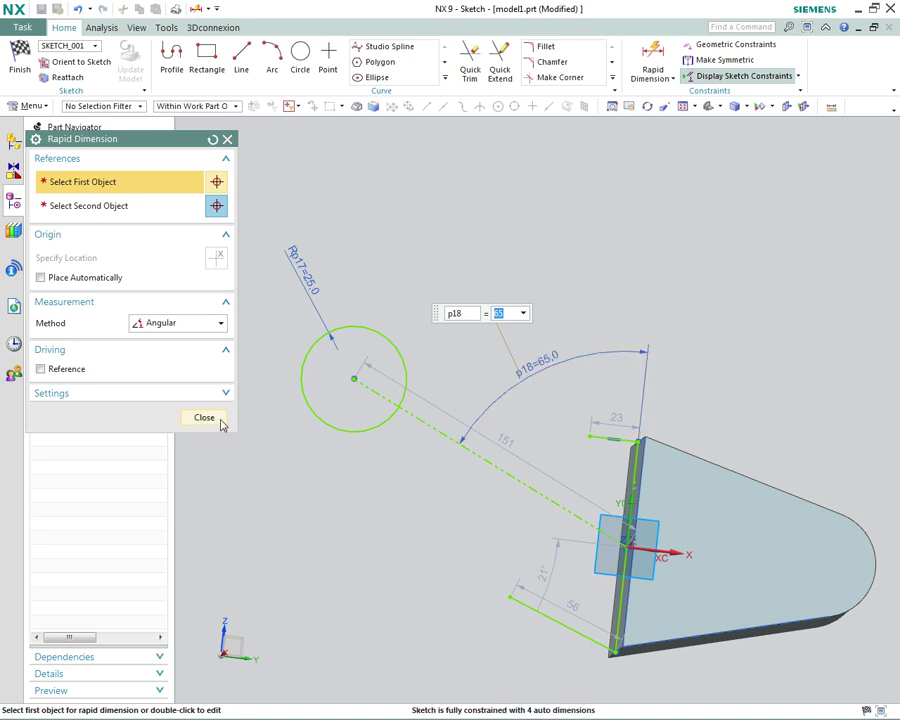
left_click(220, 423)
right_click(487, 292)
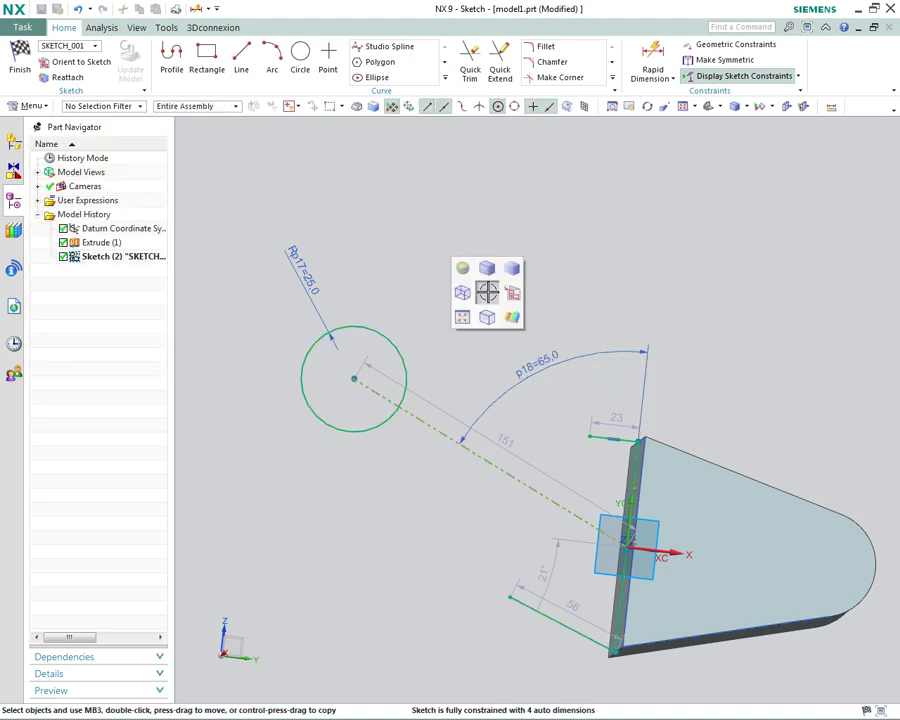
left_click(511, 290)
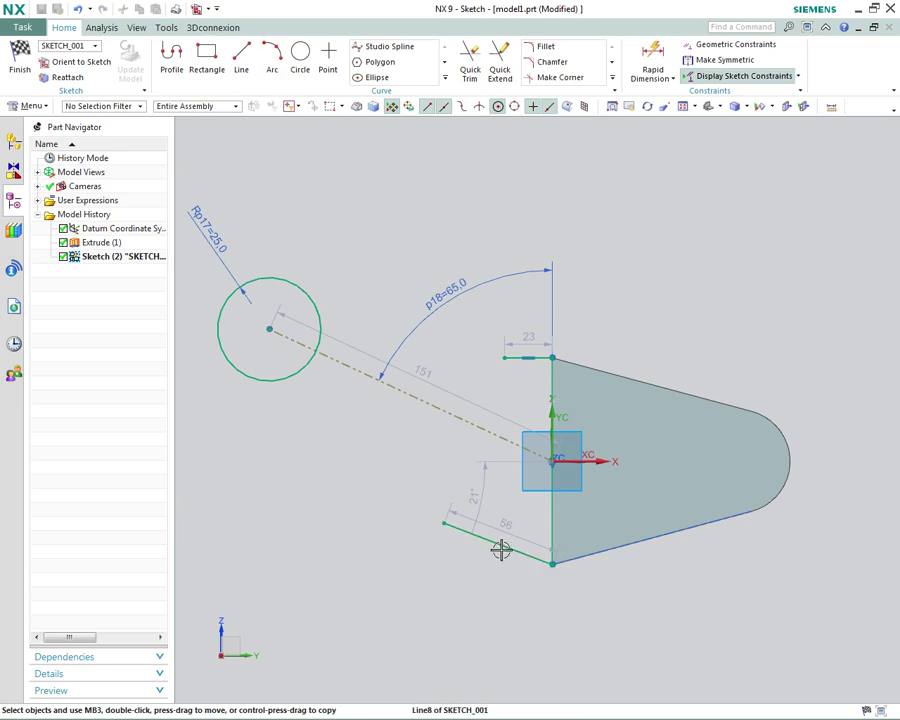
left_click(418, 401)
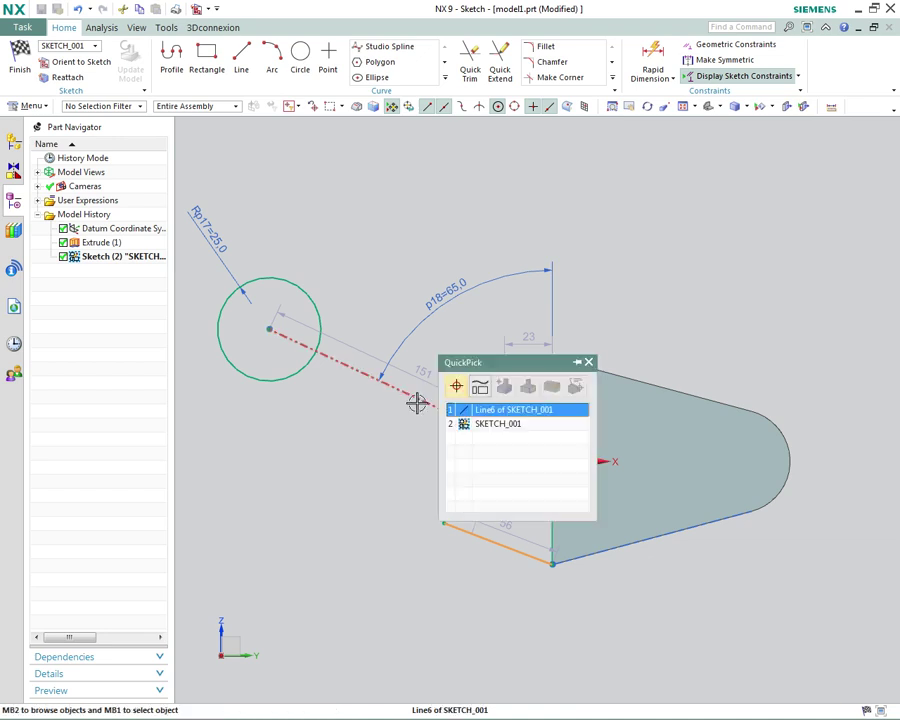
left_click(510, 411)
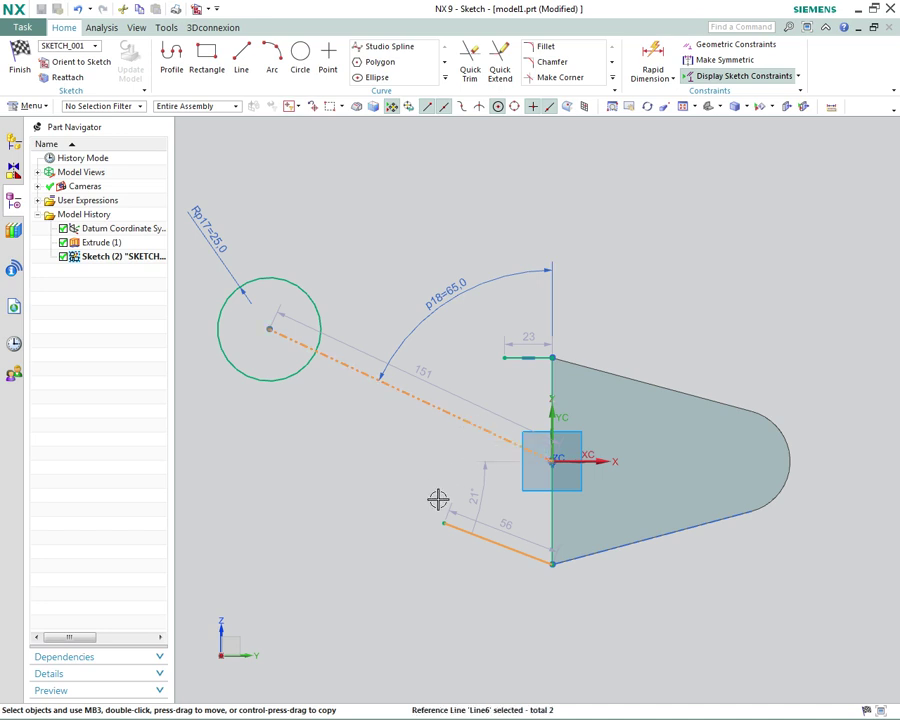
key("Escape")
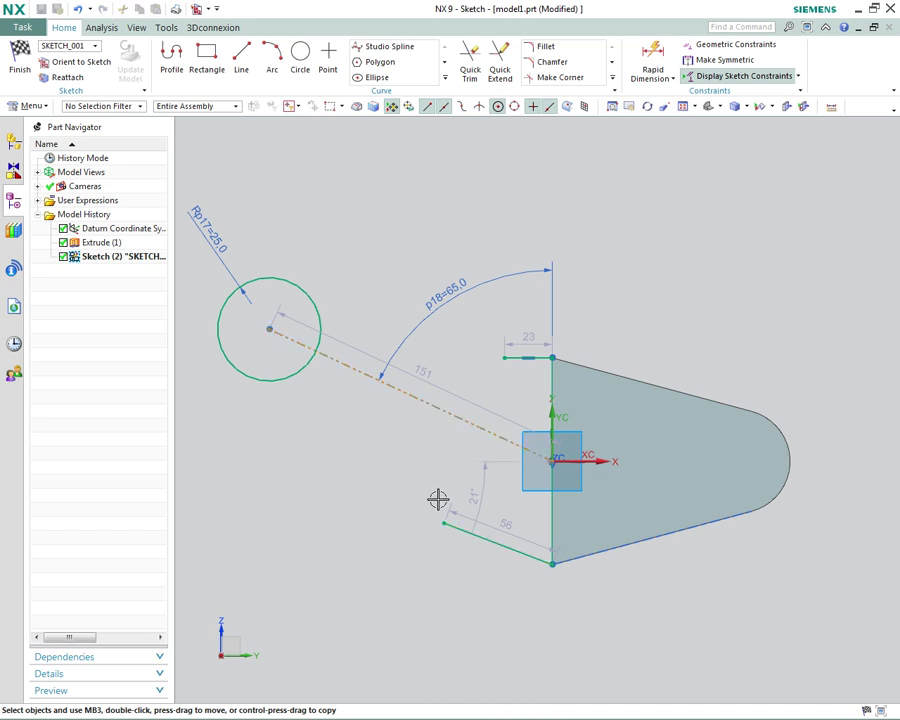
- Make the lower sloping line parallel to the sloping reference line
left_click(498, 543)
left_click(466, 421)
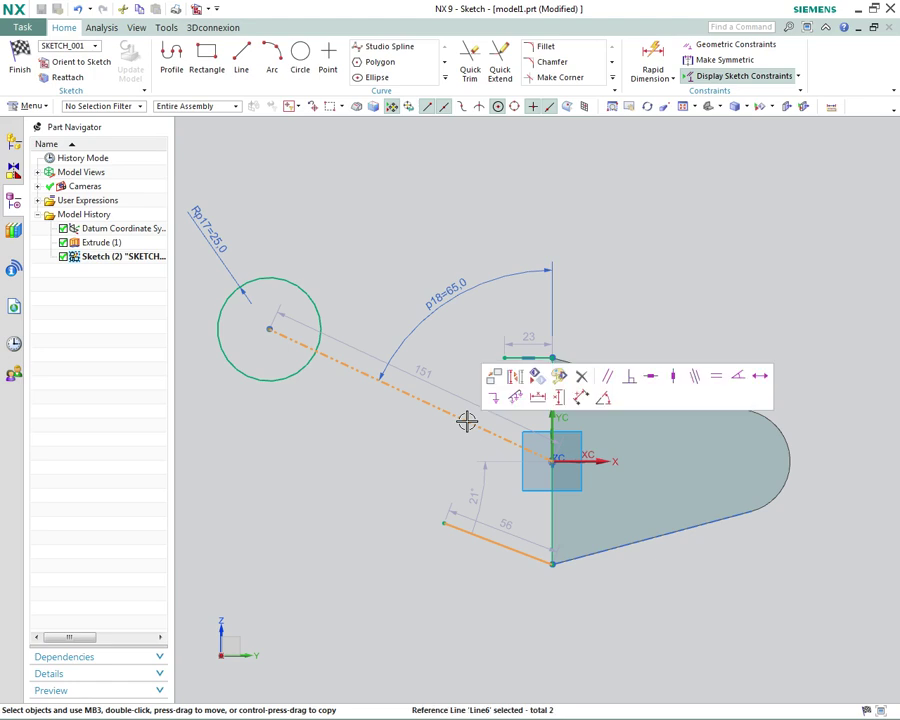
left_click(607, 378)
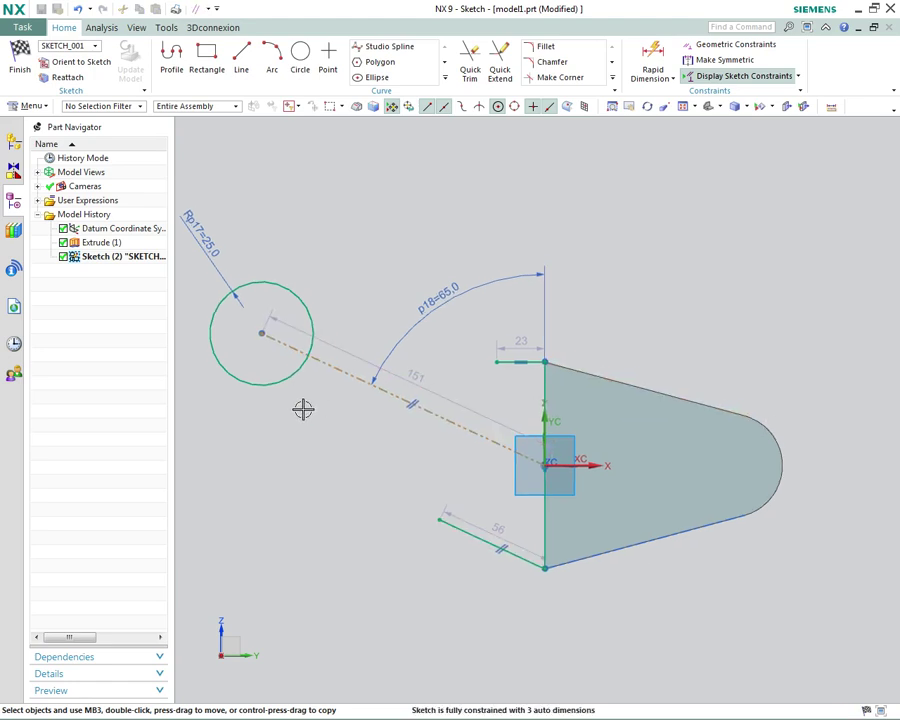
- Sketch tangent lines from the lower sloping line's free end to the circle's underside (about 121 mm) and from the horizontal line's free end to its upper side
left_click(241, 55)
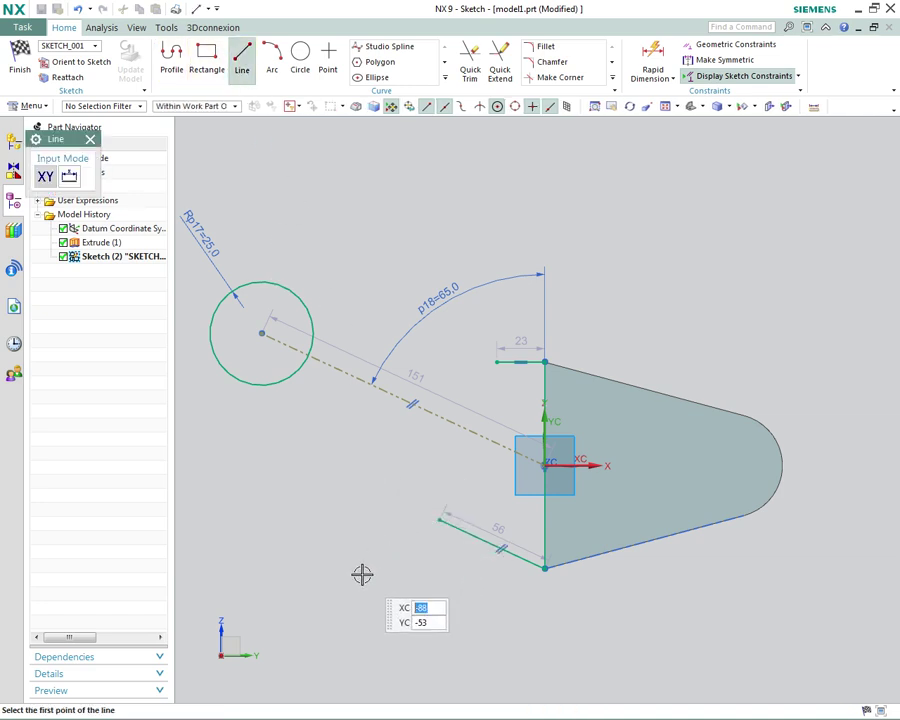
left_click(437, 519)
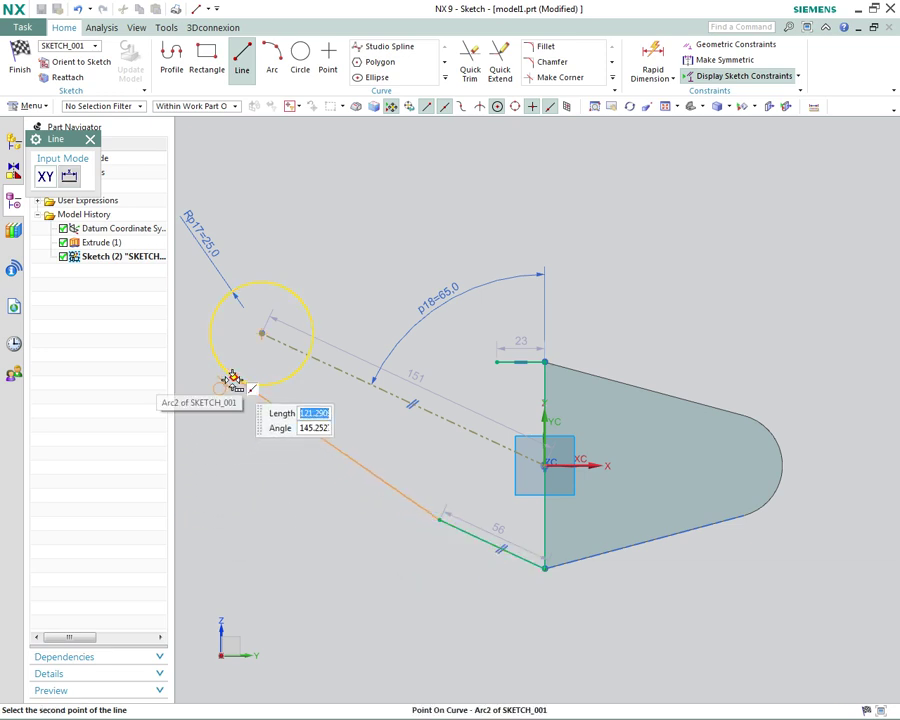
left_click(232, 378)
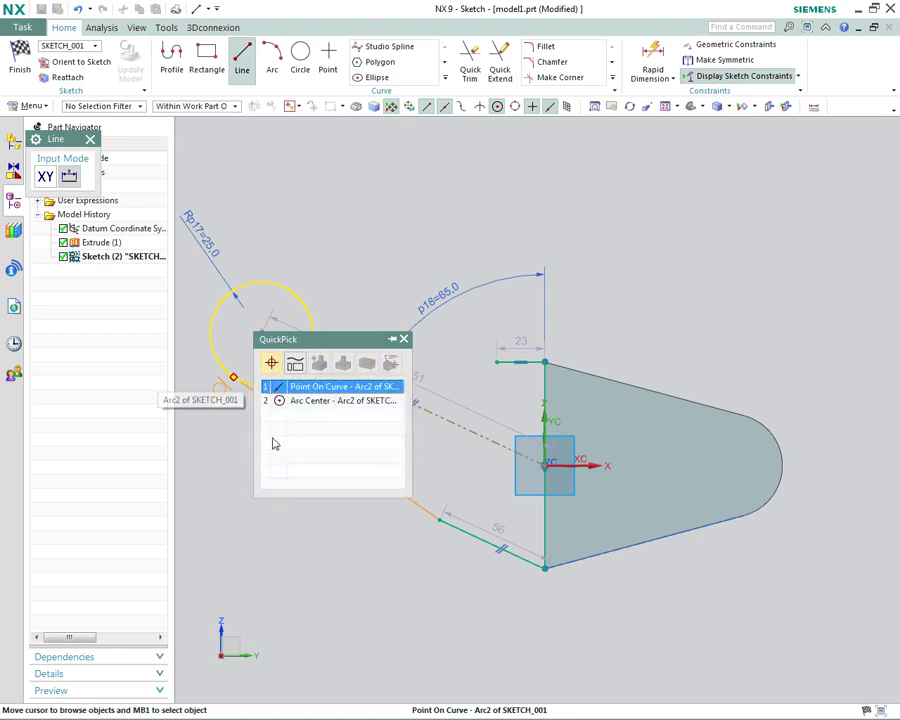
left_click(300, 388)
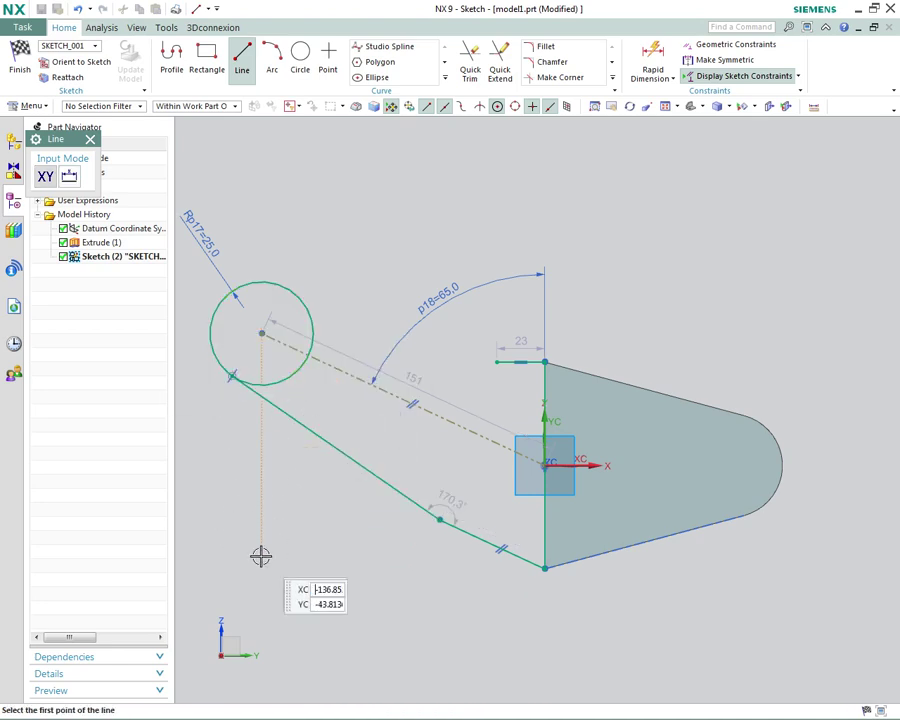
left_click(491, 358)
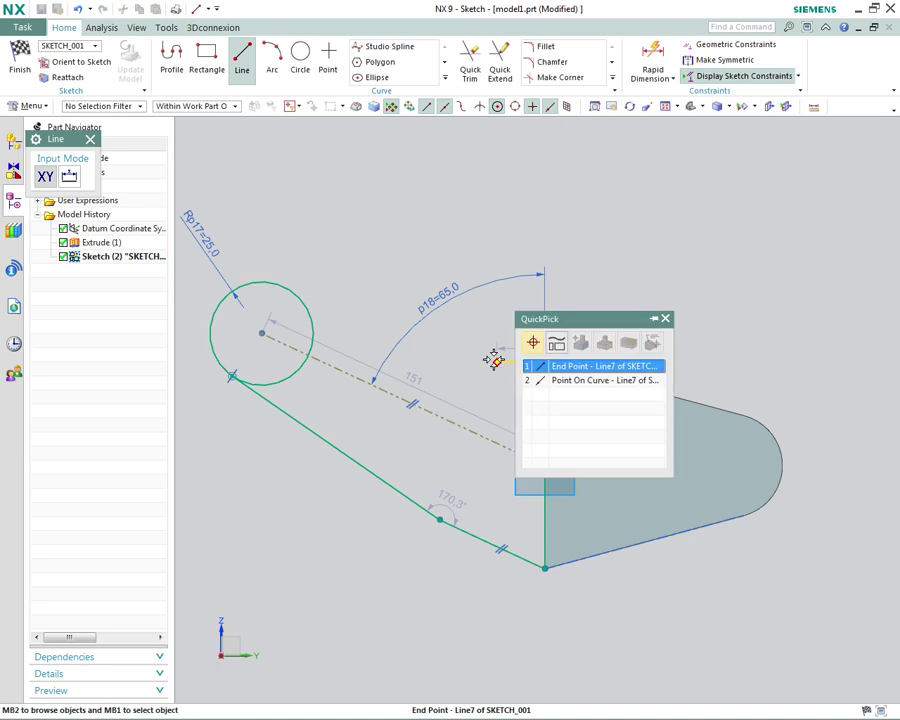
left_click(571, 368)
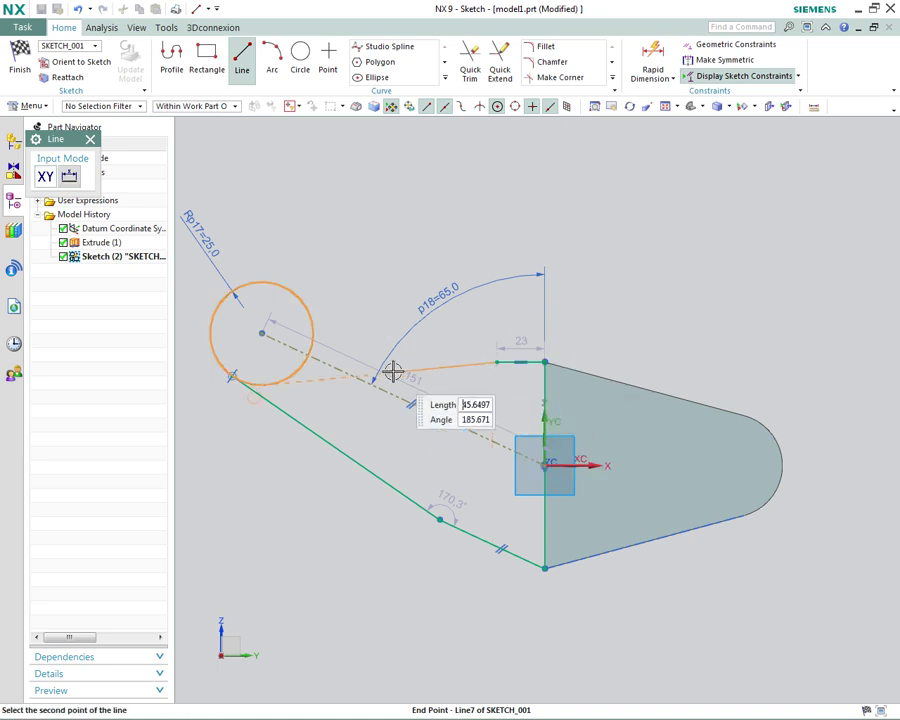
left_click(297, 294)
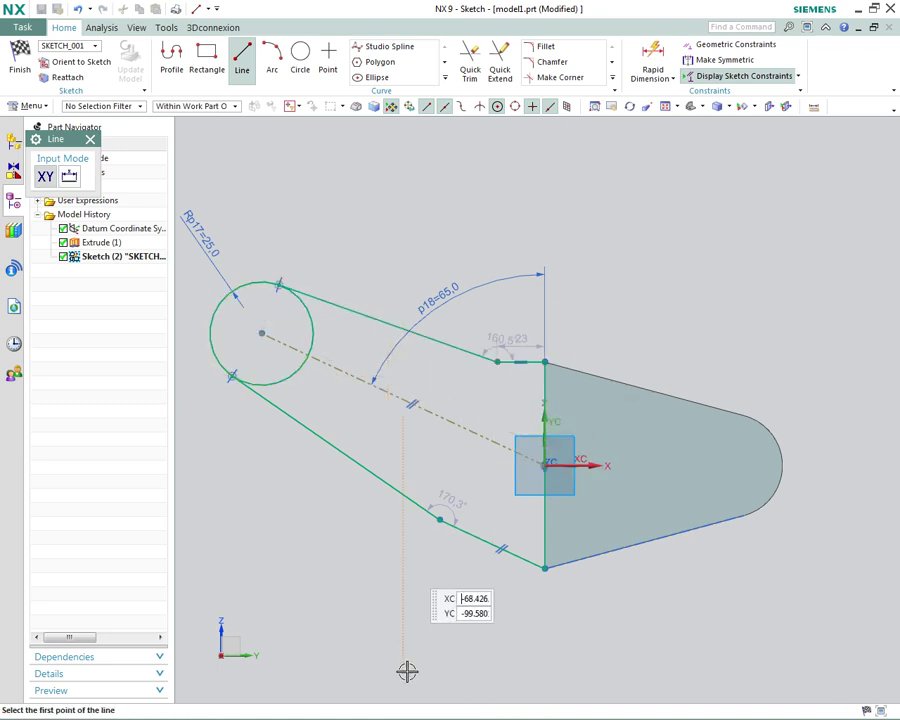
key("Escape")
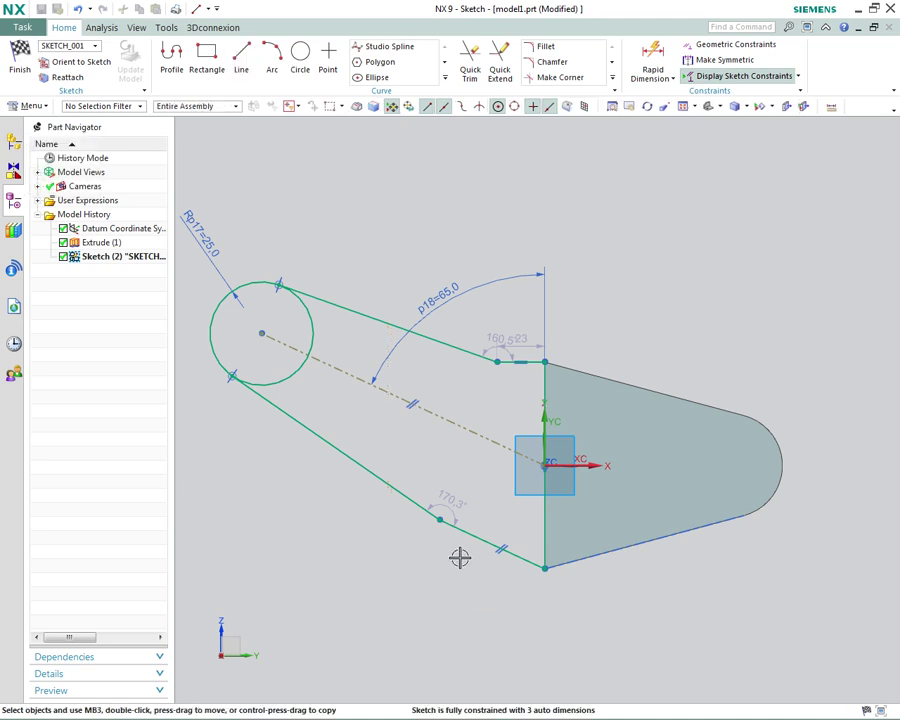
- Dimension the upper horizontal line's length as 40 mm using the Inferred method
left_click(652, 55)
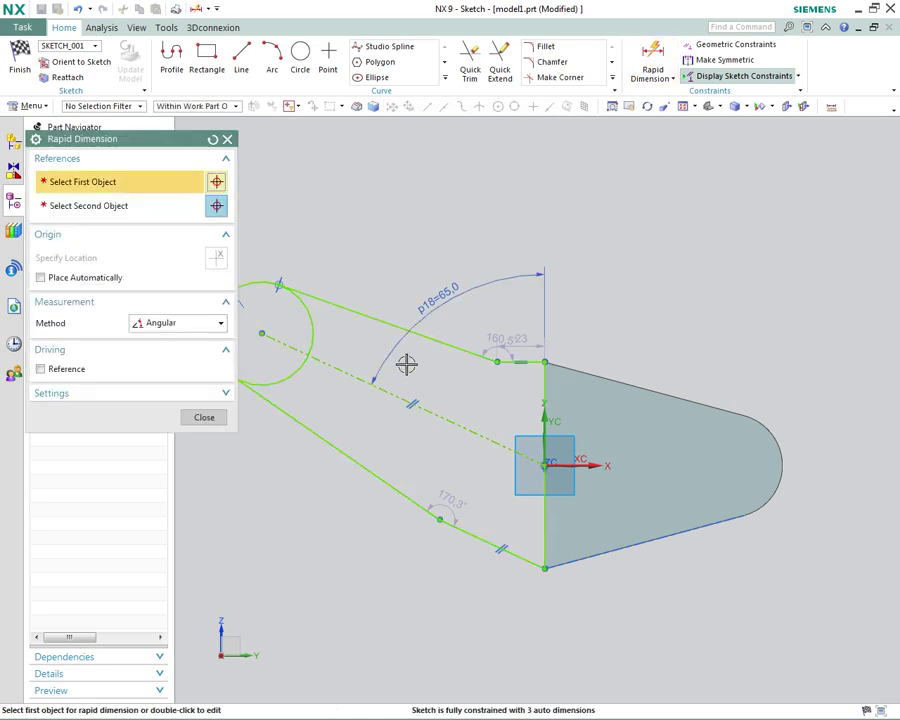
left_click(213, 140)
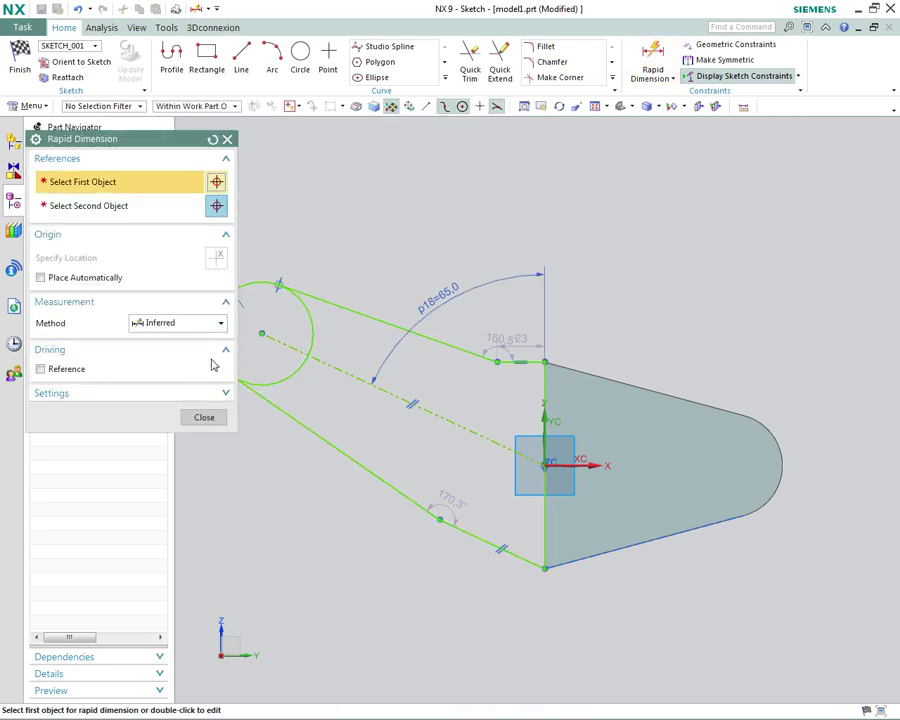
left_click(506, 361)
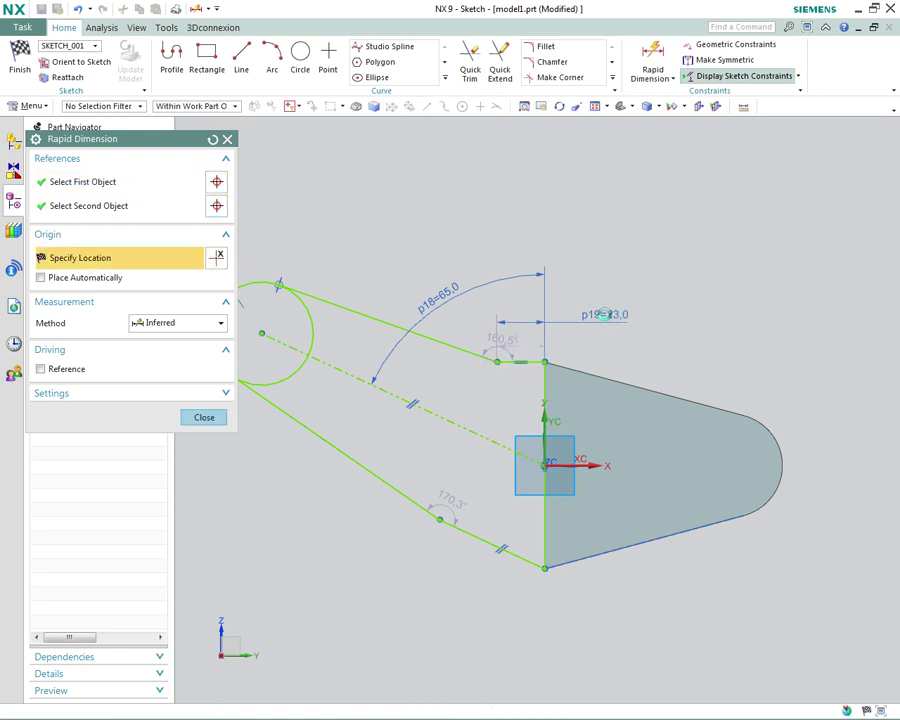
left_click(602, 314)
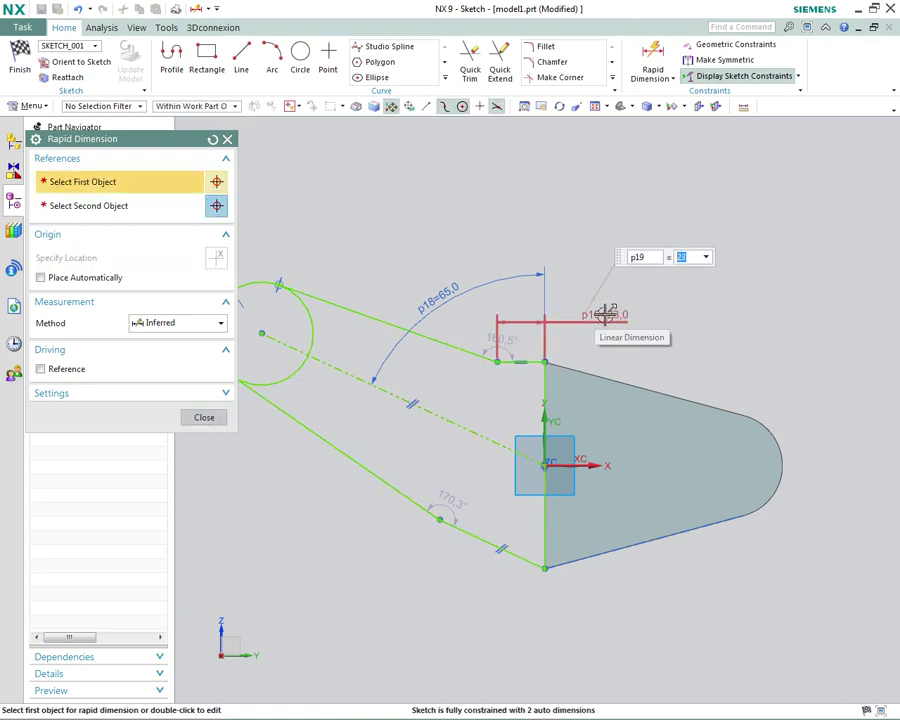
key("Return")
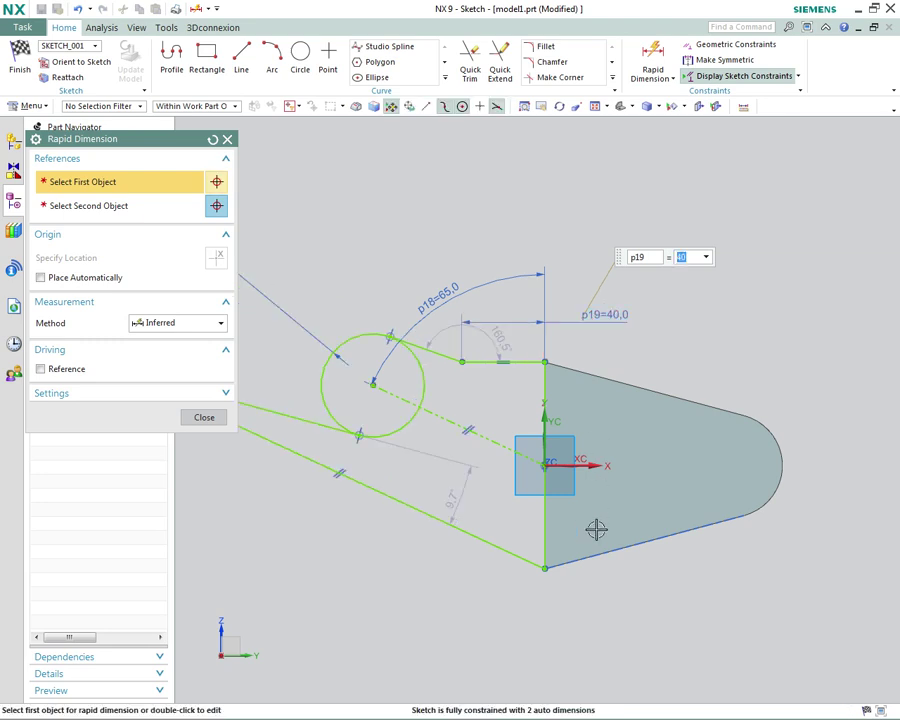
- Dimension the lower sloping line's length as 90 mm
left_click(477, 541)
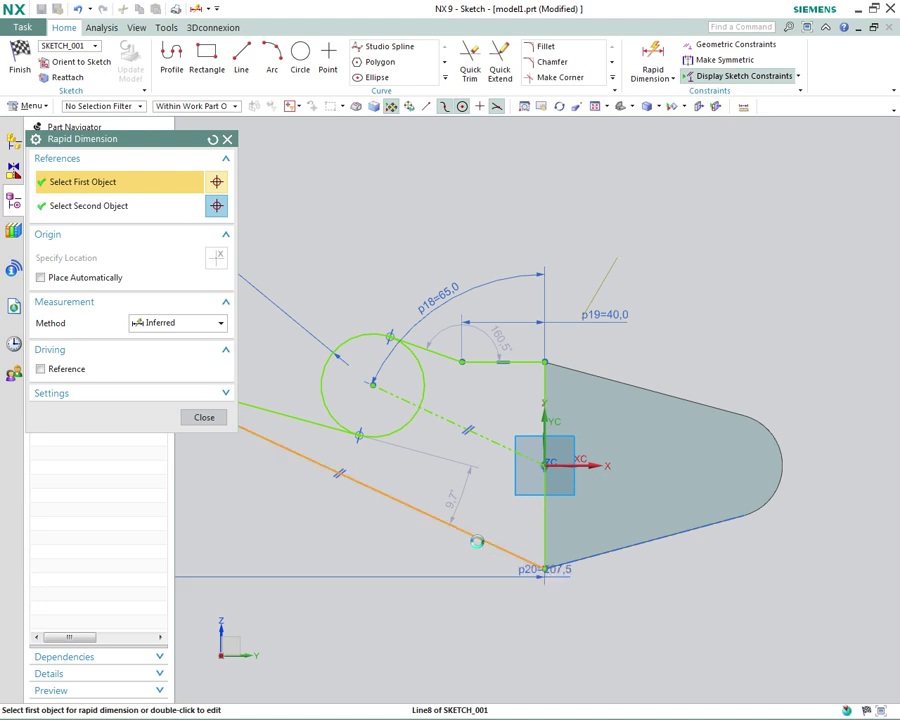
left_click(463, 566)
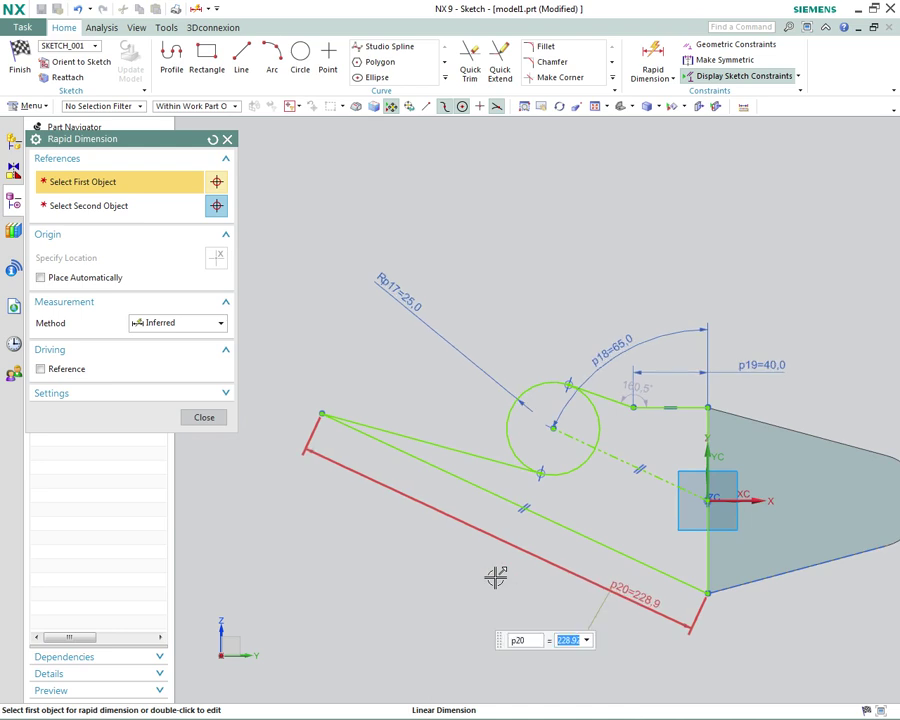
key("Escape")
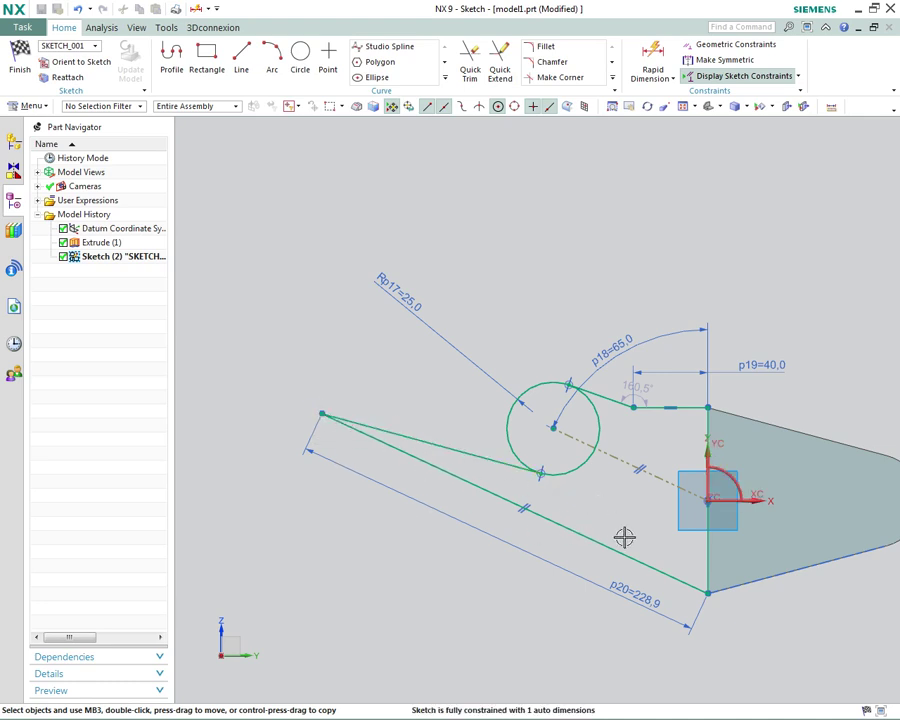
double_click(638, 601)
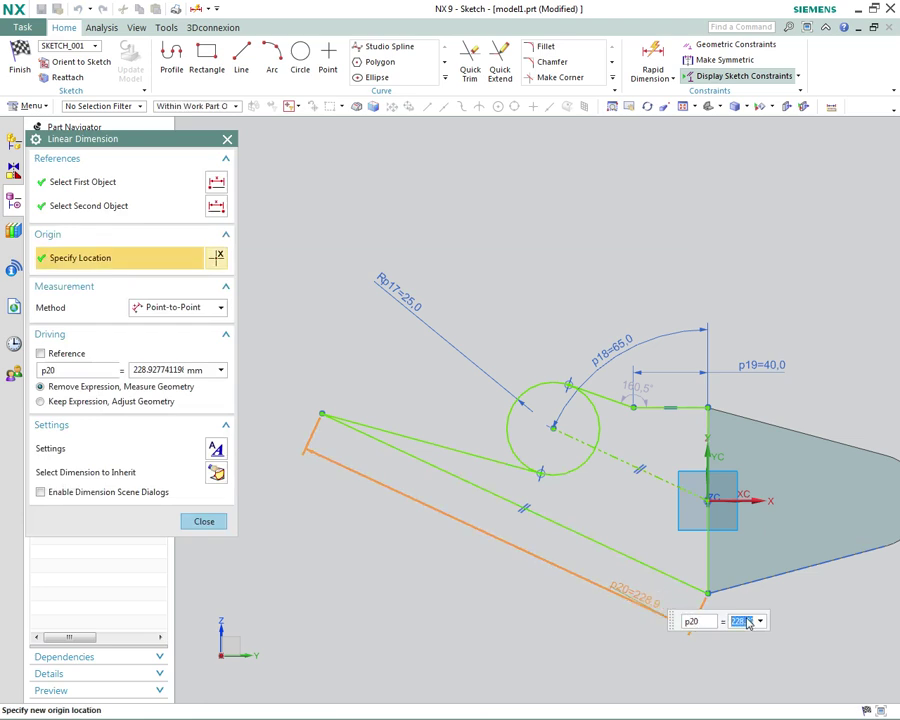
type("90")
key("Return")
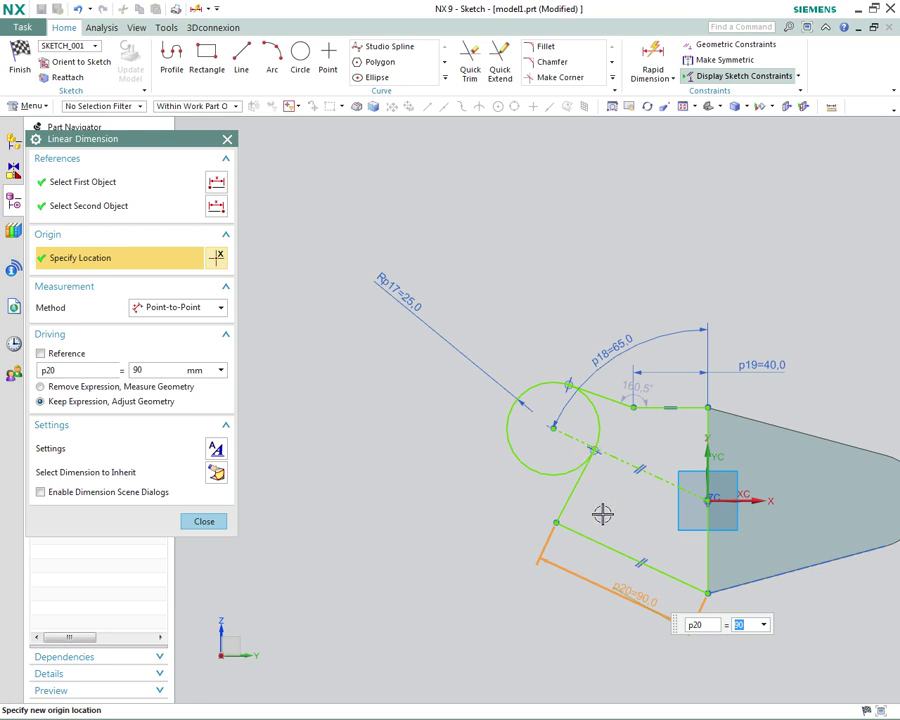
middle_click(447, 560)
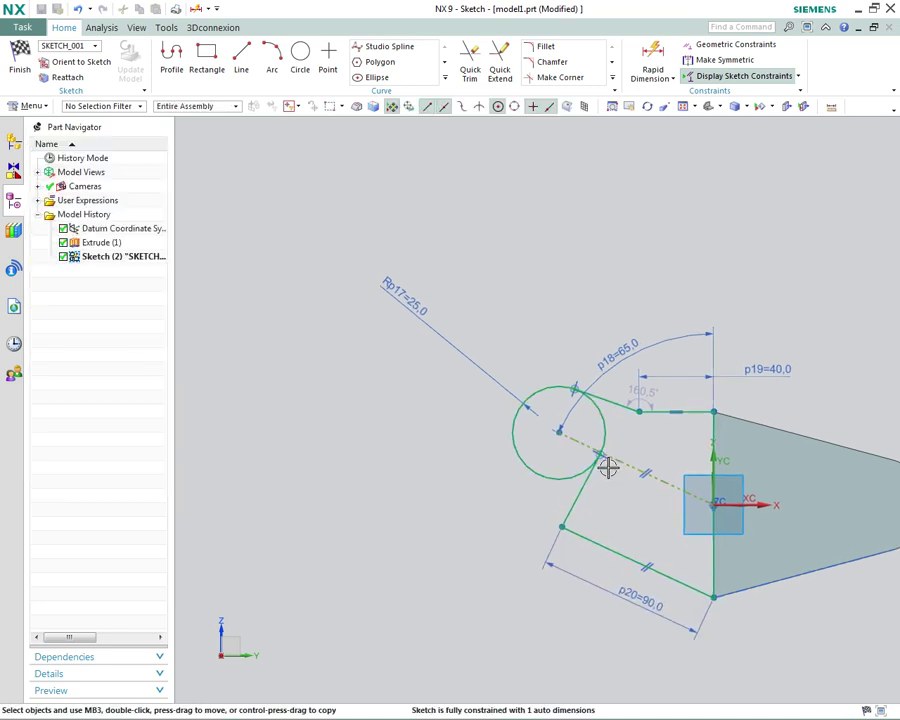
- Move the circle outward along the sloping reference line and dimension that line's length as 150 mm
scroll(603, 475, "up", 4)
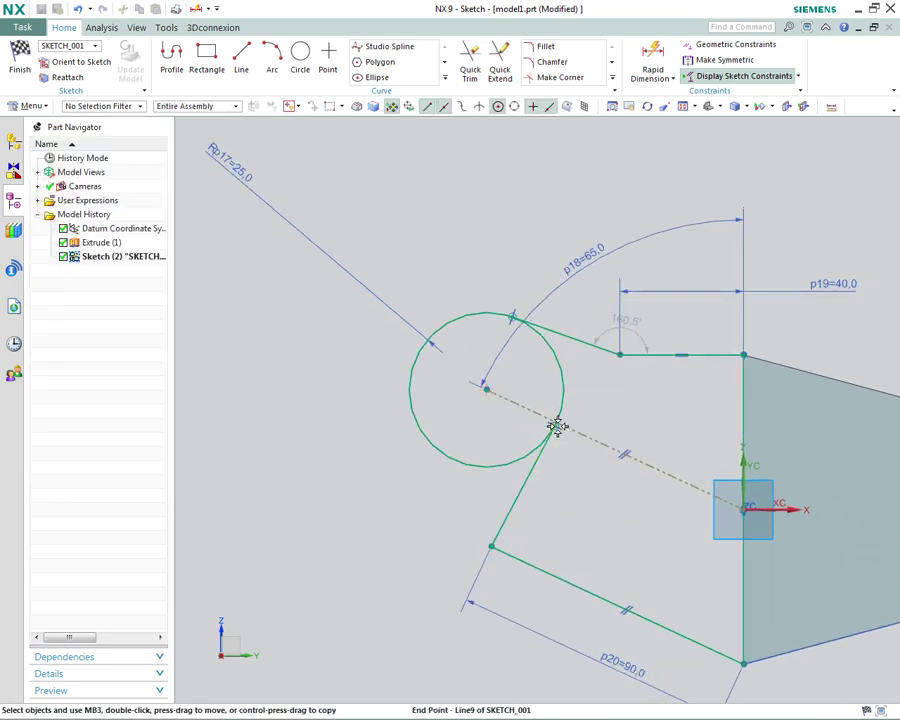
left_click_drag(478, 472, 327, 398)
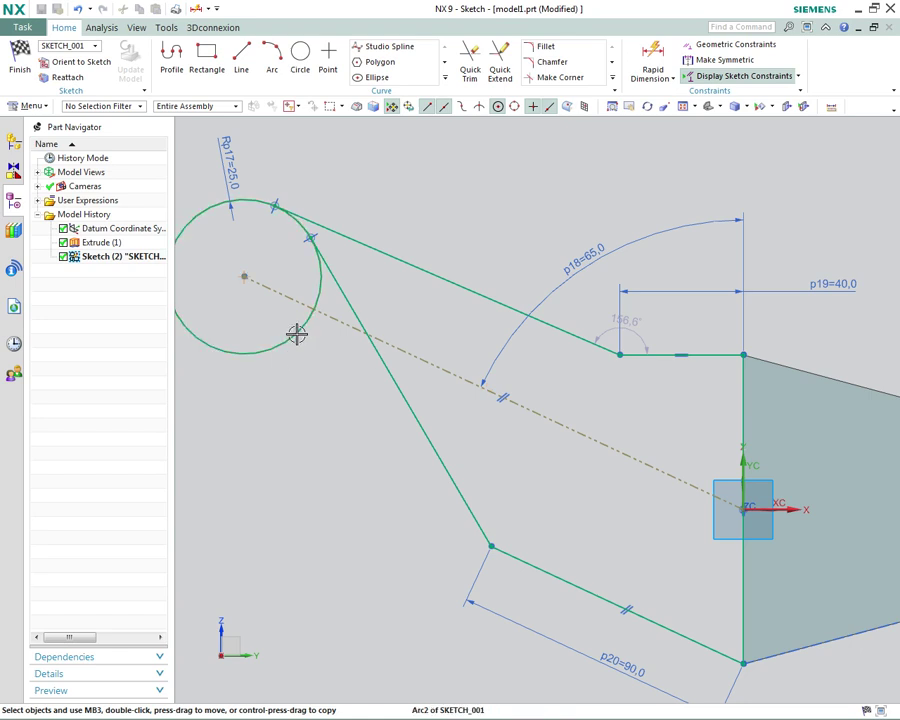
left_click(243, 276)
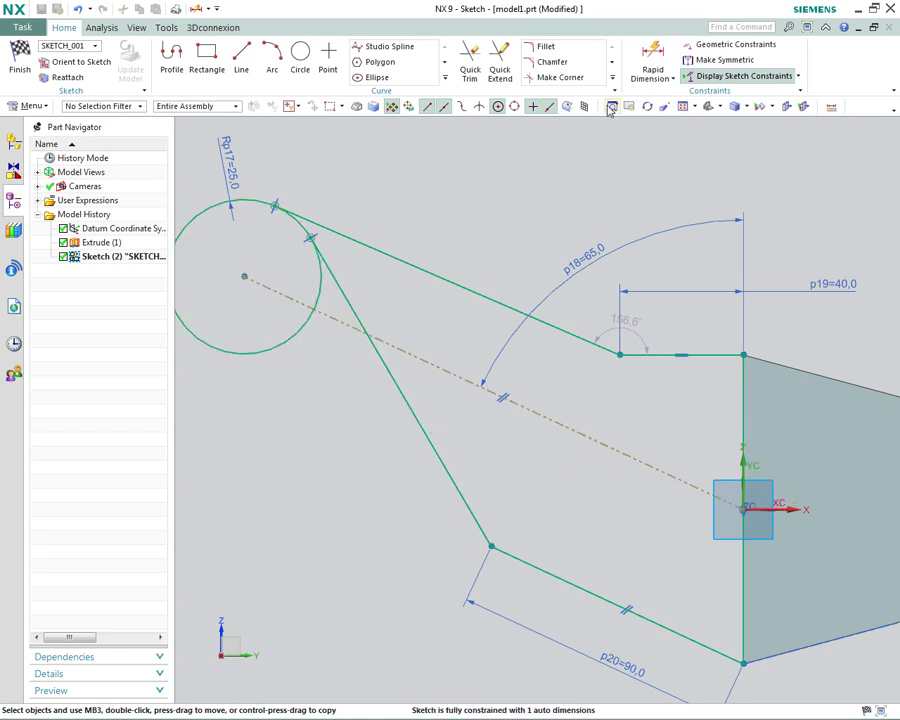
left_click(651, 62)
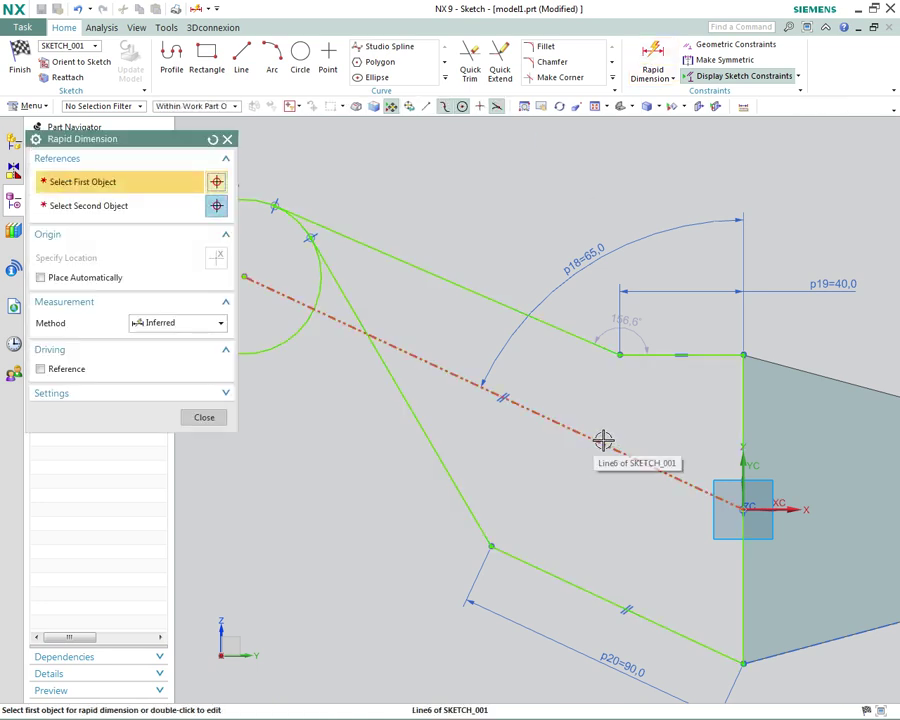
left_click(603, 440)
left_click(613, 490)
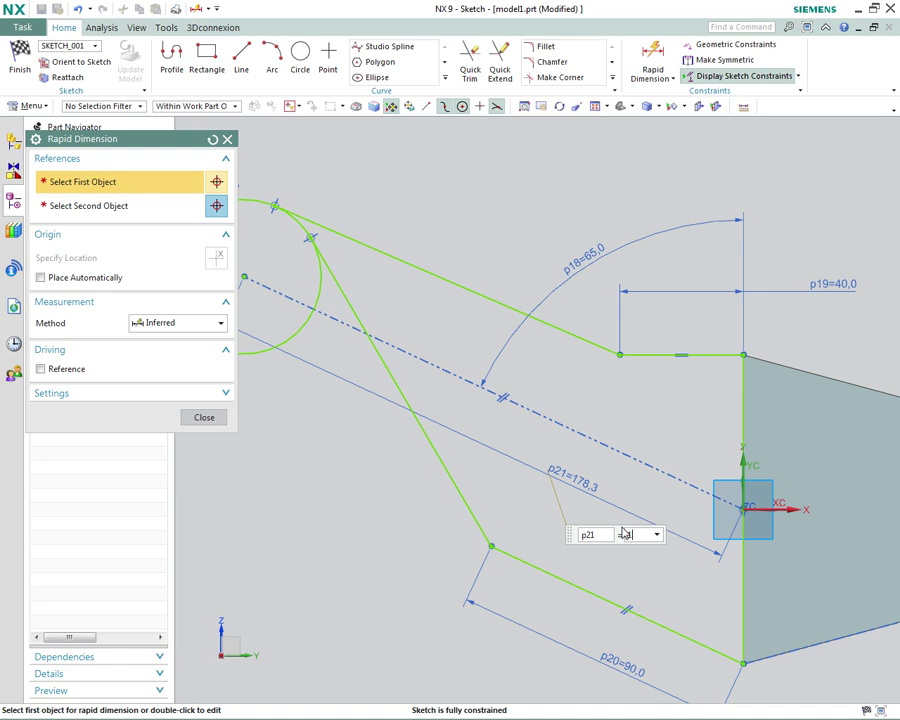
key("Return")
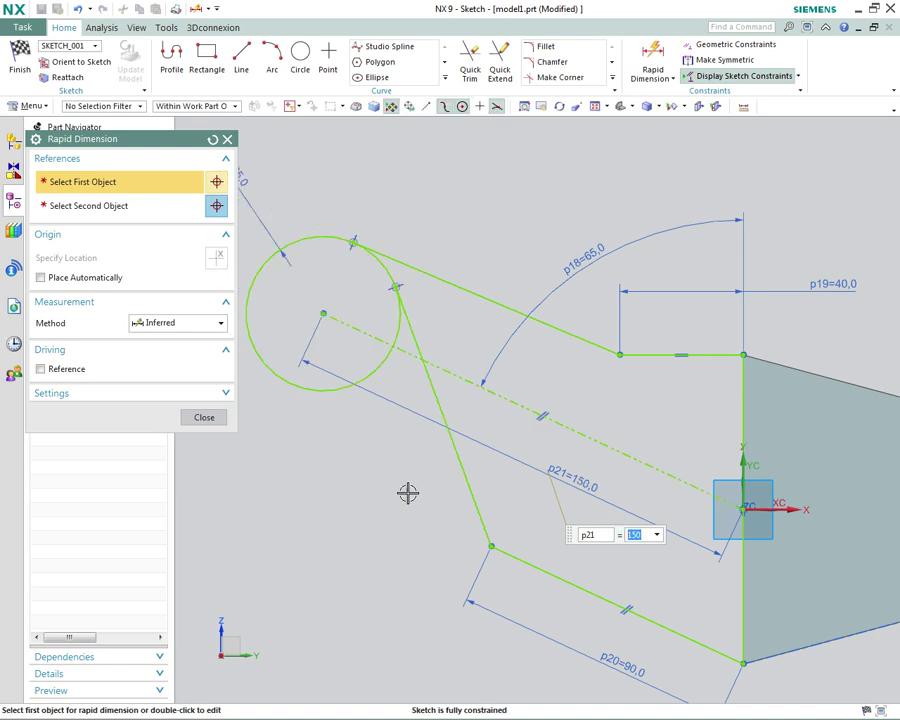
left_click(207, 417)
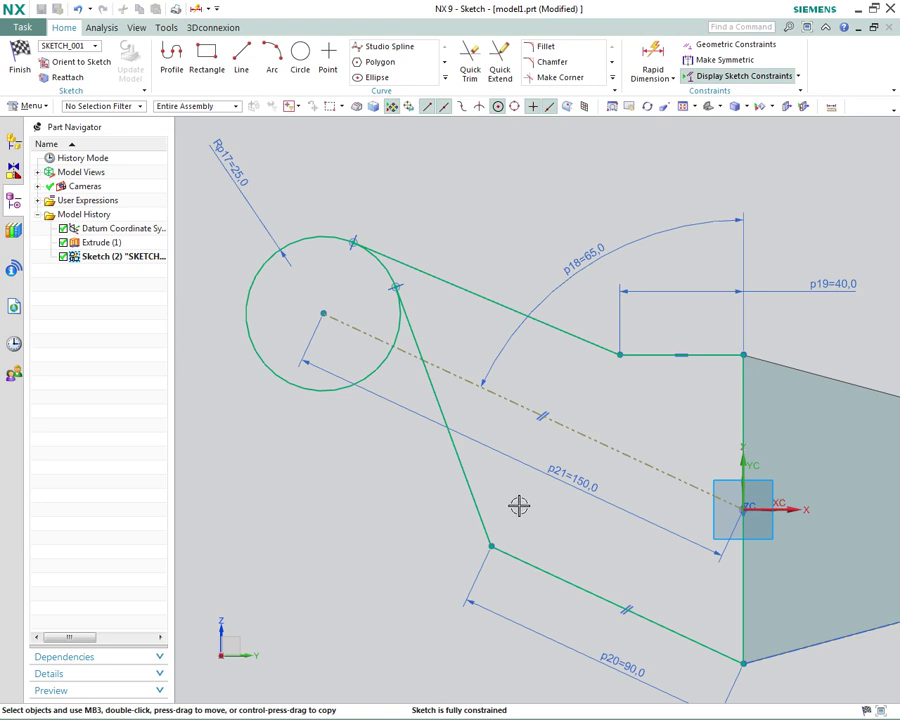
- Replace the lower tangent line with a new one from the lower sloping line's free end, tangent to the circle's outer underside
left_click(474, 503)
key("Delete")
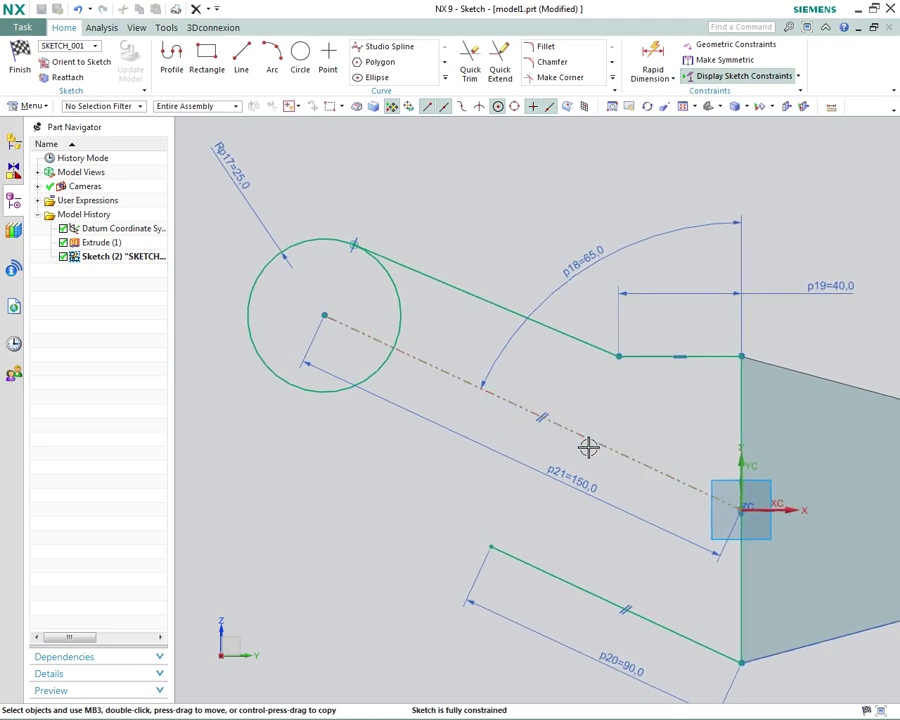
scroll(372, 390, "up", 1)
scroll(376, 399, "up", 1)
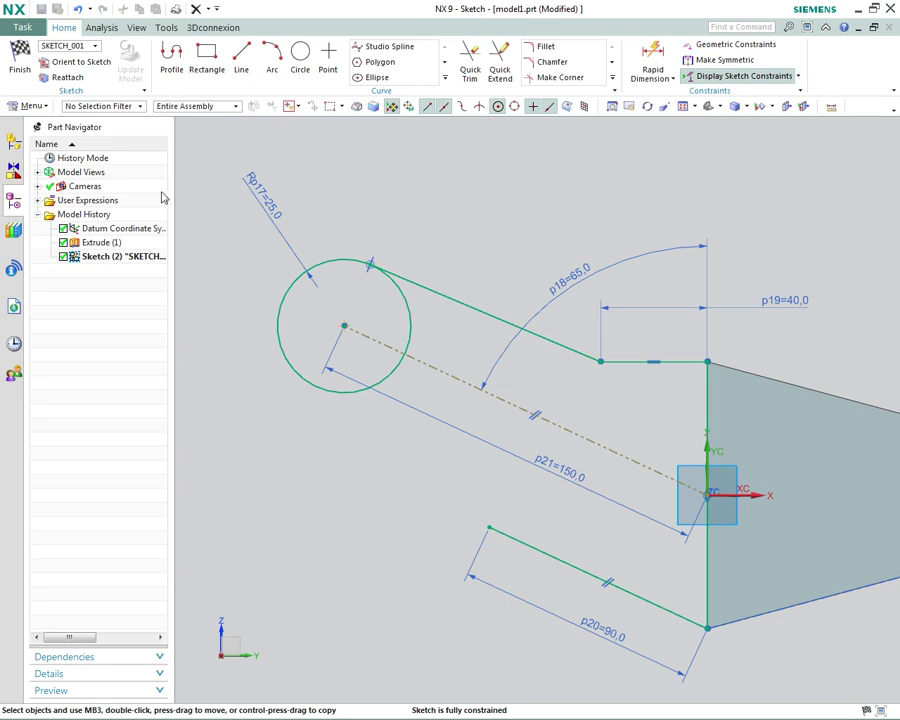
left_click(241, 62)
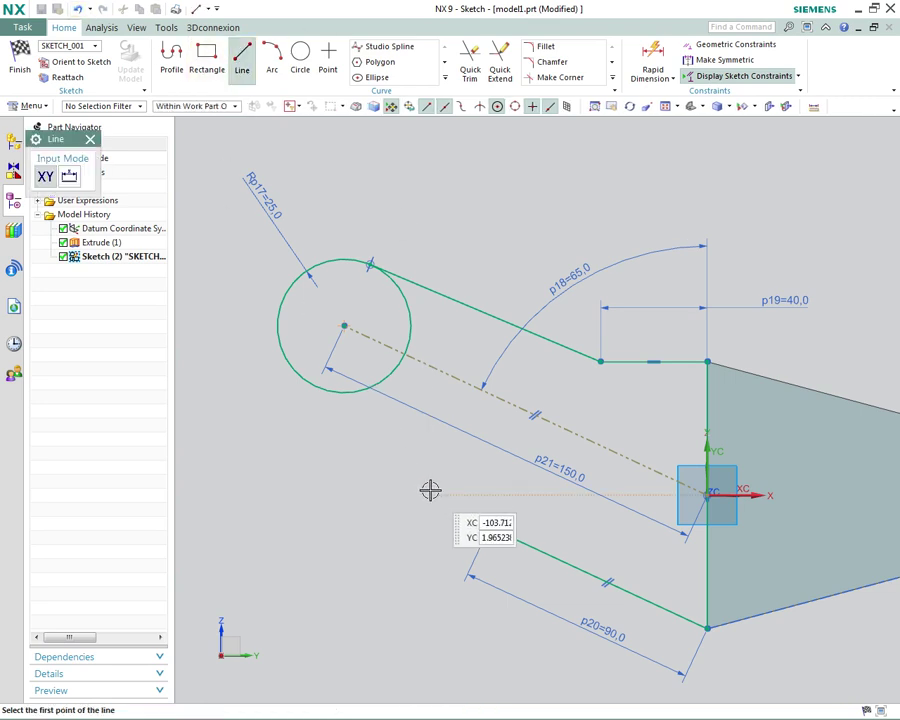
left_click(489, 527)
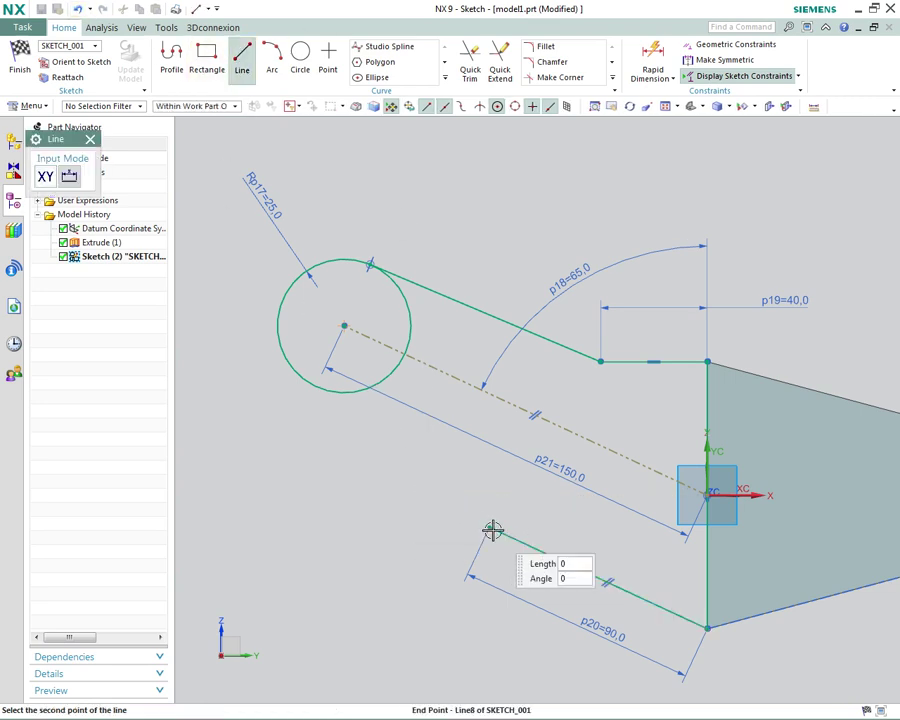
left_click(296, 374)
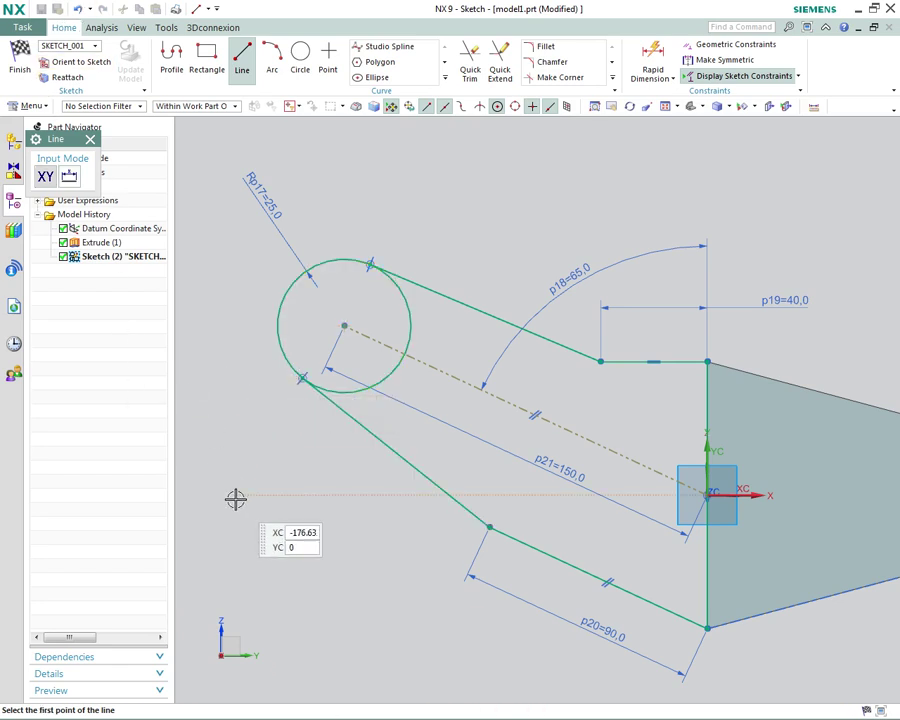
key("Escape")
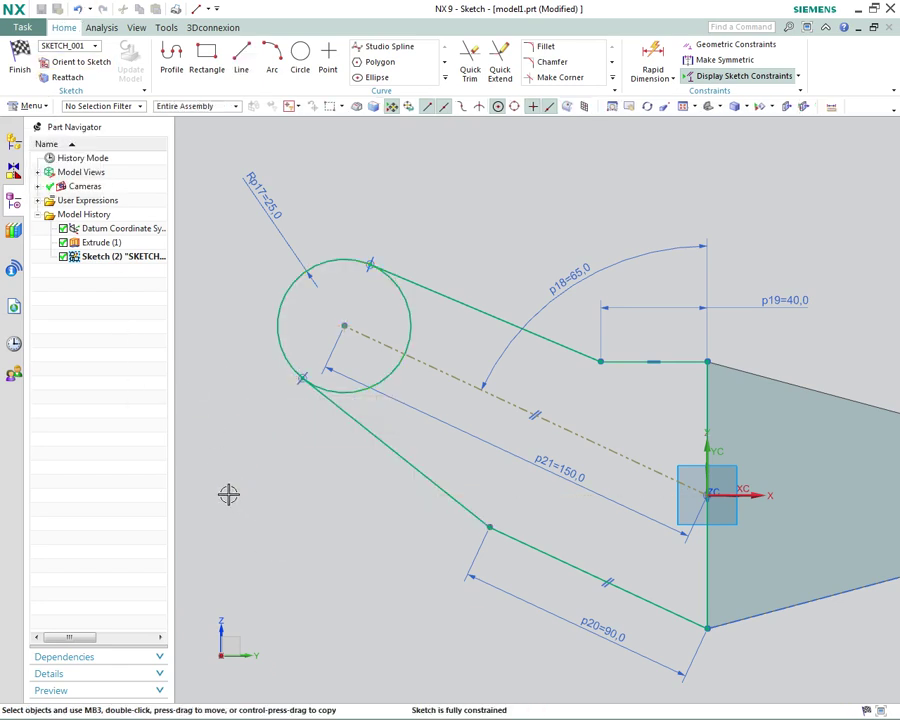
- Trim away the circle's inner arc between the two tangent lines with Quick Trim
scroll(227, 486, "down", 2)
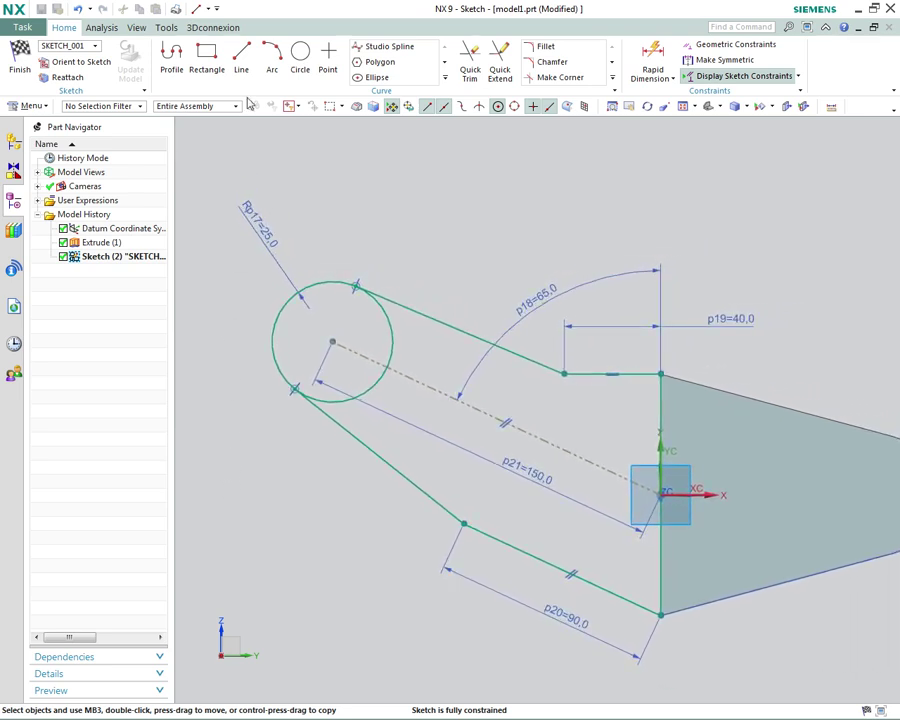
left_click(472, 60)
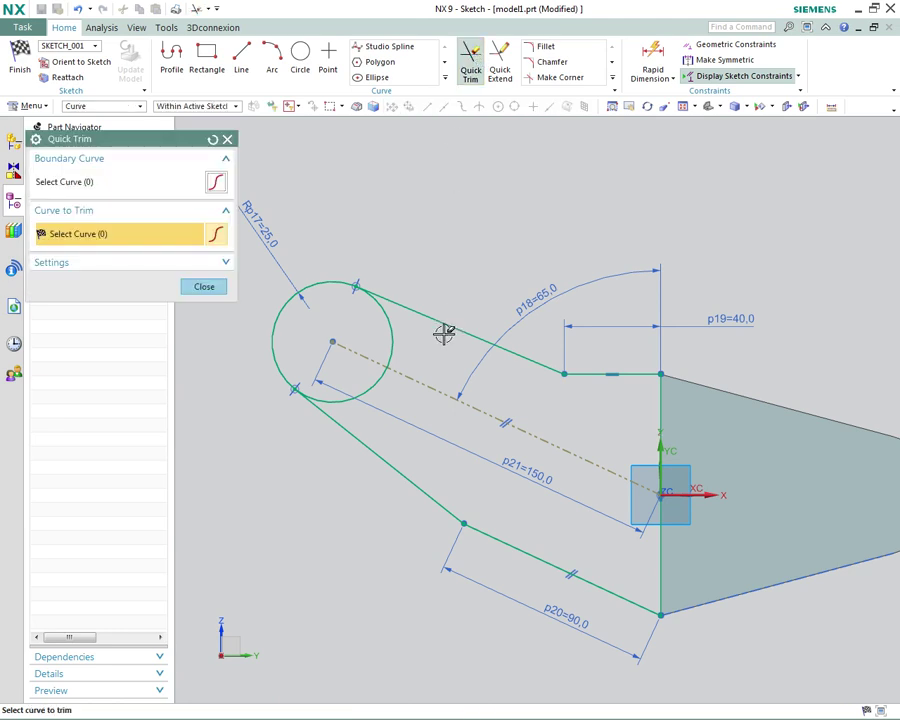
left_click(390, 340)
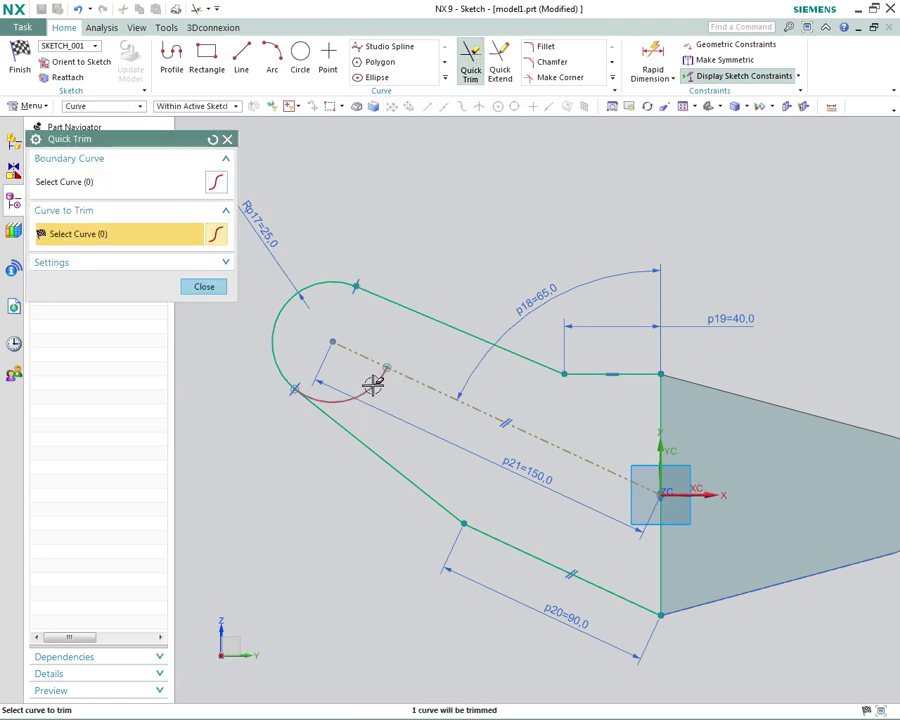
left_click(372, 383)
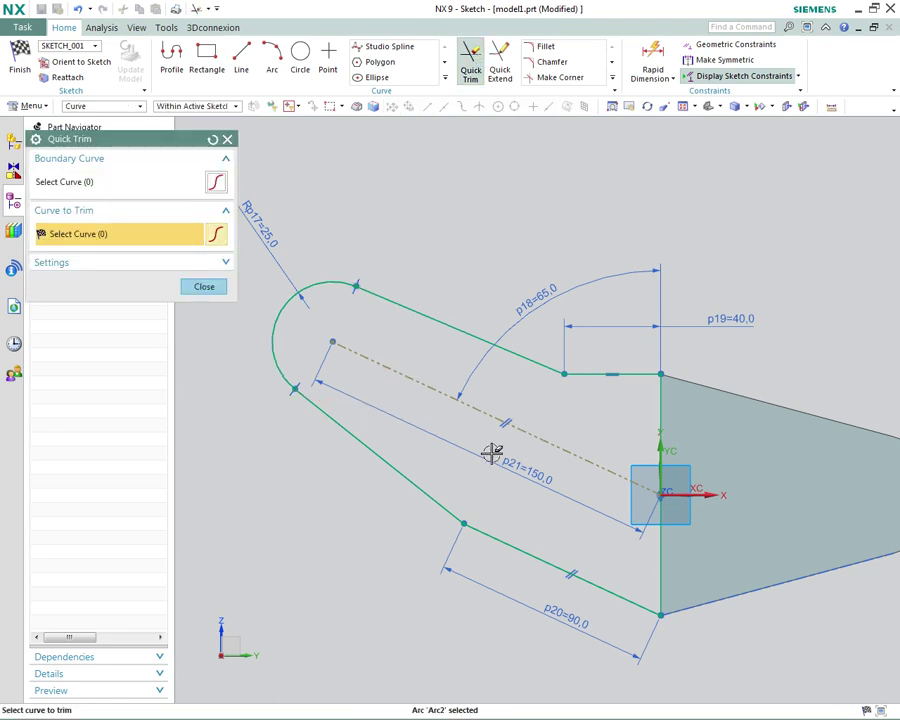
left_click(195, 282)
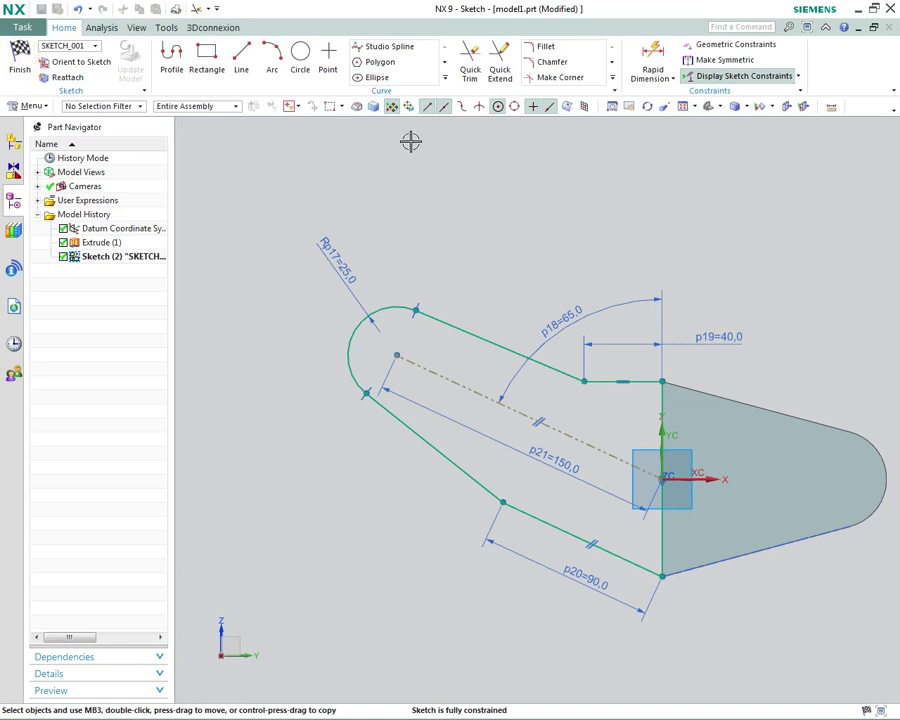
- Finish the sketch and extrude the arm profile with a Symmetric Value of 40 mm, keeping the Inferred Boolean
right_click(470, 178)
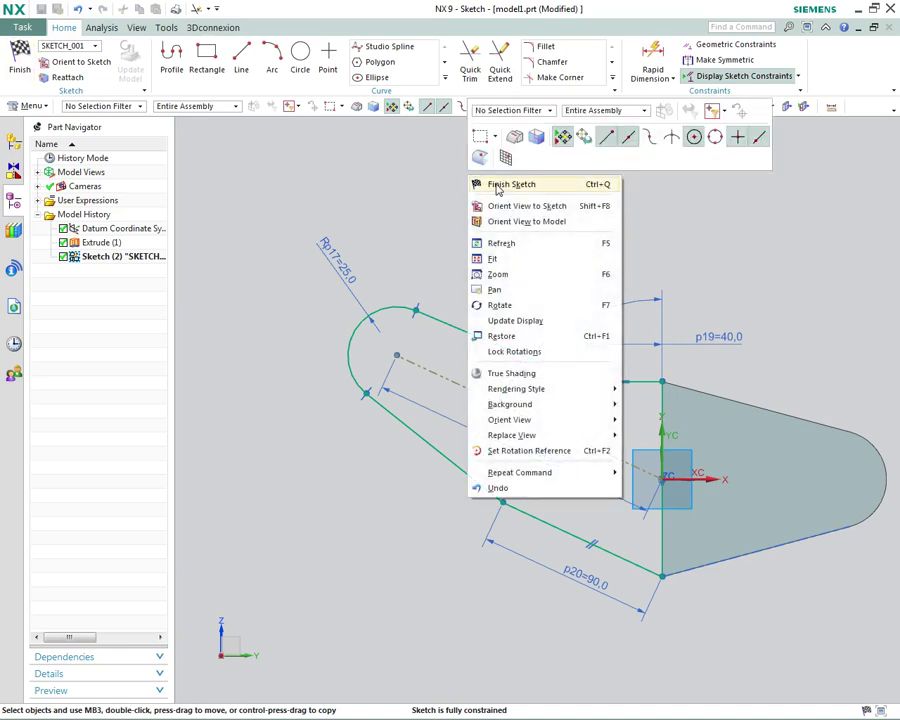
left_click(478, 184)
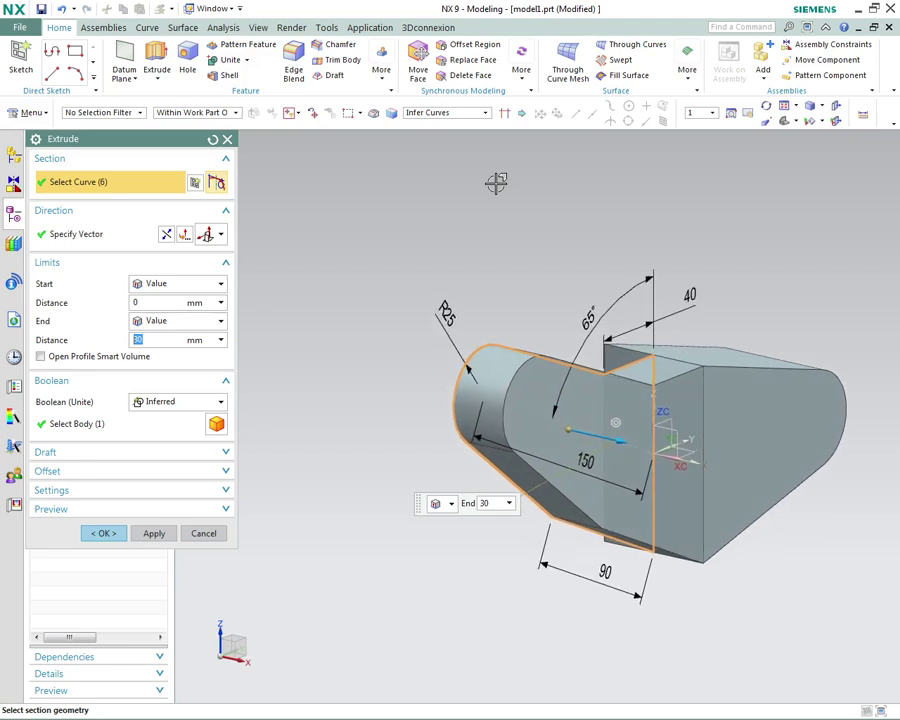
left_click(181, 287)
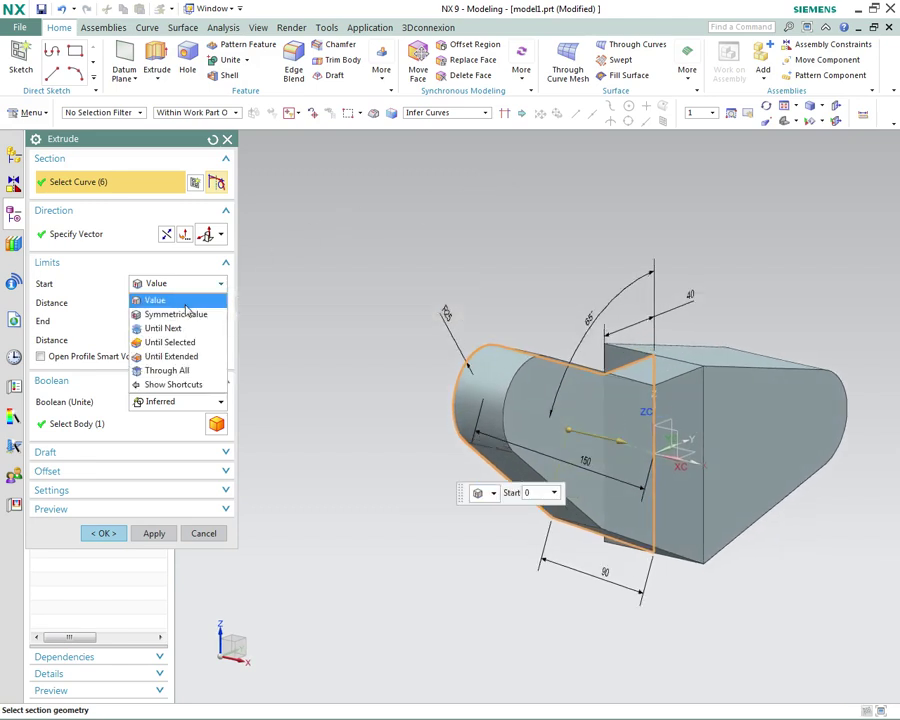
left_click(190, 314)
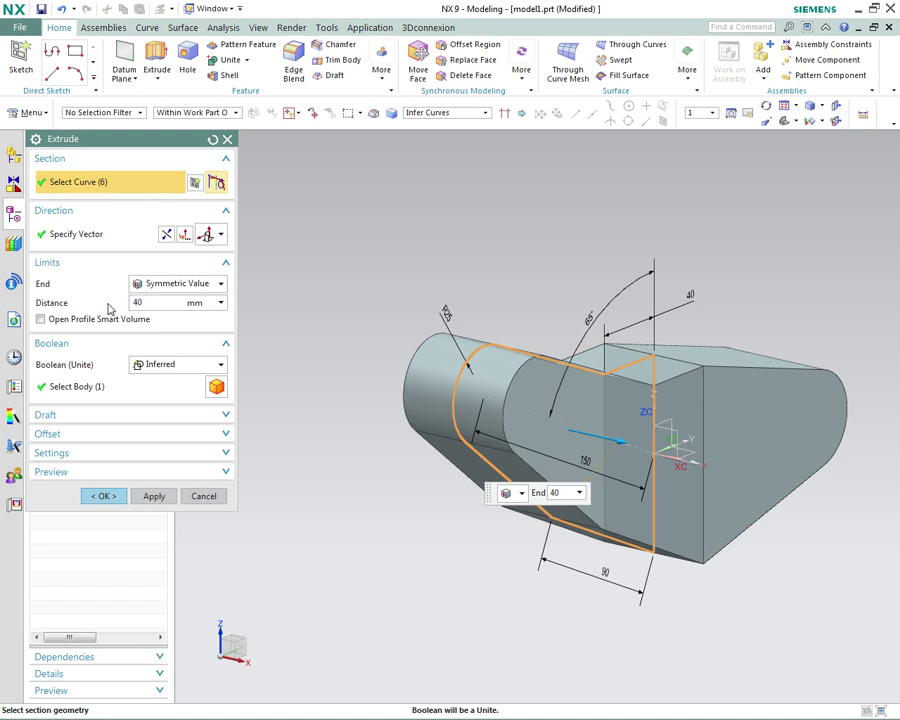
left_click(104, 496)
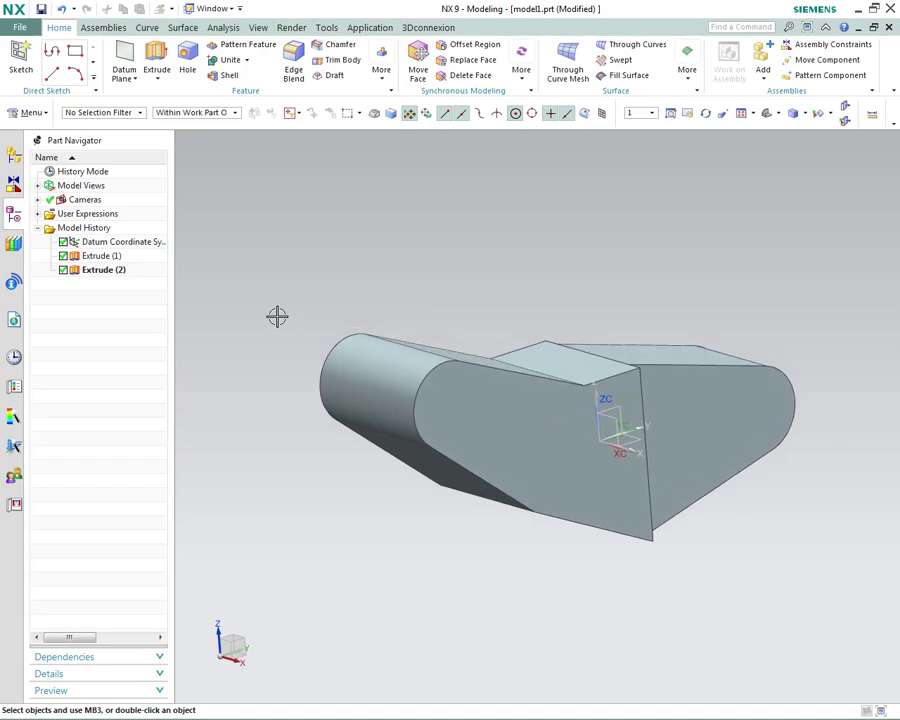
- Start a new Extrude and open its section sketch on the datum XY plane
right_click(277, 316)
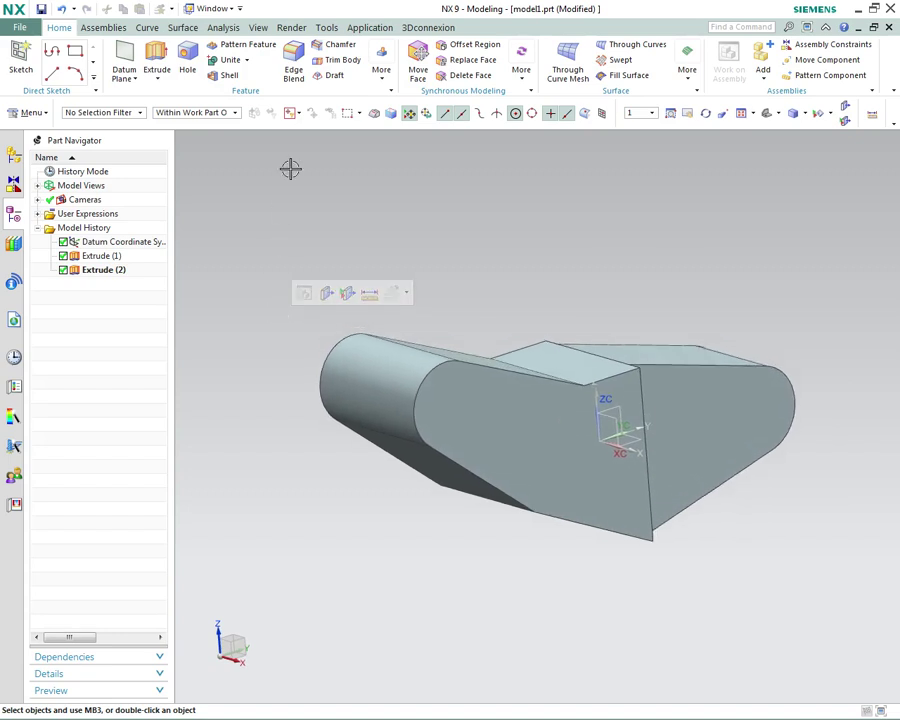
left_click(156, 60)
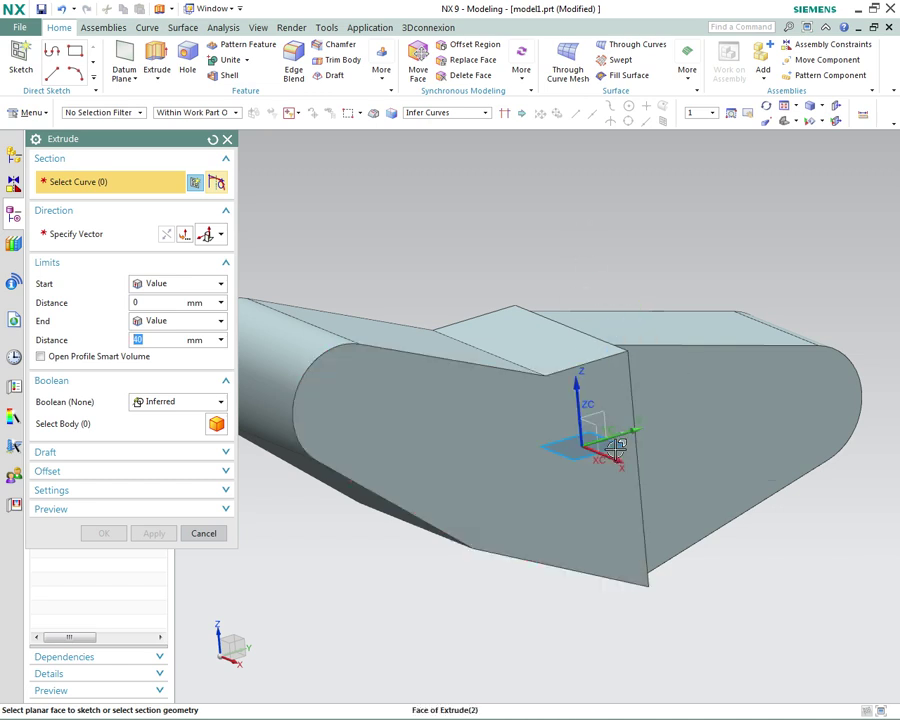
scroll(690, 204, "up", 5)
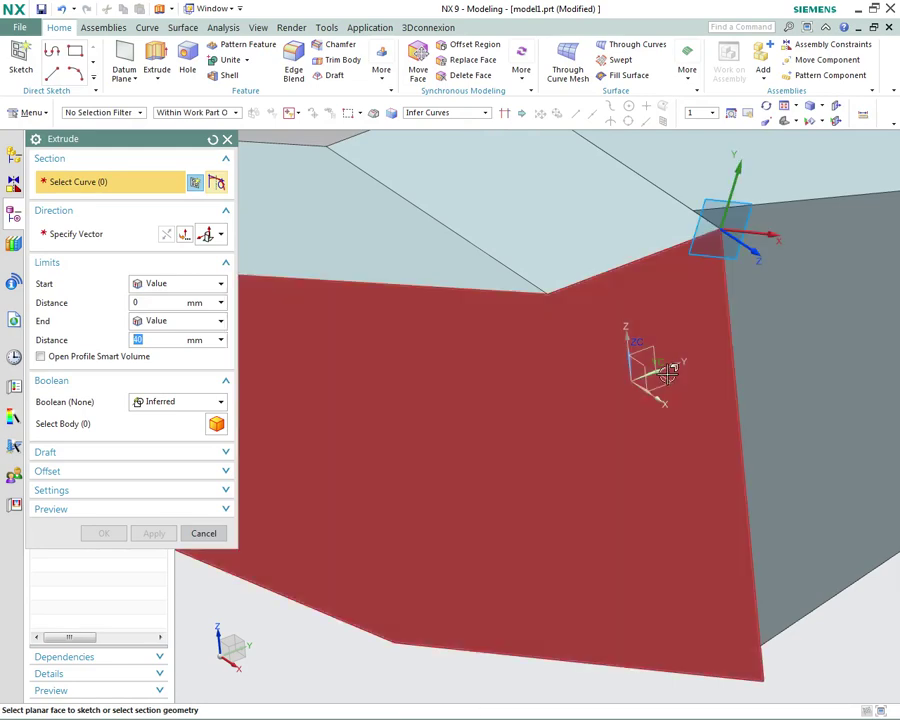
left_click(667, 377)
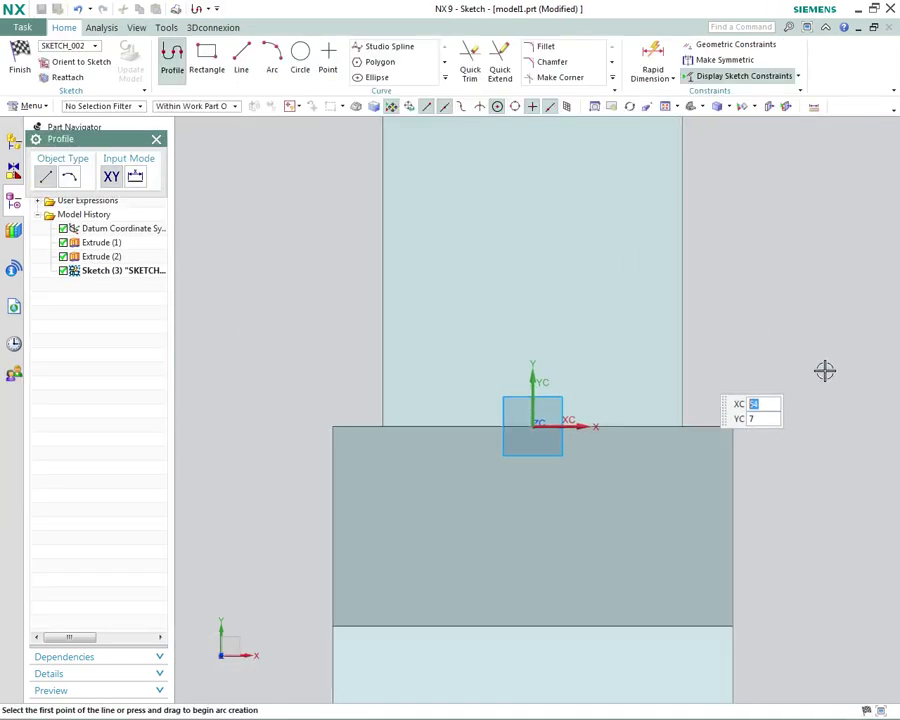
- Sketch a rectangle about 31 mm wide and 89 mm long over the upper arm, extending past its rounded end
left_click(207, 58)
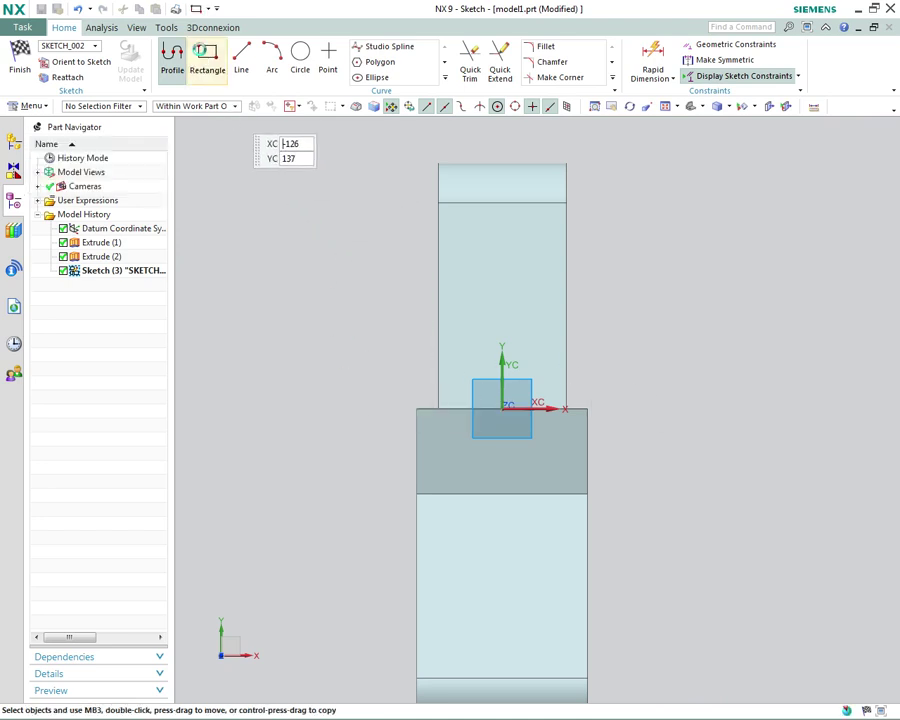
left_click(470, 144)
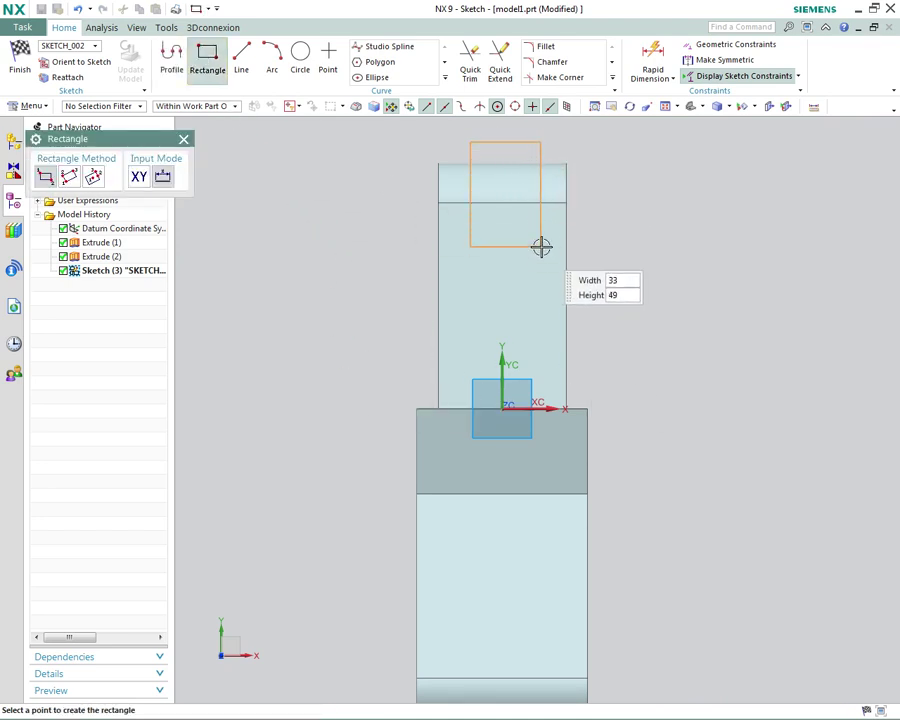
left_click(536, 331)
key("Escape")
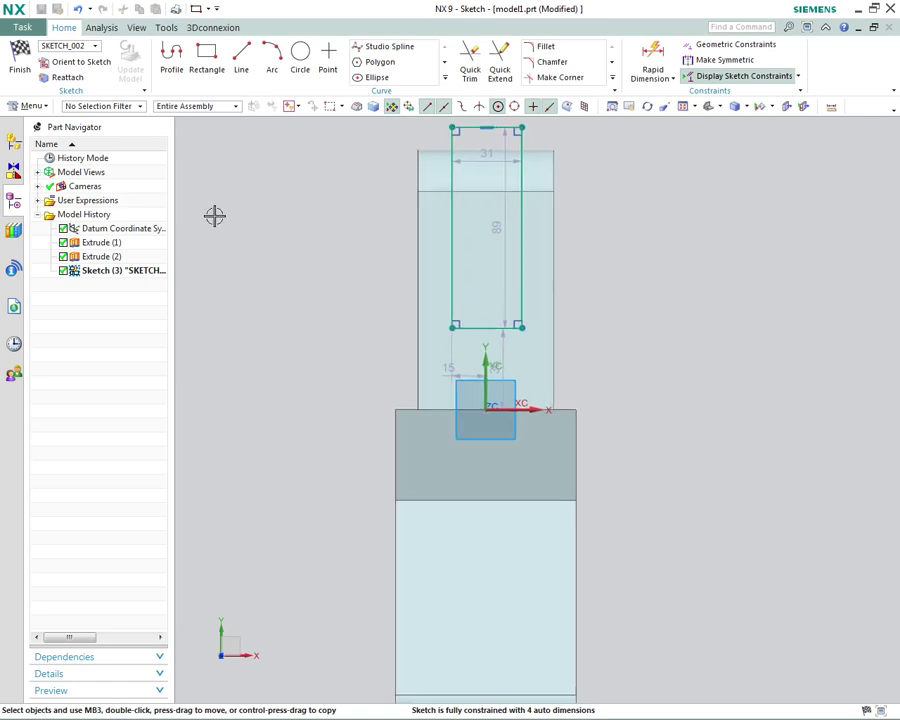
- Draw a centre line between the midpoints of the rectangle's two short sides and convert it to reference
left_click(242, 62)
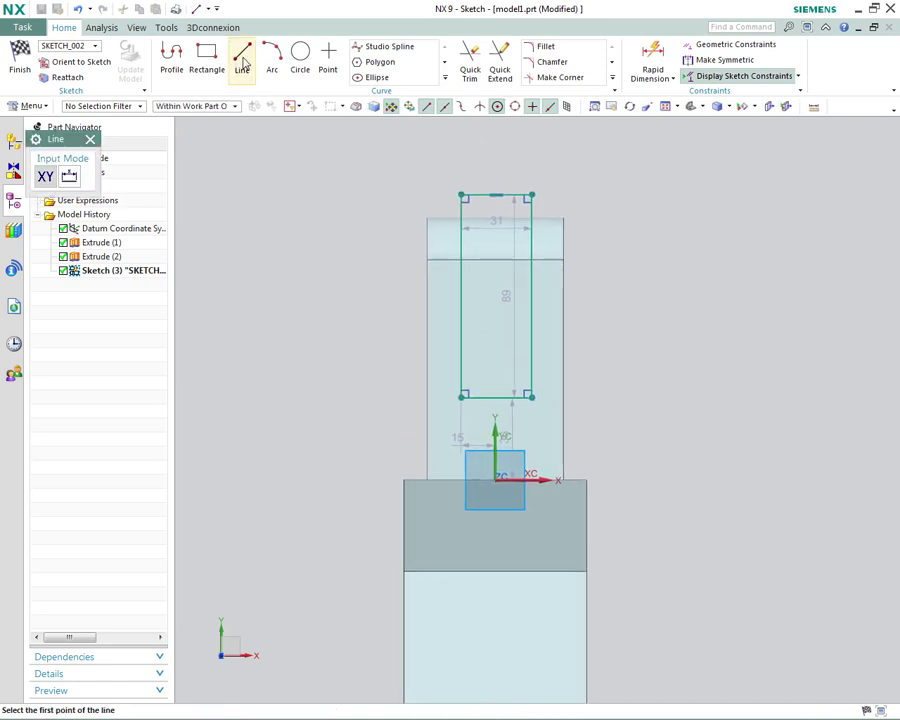
left_click(495, 194)
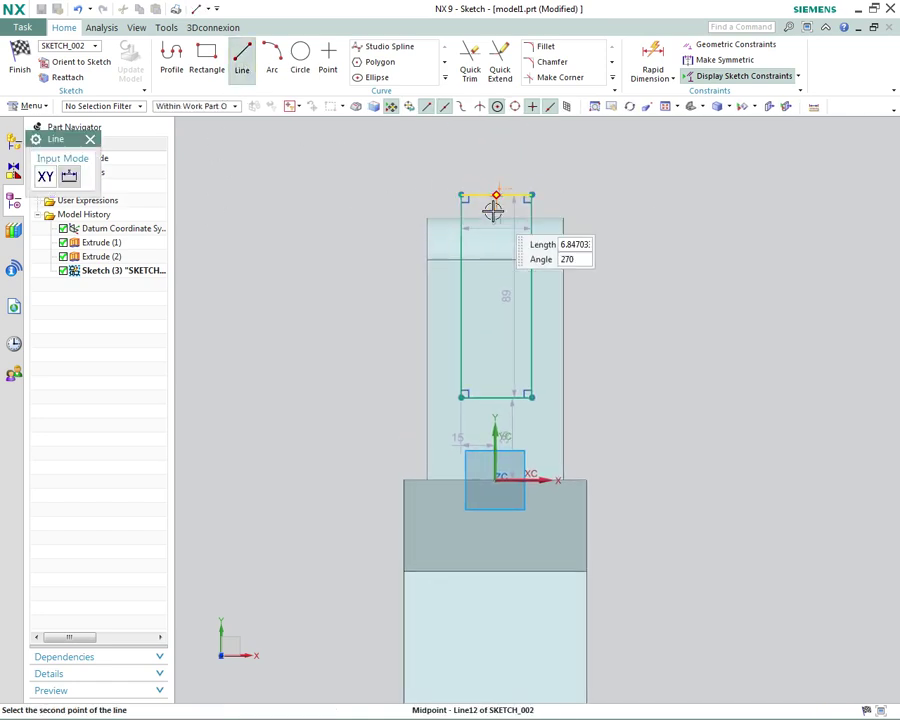
left_click(498, 396)
key("Escape")
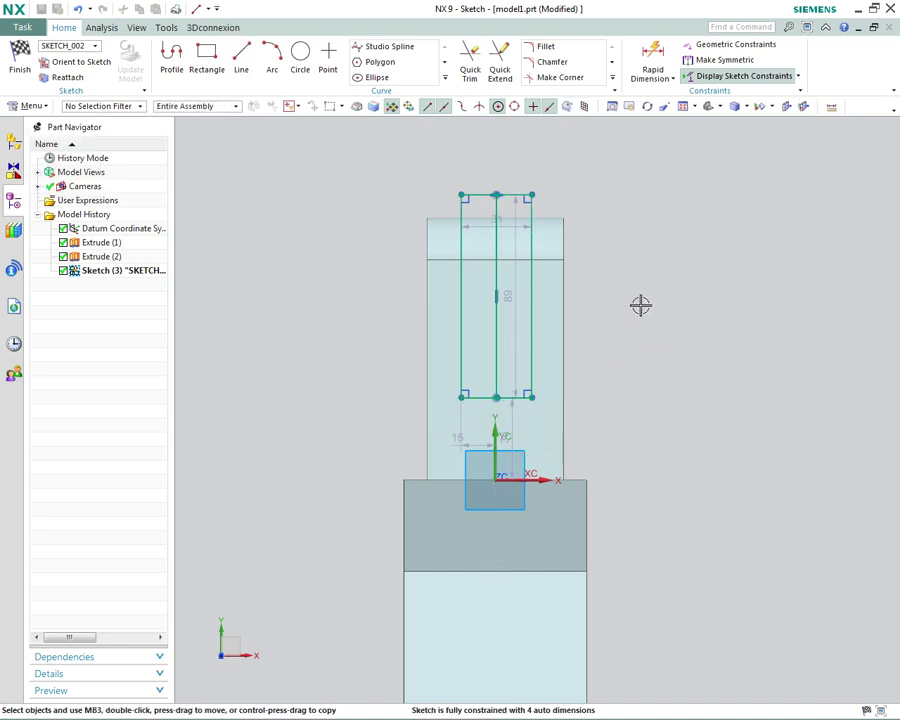
right_click(497, 268)
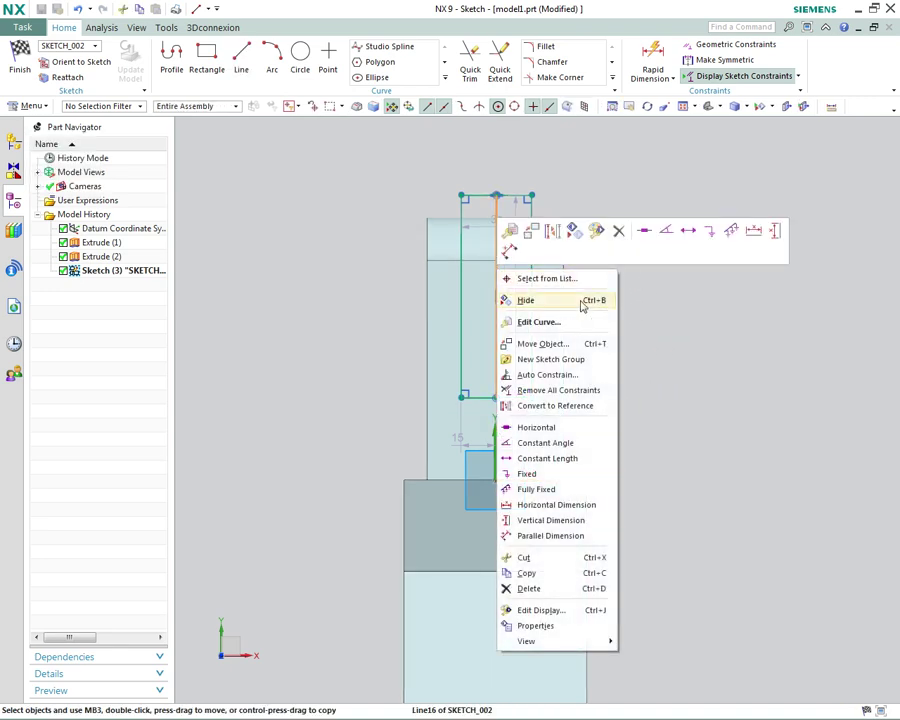
left_click(552, 231)
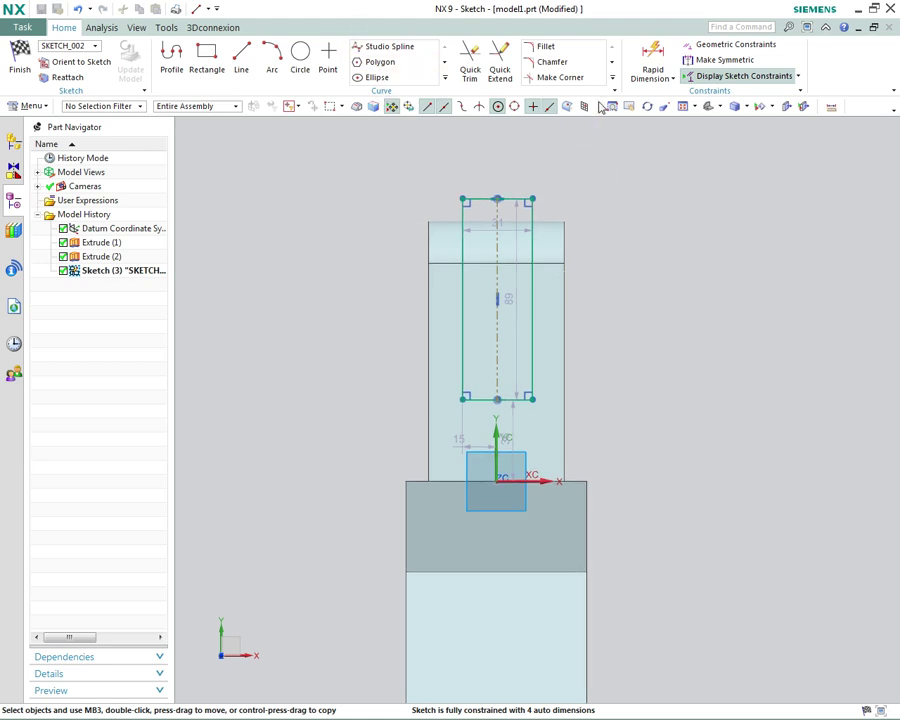
- Dimension the rectangle's width with Rapid Dimension and set it to 30 mm
left_click(653, 60)
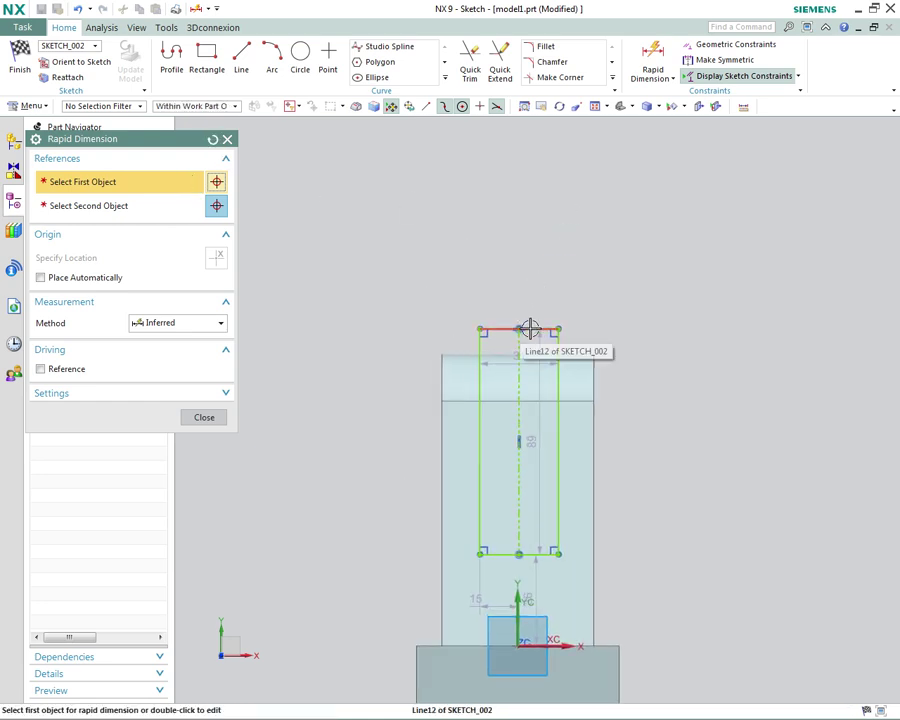
left_click(527, 328)
left_click(531, 253)
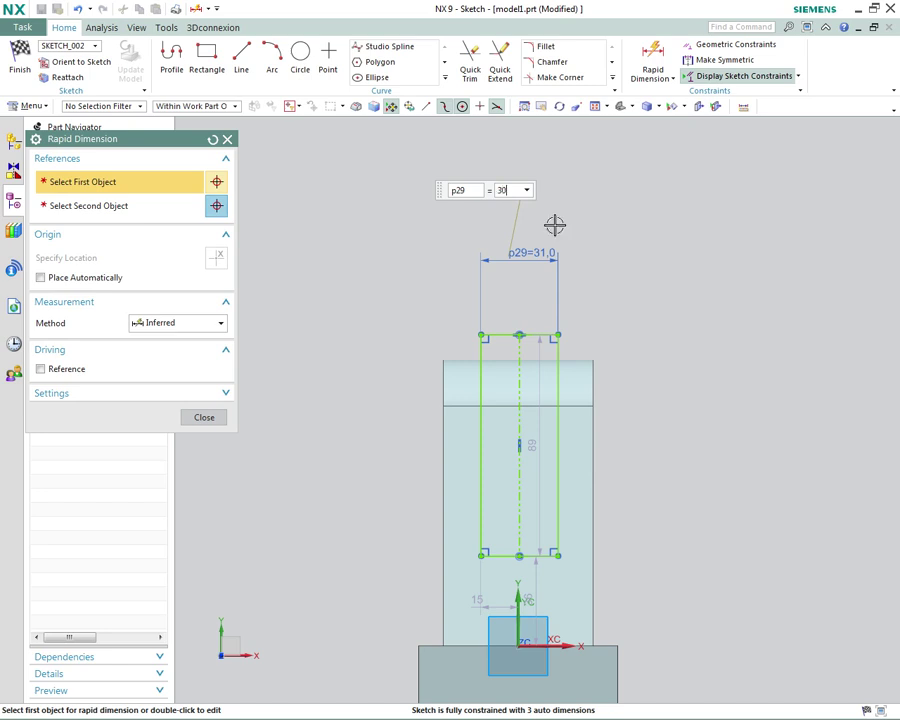
key("Return")
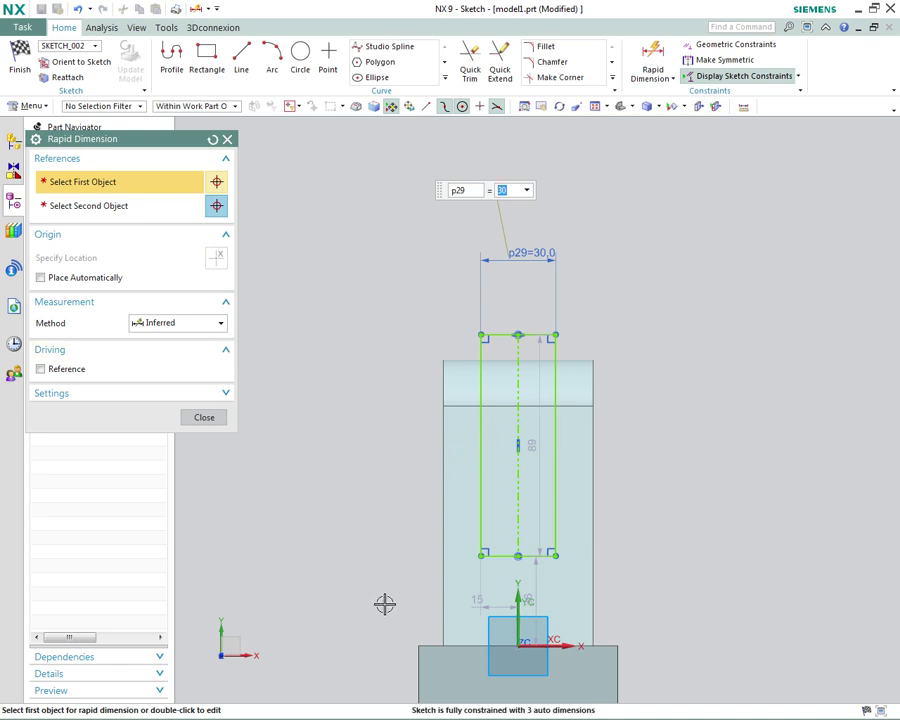
- Dimension the distance from the upper arm's base edge to the rectangle's inner short side as 20 mm
scroll(386, 598, "up", 3)
scroll(430, 535, "up", 1)
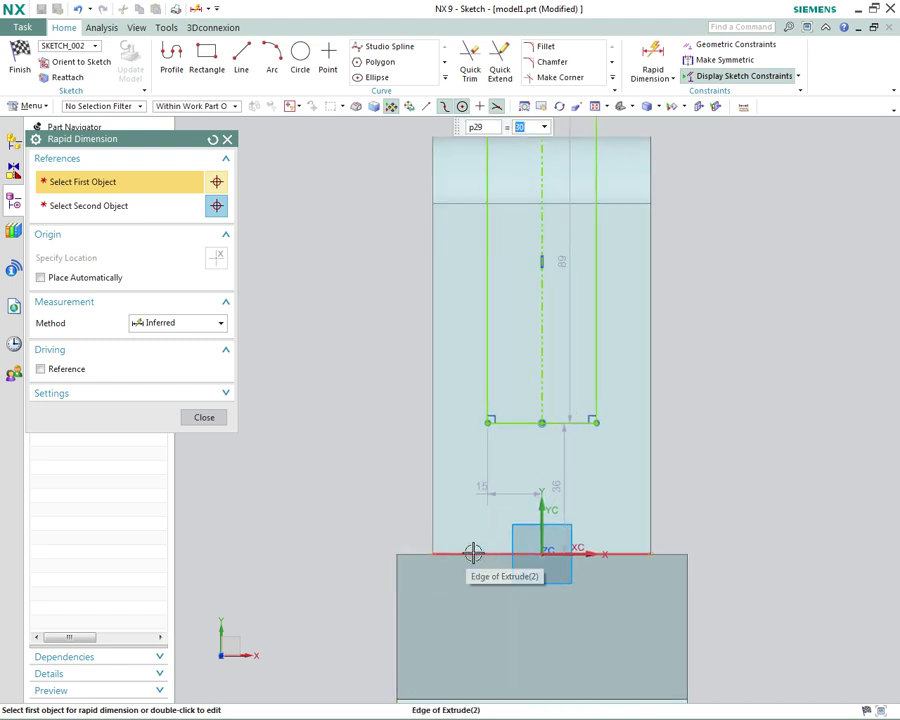
left_click(473, 553)
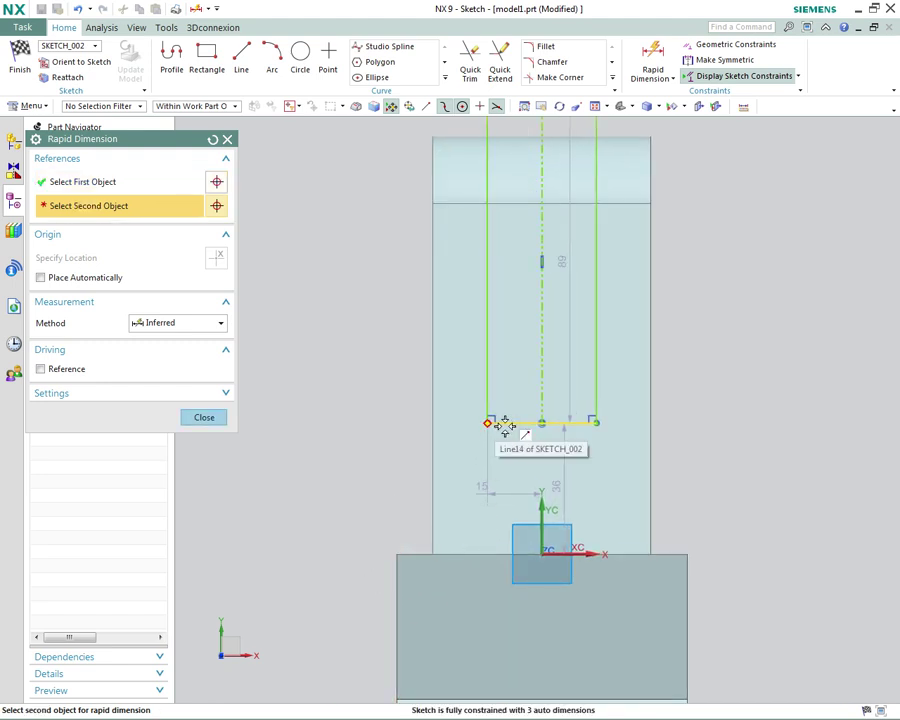
left_click(504, 426)
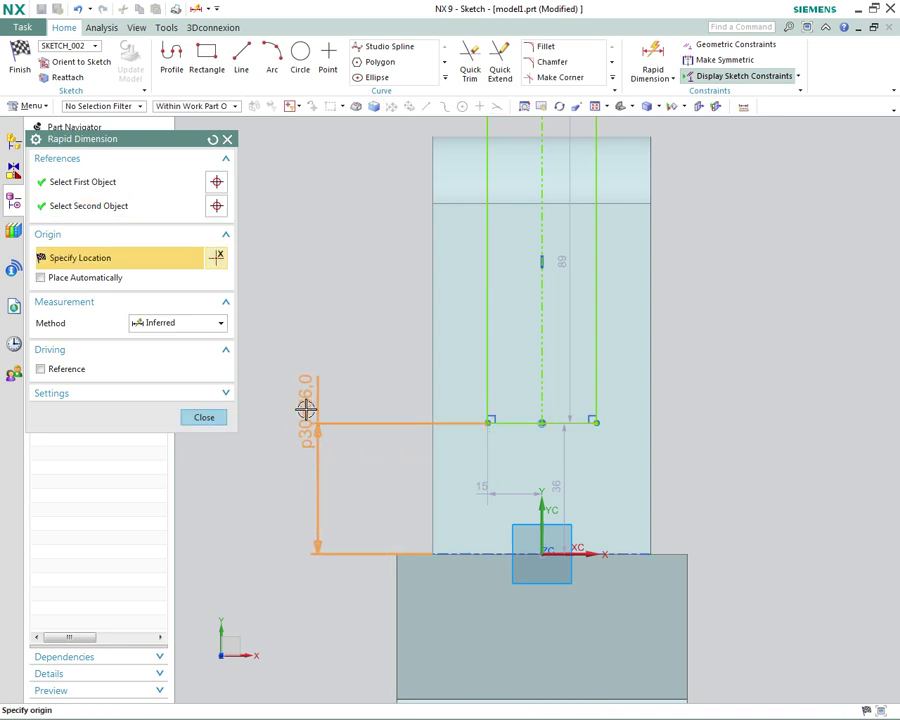
left_click(307, 343)
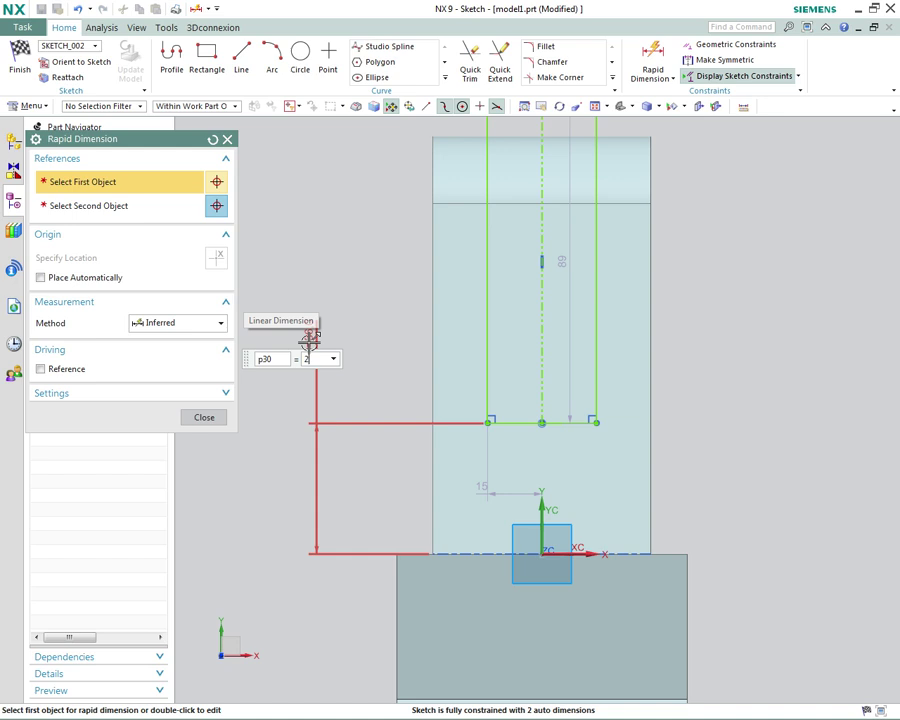
type("20")
key("Return")
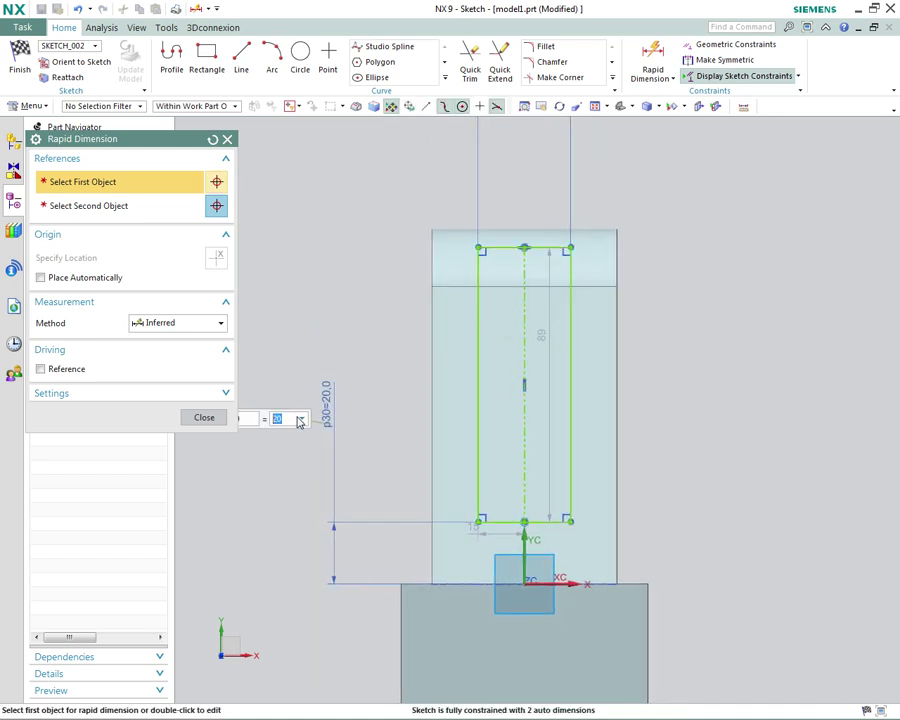
key("Escape")
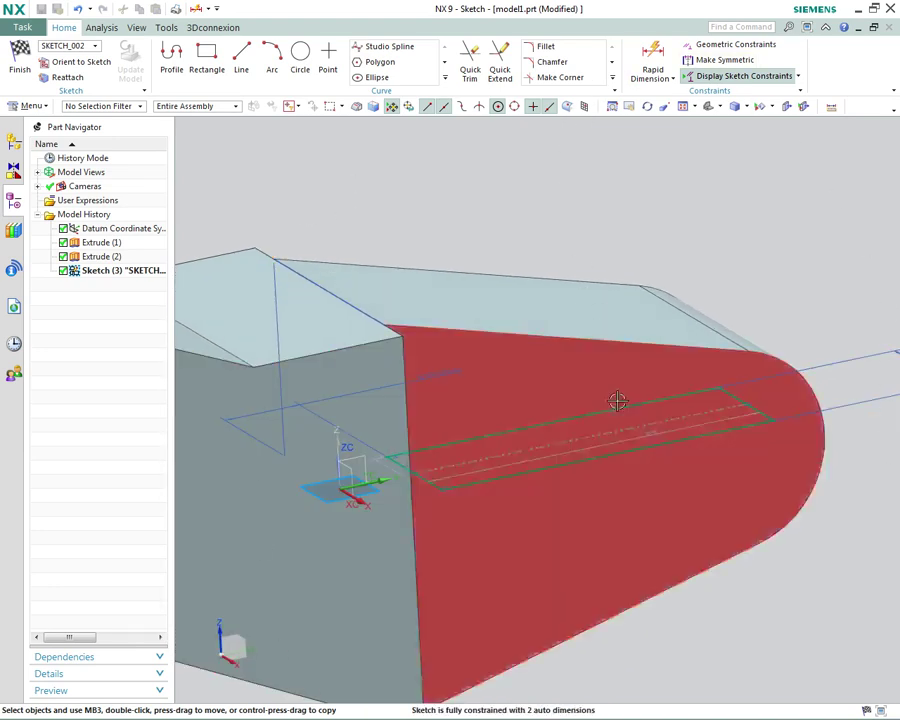
- Constrain the rectangle's reference centre line to be collinear with the sketch's vertical axis
left_click(630, 430)
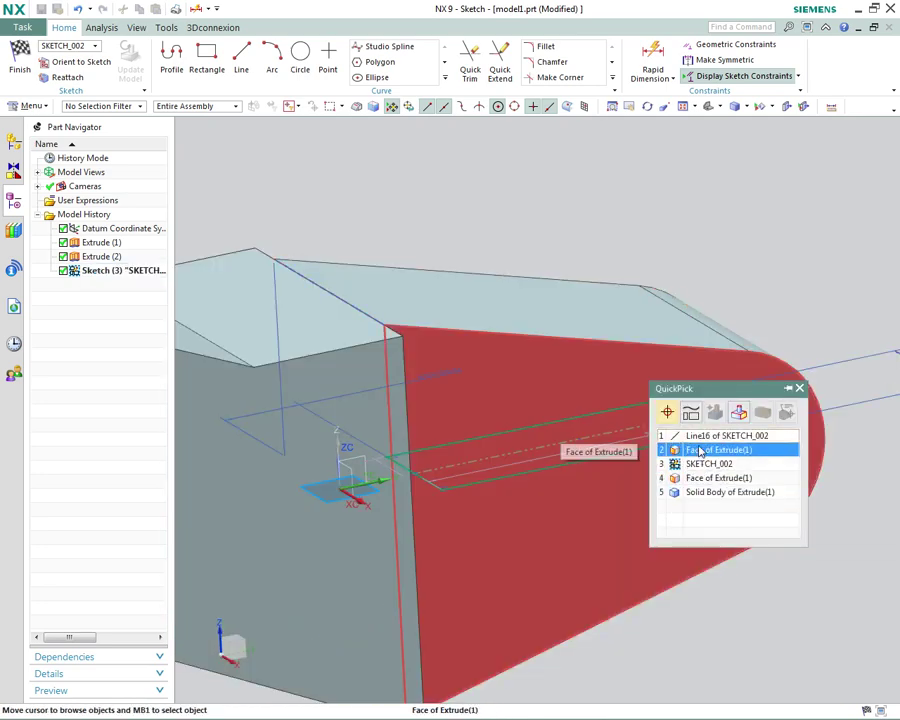
left_click(673, 436)
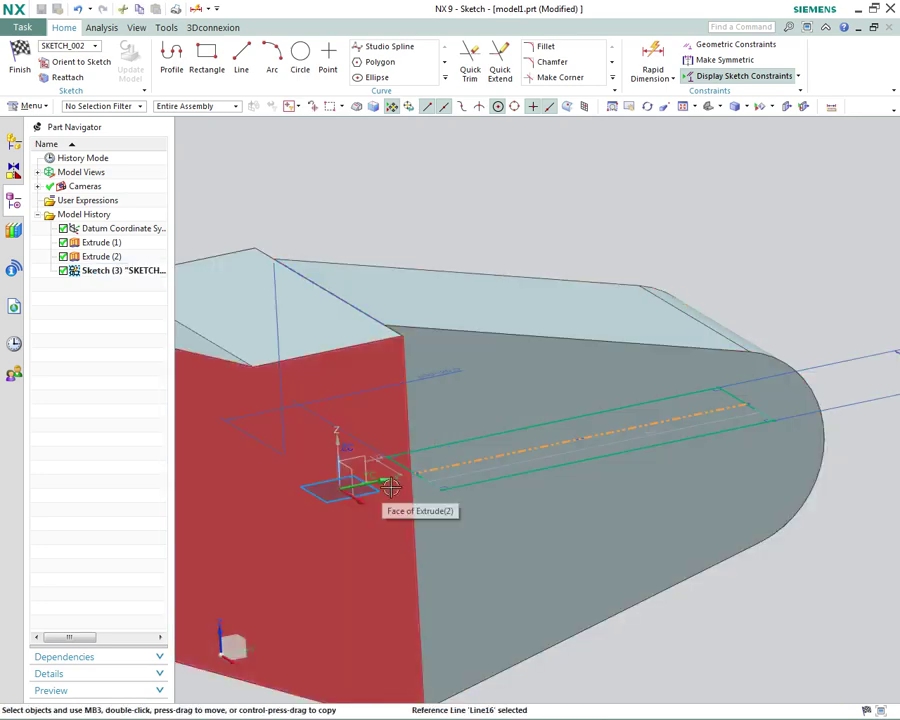
left_click(382, 480)
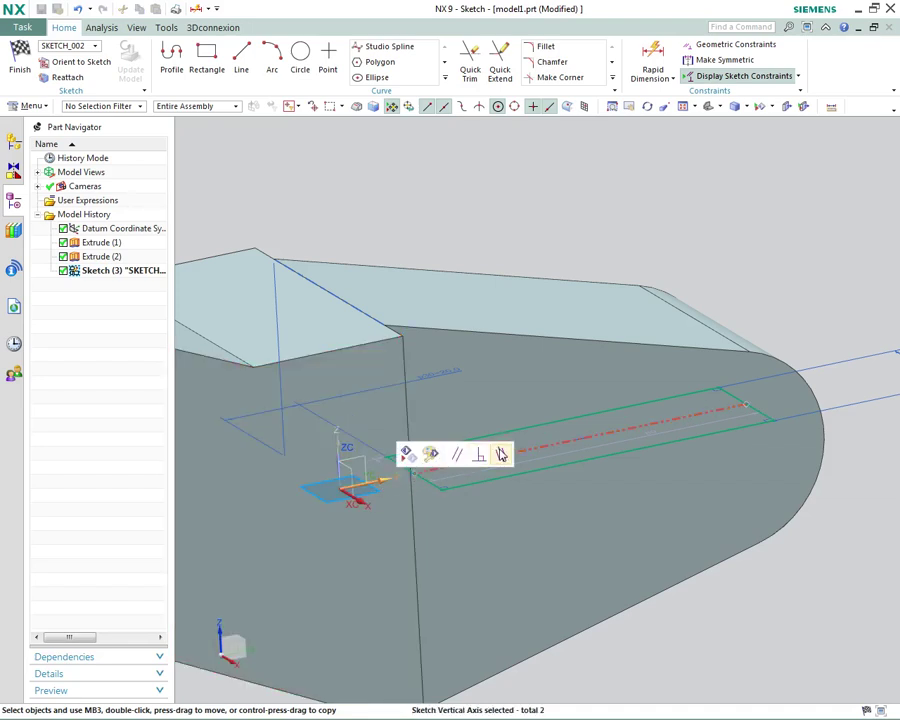
left_click(501, 455)
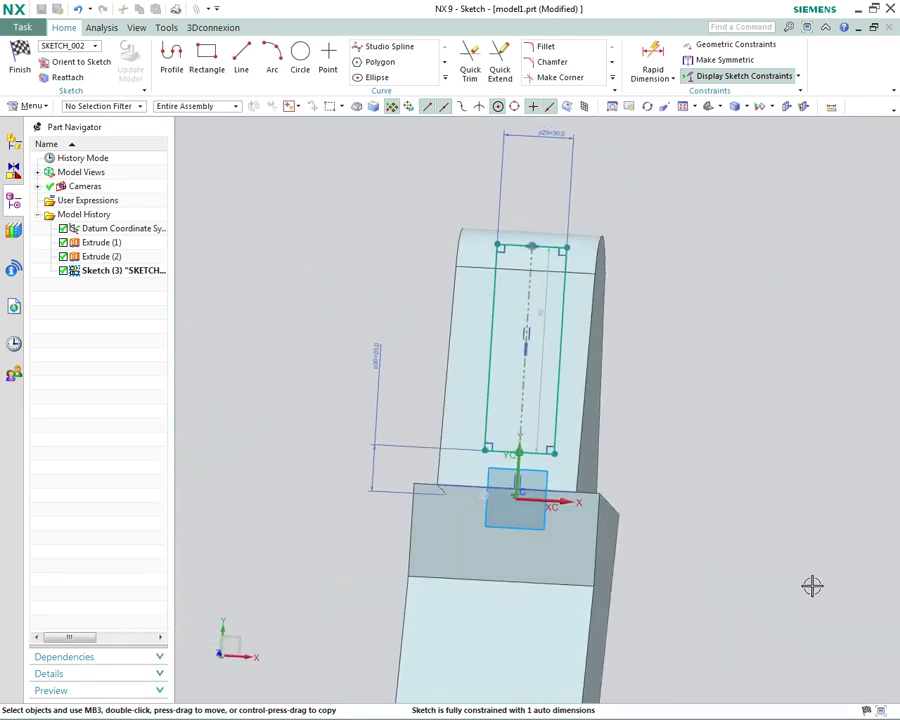
- Stretch the rectangle's outer short side beyond the arm's rounded end, making the rectangle about 105 mm long
right_click(738, 540)
left_click(760, 540)
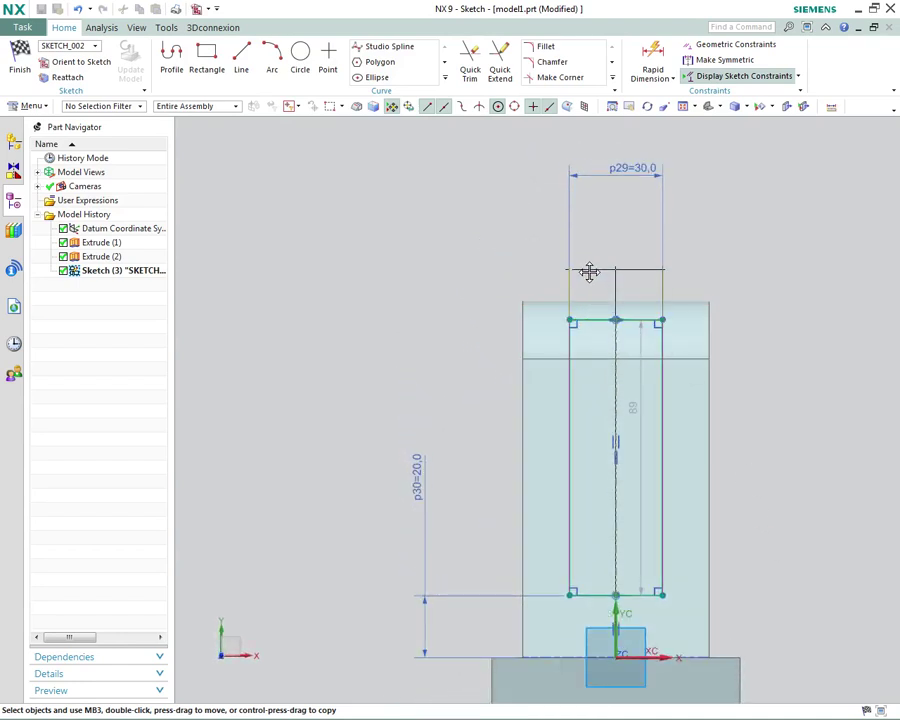
left_click_drag(589, 271, 589, 270)
left_click(281, 260)
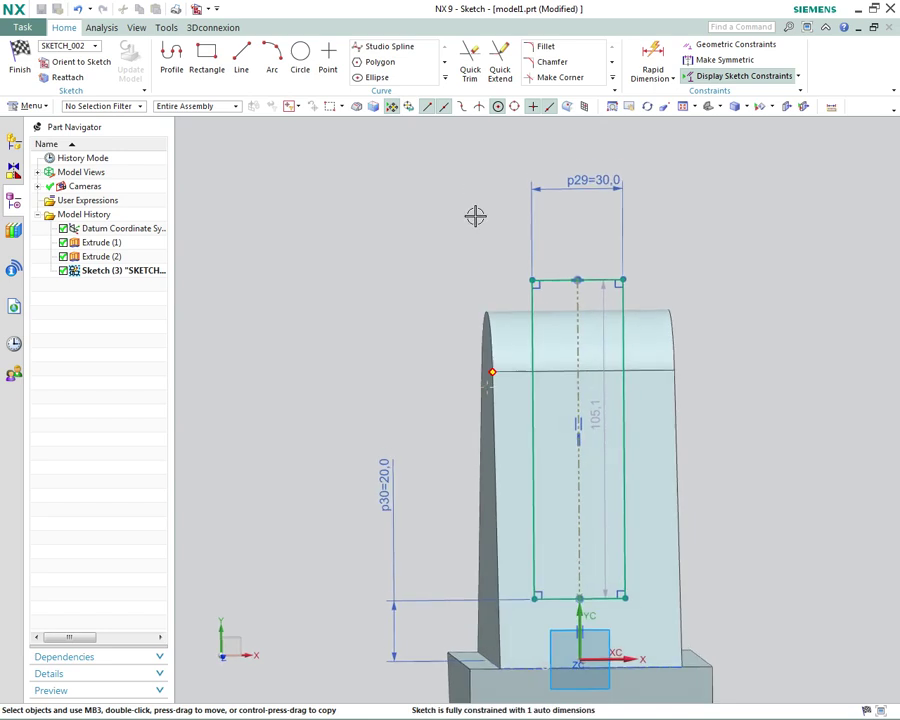
- Try adding a second width dimension to the rectangle's outer short side, and undo it
left_click(648, 52)
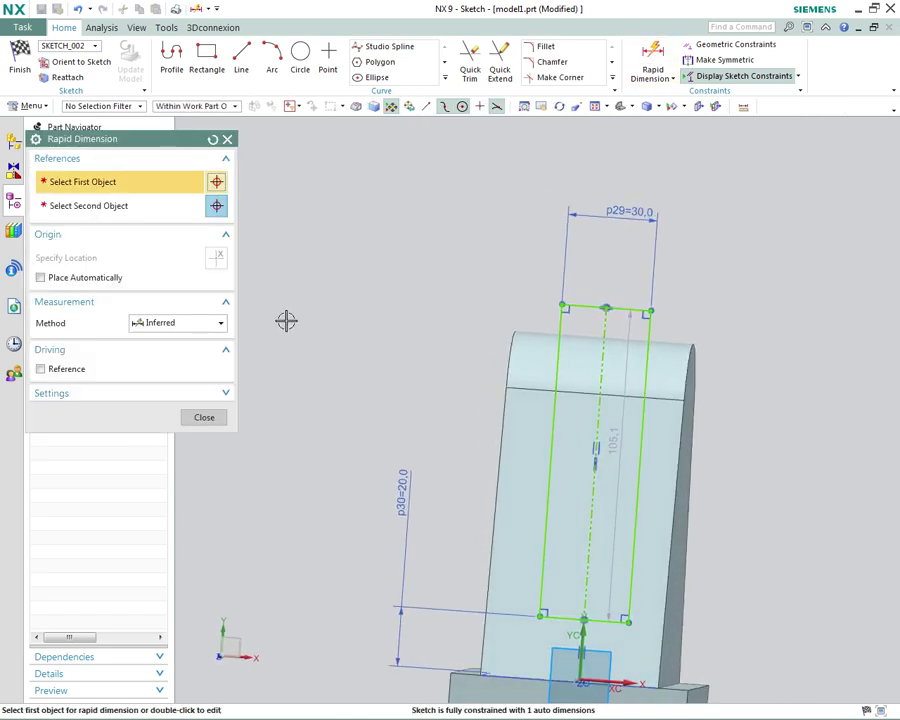
left_click(585, 301)
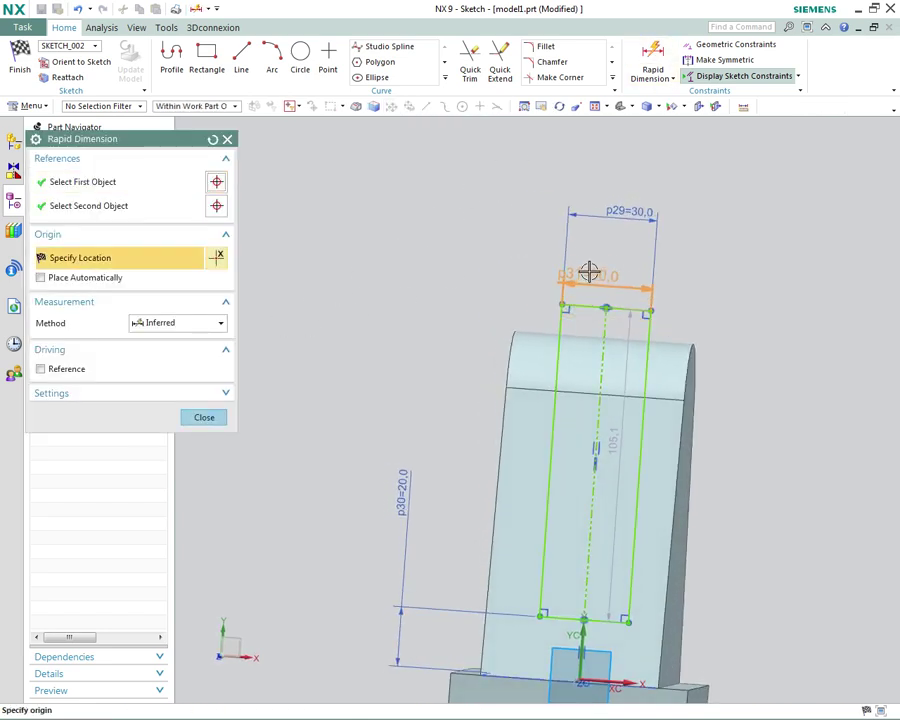
left_click(591, 254)
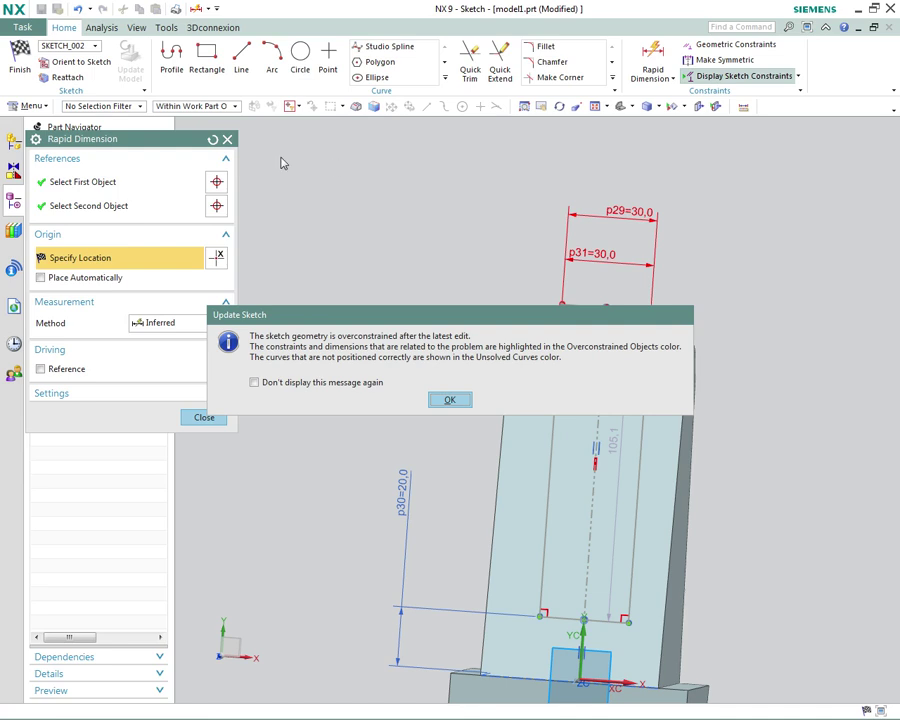
left_click(447, 399)
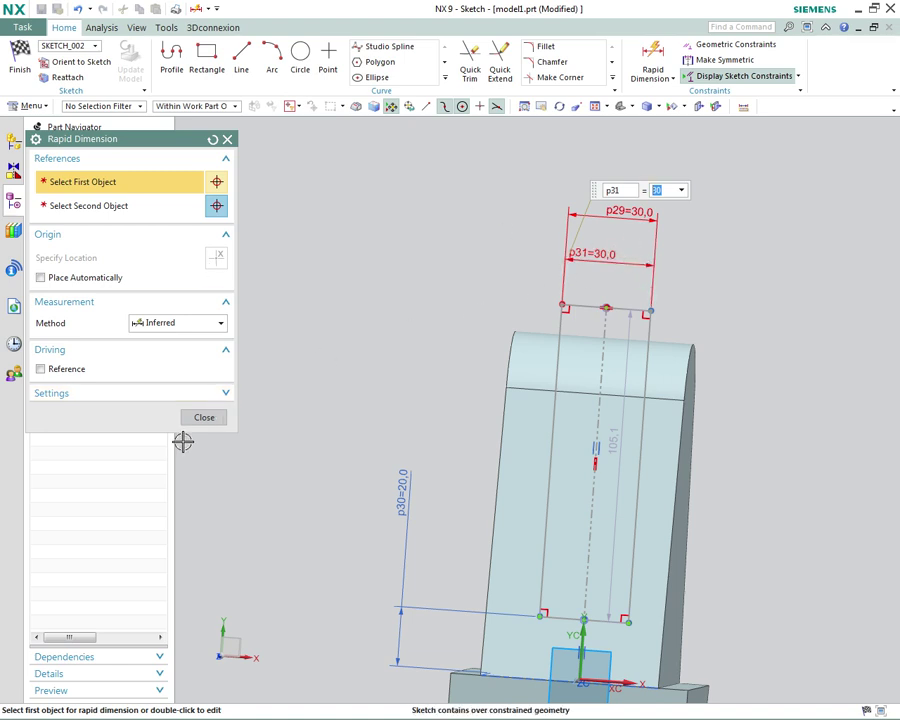
left_click(203, 418)
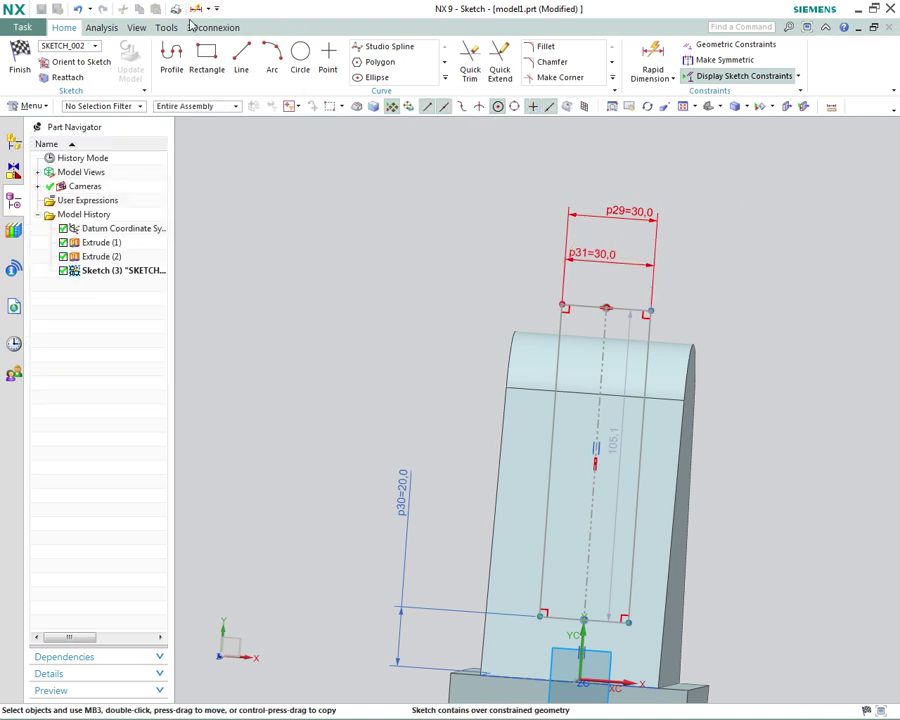
left_click(77, 10)
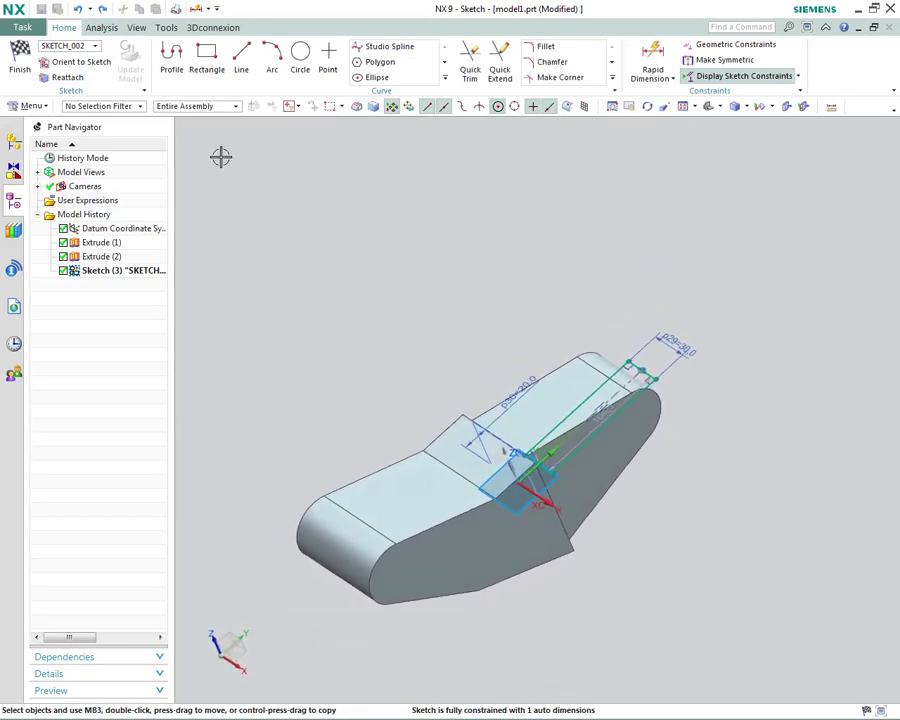
- Finish the slot sketch and set the extrusion's Boolean to Subtract from the clevis body
right_click(257, 190)
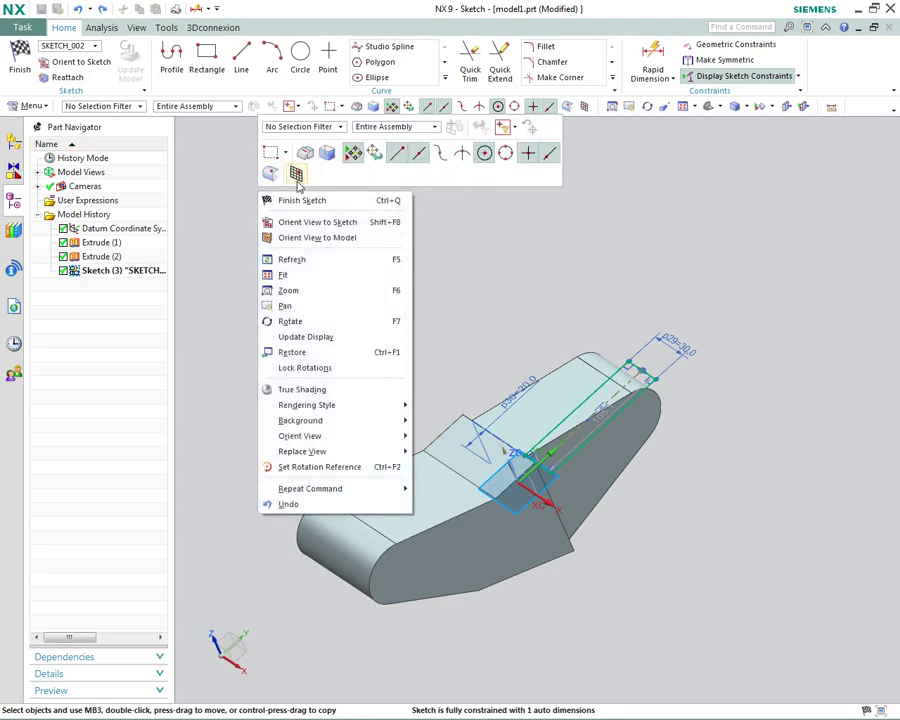
left_click(300, 201)
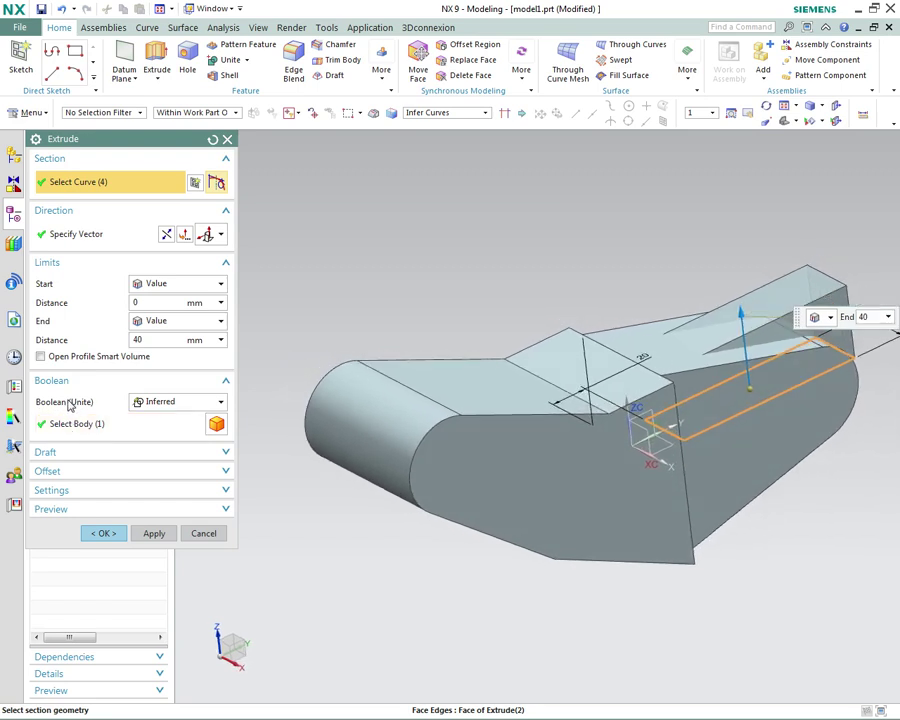
left_click(218, 426)
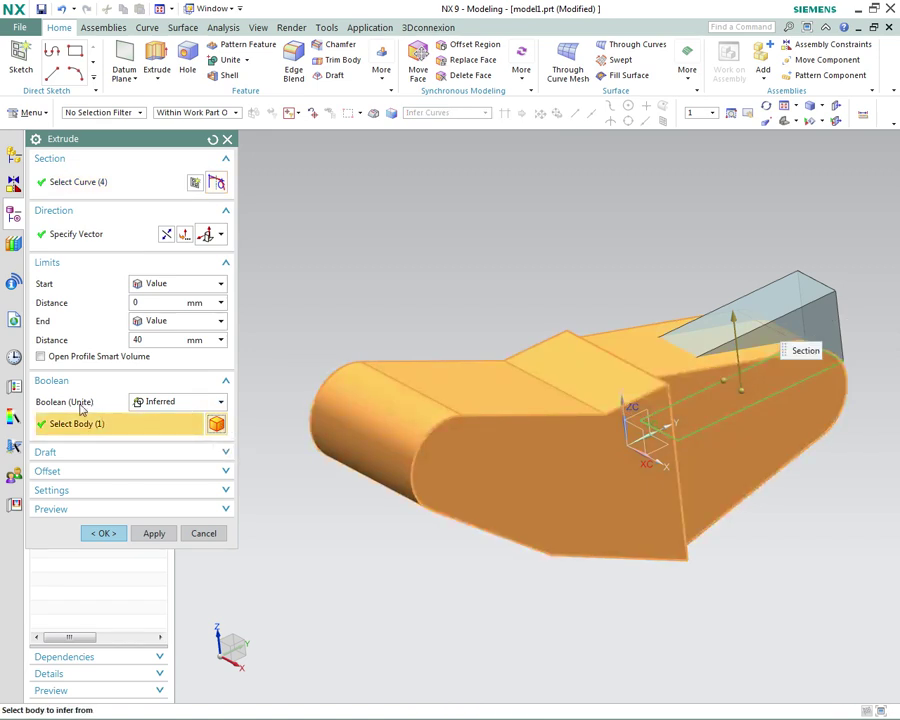
left_click(222, 402)
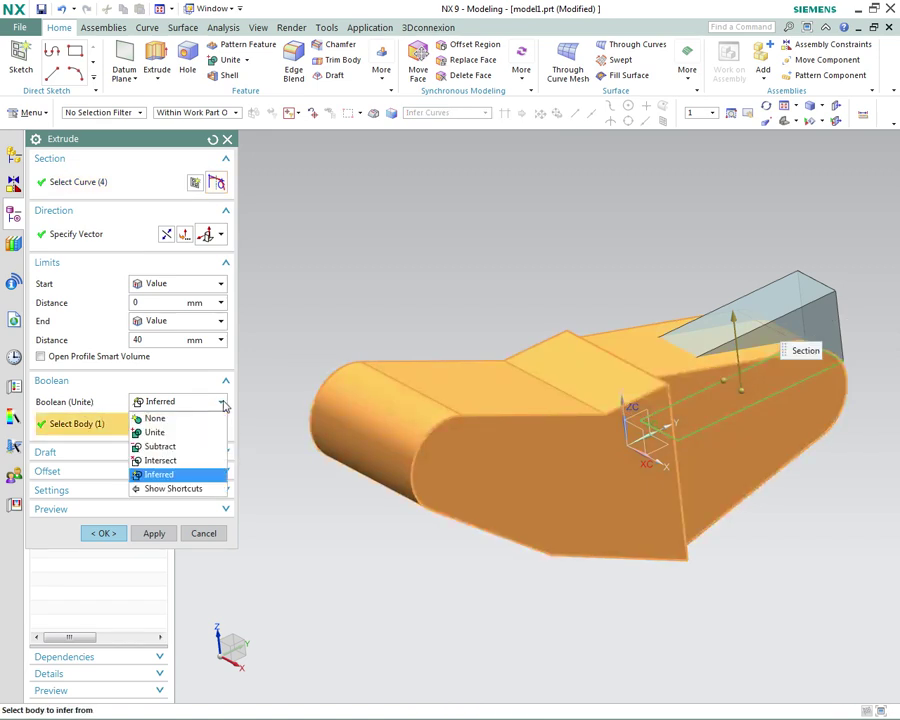
left_click(185, 445)
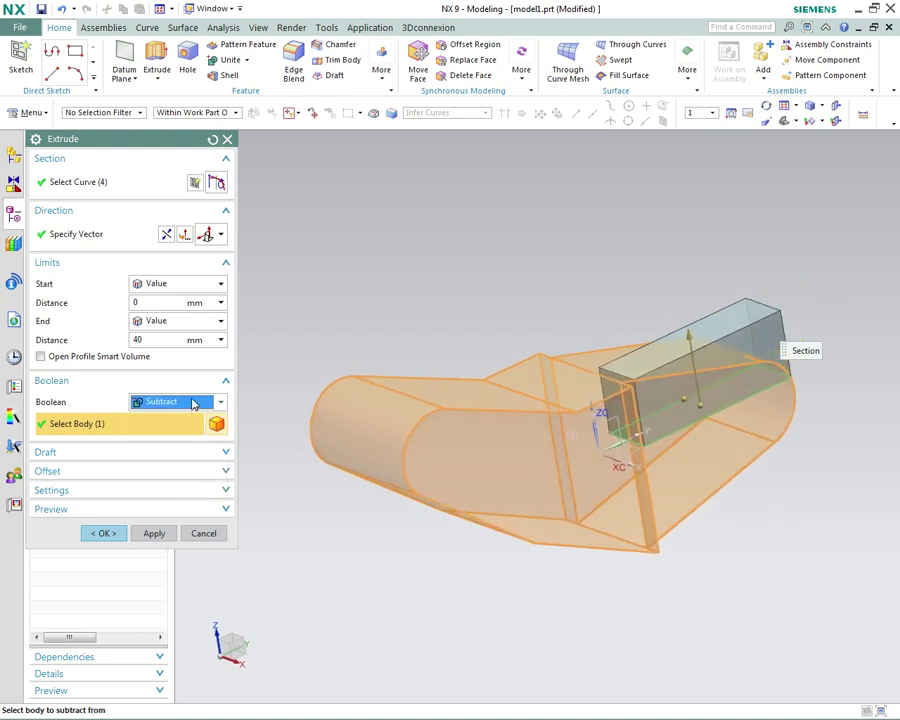
- Set the subtracting extrusion to a symmetric distance of 100 mm and finish cutting the clevis slot
left_click(200, 289)
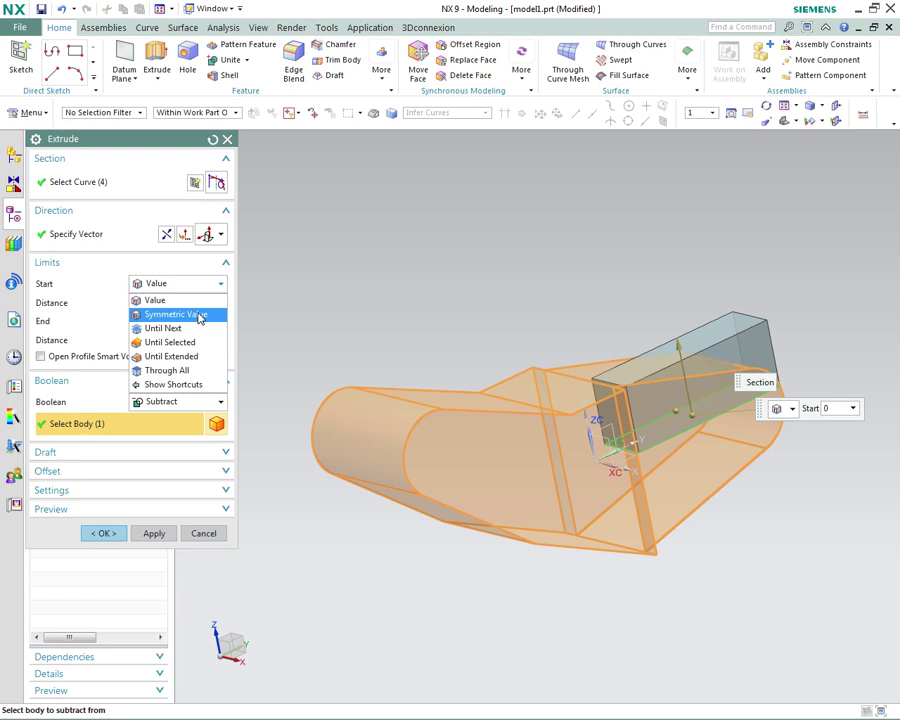
left_click(200, 315)
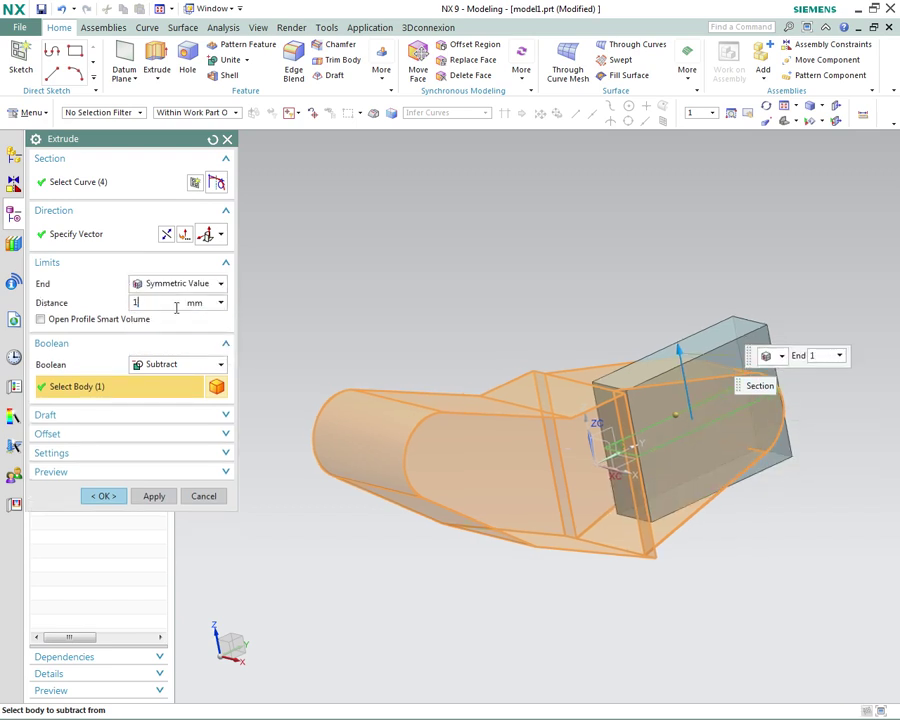
type("100")
key("Return")
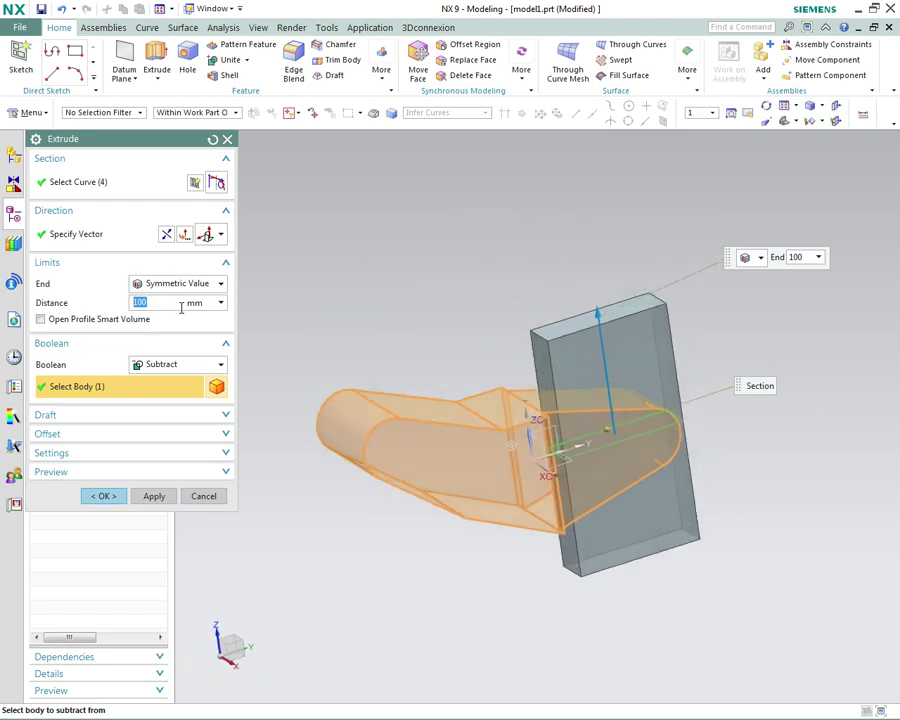
left_click(117, 497)
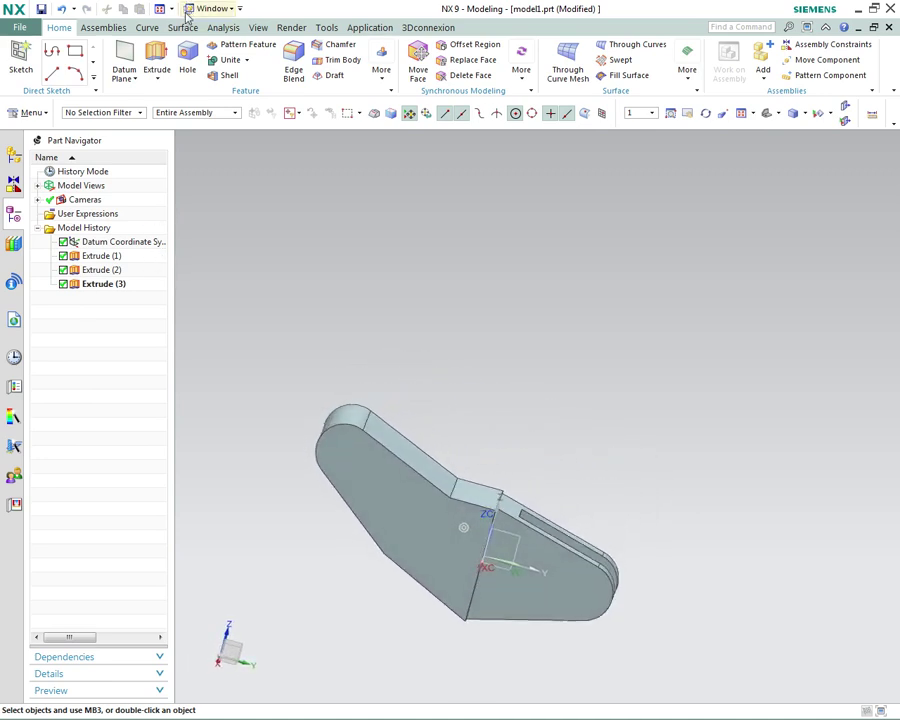
- Start another extrusion sketch on the horizontal datum plane and draw a rectangle about 30 by 155 mm running past the wider arm's rounded end
left_click(156, 57)
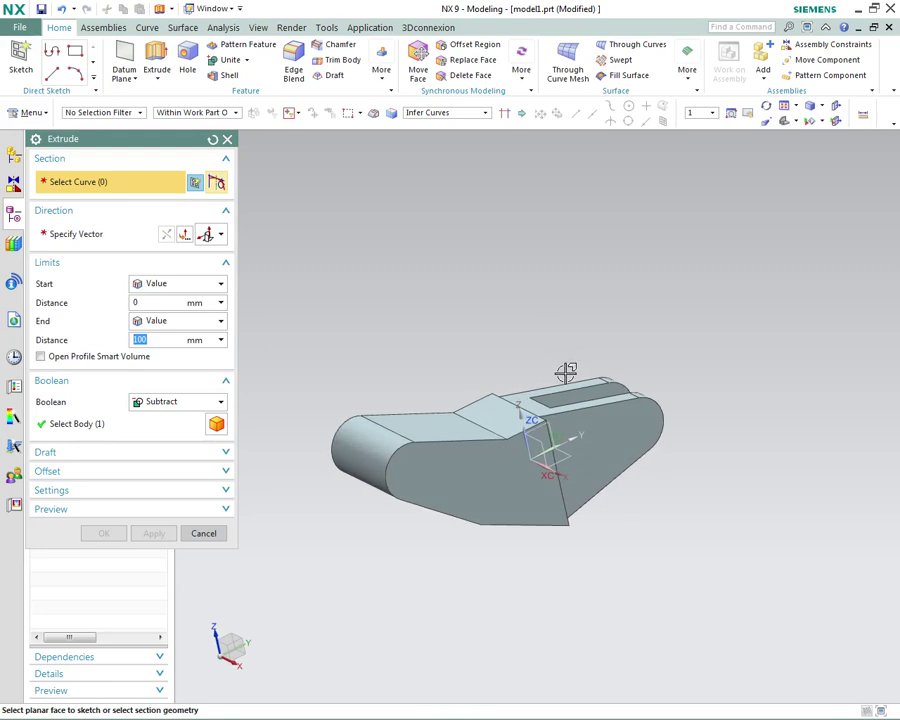
left_click(569, 455)
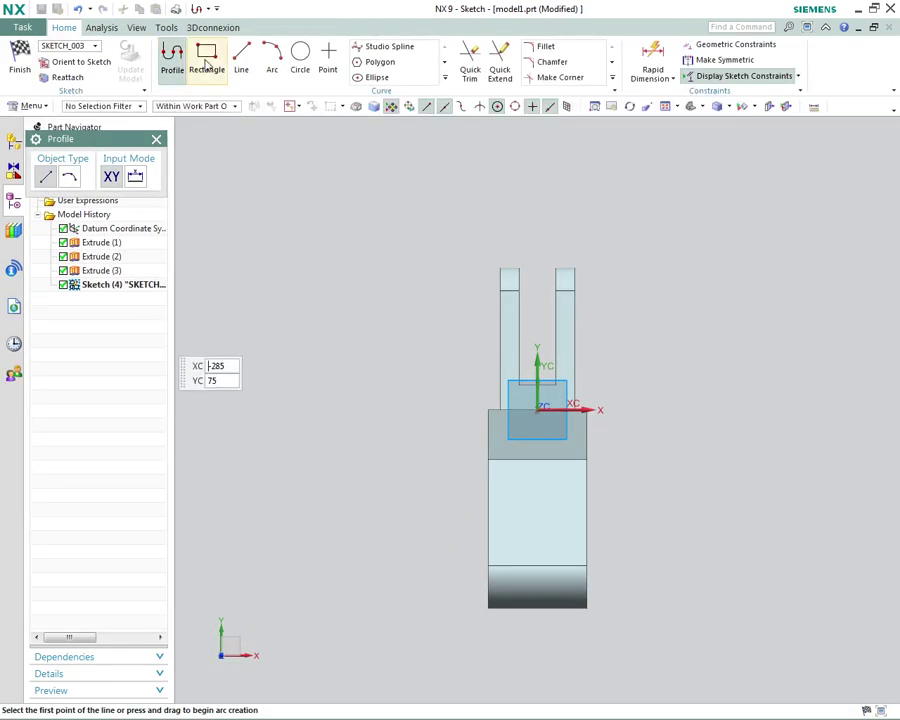
left_click(206, 63)
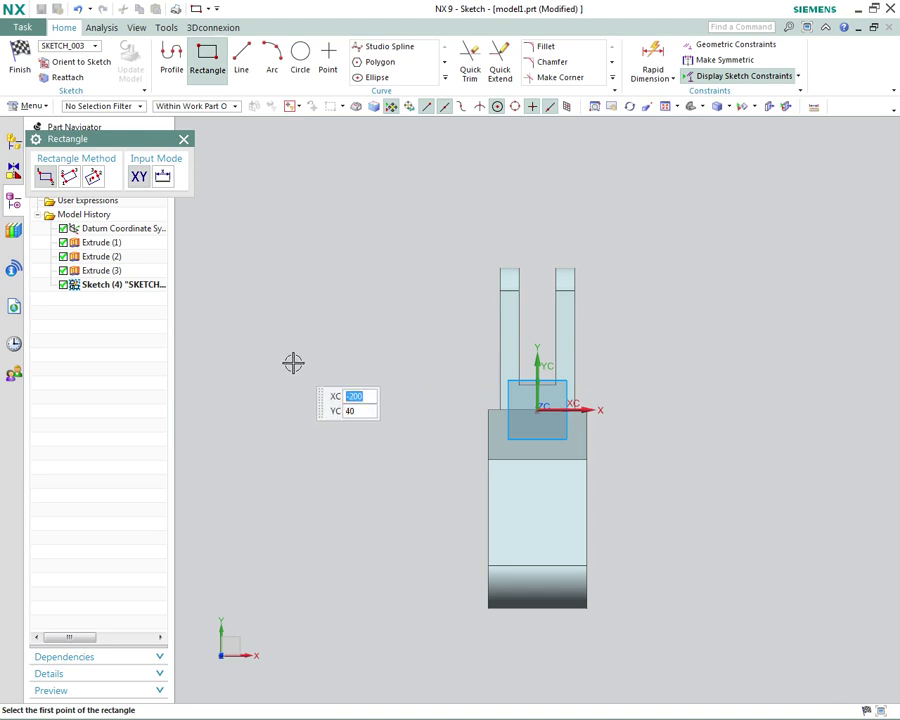
left_click(408, 553)
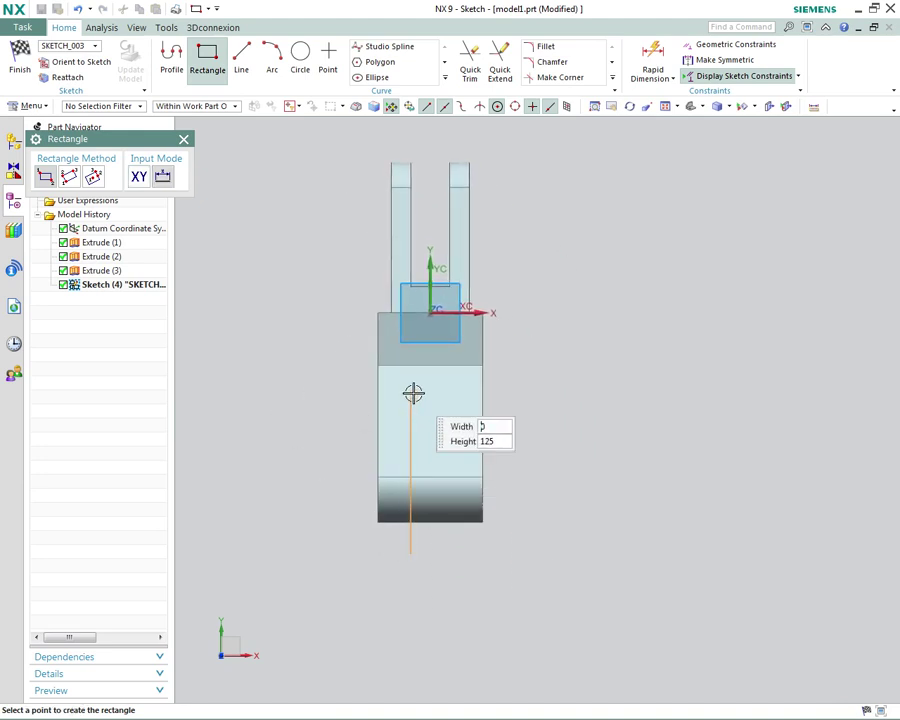
left_click(451, 354)
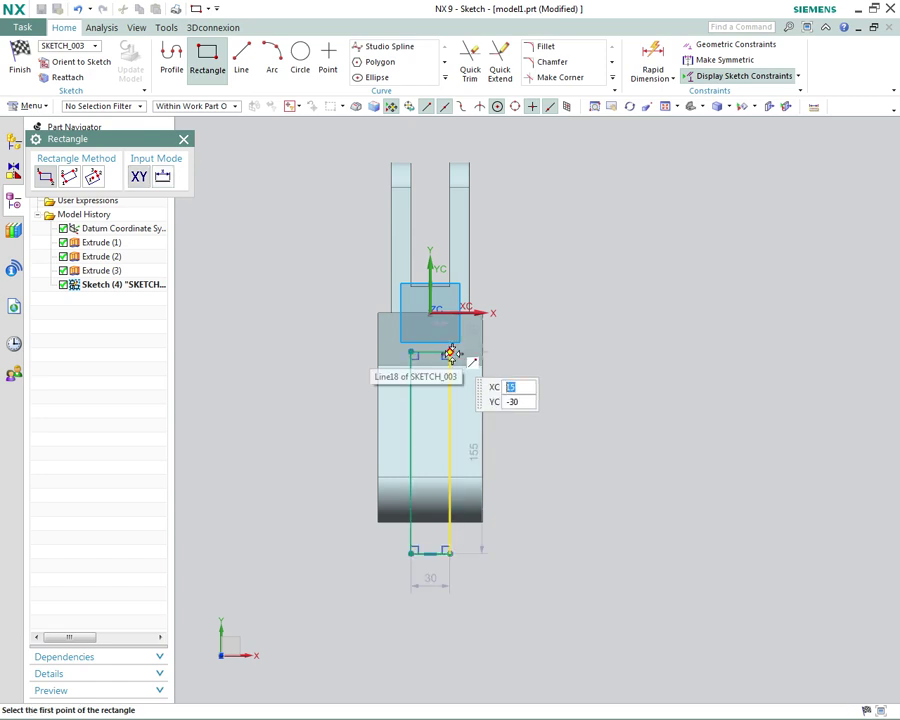
key("Escape")
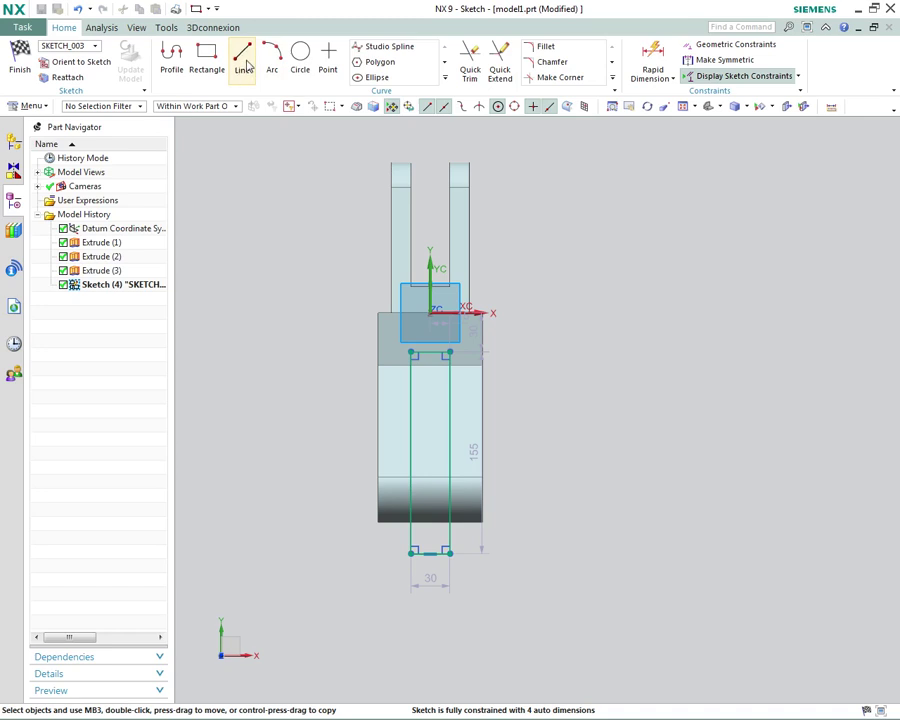
- Draw a line through the rectangle connecting the midpoints of its two short sides
left_click(246, 64)
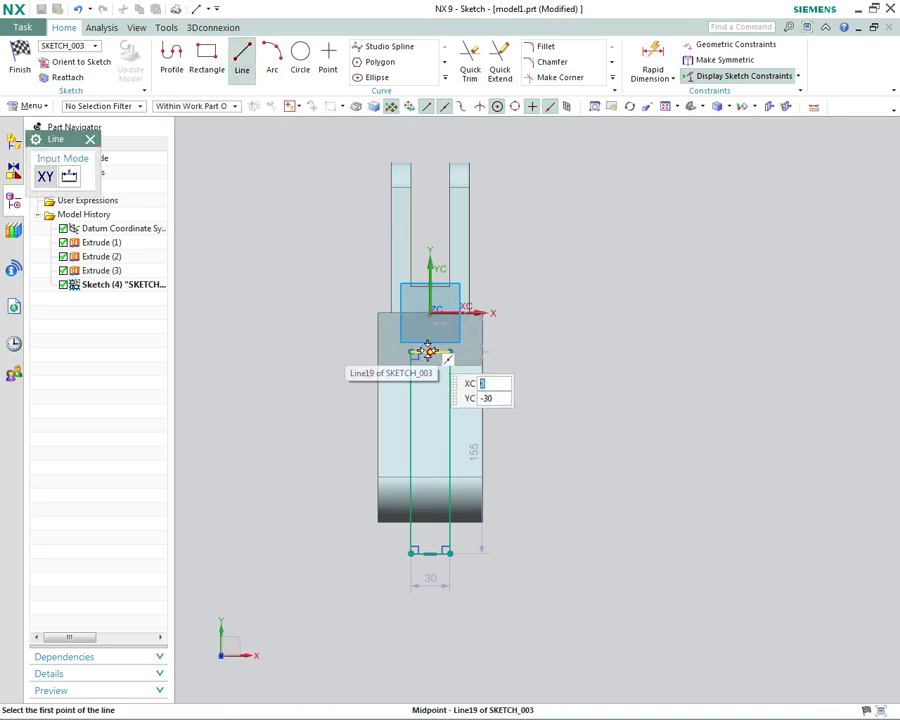
left_click(428, 350)
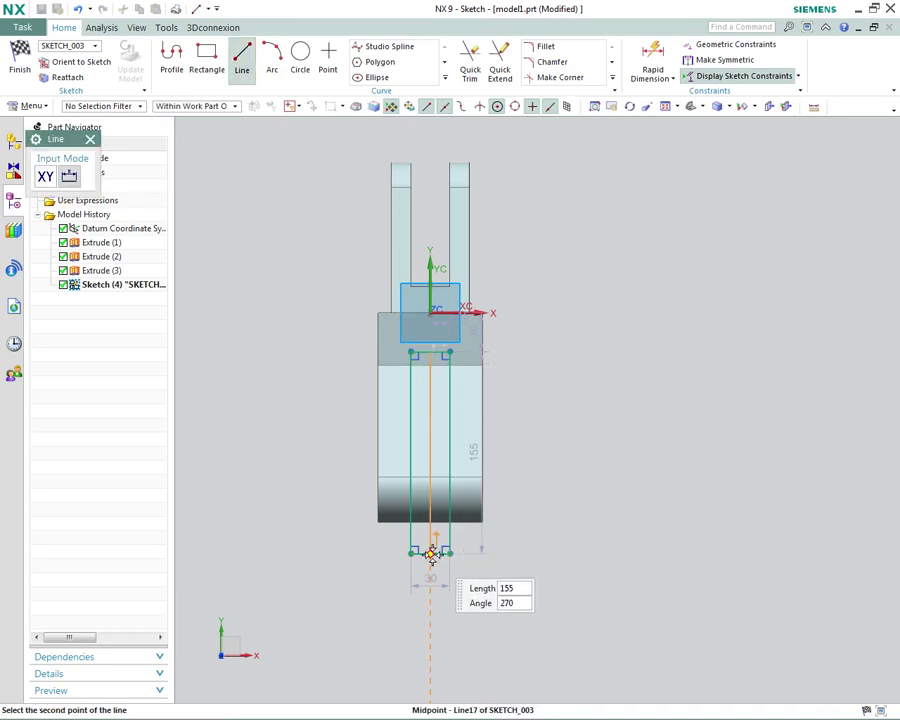
left_click(432, 553)
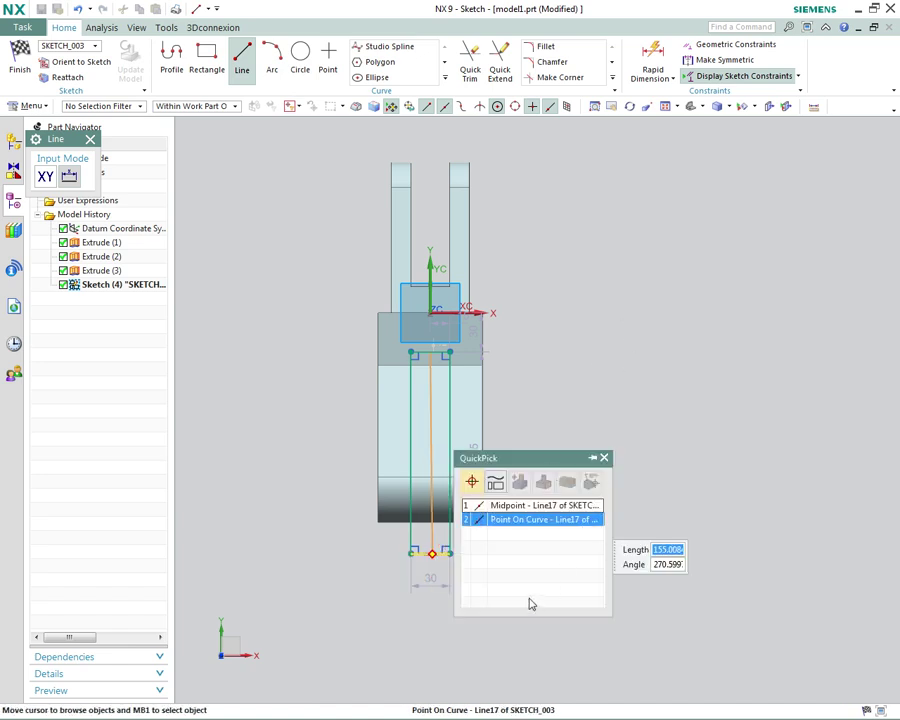
left_click(540, 505)
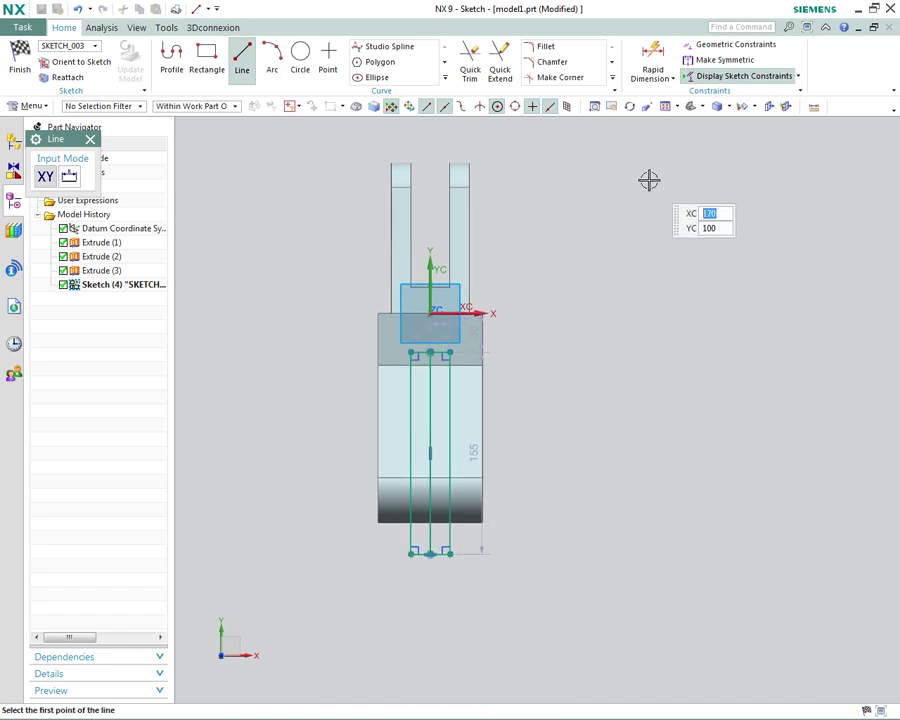
key("Escape")
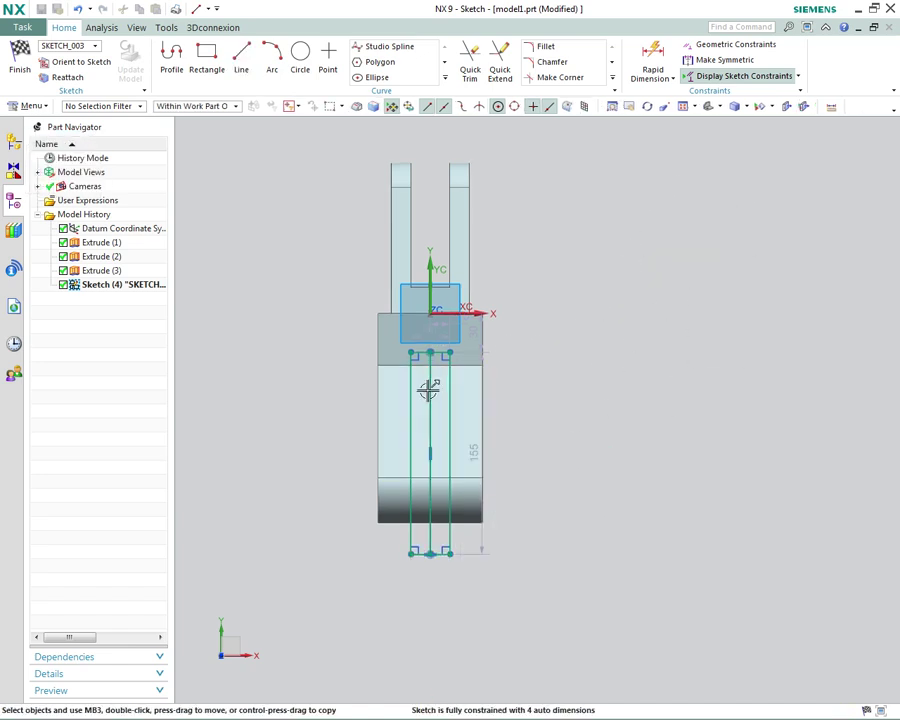
- Convert the rectangle's lengthwise middle line to a reference line
middle_click_drag(510, 400, 548, 476, "shift")
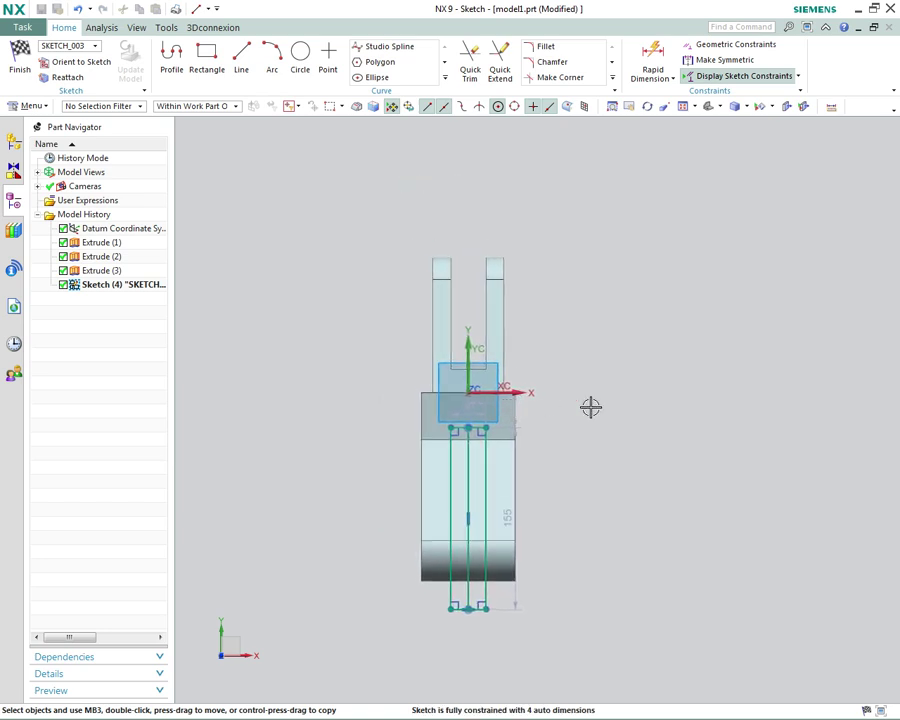
mouse_move(590, 407)
middle_mouse_down()
mouse_move(446, 512)
mouse_move(363, 485)
middle_mouse_up()
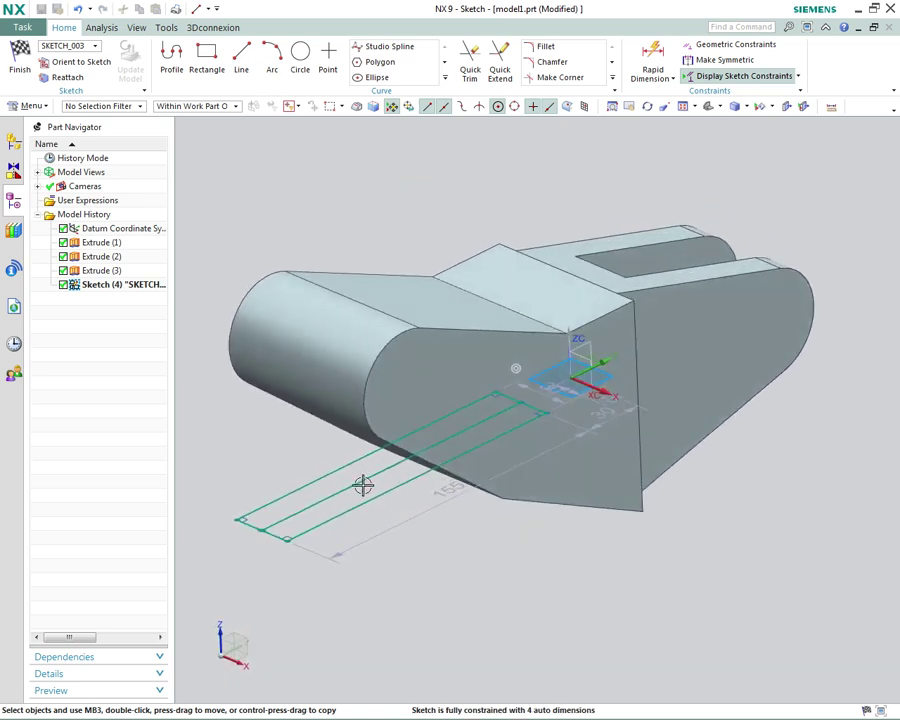
left_click(358, 481)
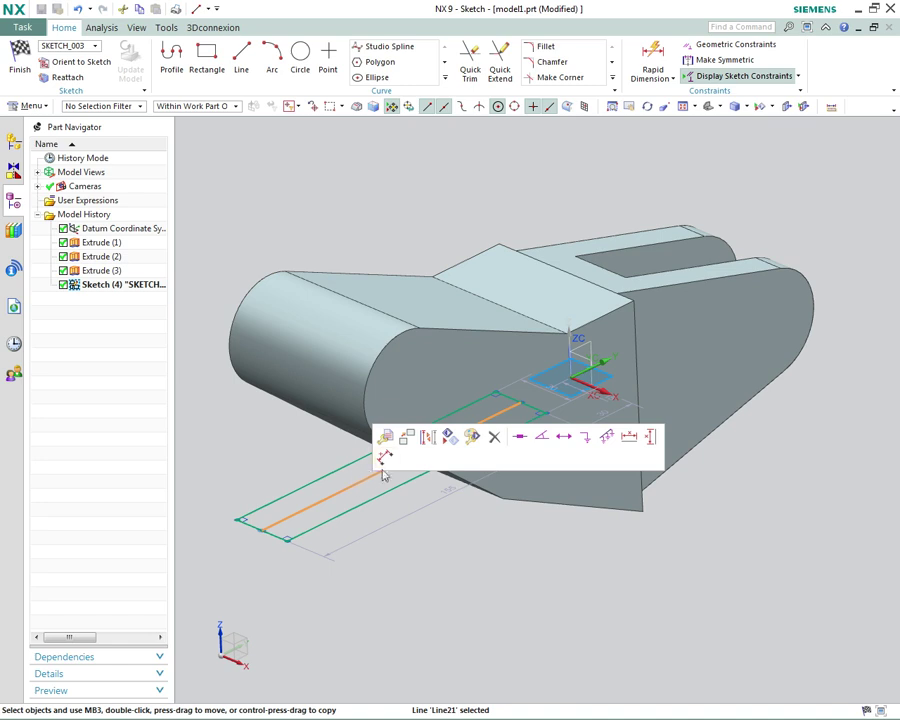
left_click(426, 443)
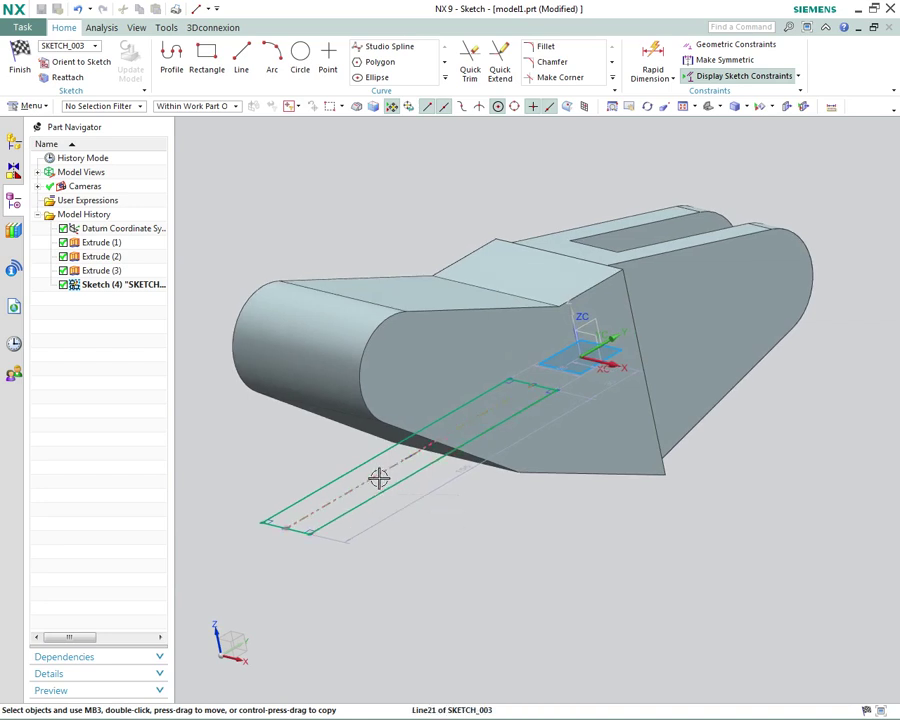
- Constrain the reference centre line to be collinear with the sketch's vertical axis, and return to a view square to the sketch
left_click(378, 478)
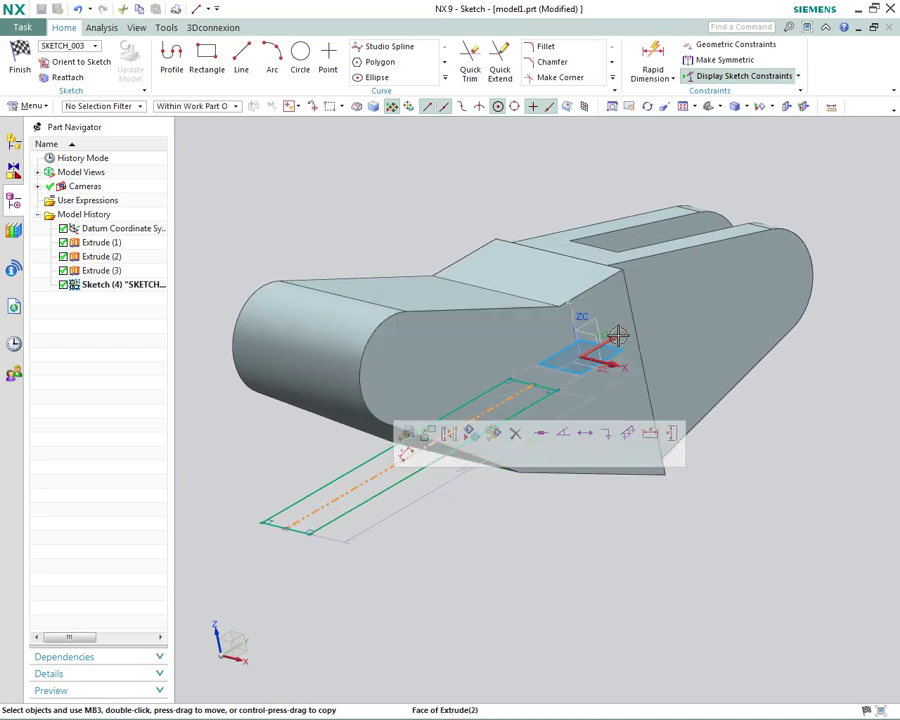
left_click(618, 334)
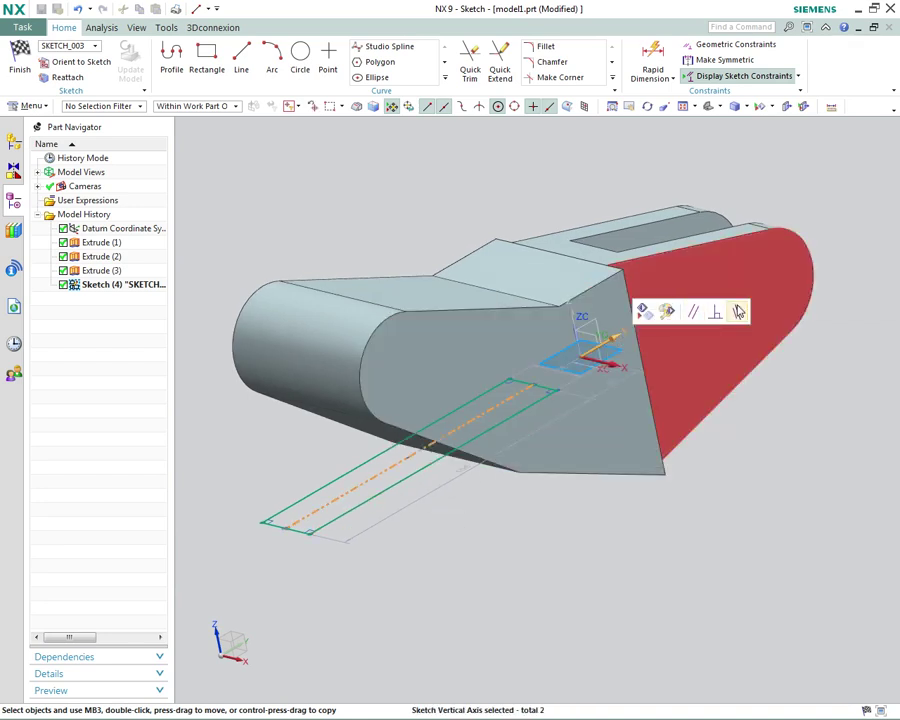
left_click(738, 313)
mouse_move(773, 418)
middle_mouse_down()
mouse_move(782, 542)
mouse_move(784, 532)
mouse_move(775, 534)
middle_mouse_up()
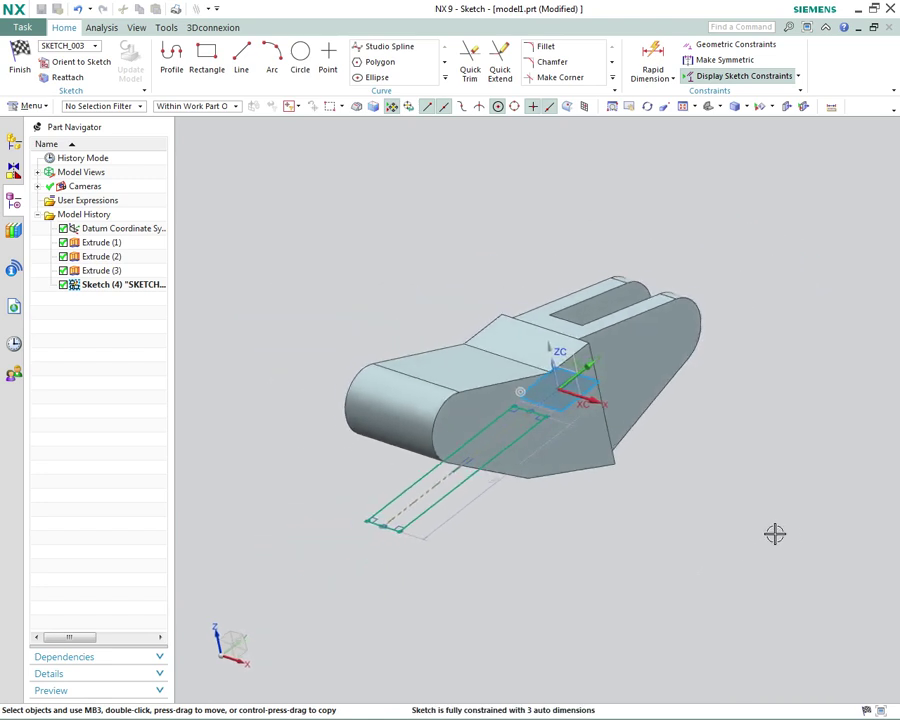
right_click(734, 548)
left_click(748, 549)
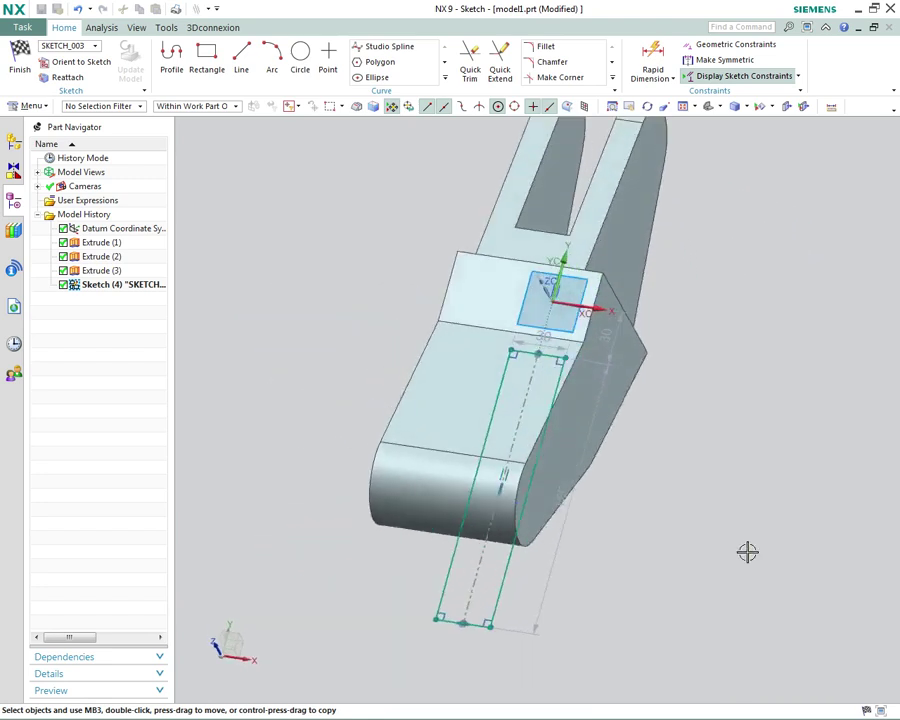
scroll(756, 420, "down", 4)
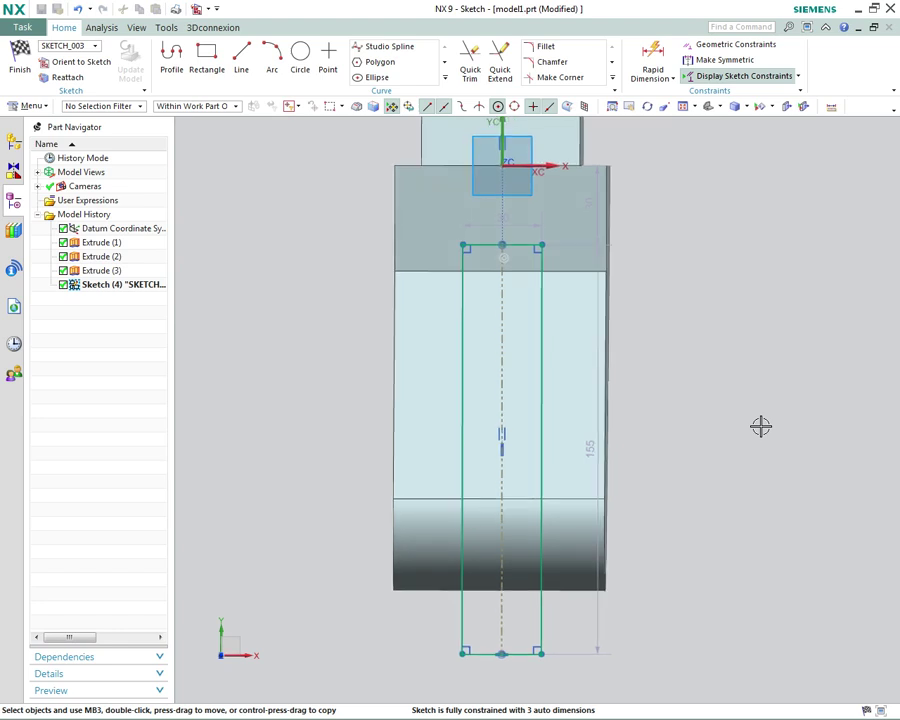
- Dimension the rectangle's outer short side and set its width to 40 mm
left_click(654, 70)
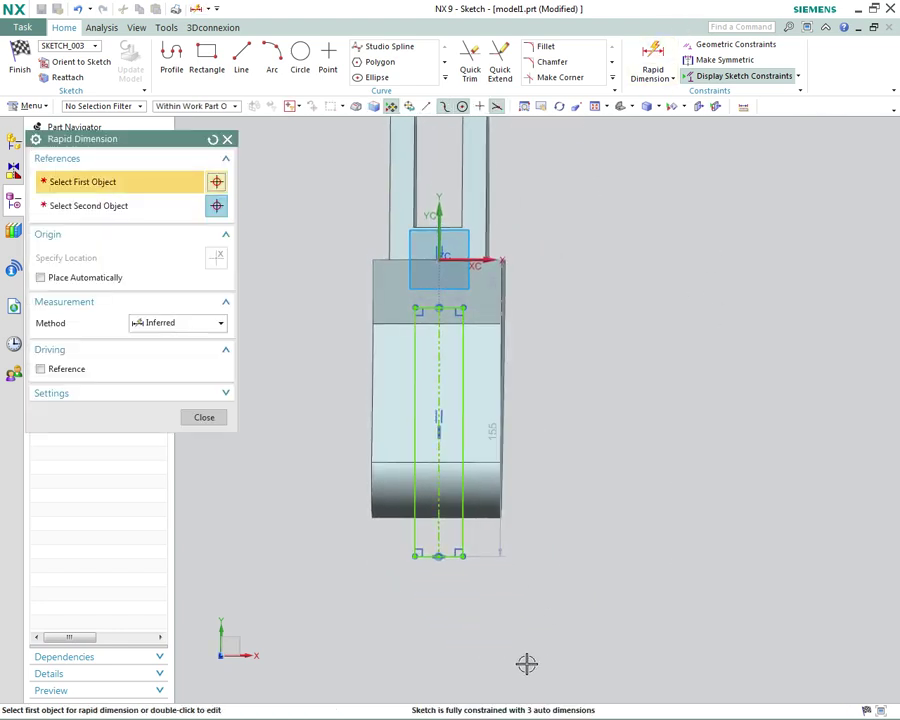
left_click(455, 557)
left_click(527, 601)
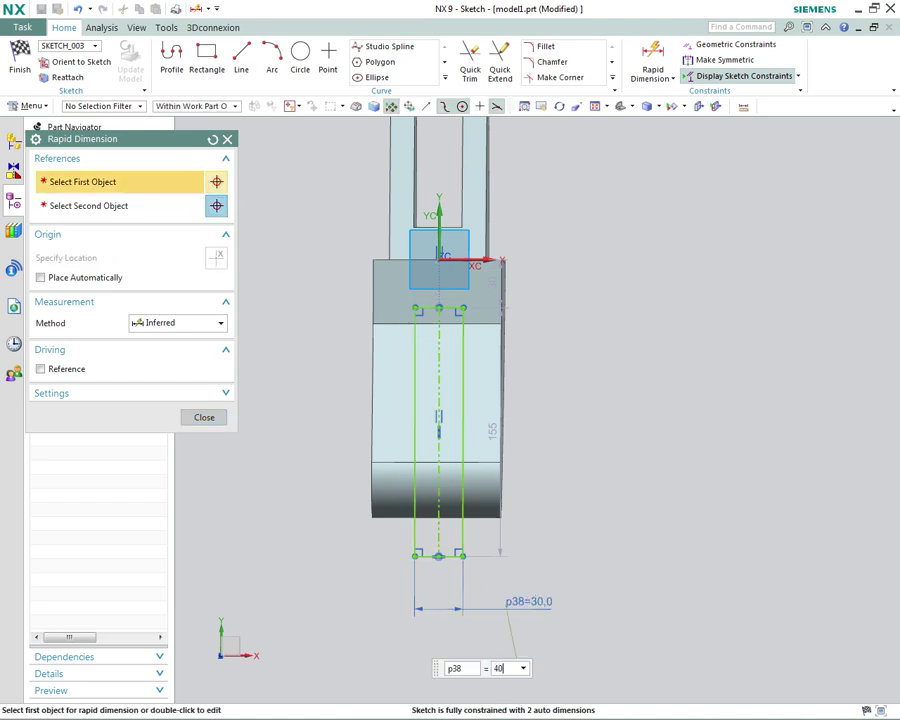
key("Return")
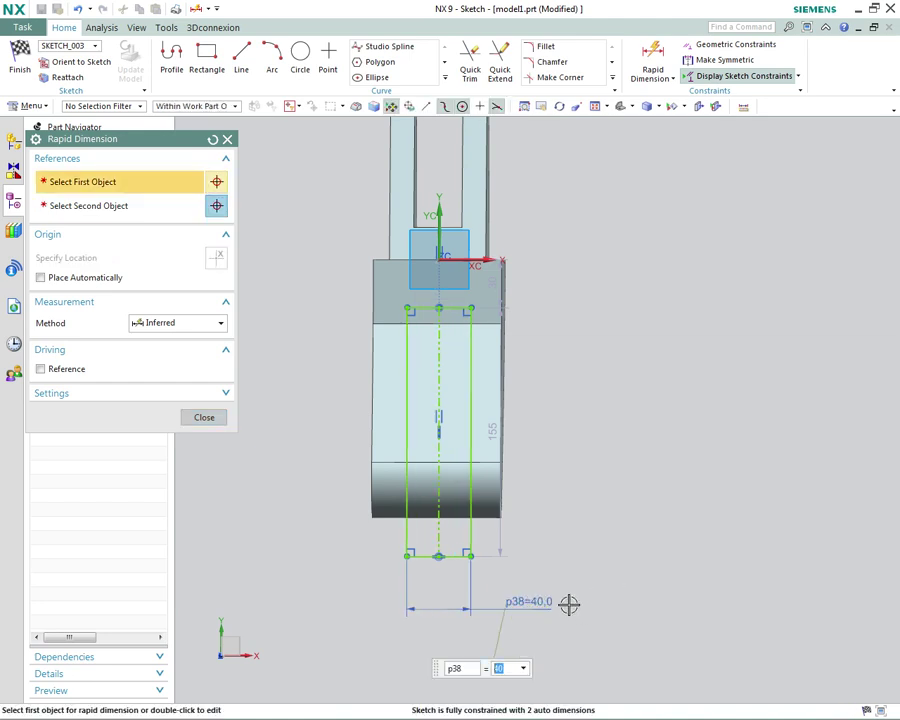
left_click(204, 417)
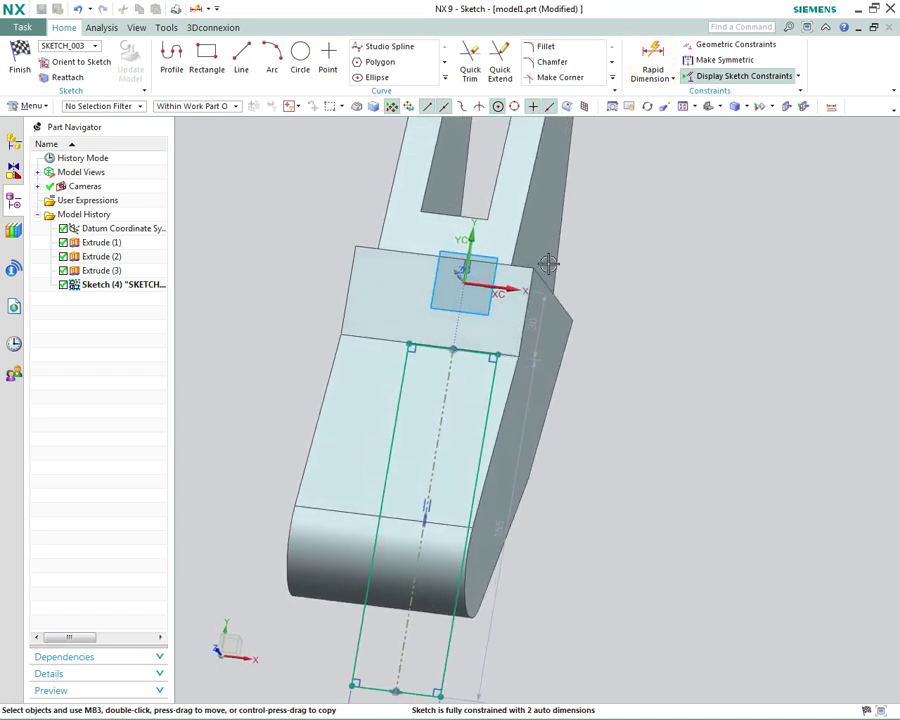
right_click(627, 323)
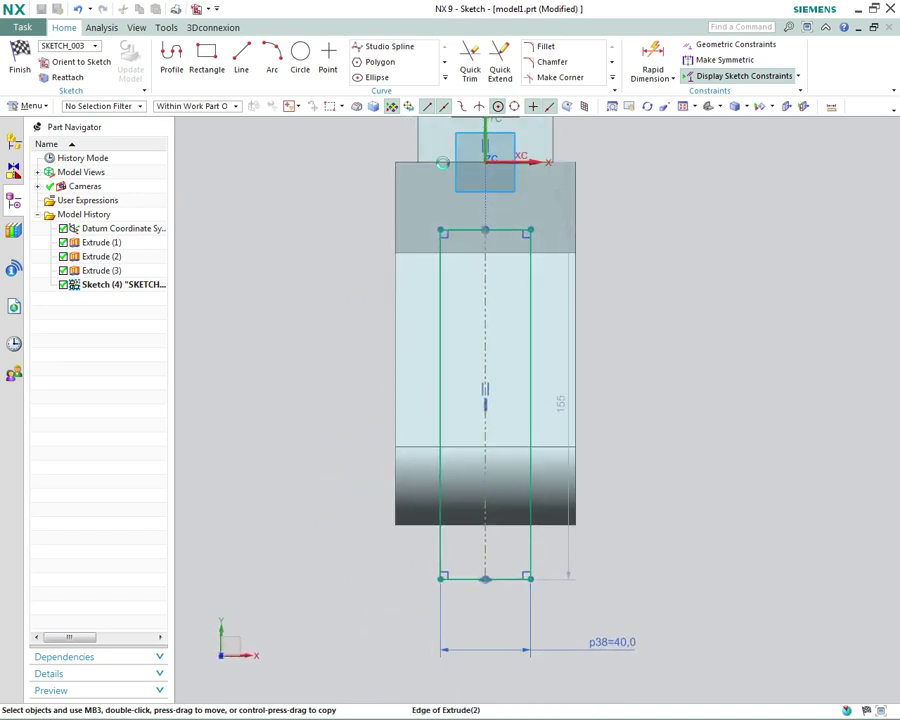
left_click(442, 163)
left_click(460, 230)
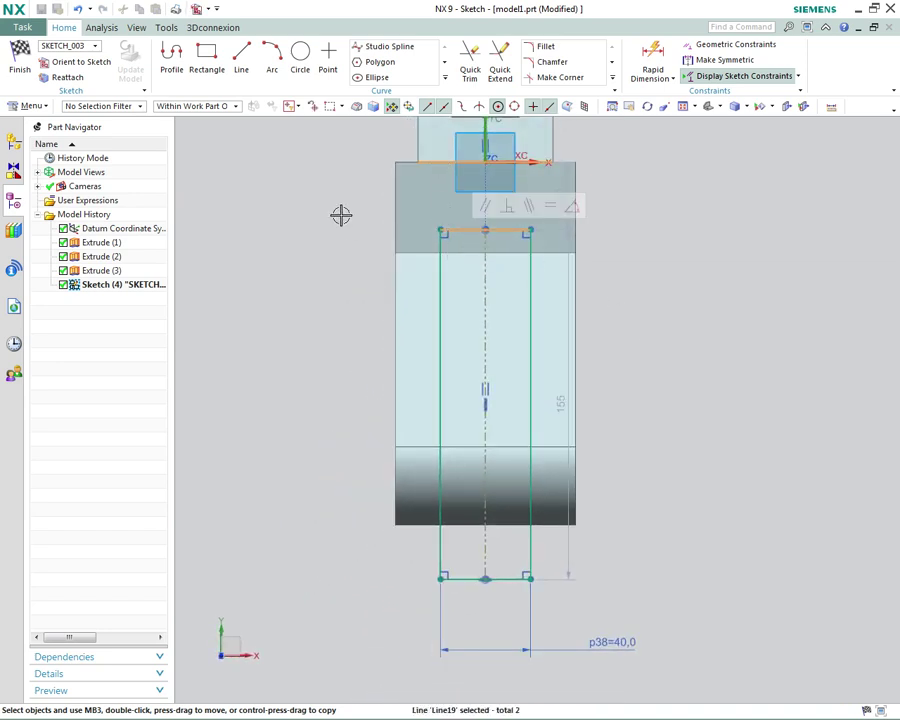
key("Escape")
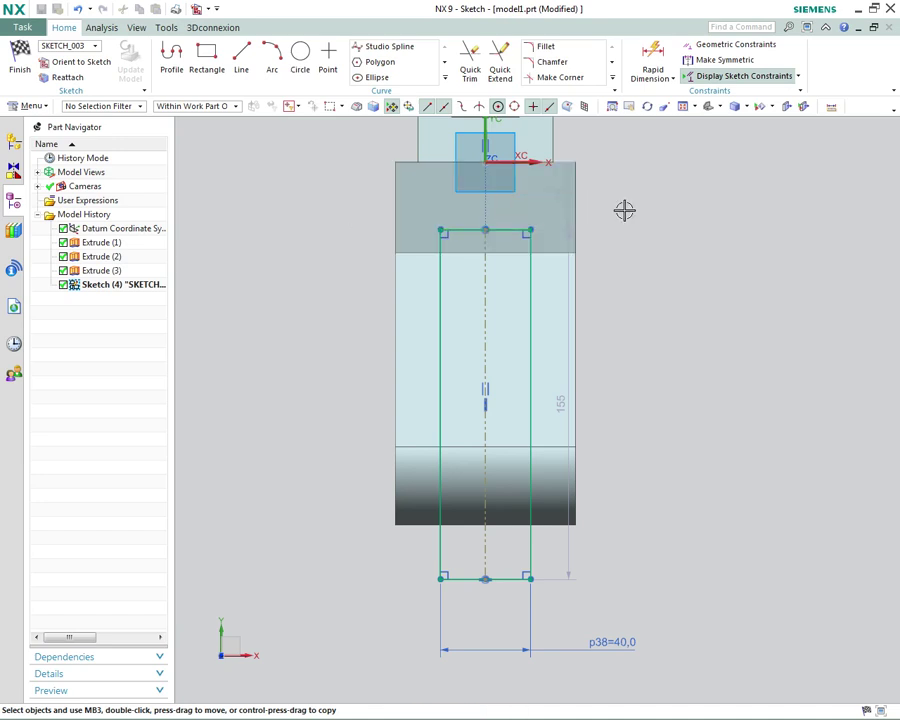
- Dimension the rectangle's inner short side from the sketch's horizontal axis and set the distance to 20 mm
left_click(650, 52)
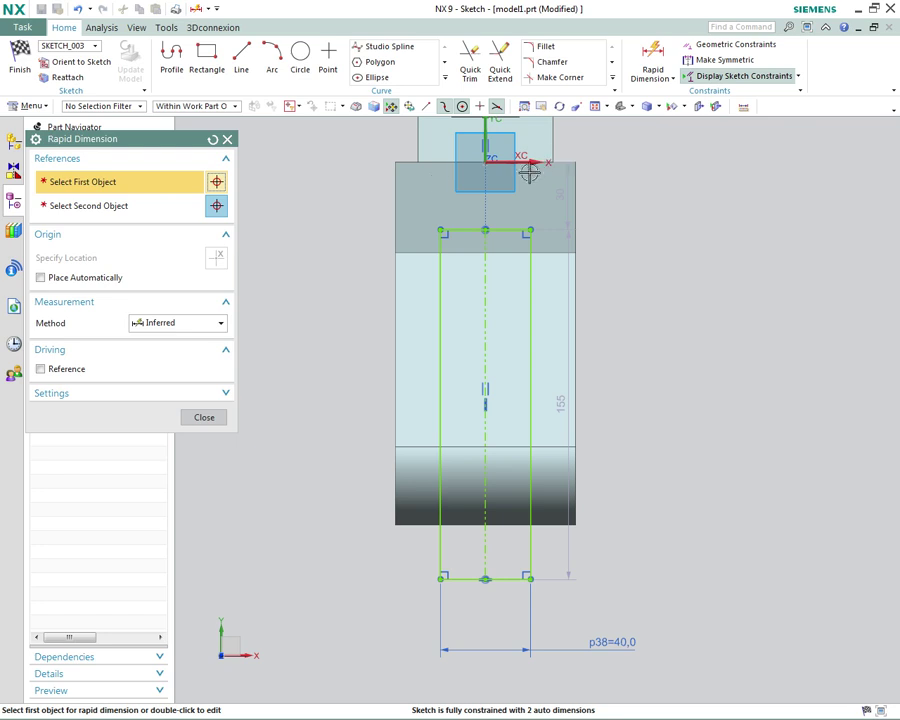
left_click(450, 230)
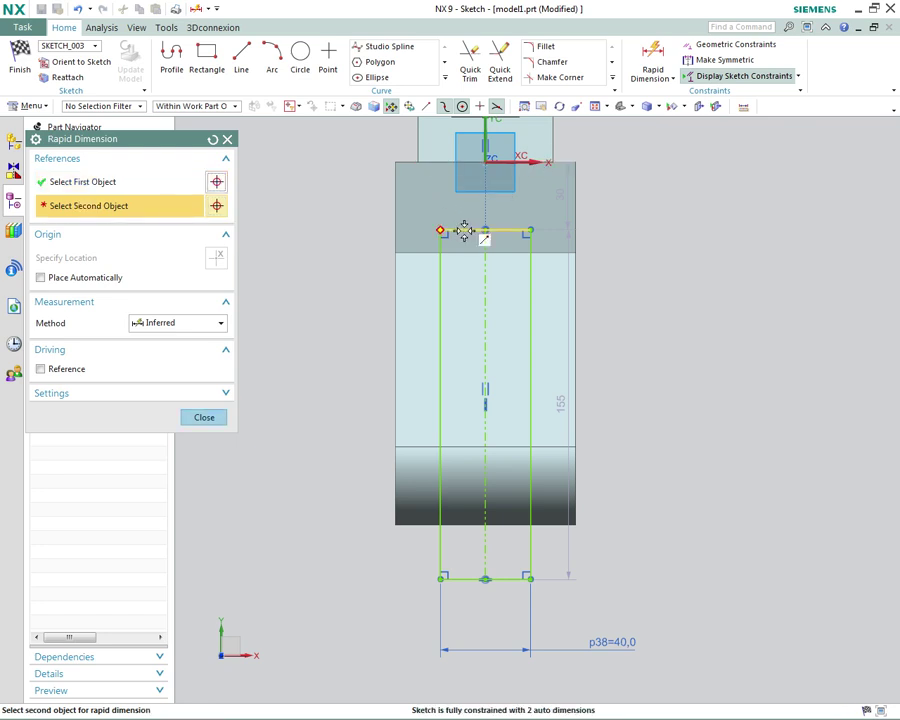
left_click(464, 230)
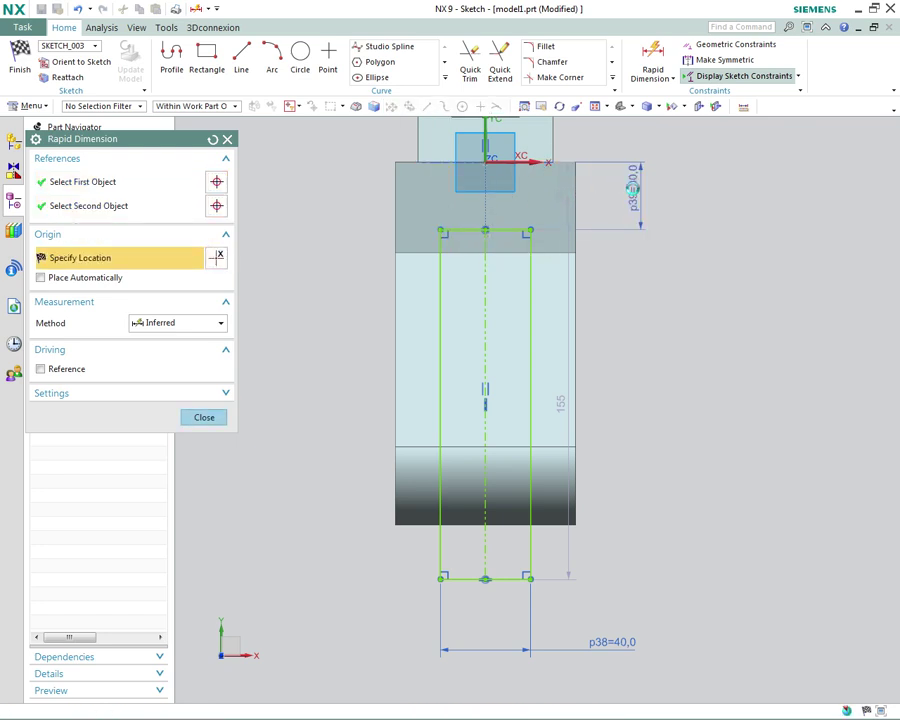
left_click(640, 187)
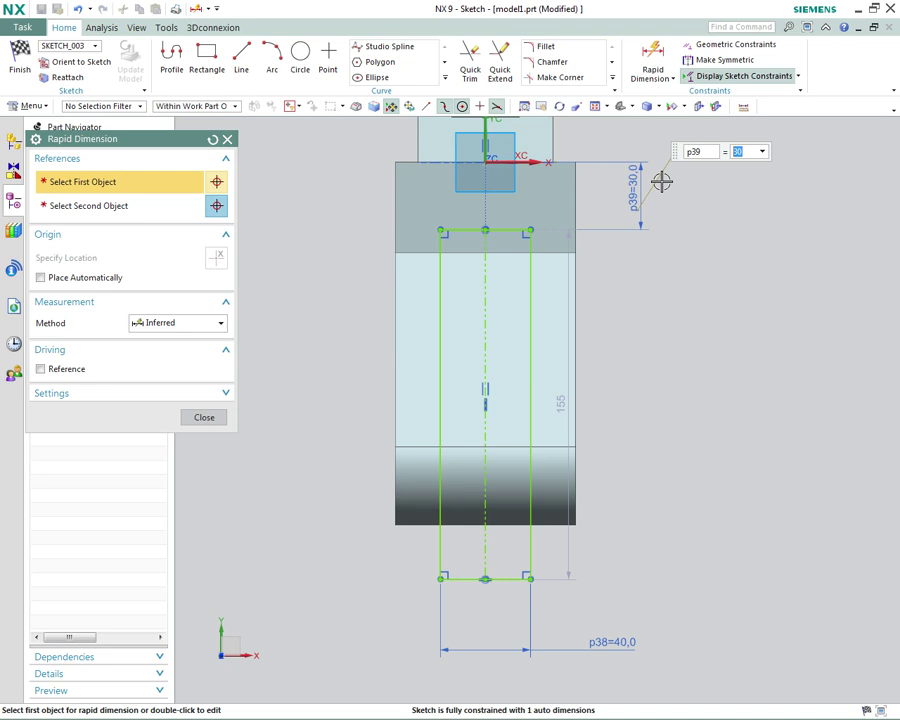
type("20")
key("Return")
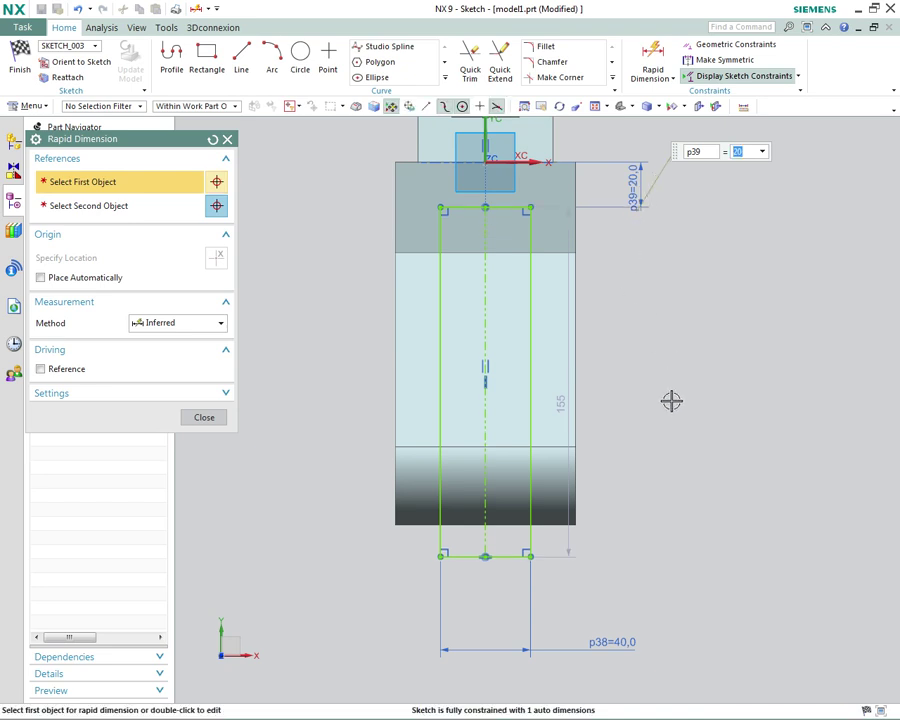
left_click(203, 418)
- Finish the slot sketch and extrude it as a subtraction with a symmetric distance of 200 mm to cut through the wider arm
mouse_move(846, 425)
middle_mouse_down()
mouse_move(747, 563)
mouse_move(707, 489)
middle_mouse_up()
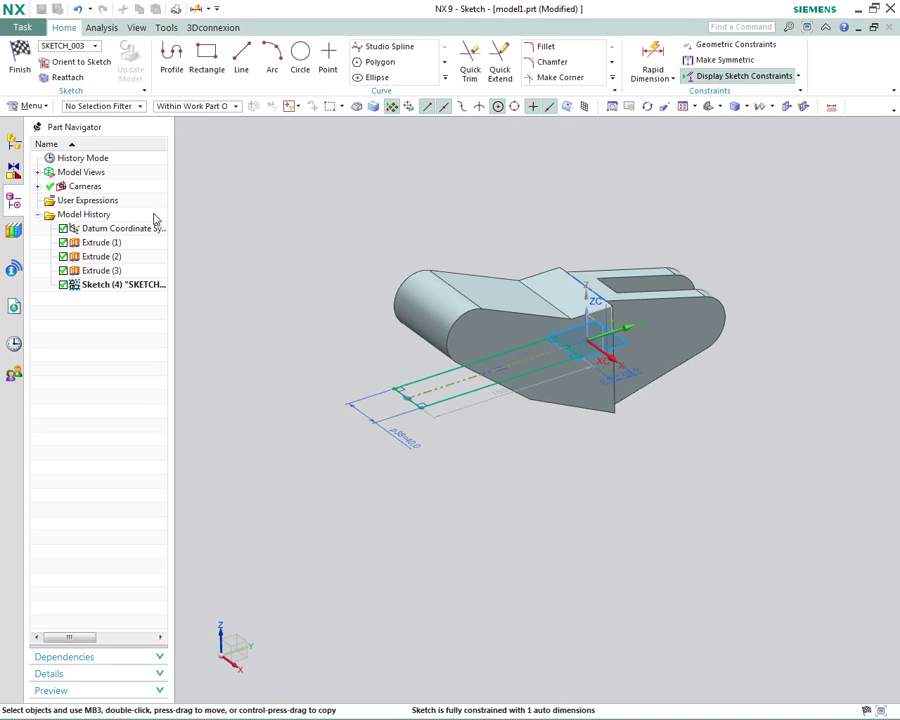
right_click(294, 201)
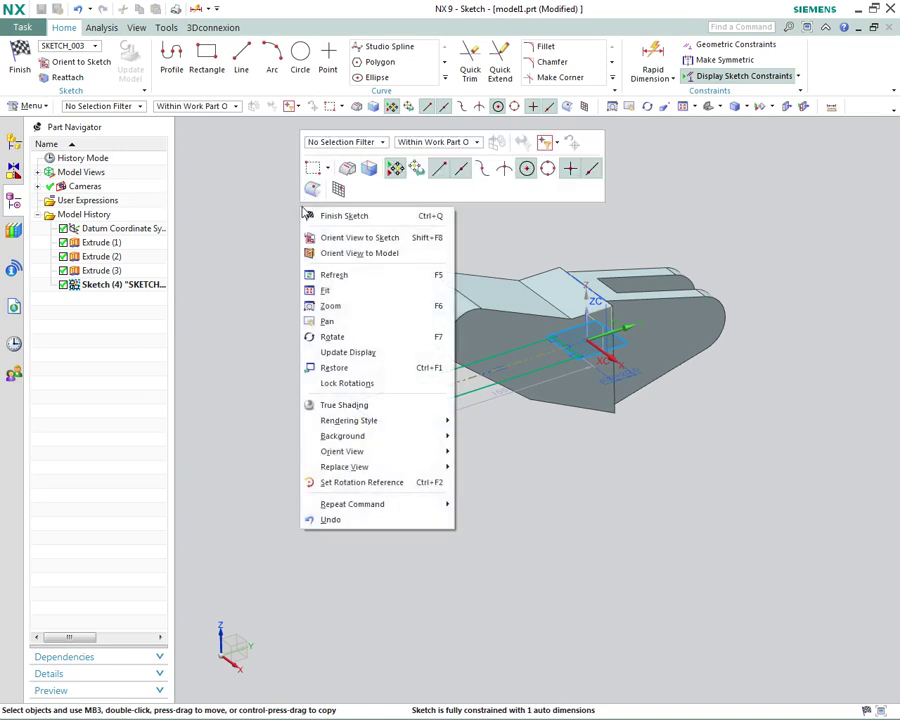
left_click(322, 214)
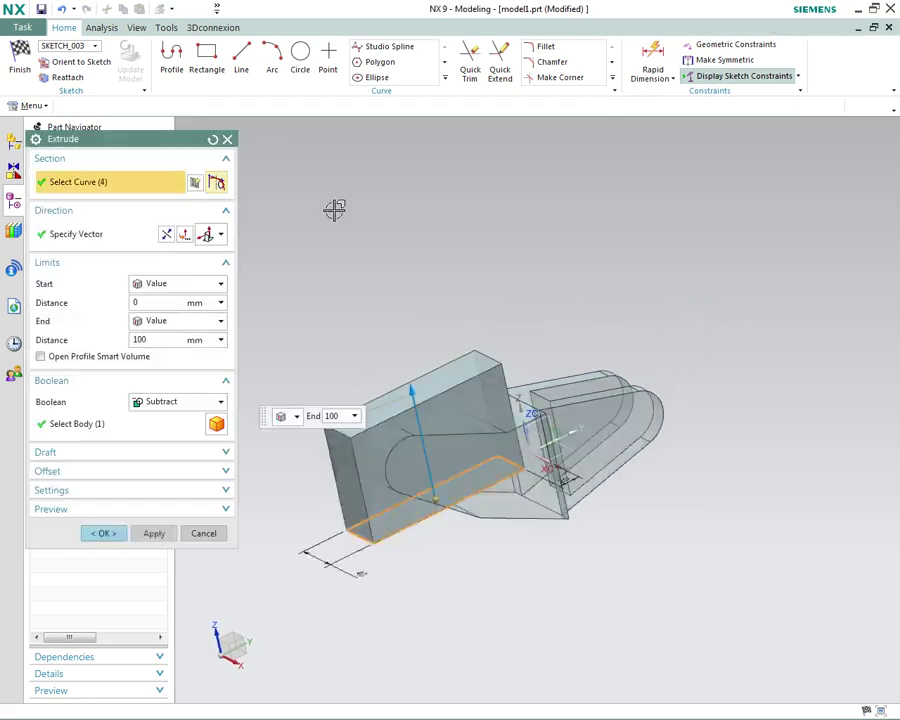
left_click(176, 286)
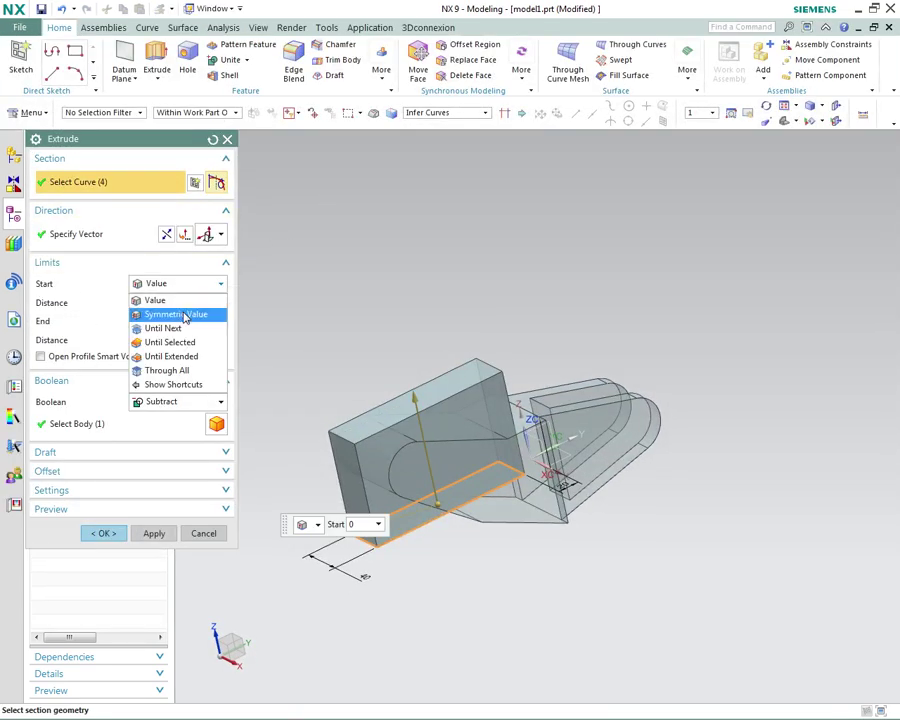
left_click(182, 313)
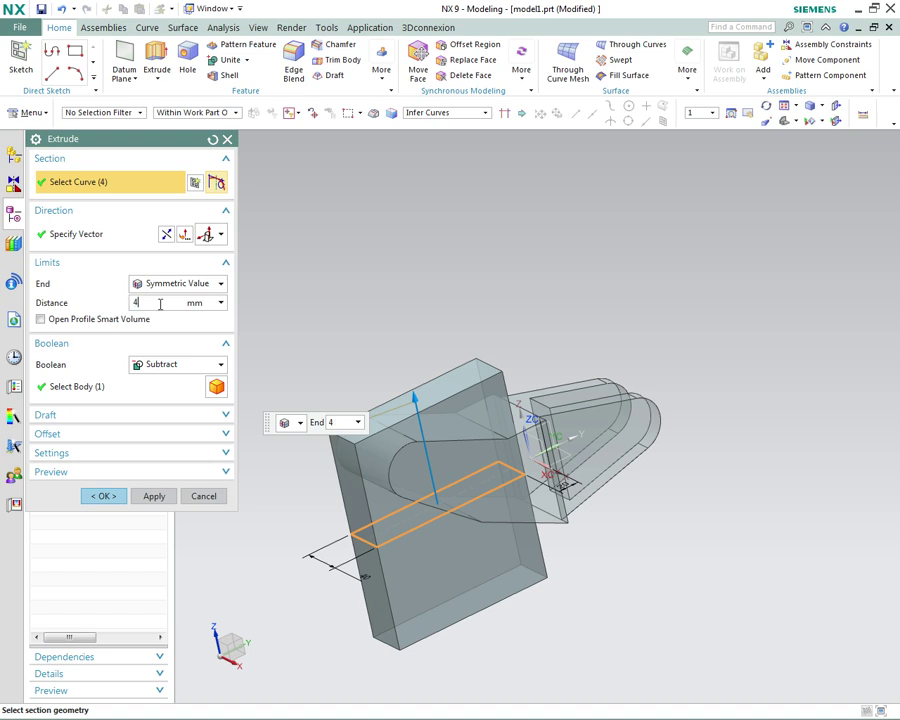
key("Return")
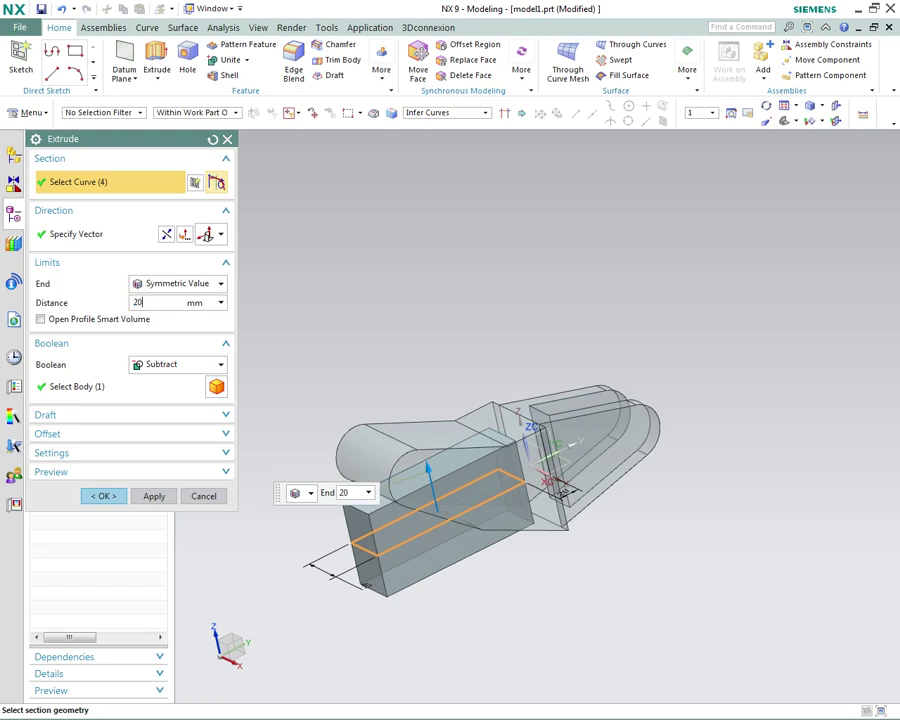
type("200")
key("Return")
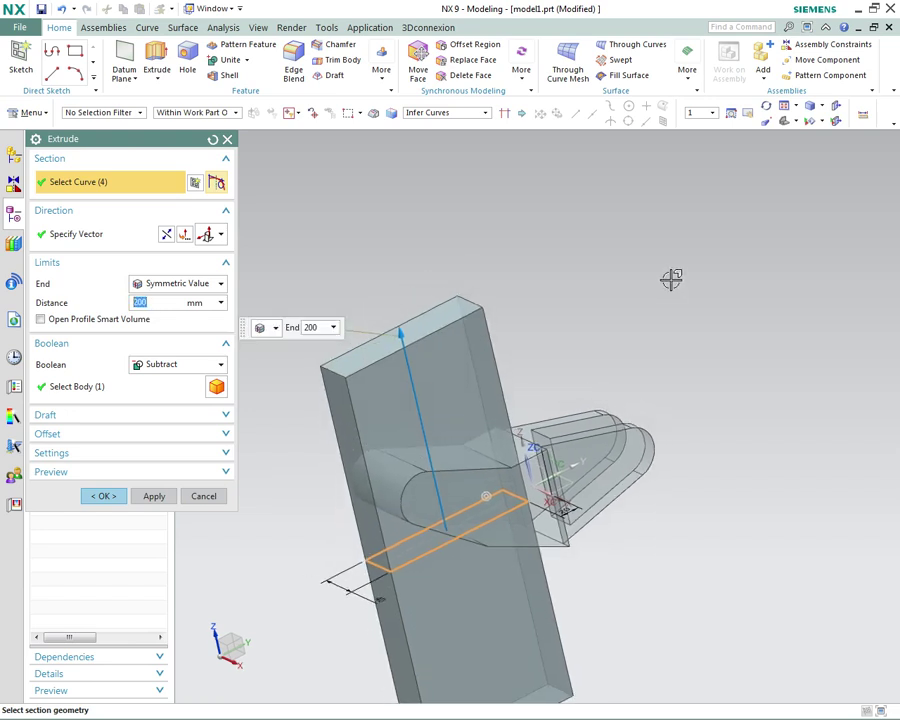
middle_click_drag(400, 330, 348, 283)
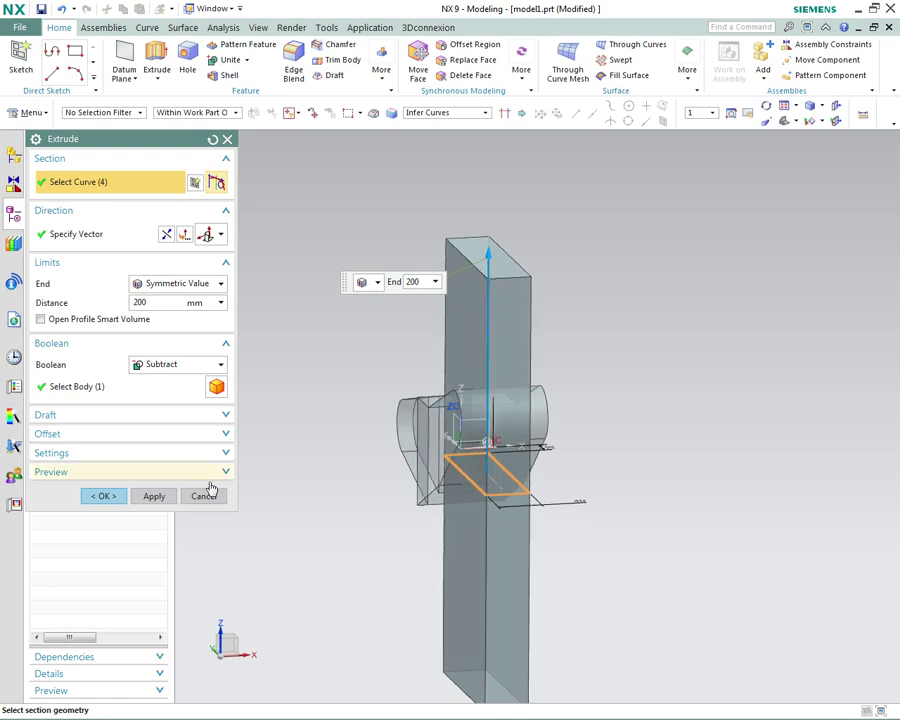
left_click(118, 497)
- Save the part under the name model1.prt
middle_click_drag(430, 431, 661, 327)
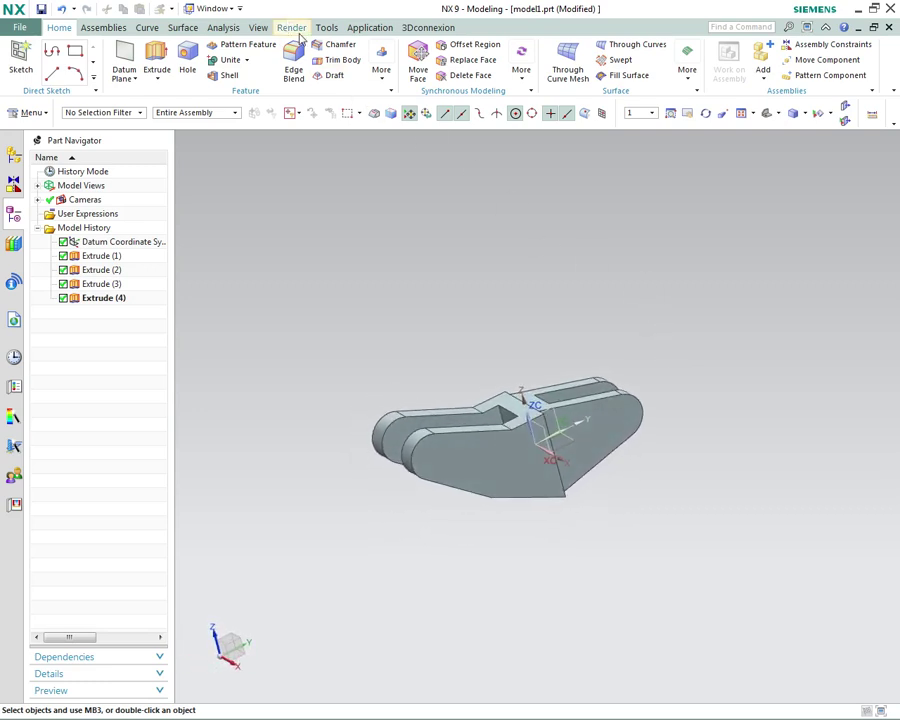
left_click(41, 9)
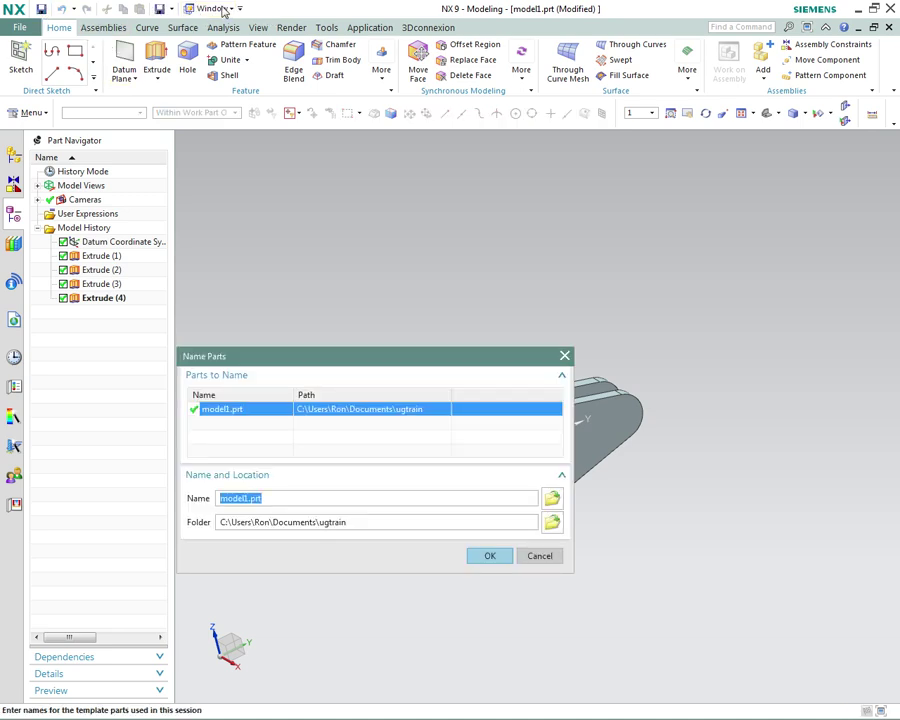
left_click(500, 556)
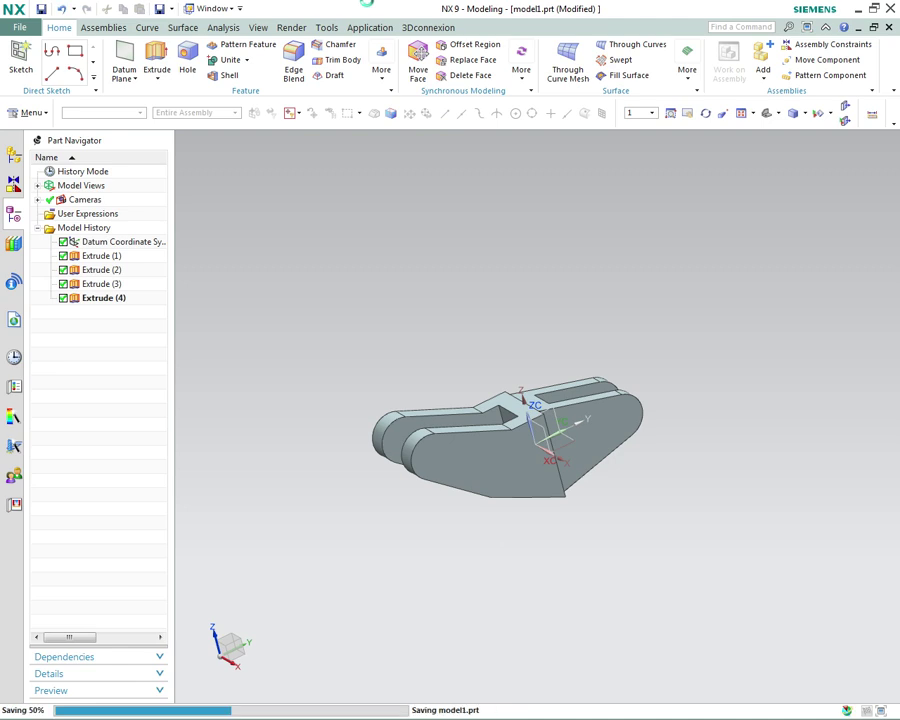
- Switch to double_clevis.prt to review the finished reference part, and return to model1.prt
left_click(227, 9)
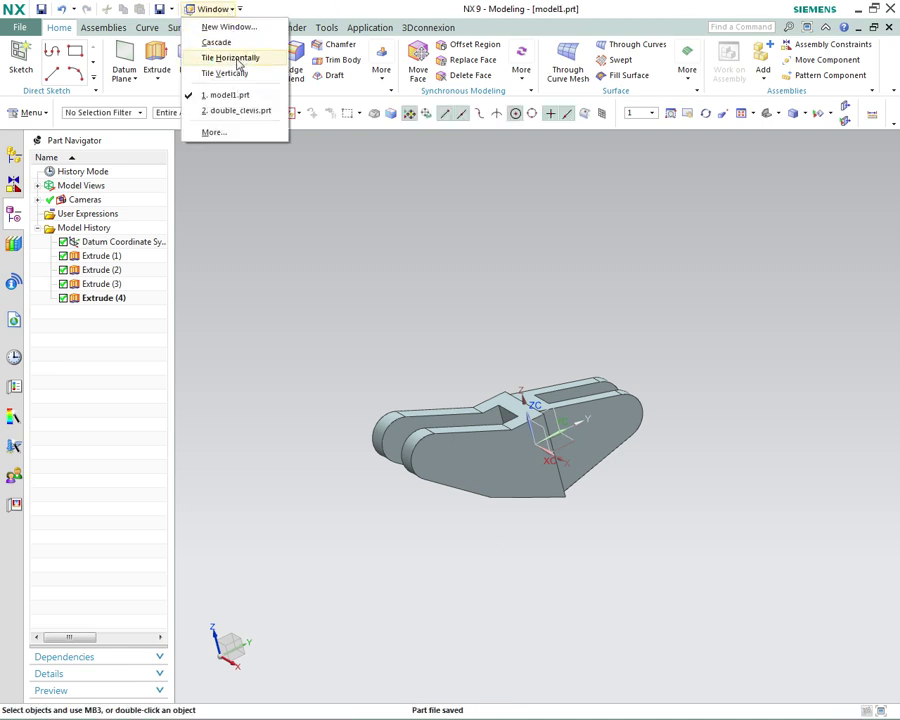
left_click(250, 112)
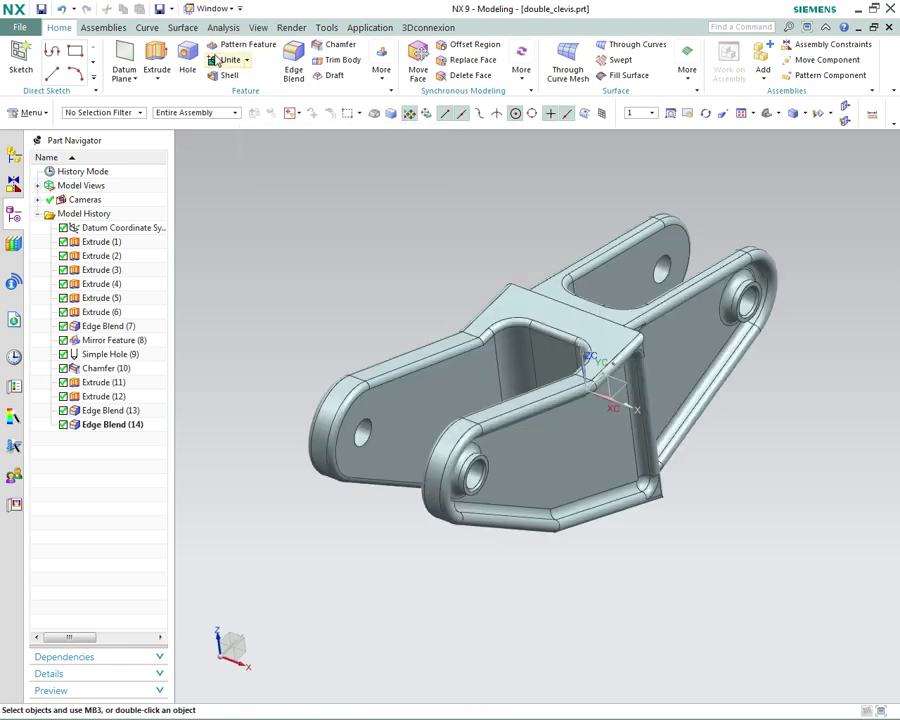
left_click(205, 9)
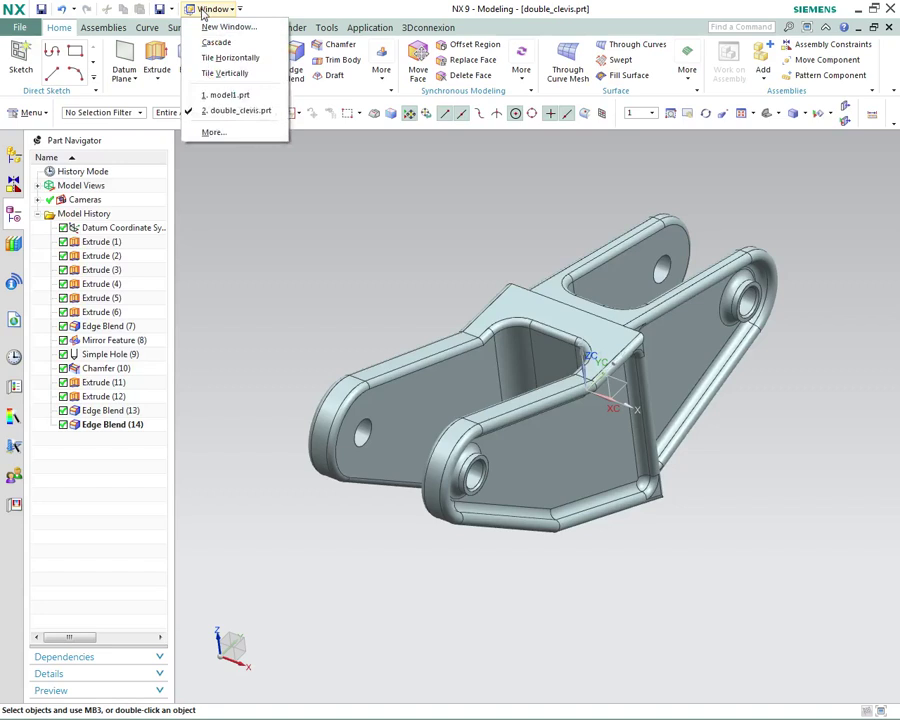
left_click(228, 96)
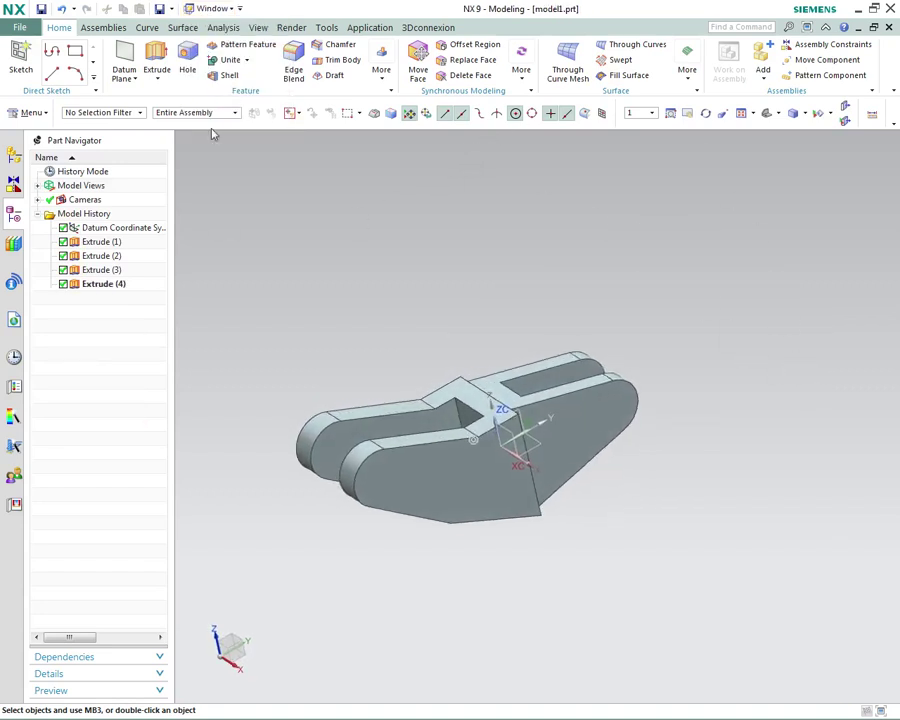
- Start a new extrude and create its section sketch on the outer side face of the first, narrower arm
left_click(157, 60)
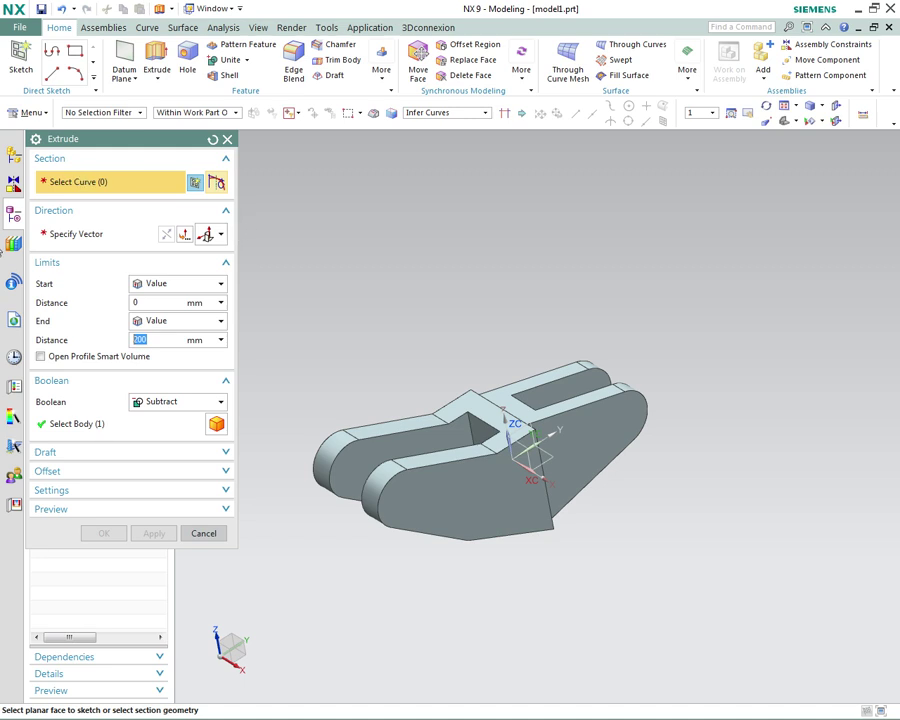
left_click(195, 184)
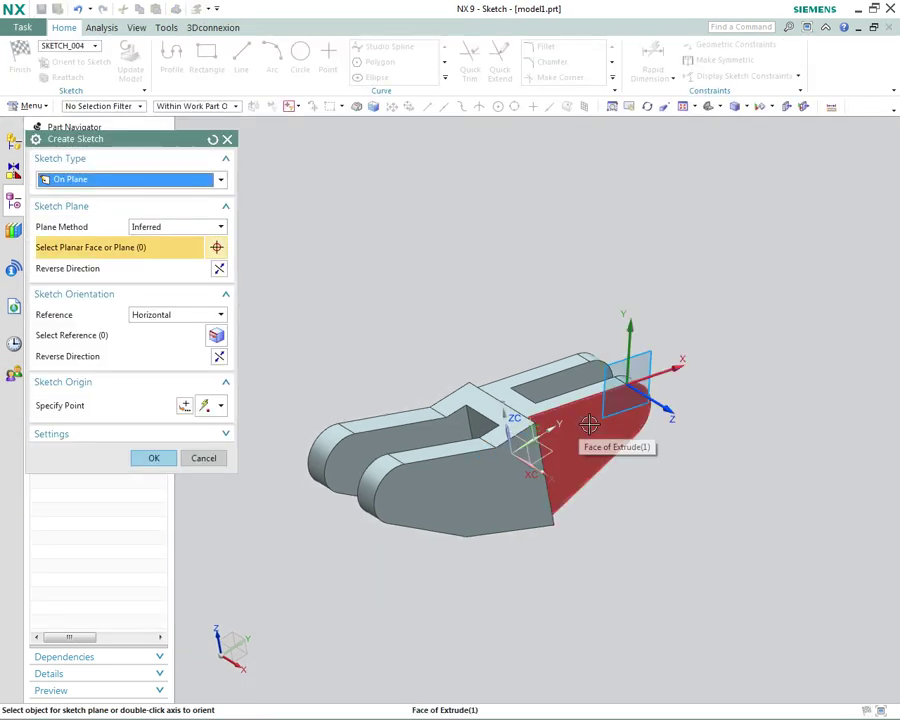
left_click(589, 424)
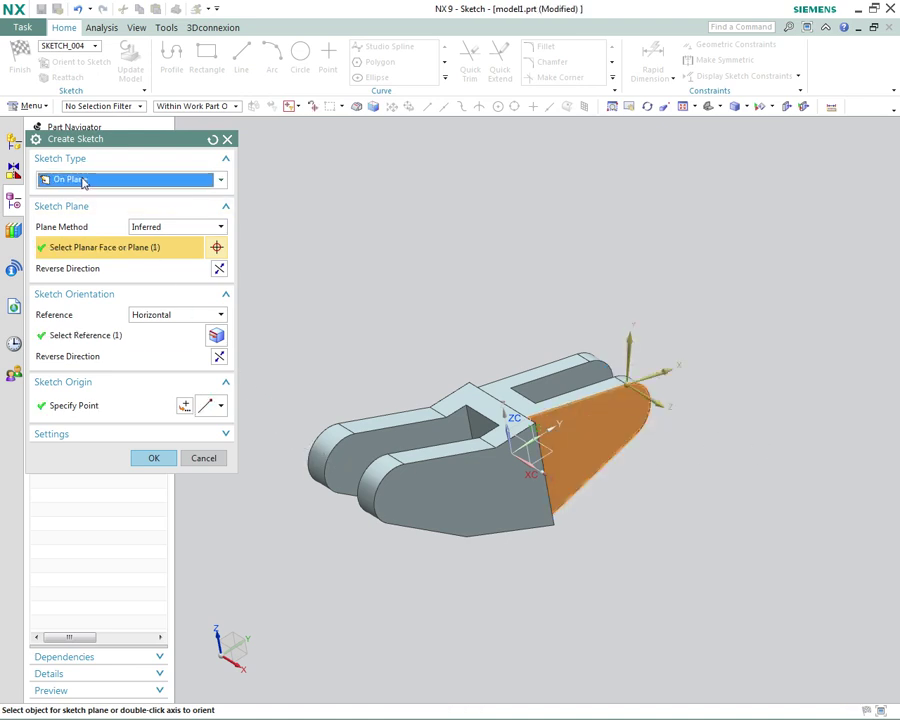
left_click(152, 459)
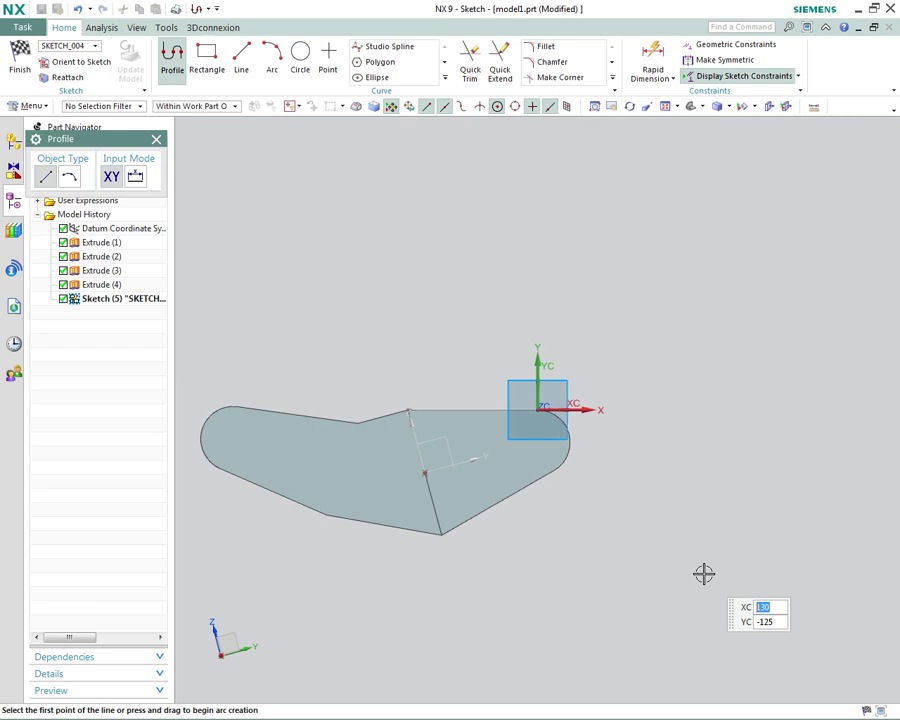
- Start an Offset Curve using connected curves and select the boundary edges of the first arm's side face
scroll(704, 573, "up", 5)
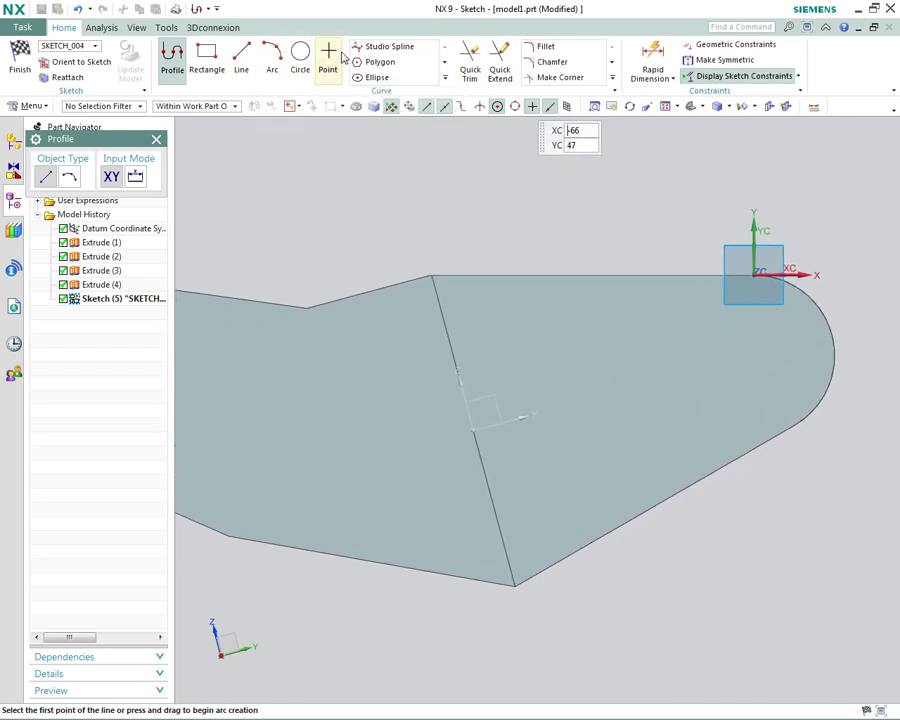
left_click(446, 63)
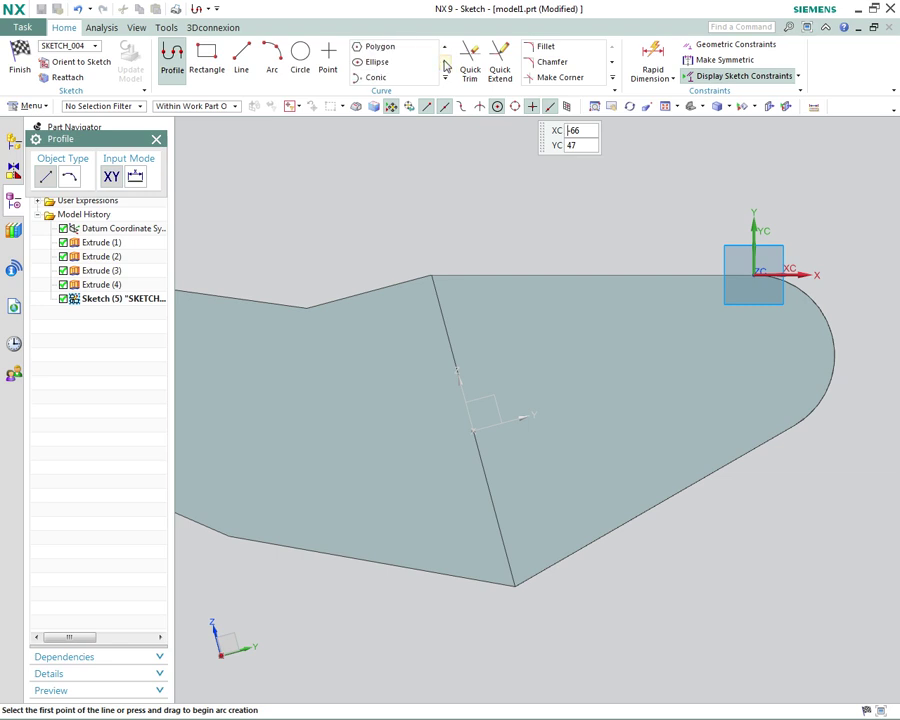
left_click(445, 82)
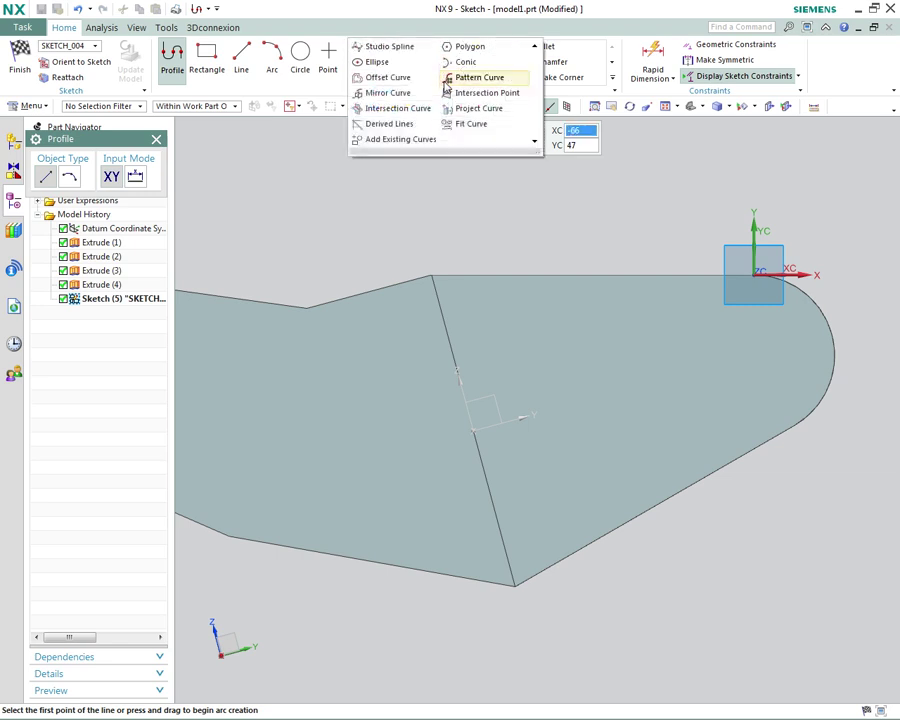
left_click(388, 78)
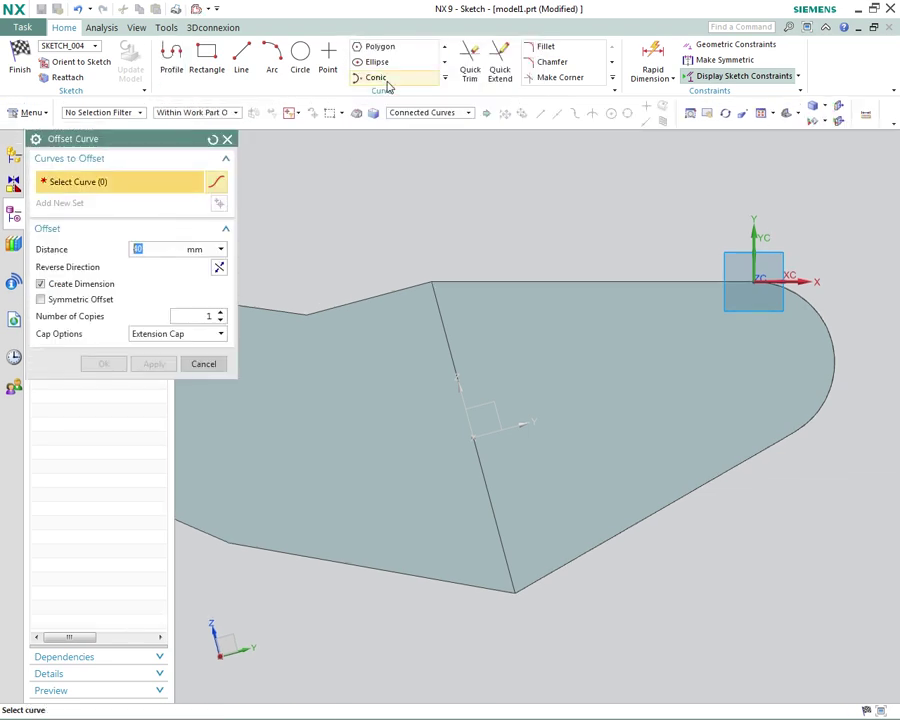
left_click(470, 115)
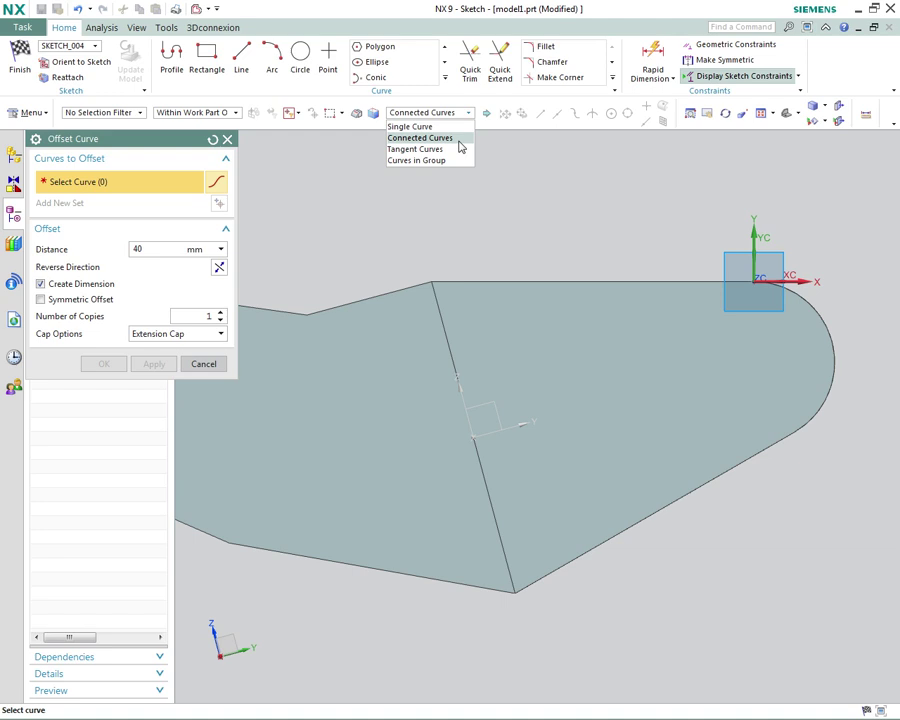
left_click(446, 139)
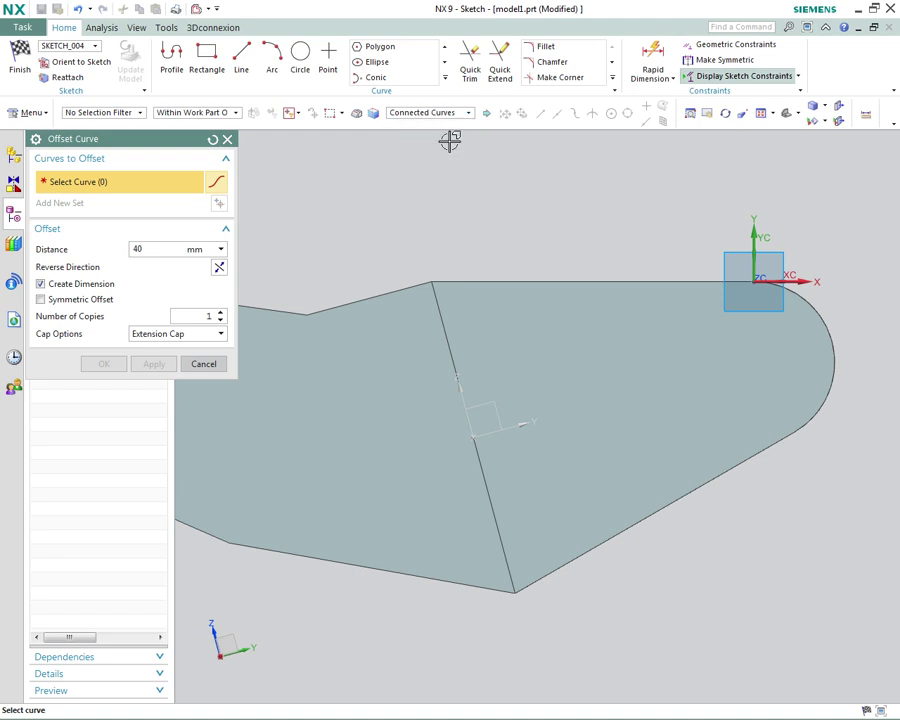
left_click(570, 282)
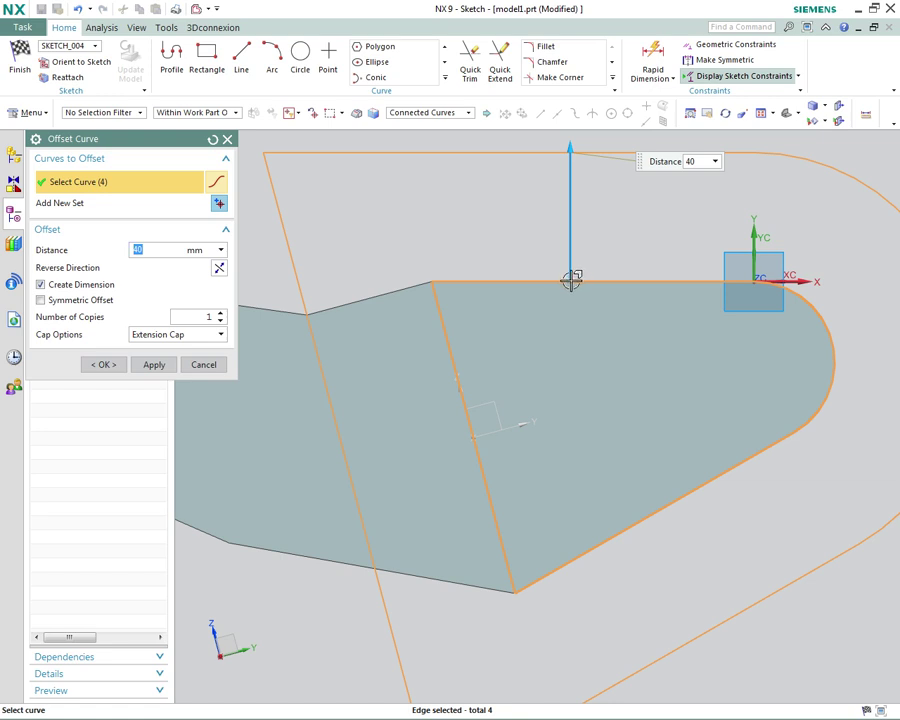
- Offset the selected boundary edges 6 mm inward on the first arm's side face and create the offset curves
scroll(570, 282, "down", 5)
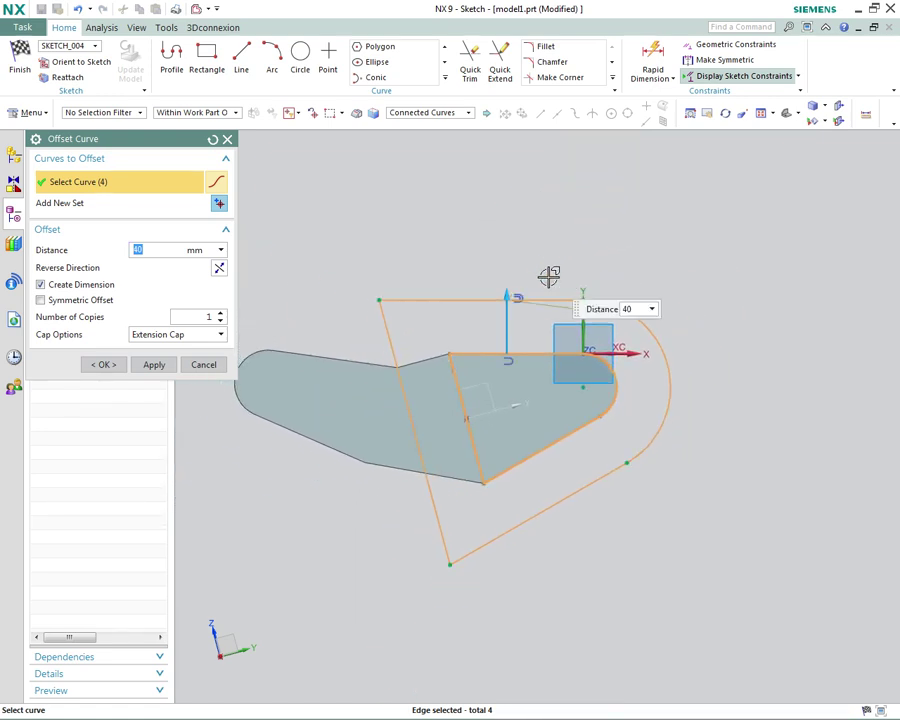
left_click(220, 270)
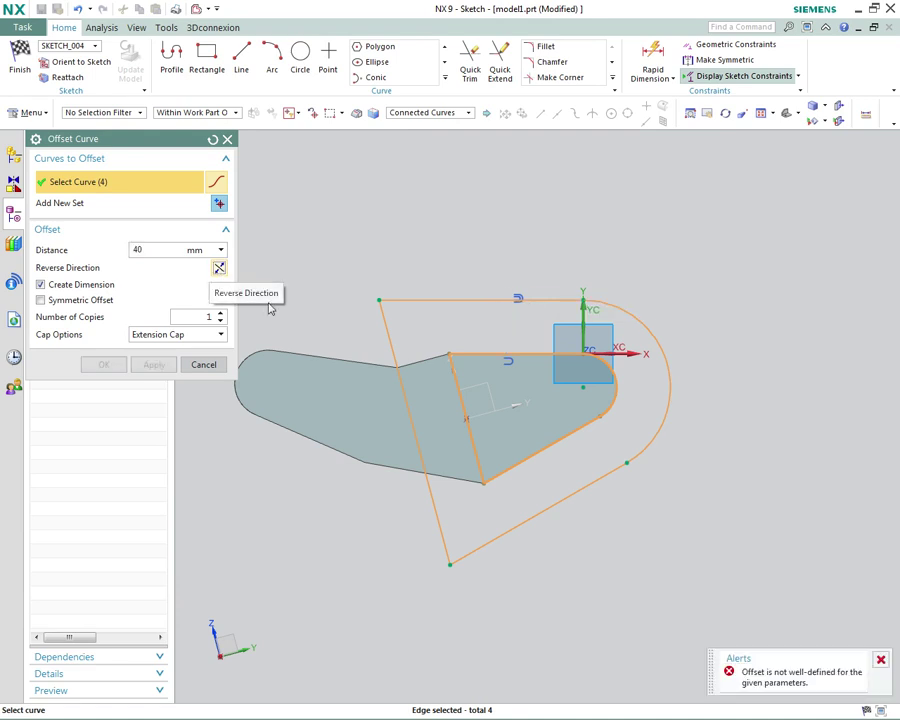
left_click(884, 661)
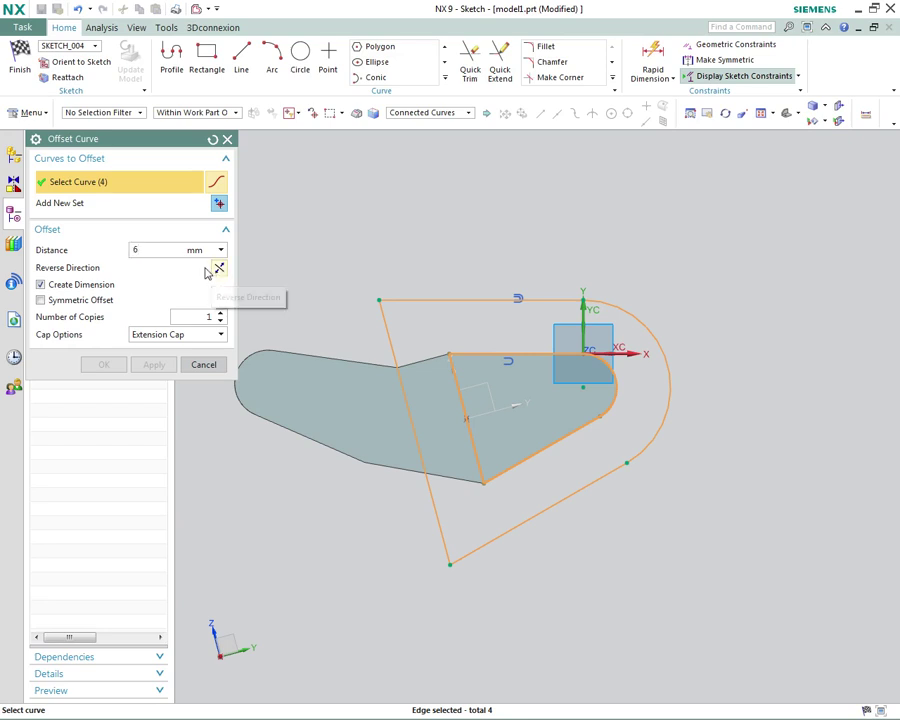
key("Return")
scroll(453, 413, "up", 5)
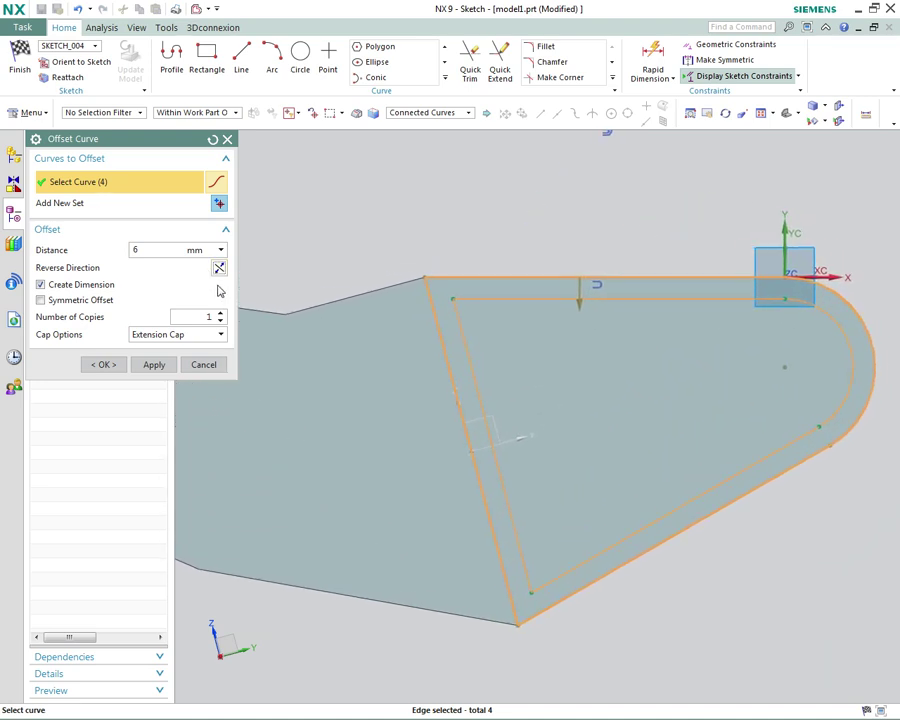
left_click(219, 274)
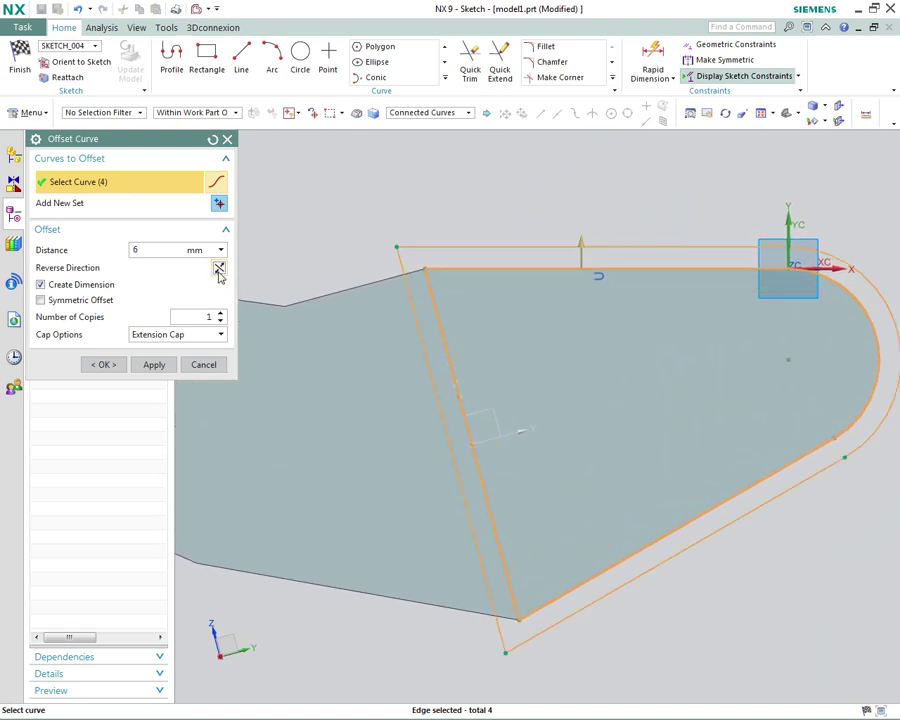
left_click(219, 274)
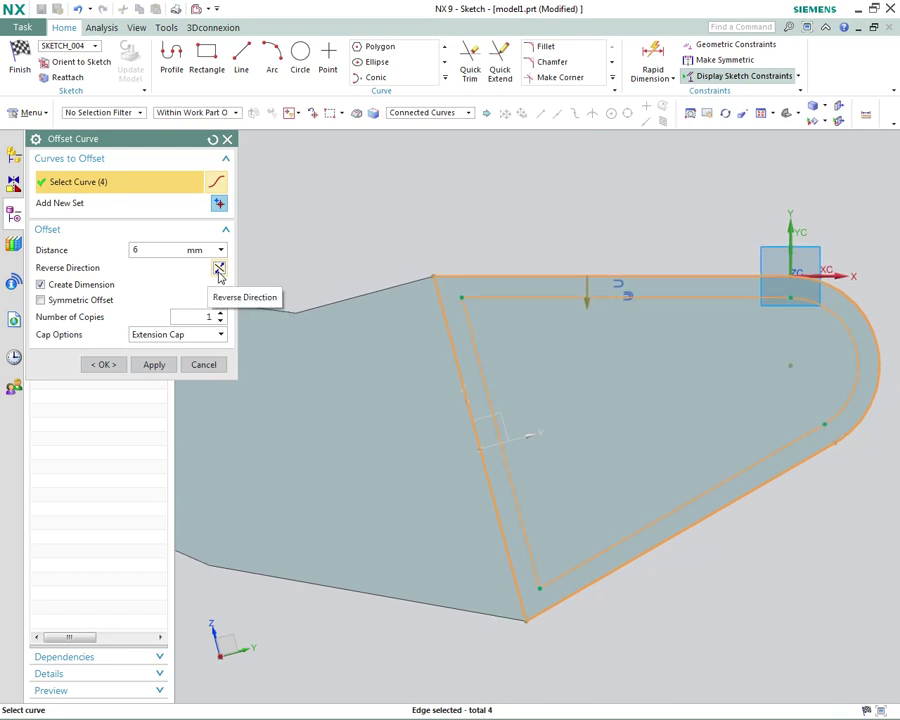
left_click(116, 366)
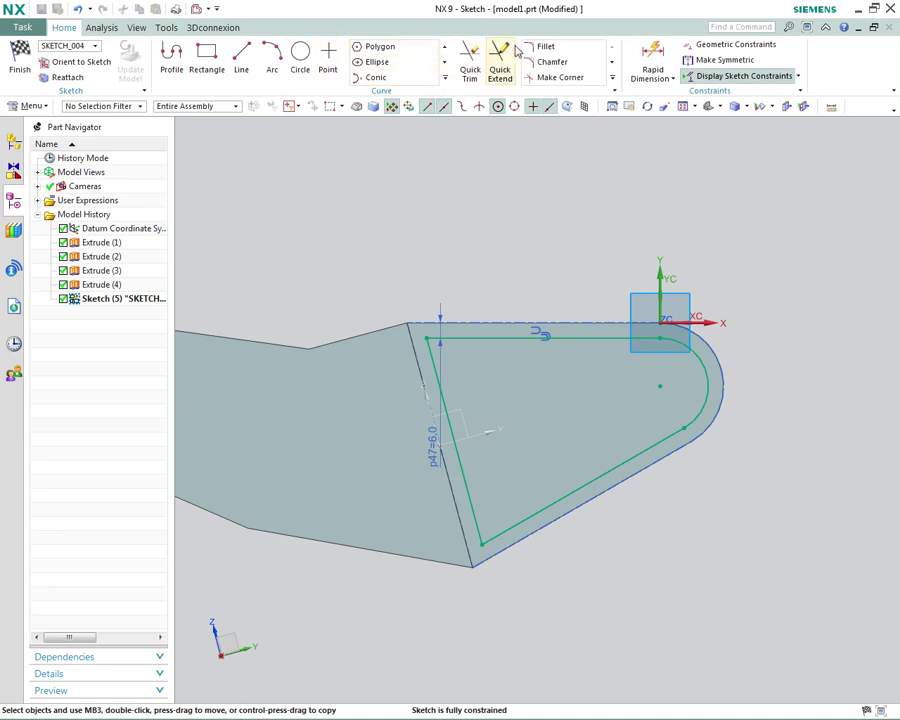
- Fillet the two sharp corners of the offset profile, at both ends of its slanted inner line, with a 5 mm radius
left_click(548, 47)
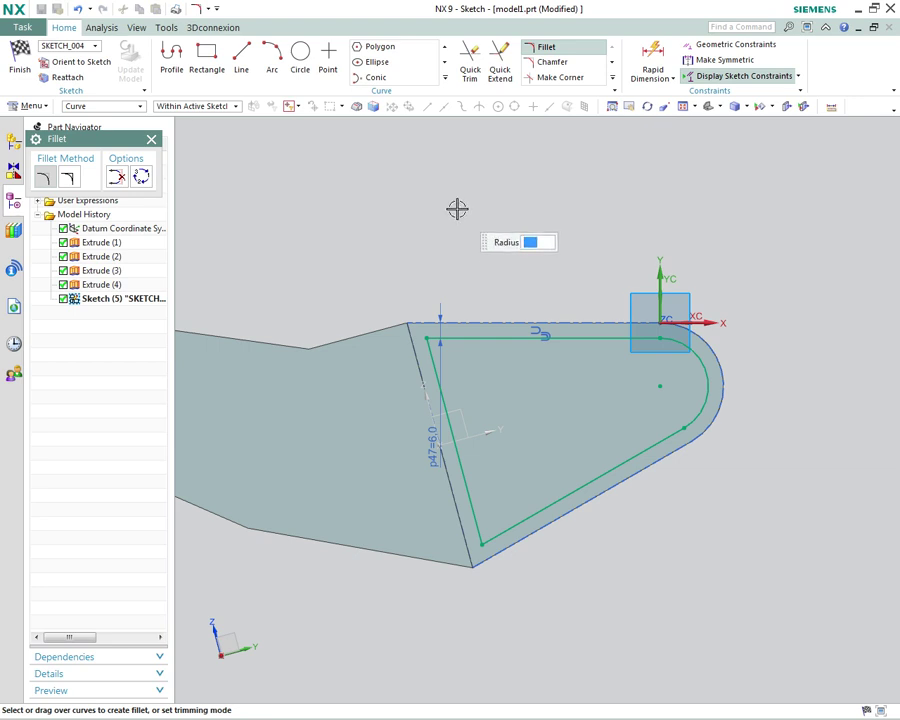
left_click(459, 340)
left_click(440, 365)
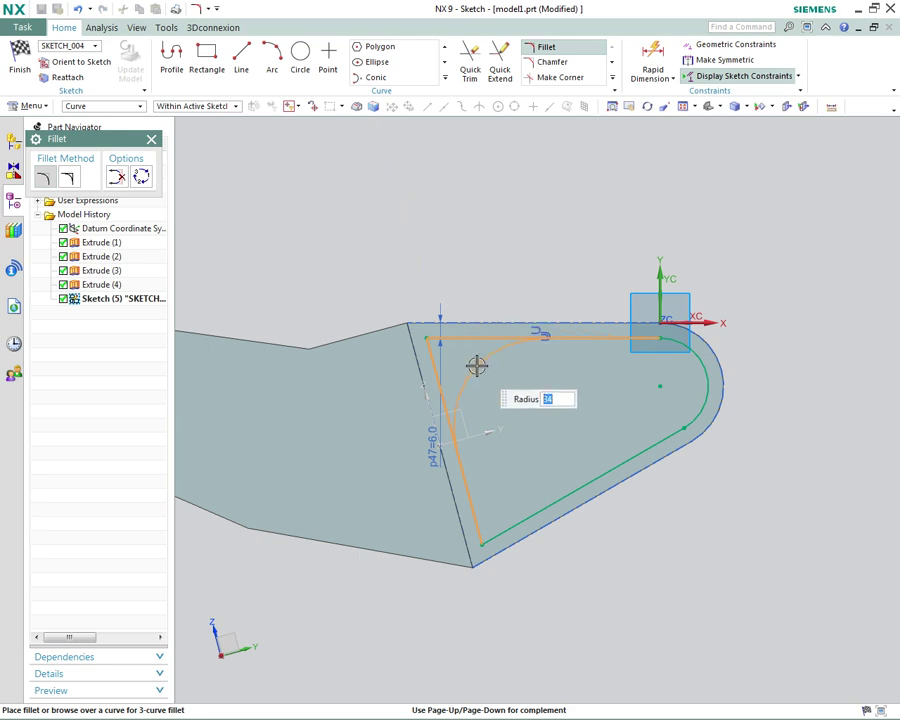
key("Return")
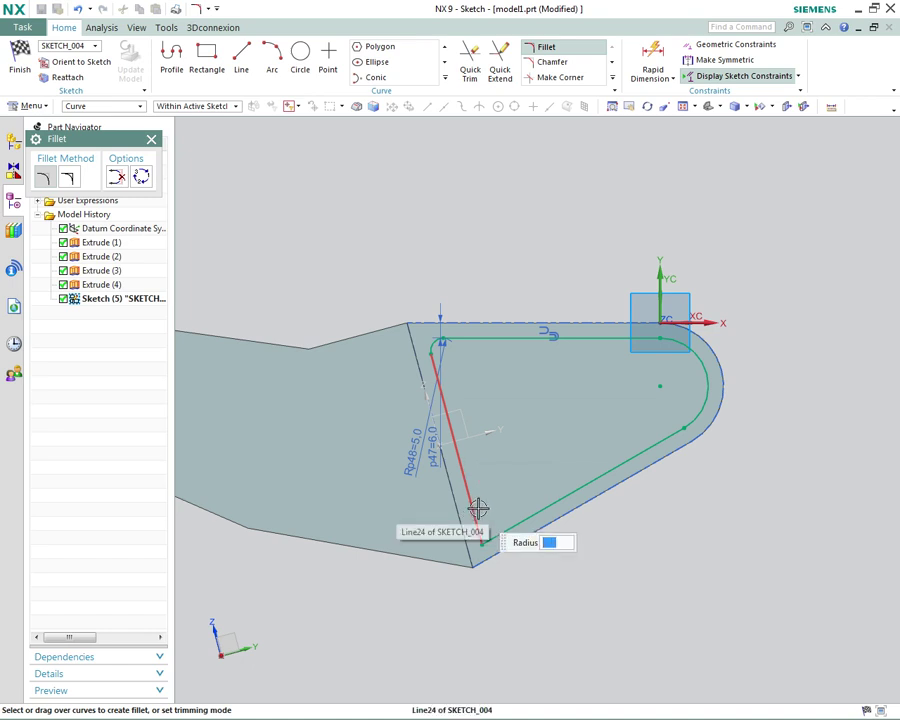
left_click(471, 509)
left_click(500, 528)
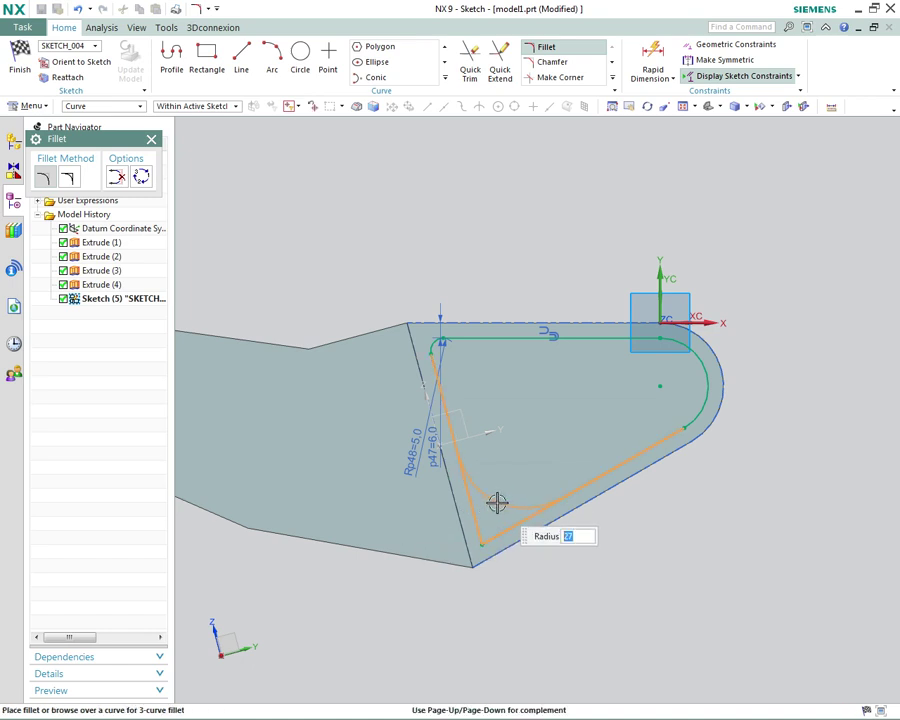
key("Return")
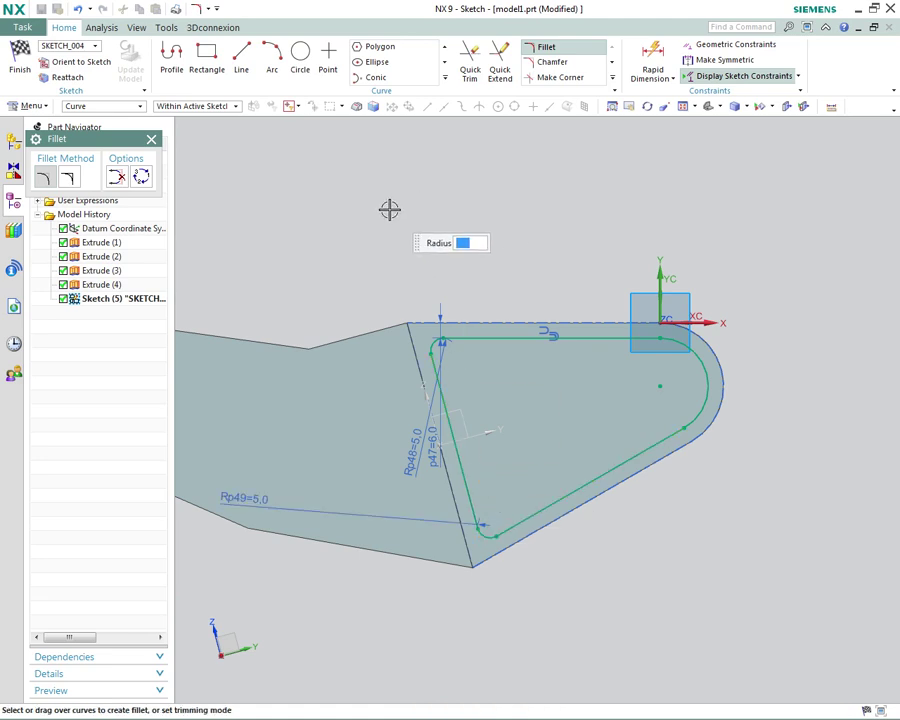
key("Escape")
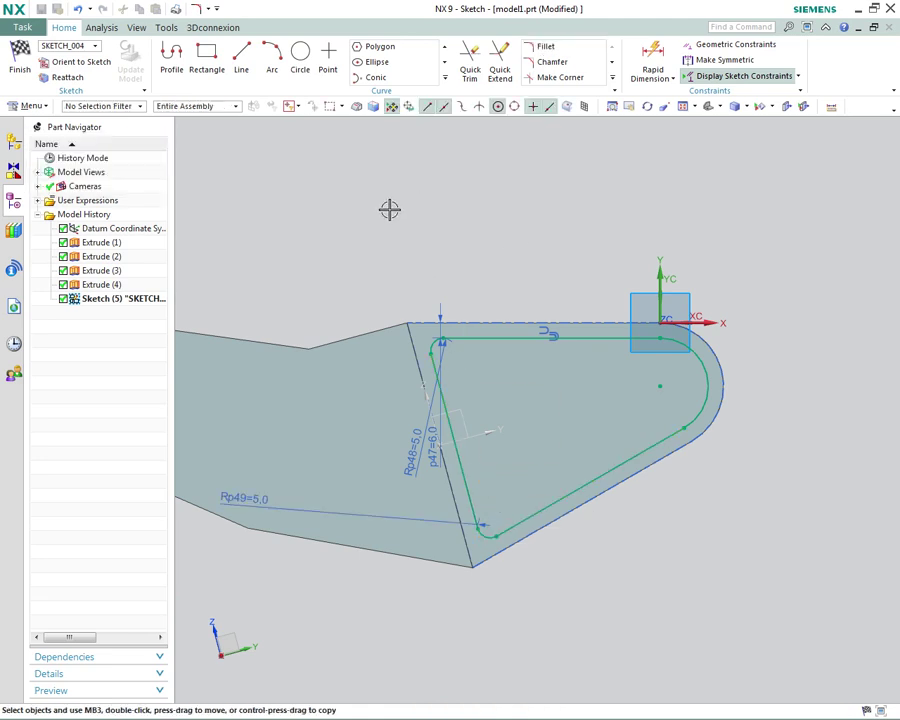
- Reposition the 6 mm offset dimension and both 5 mm radius dimensions clear of the part outline
mouse_move(566, 266)
middle_mouse_down()
mouse_move(688, 422)
mouse_move(445, 427)
middle_mouse_up()
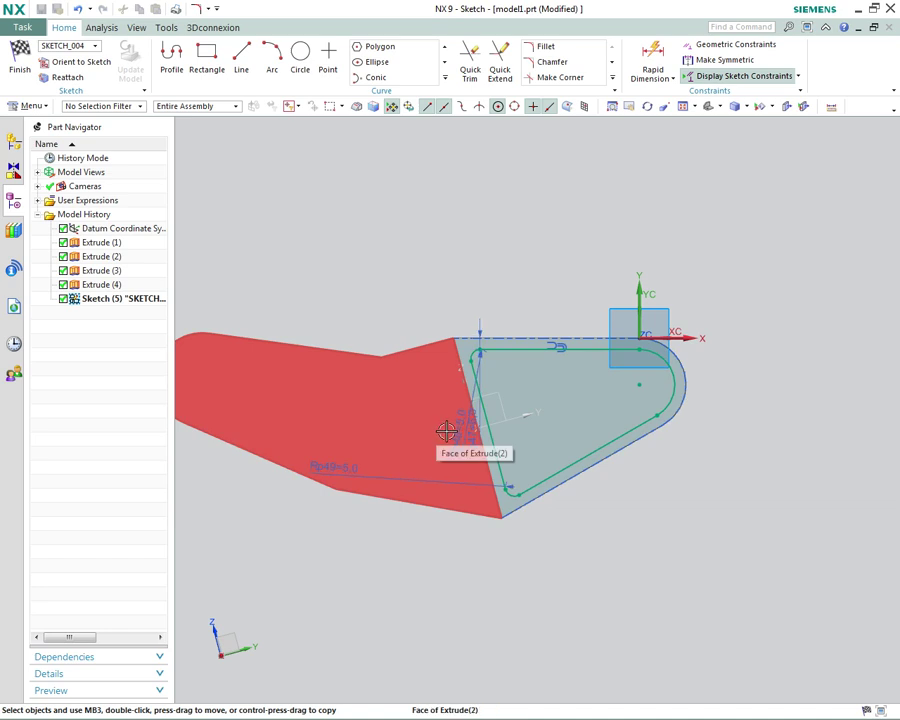
mouse_move(455, 437)
left_mouse_down()
mouse_move(538, 249)
mouse_move(410, 233)
left_mouse_up()
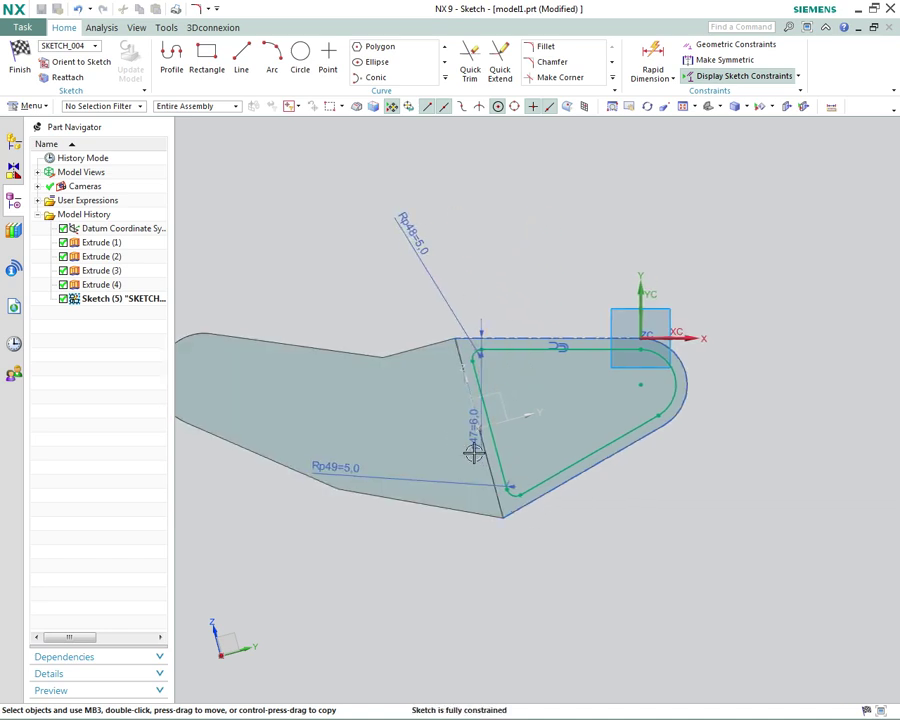
scroll(515, 445, "up", 4)
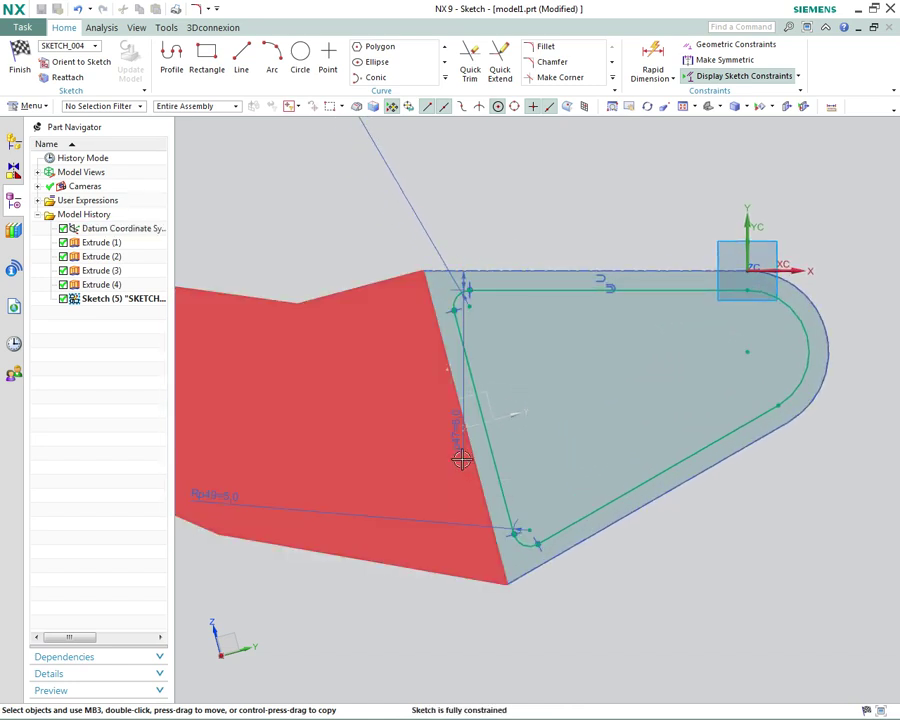
mouse_move(456, 436)
left_mouse_down()
mouse_move(456, 386)
mouse_move(497, 210)
mouse_move(516, 205)
left_mouse_up()
scroll(185, 526, "down", 1)
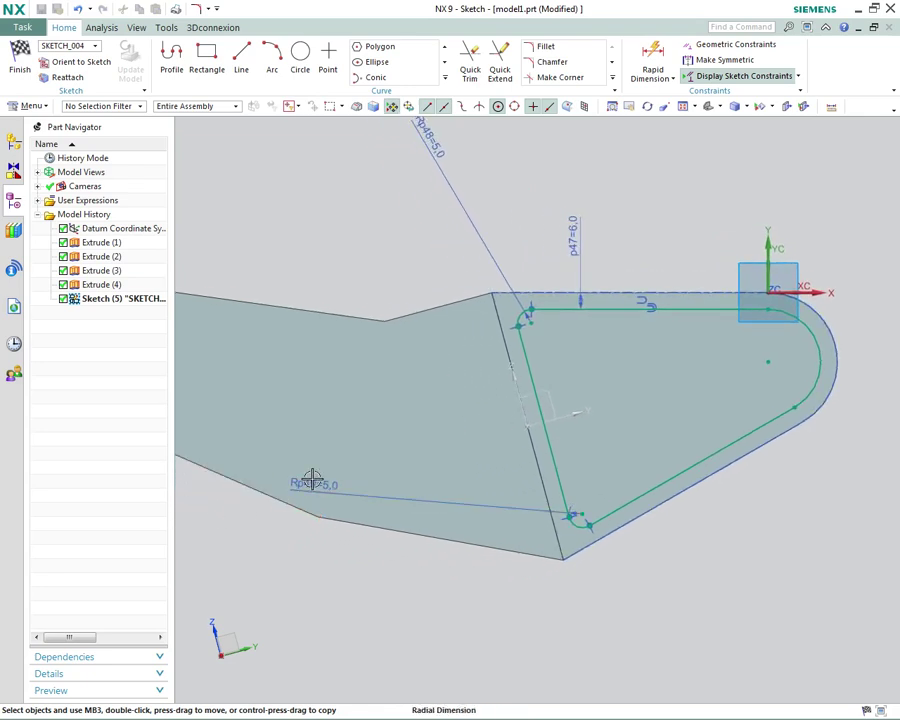
left_click_drag(311, 478, 543, 597)
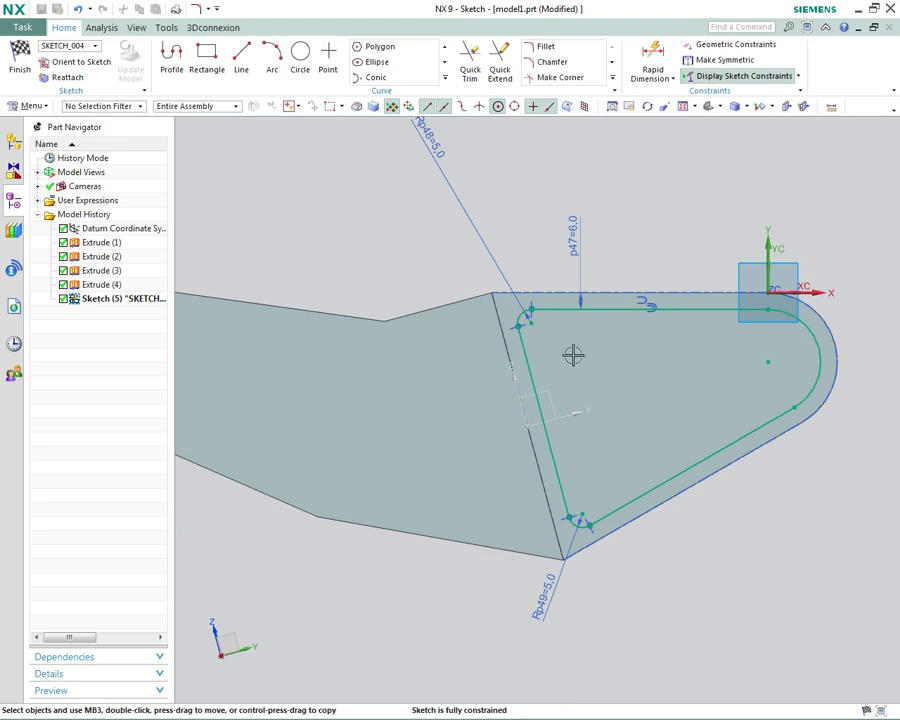
- Finish the sketch and extrude the profile from 0 to 7 mm in the reversed direction, subtracting it from the first arm
right_click(258, 219)
left_click(290, 229)
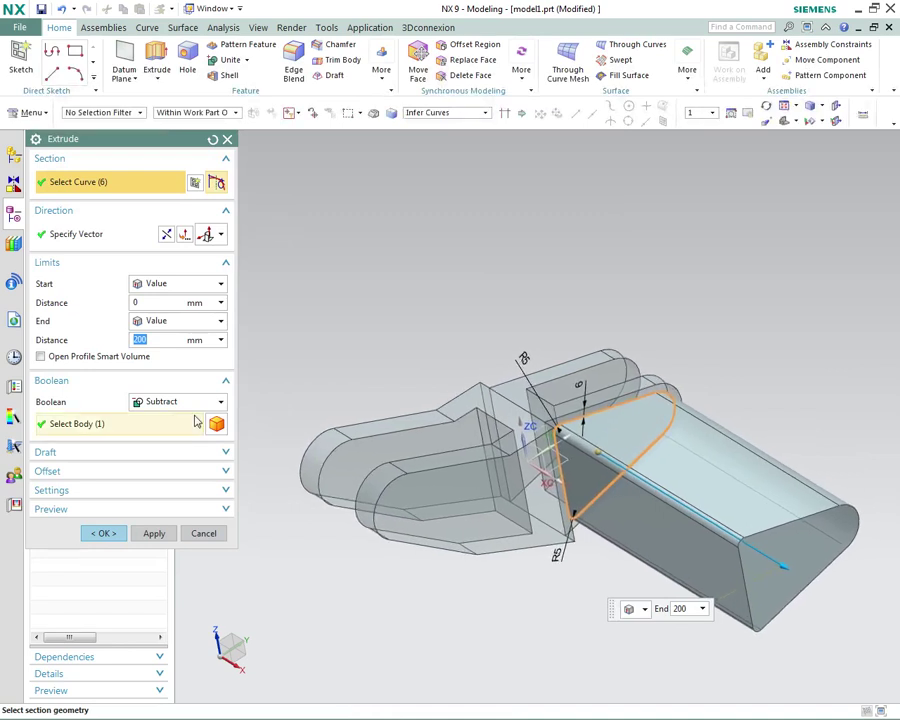
left_click(168, 235)
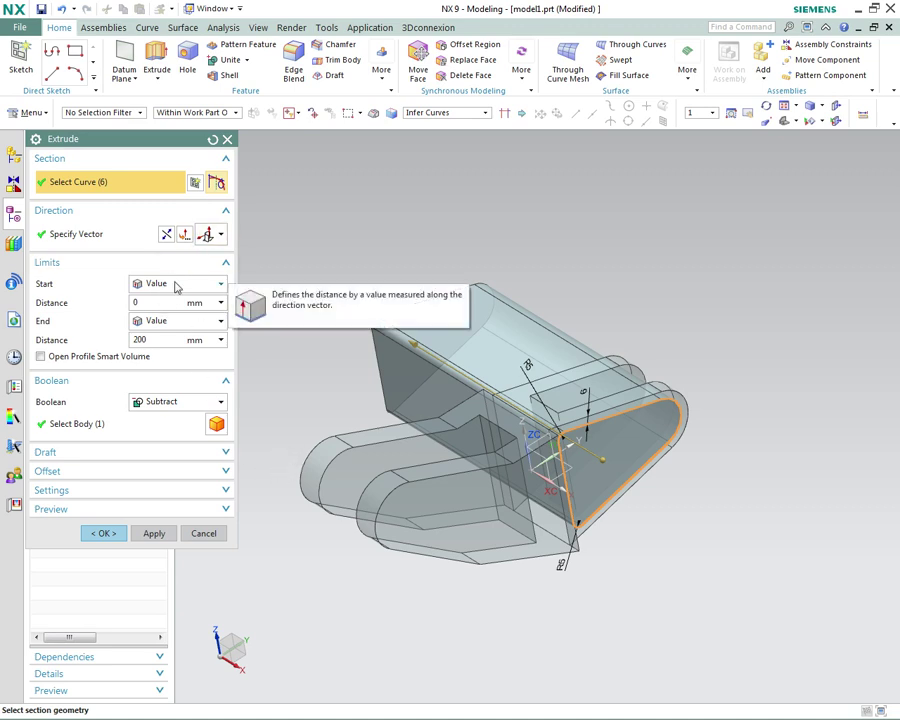
left_click(151, 304)
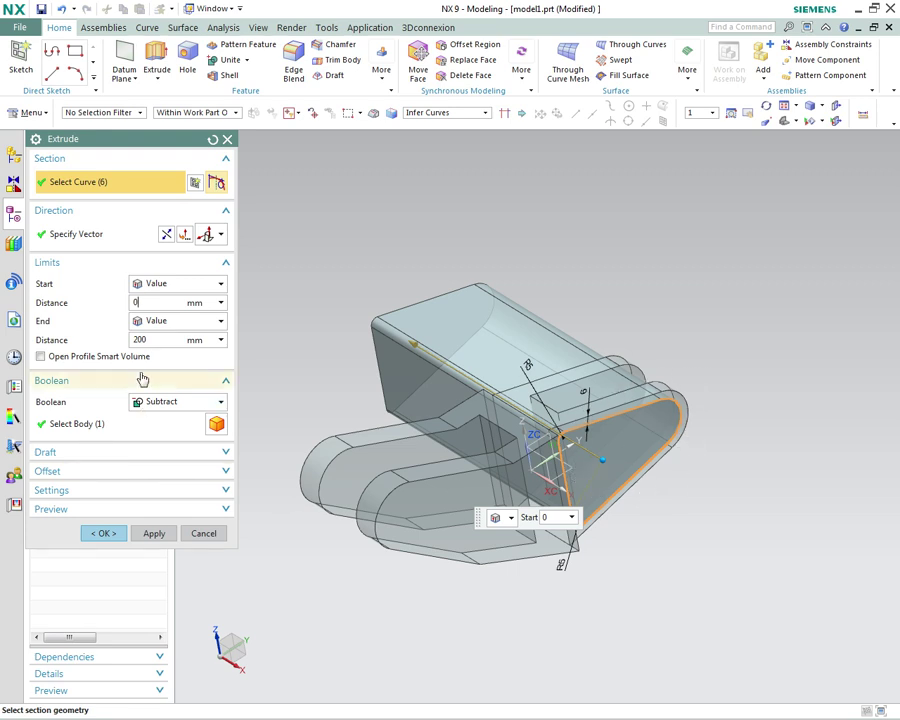
left_click_drag(147, 339, 79, 340)
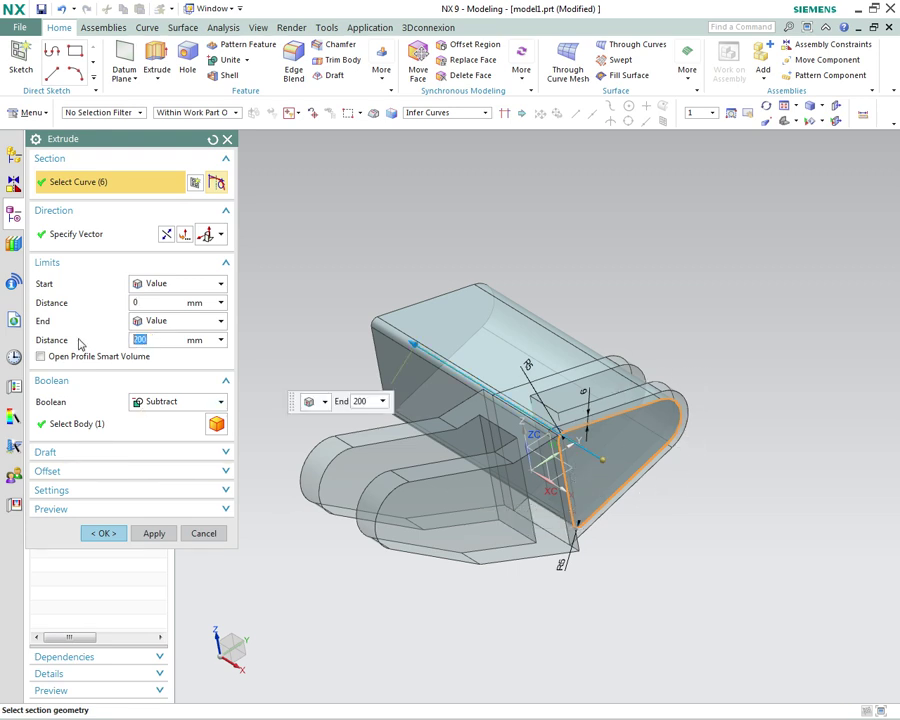
key("Return")
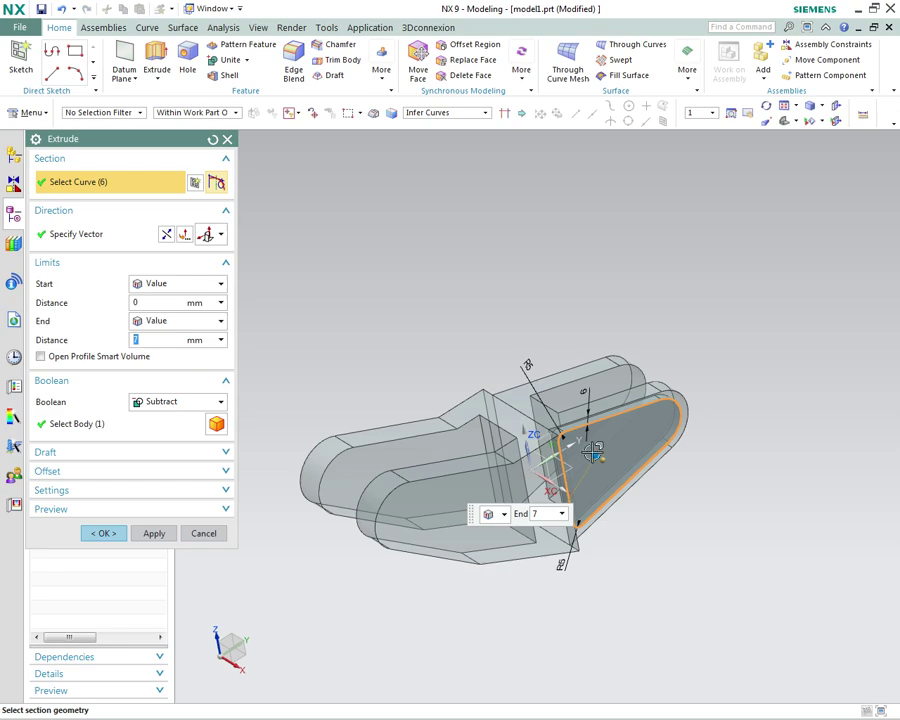
middle_click_drag(809, 327, 746, 312)
scroll(746, 312, "up", 8)
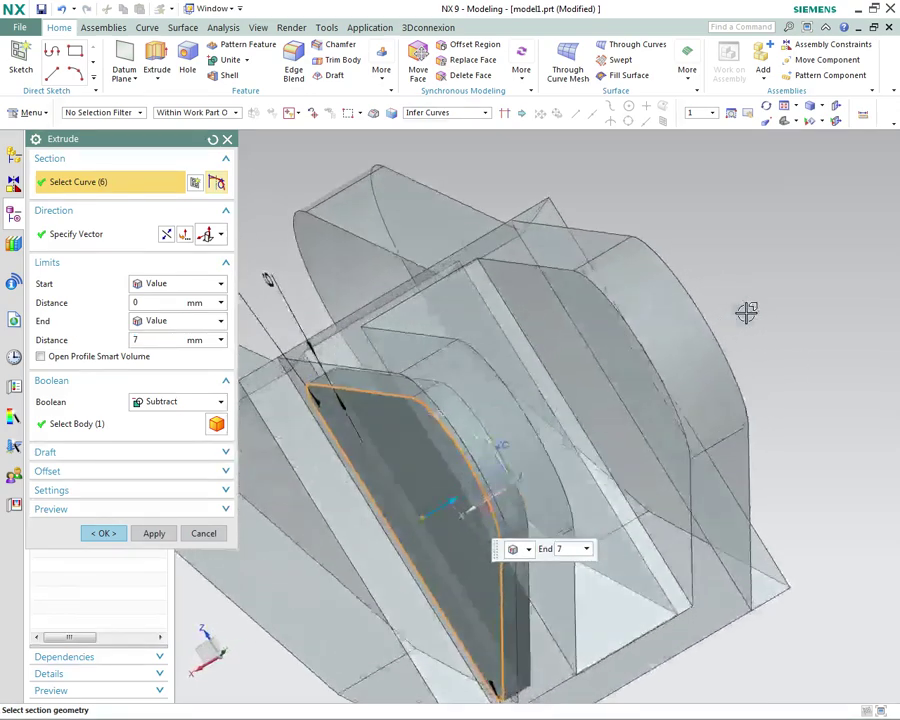
scroll(746, 312, "down", 10)
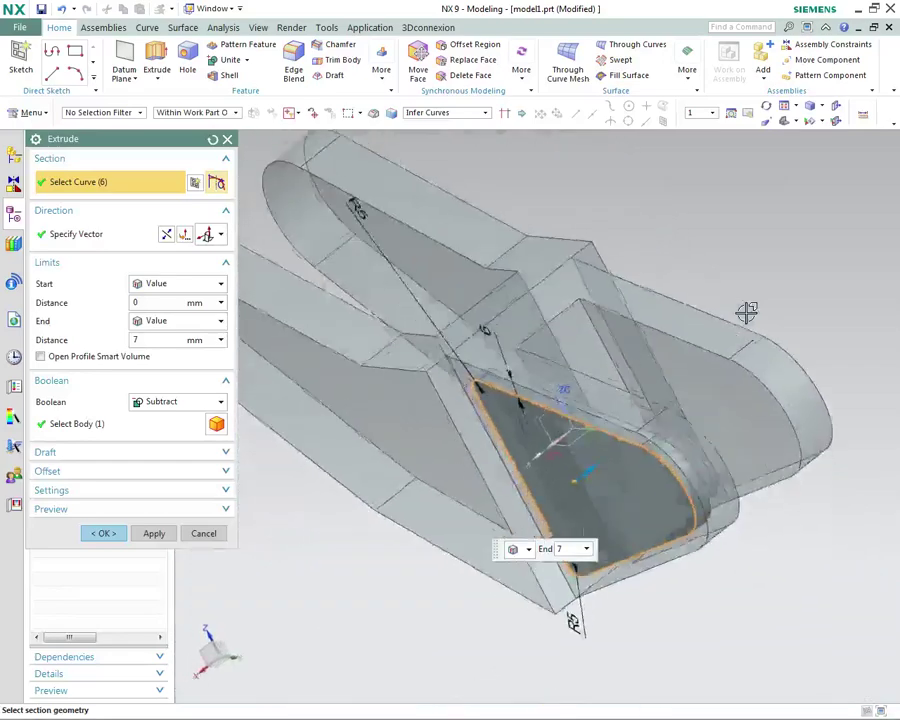
key("Home")
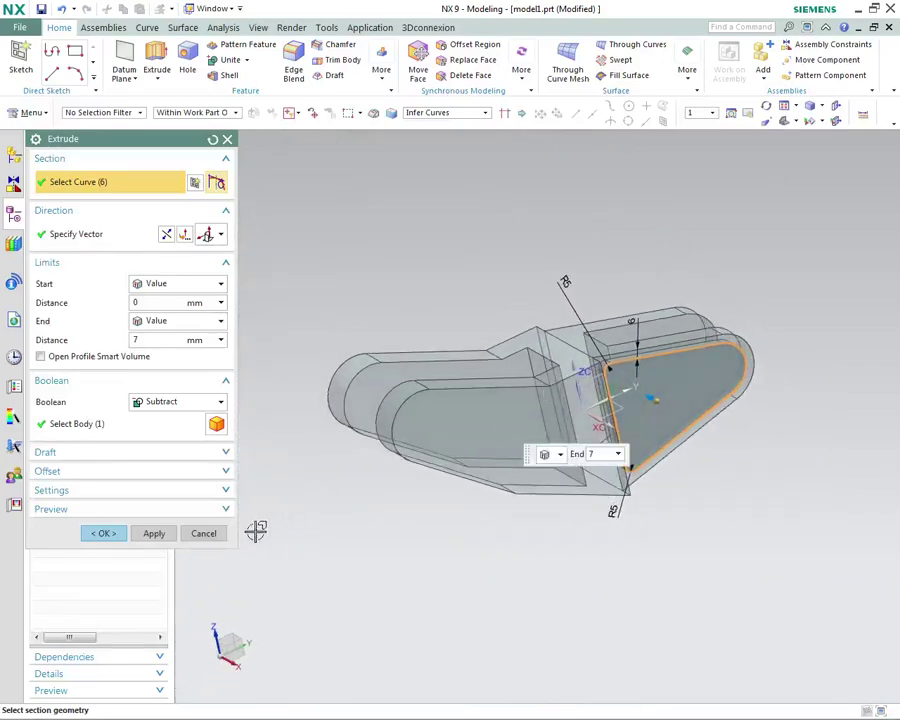
left_click(105, 533)
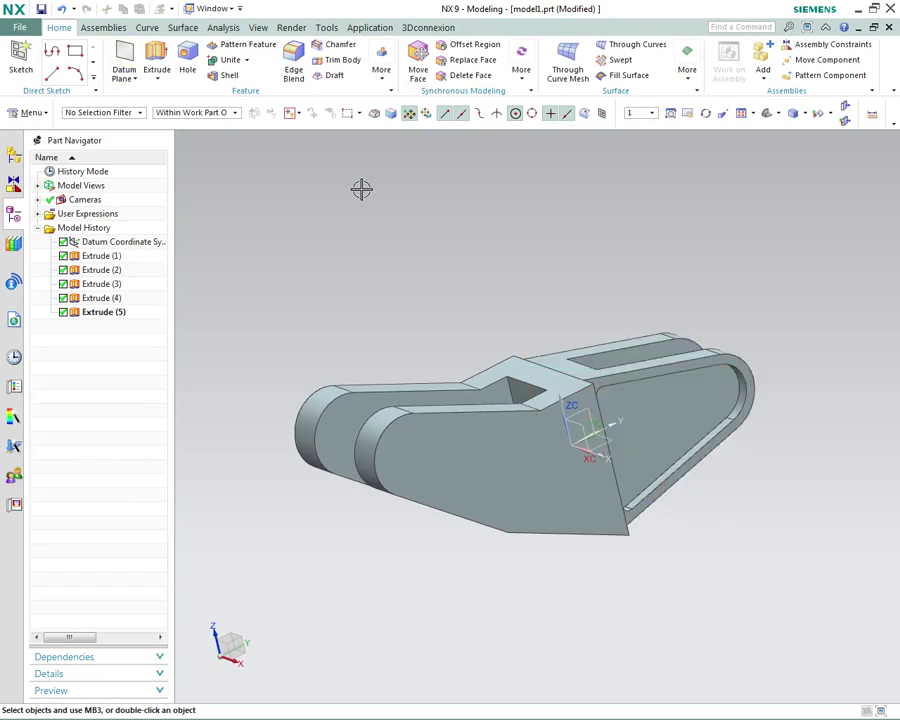
- Start a new extrude and create its section sketch on the floor face of the recessed pocket
left_click(157, 52)
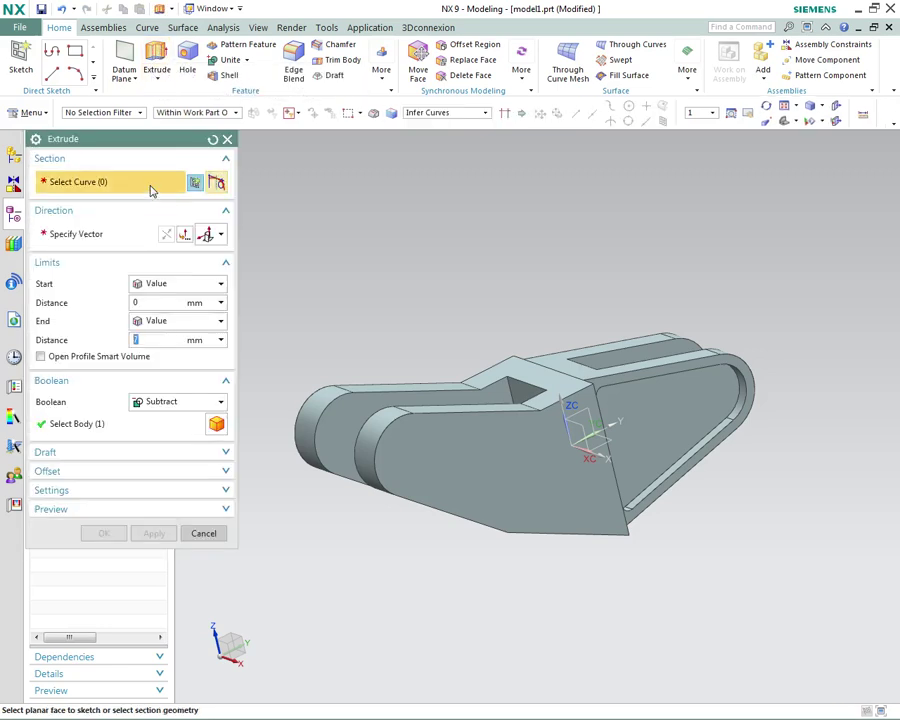
left_click(195, 183)
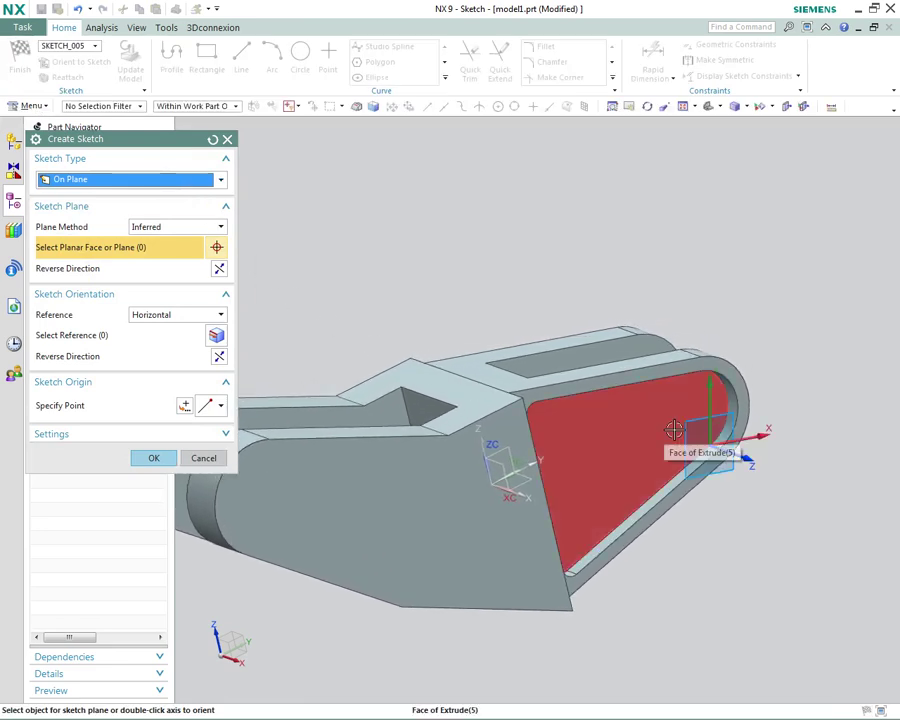
mouse_move(676, 430)
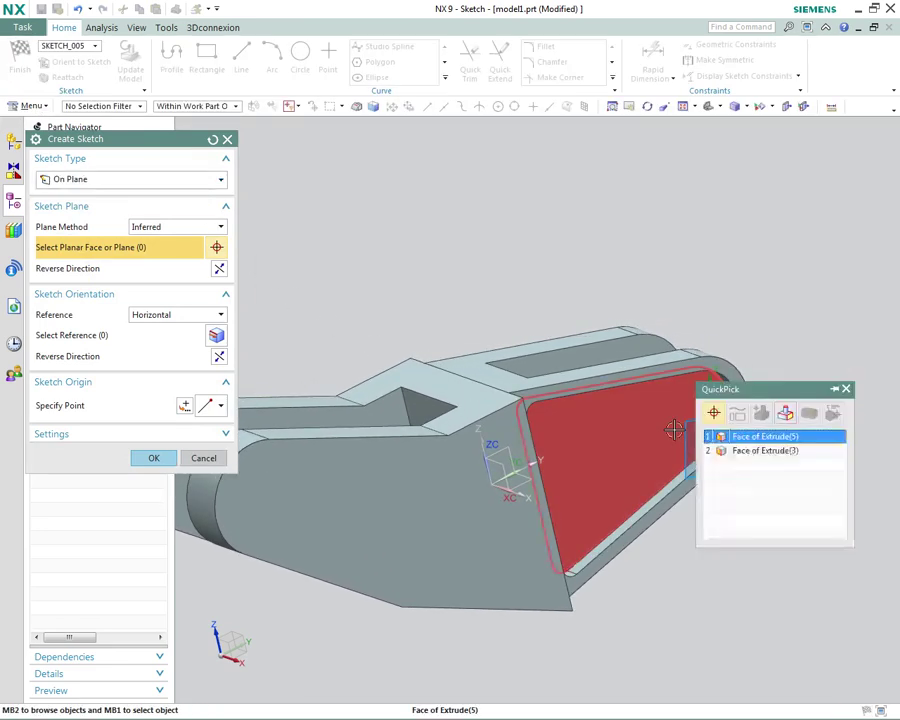
left_click(772, 436)
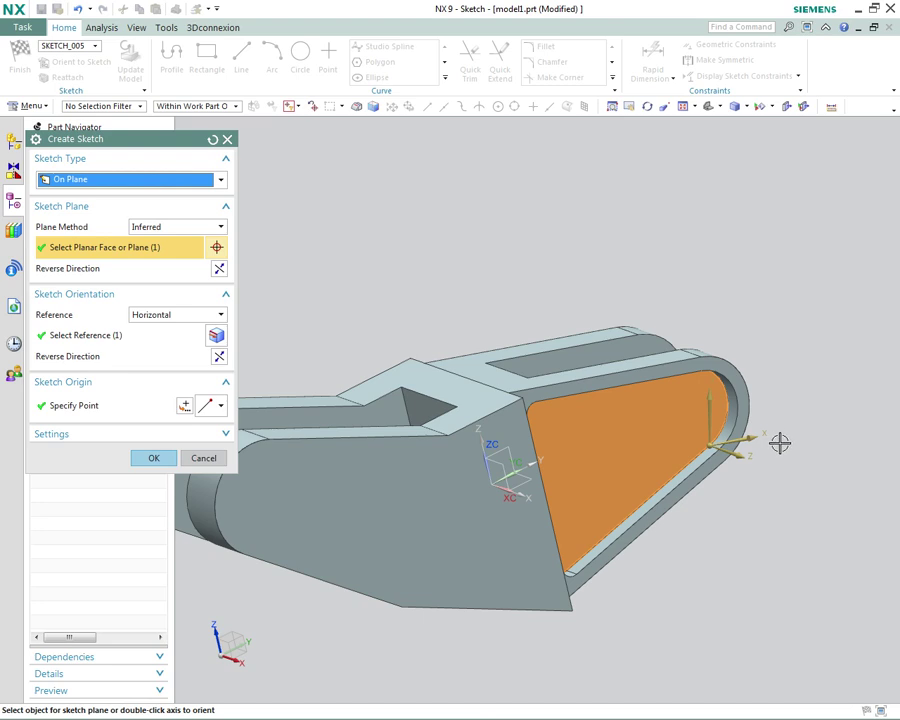
left_click(156, 458)
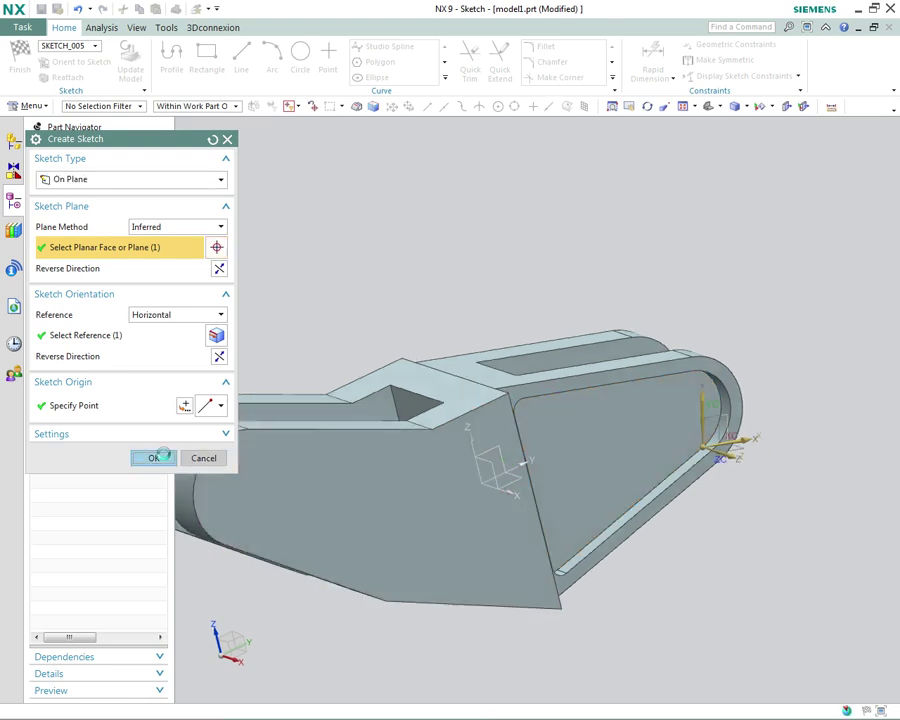
- Sketch a circle about 20 mm in diameter, centred on the arc centre of the pocket's rounded end
left_click(299, 57)
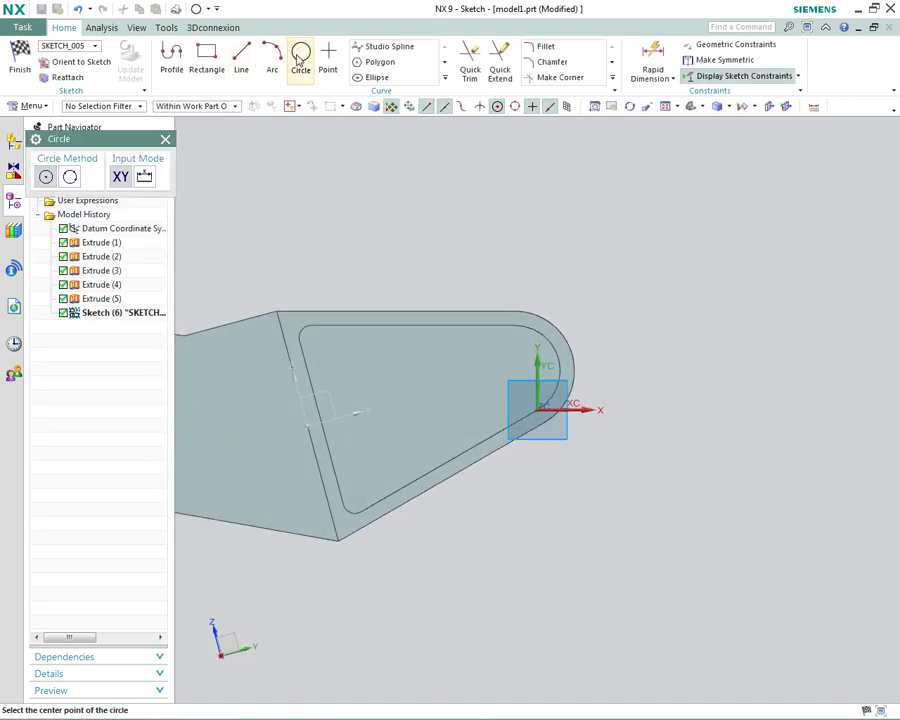
left_click(515, 370)
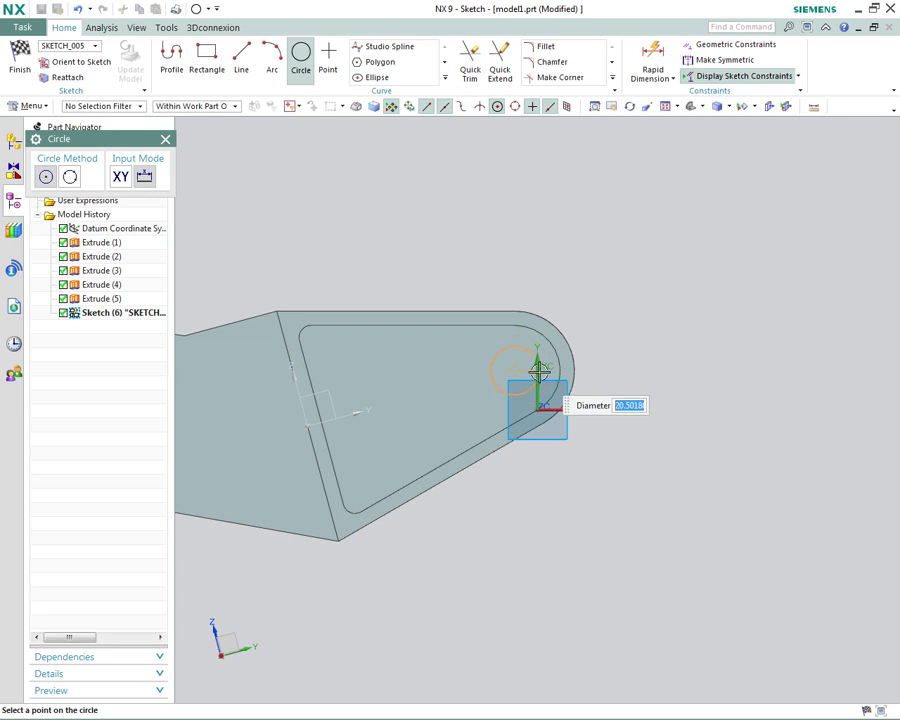
left_click(539, 372)
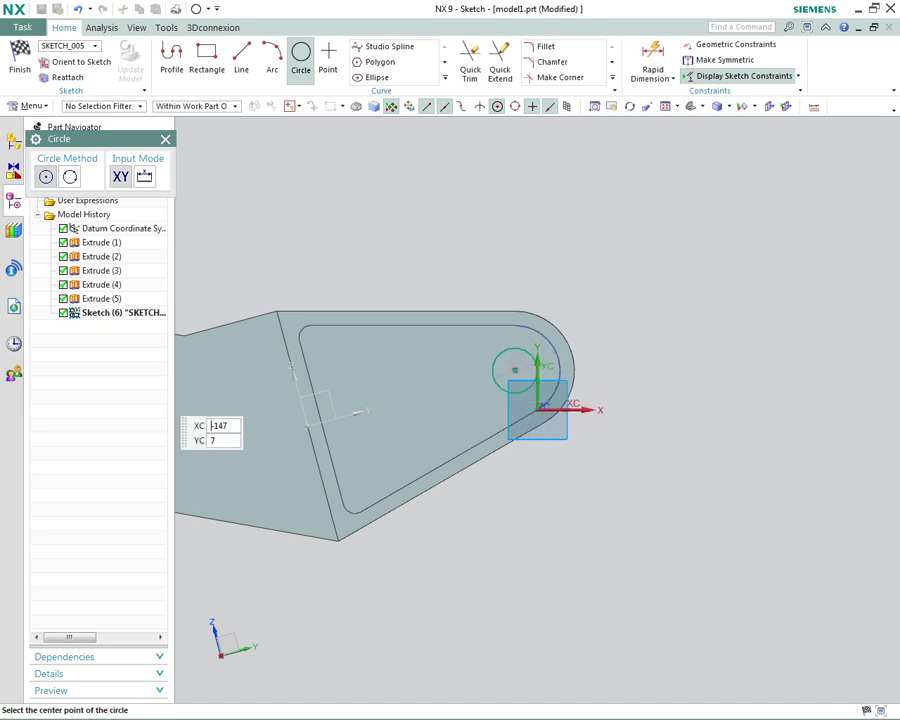
- Add a diametral dimension to the pocket circle, place it outside the rounded end, and set the diameter to 20 mm
key("Tab")
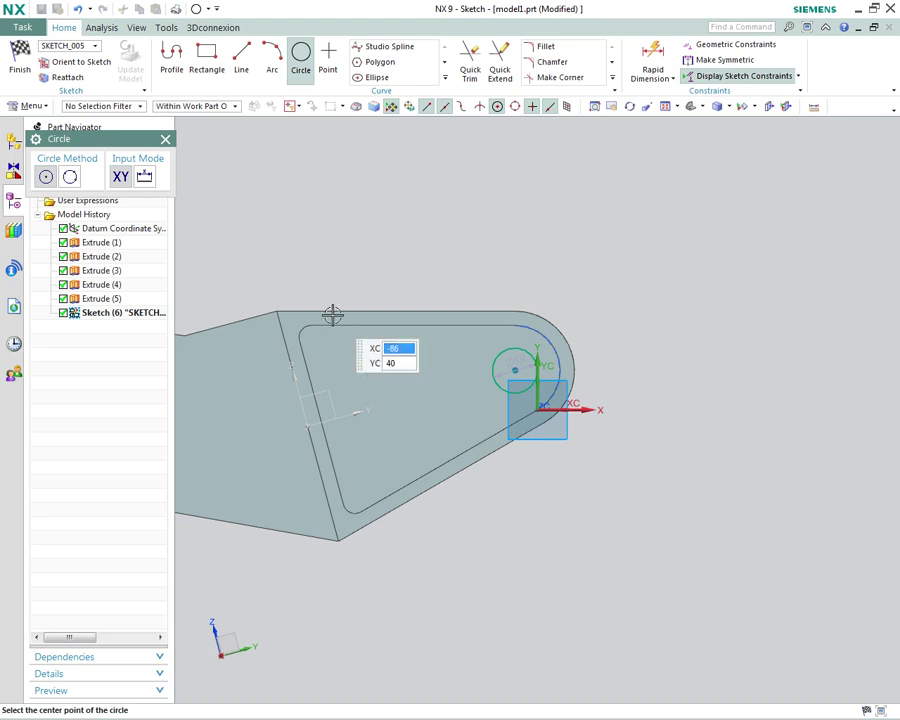
left_click(652, 60)
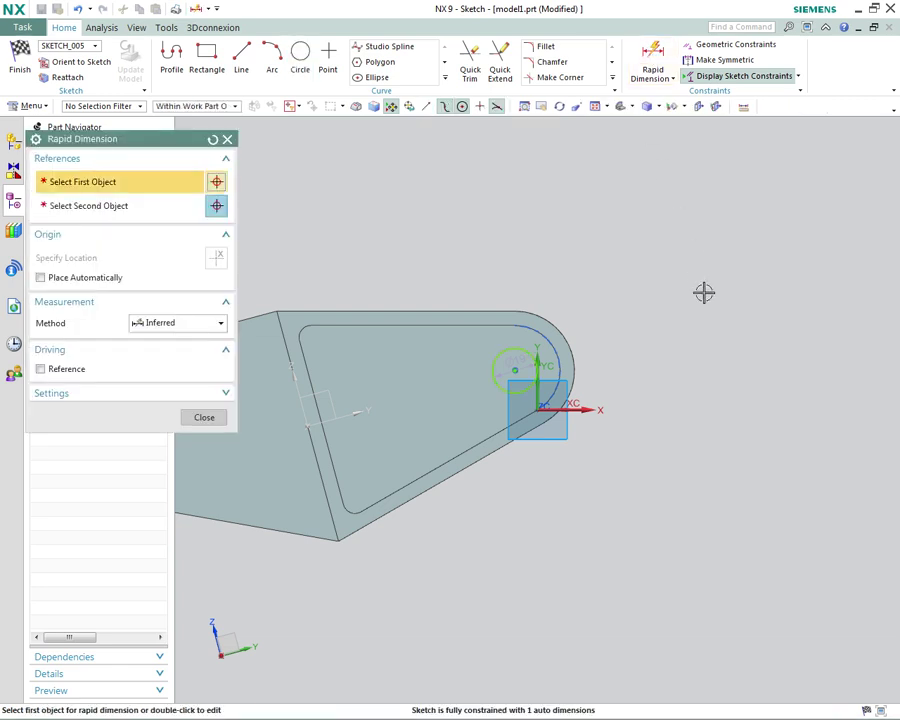
scroll(625, 257, "up", 4)
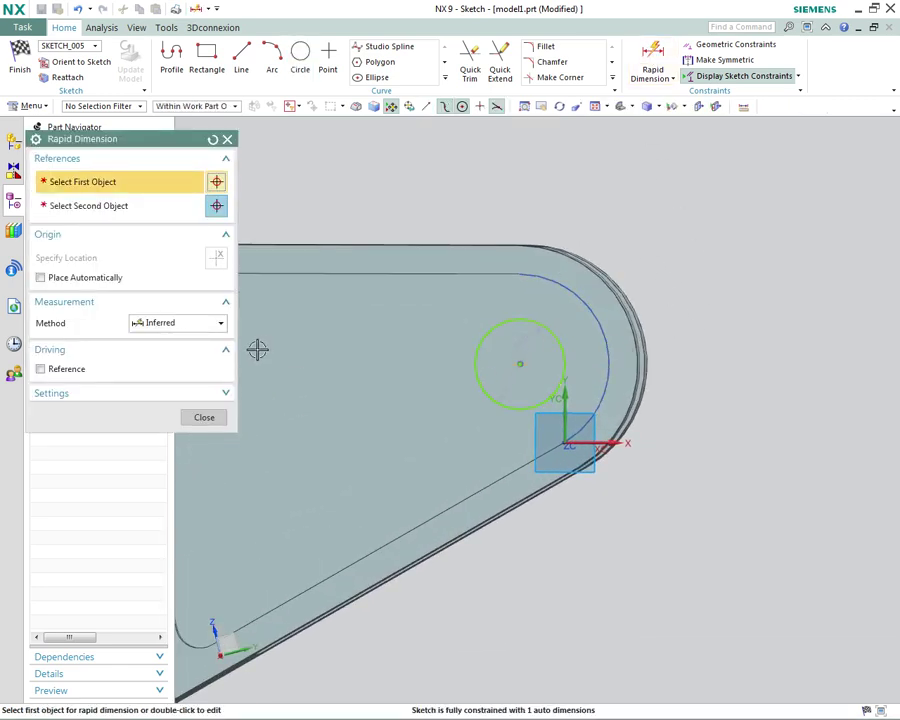
left_click(170, 330)
left_click(175, 436)
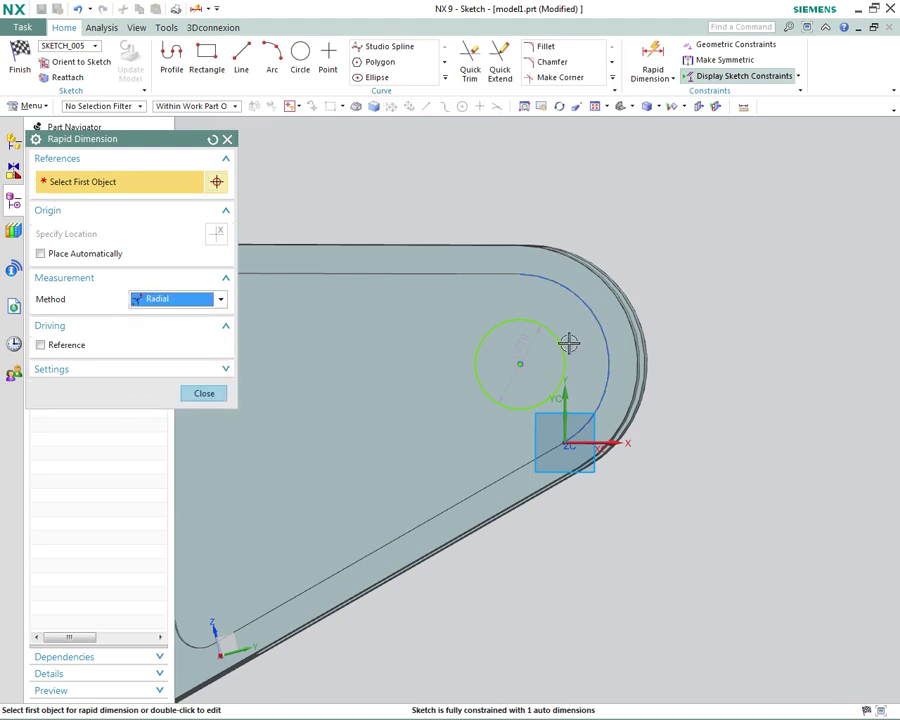
left_click(221, 300)
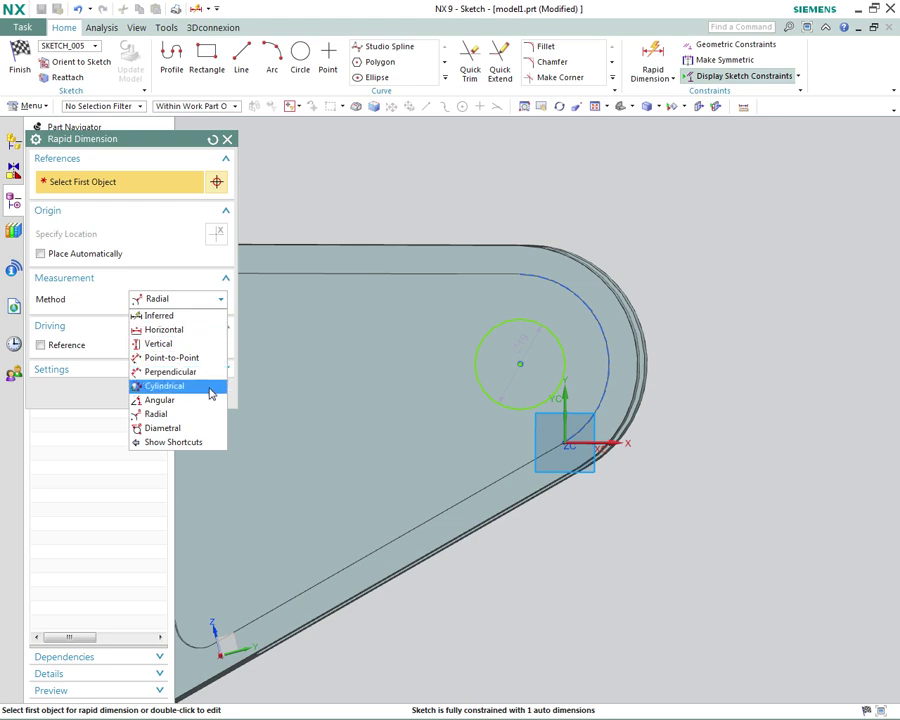
left_click(163, 428)
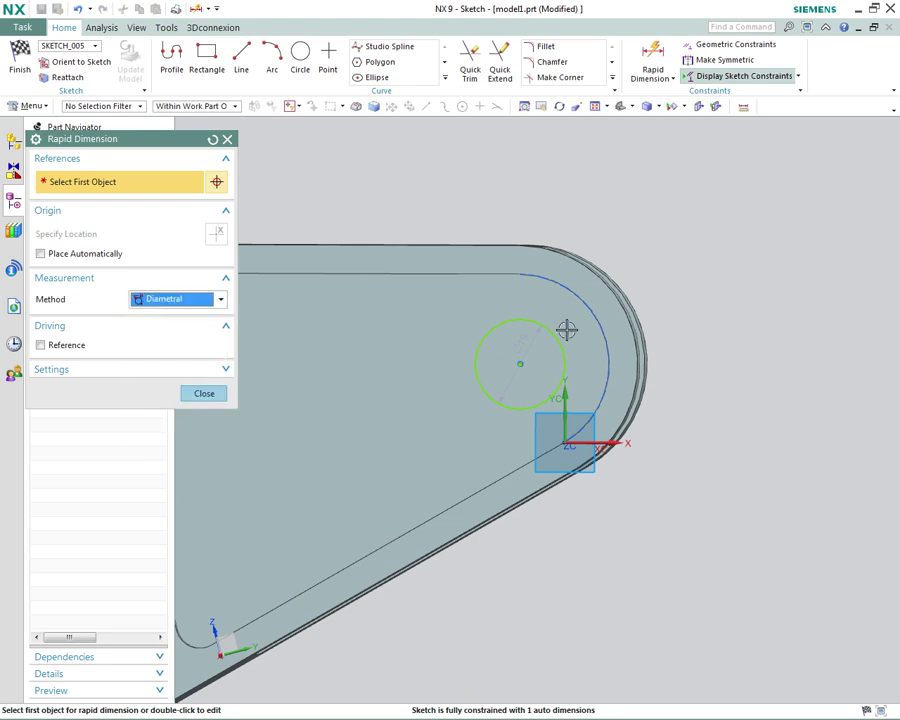
left_click(558, 338)
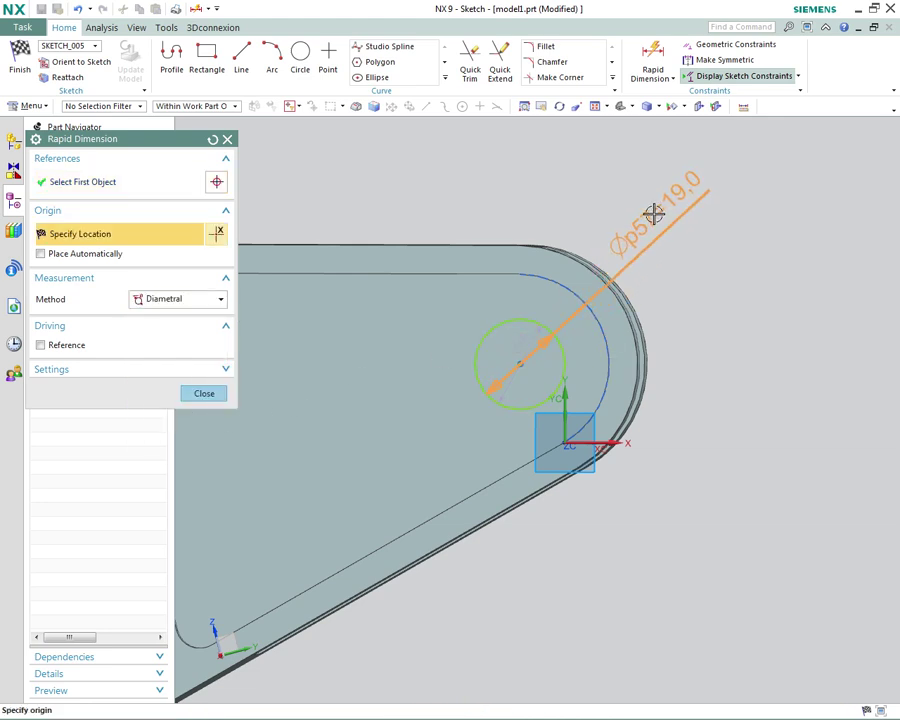
left_click(653, 214)
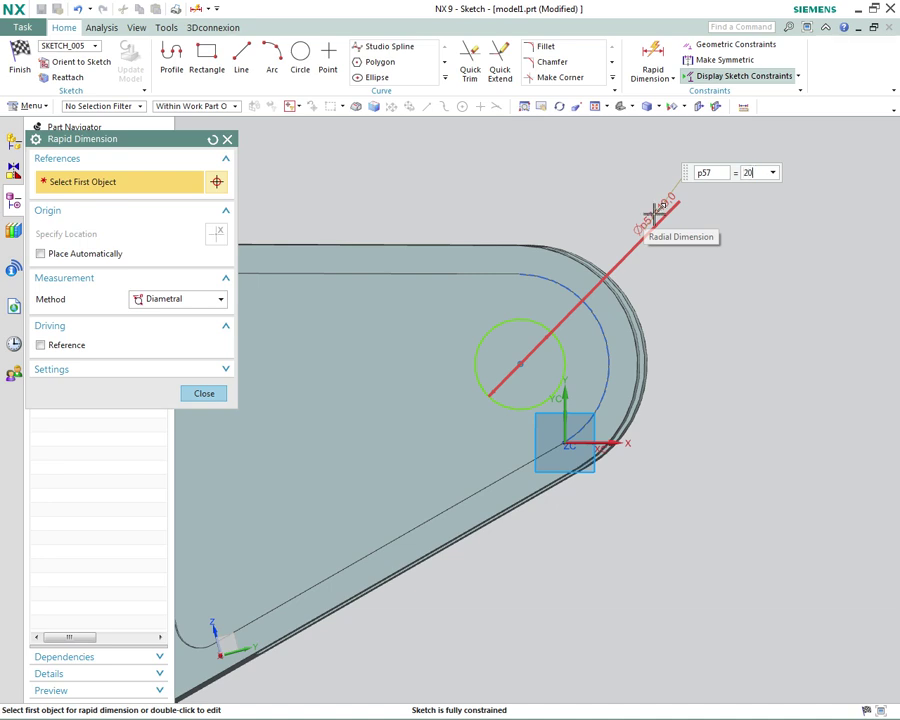
type("20")
key("Return")
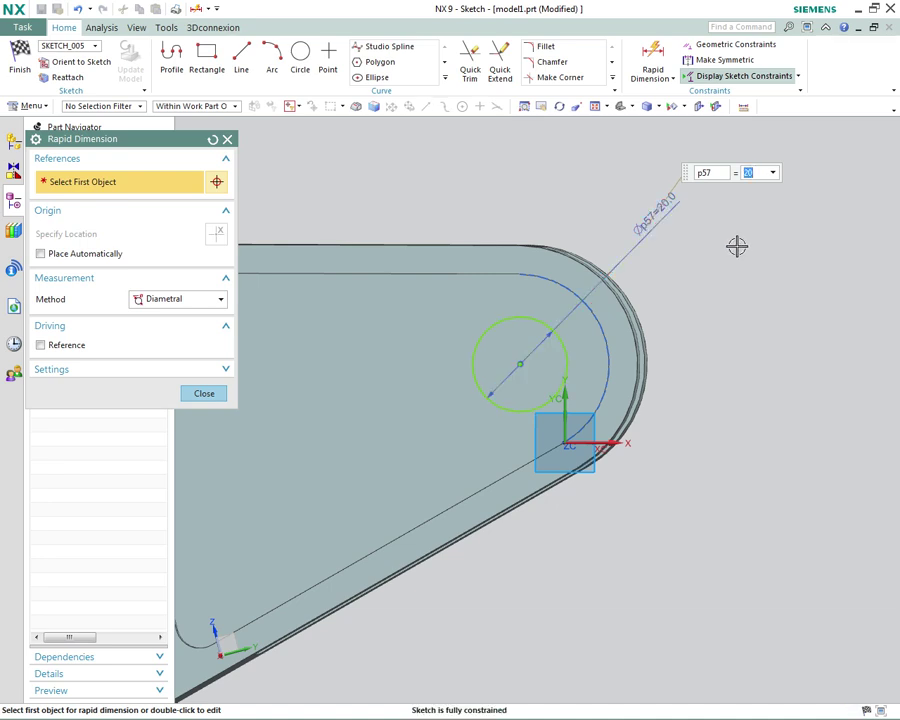
left_click(203, 394)
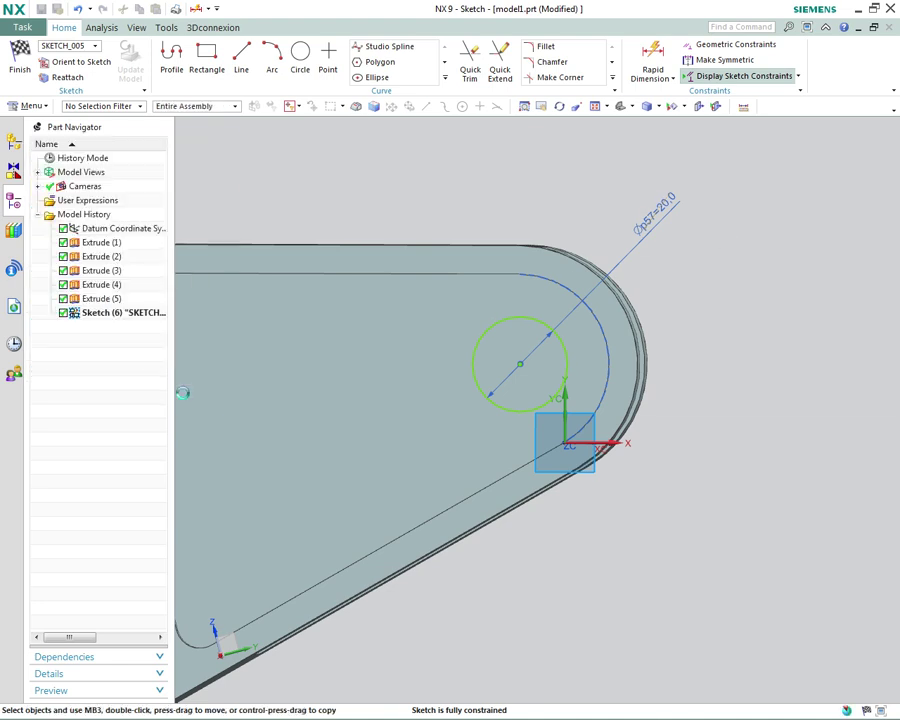
- Finish the sketch and limit the circle's extrusion from 0 mm until extended to the raised rim face around the pocket
key("Home")
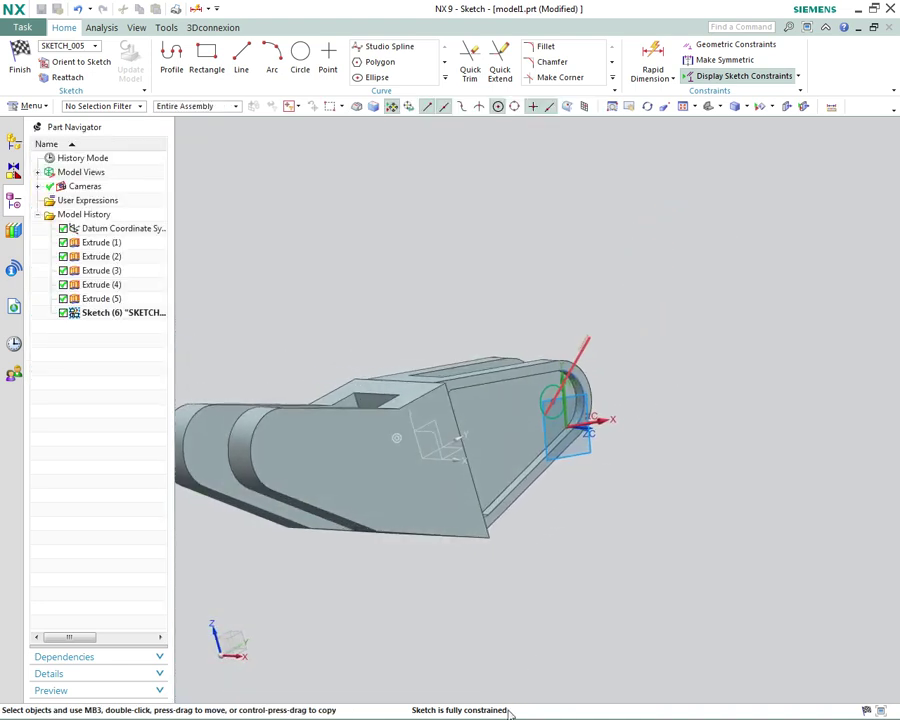
right_click(297, 204)
left_click(311, 210)
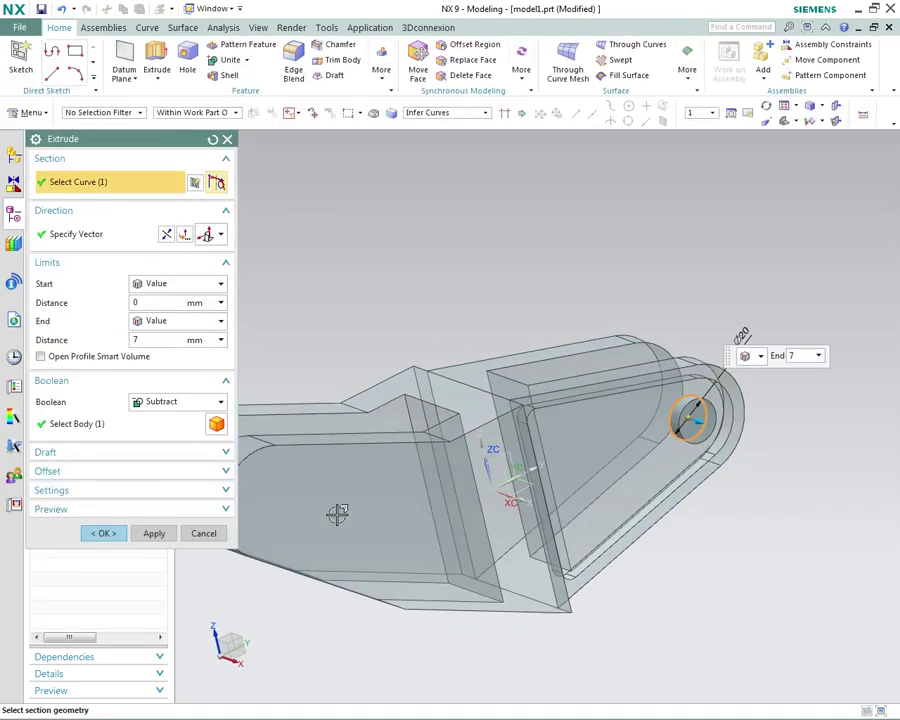
left_click(165, 286)
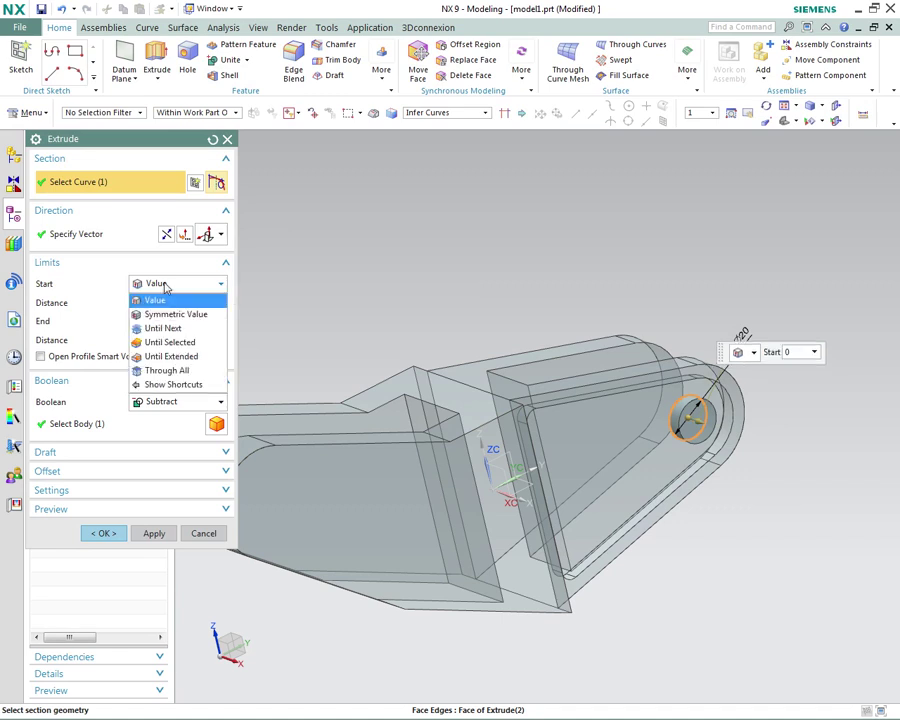
left_click(166, 301)
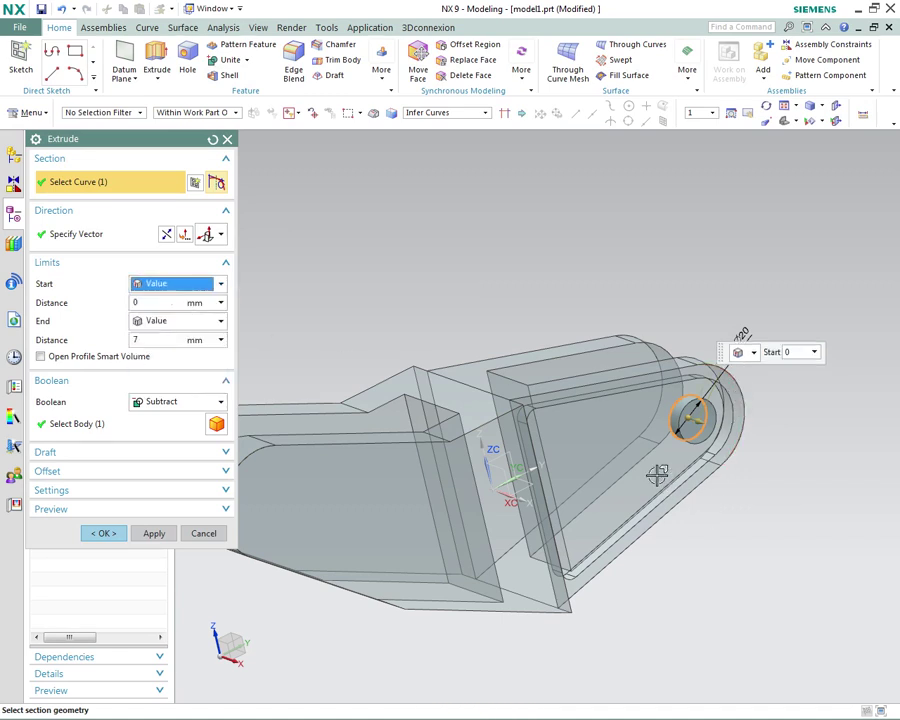
left_click(193, 323)
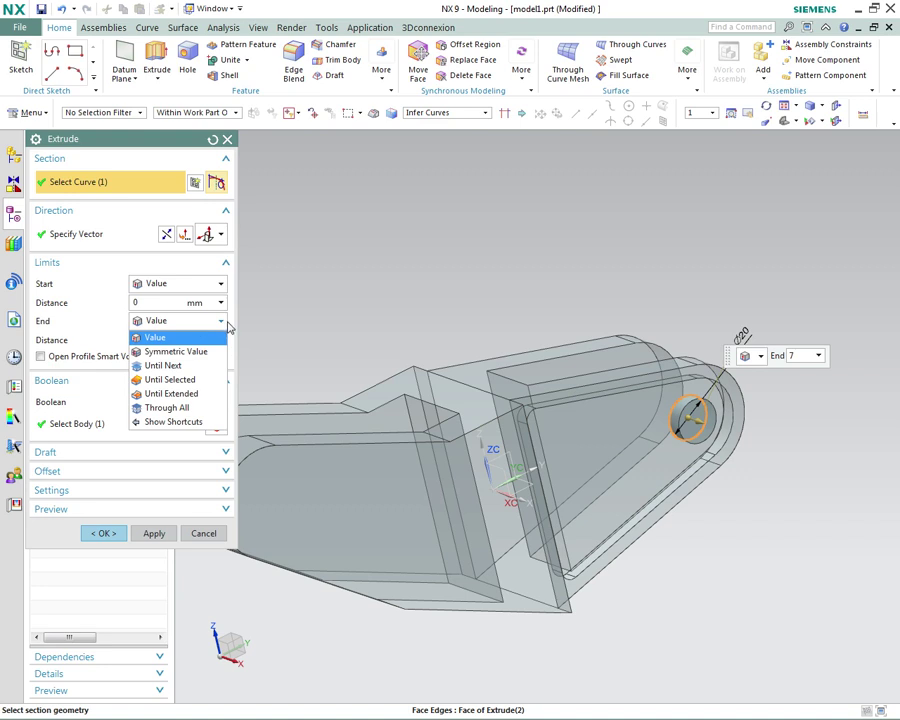
left_click(172, 394)
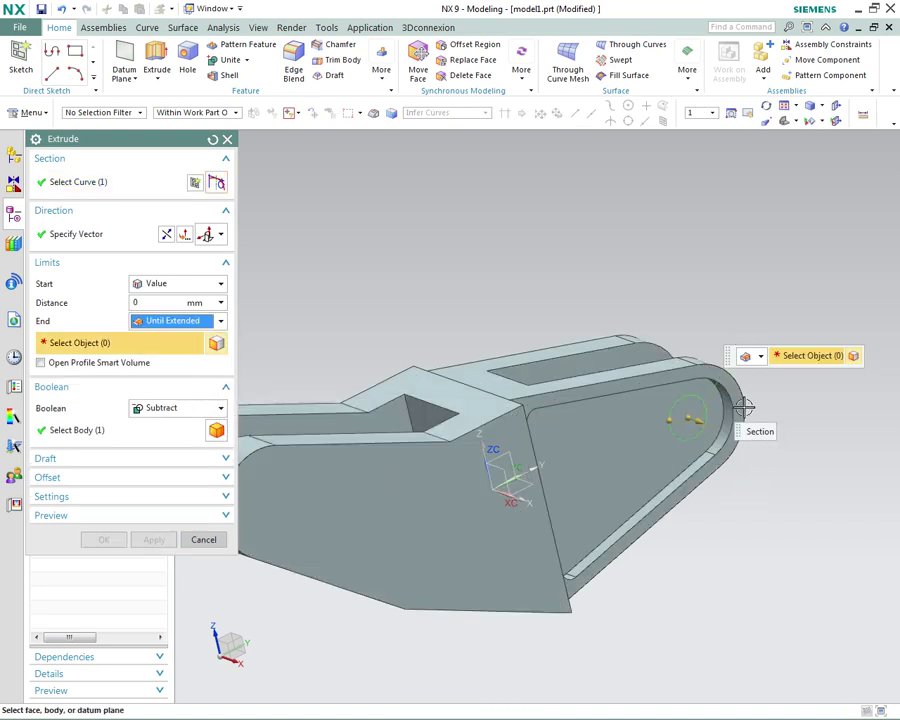
left_click(705, 372)
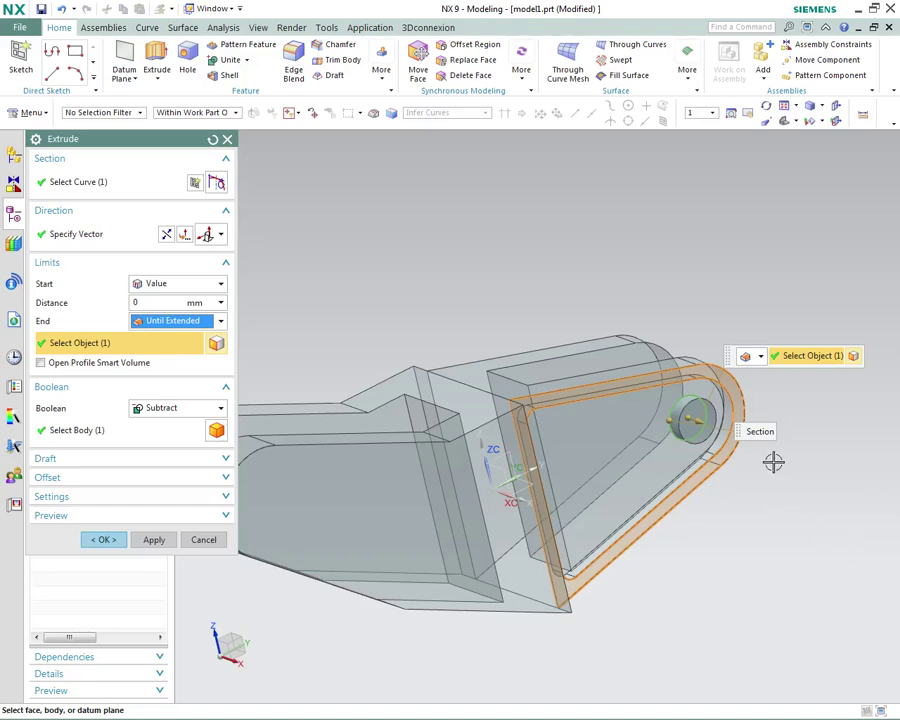
- Try to complete the circle's extrusion as a subtraction from the clevis body
left_click(103, 539)
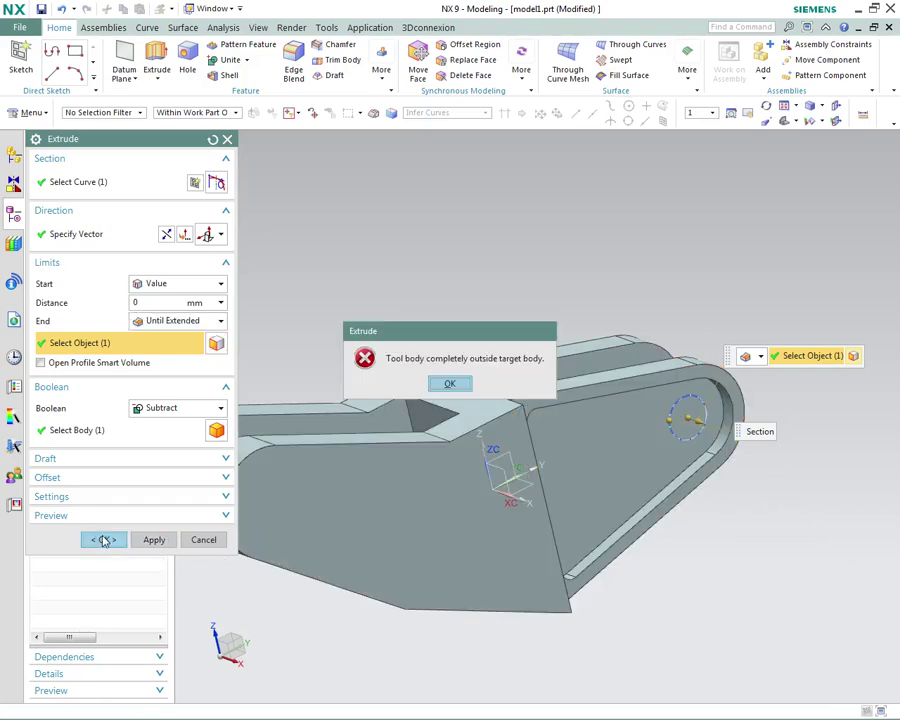
left_click(452, 383)
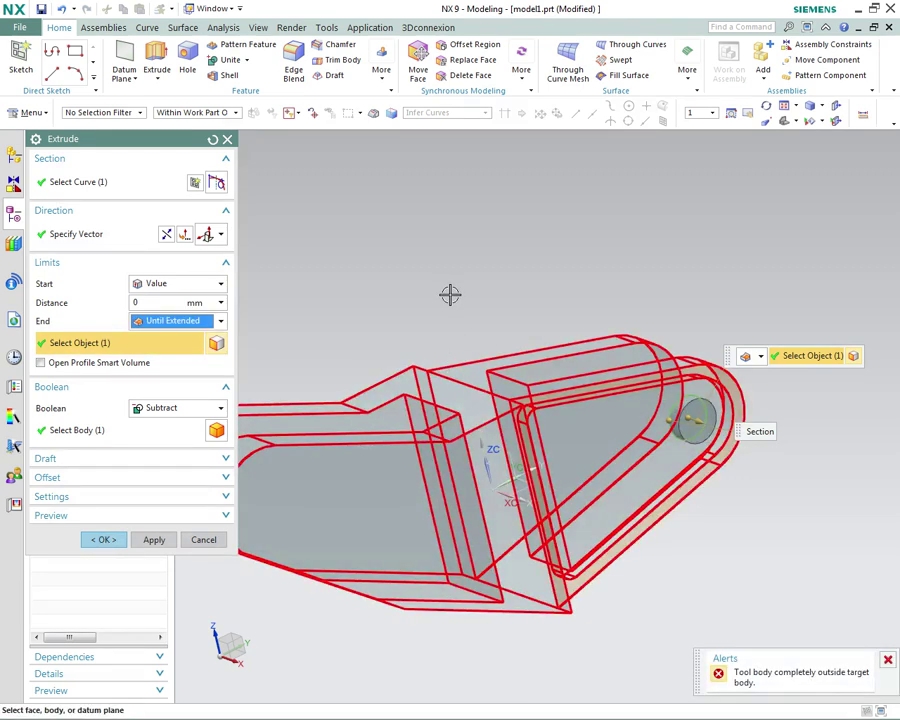
left_click(887, 661)
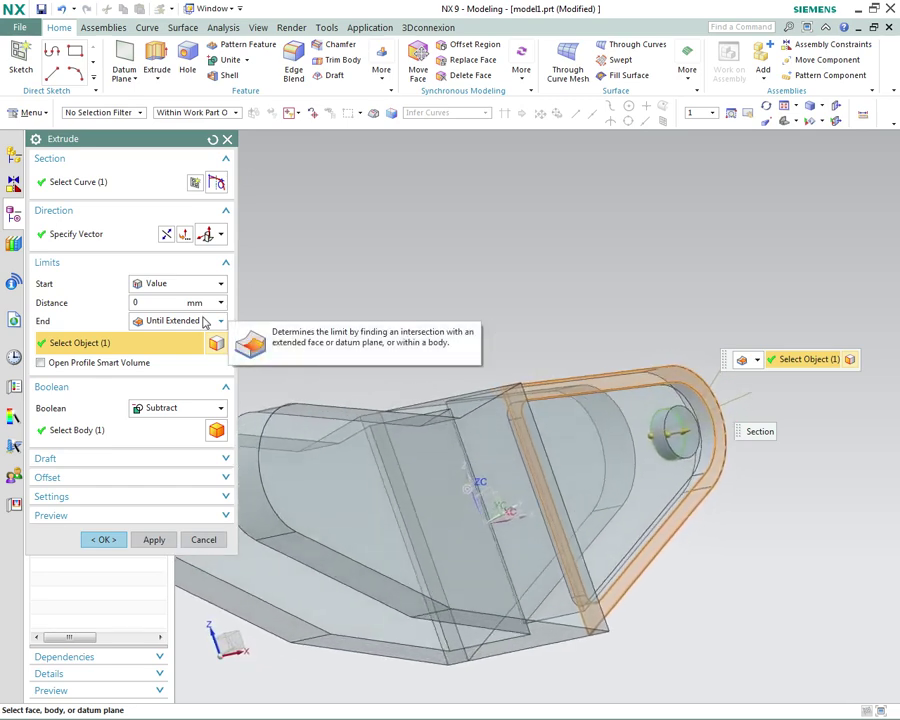
- Change the extrusion's Boolean to Unite, turn off the live preview, show the result and complete the boss
left_click(190, 407)
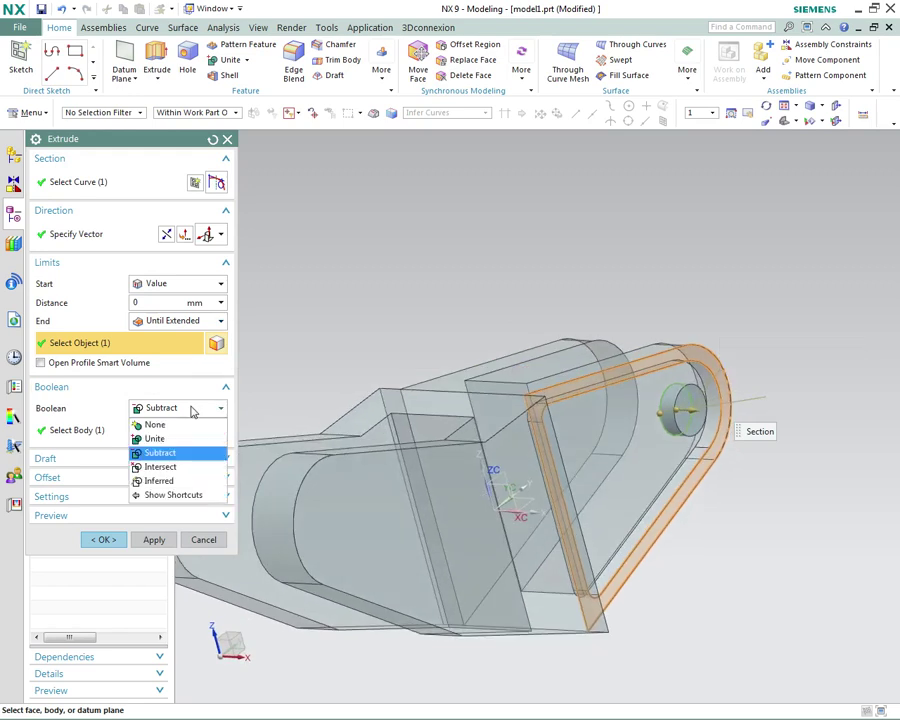
left_click(185, 442)
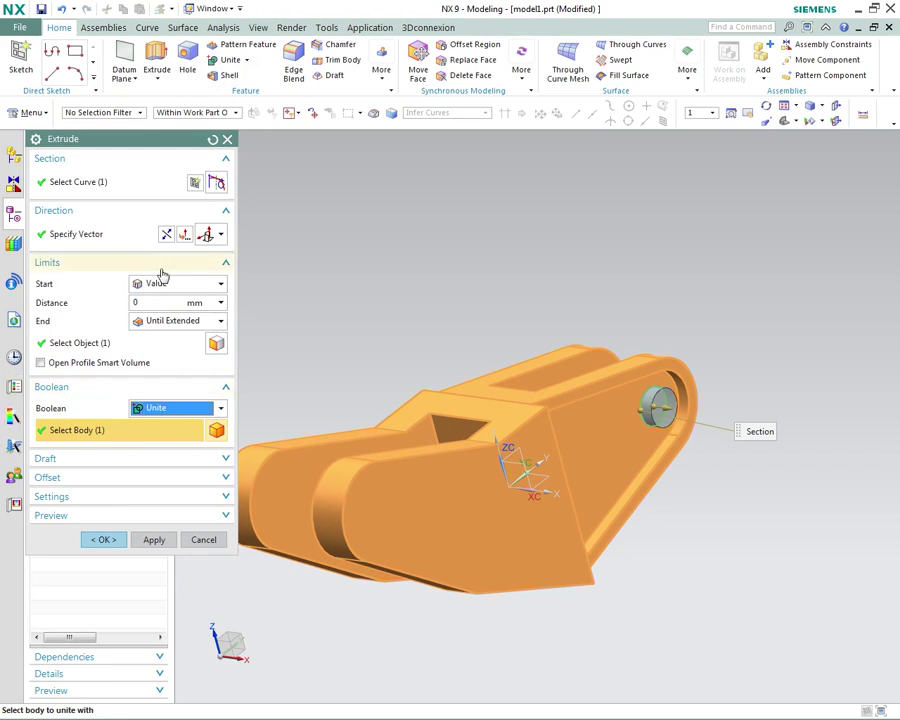
left_click(225, 517)
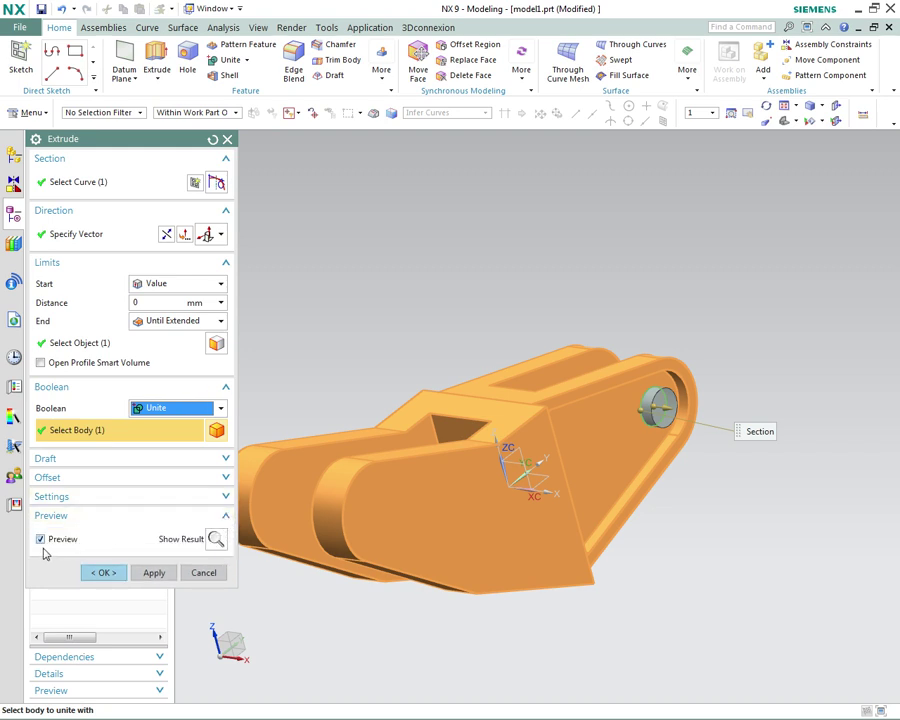
left_click(40, 540)
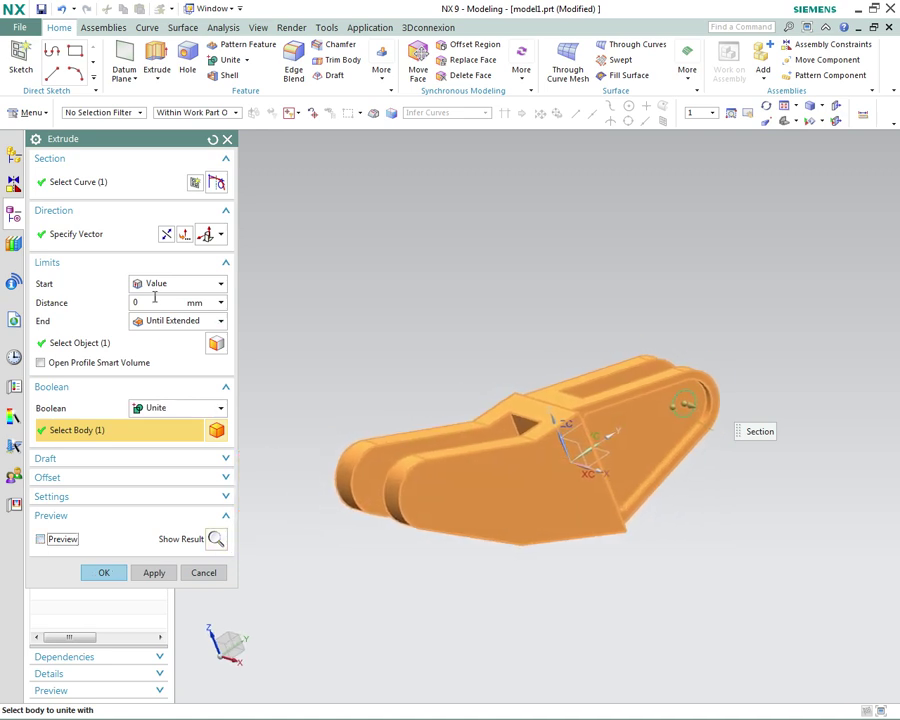
left_click(216, 539)
left_click(216, 539)
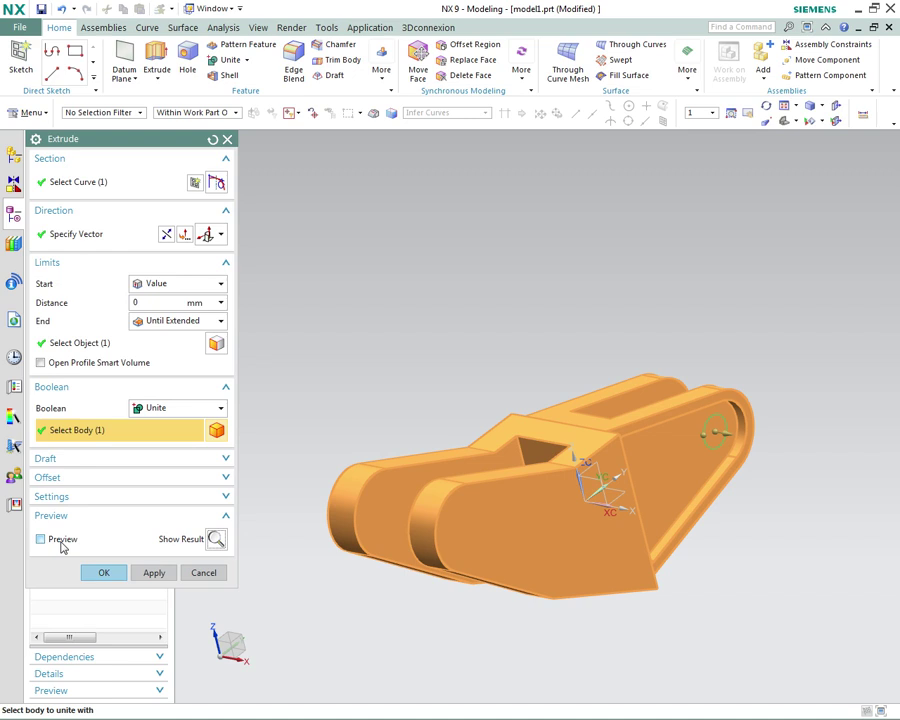
left_click(216, 539)
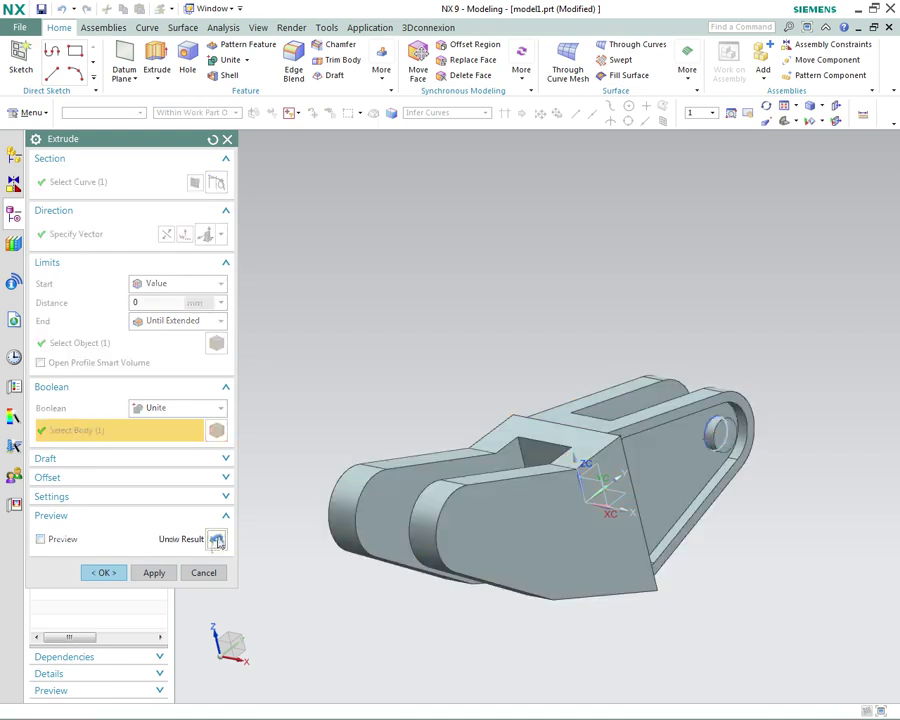
left_click(104, 573)
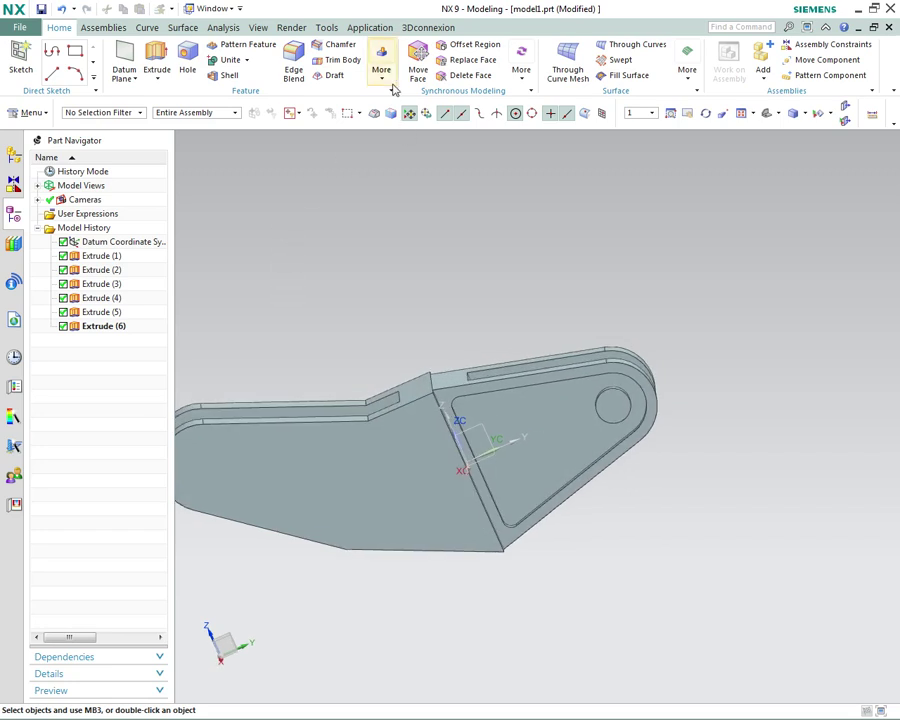
left_click(291, 60)
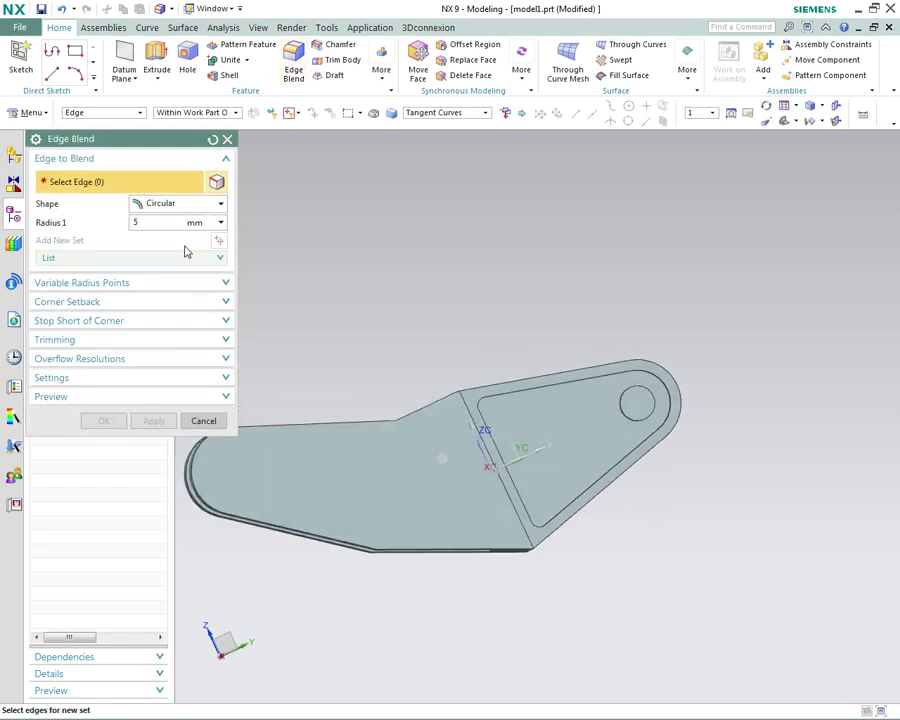
double_click(163, 222)
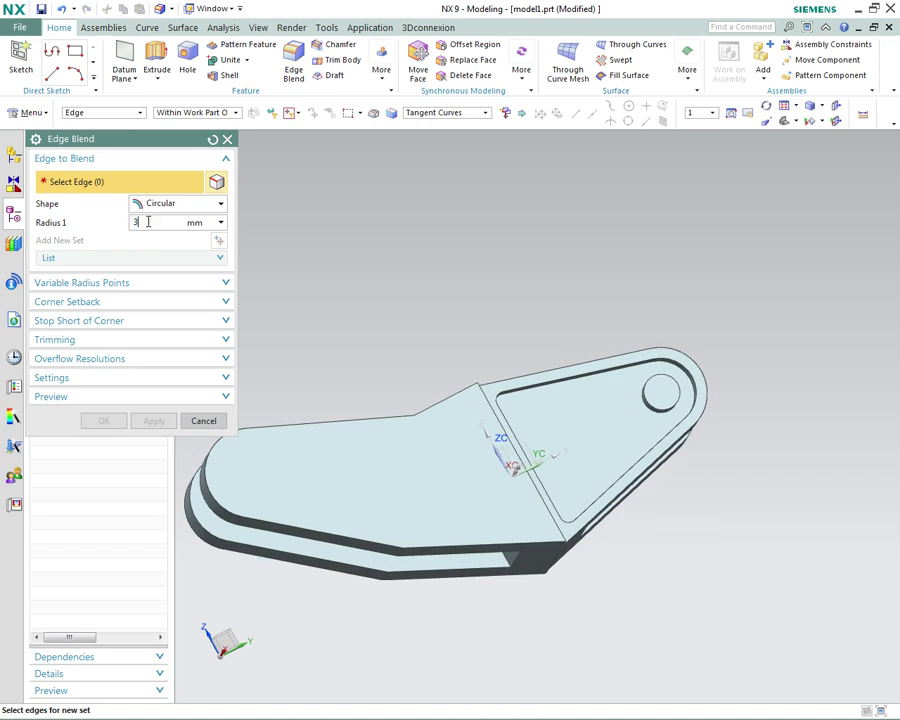
scroll(458, 466, "up", 5)
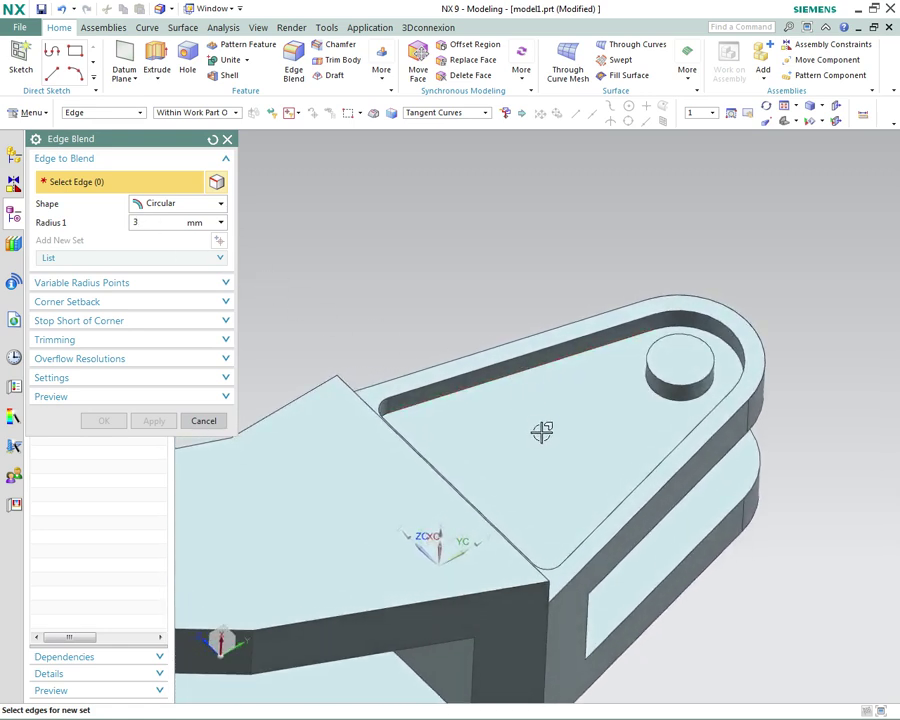
left_click(472, 115)
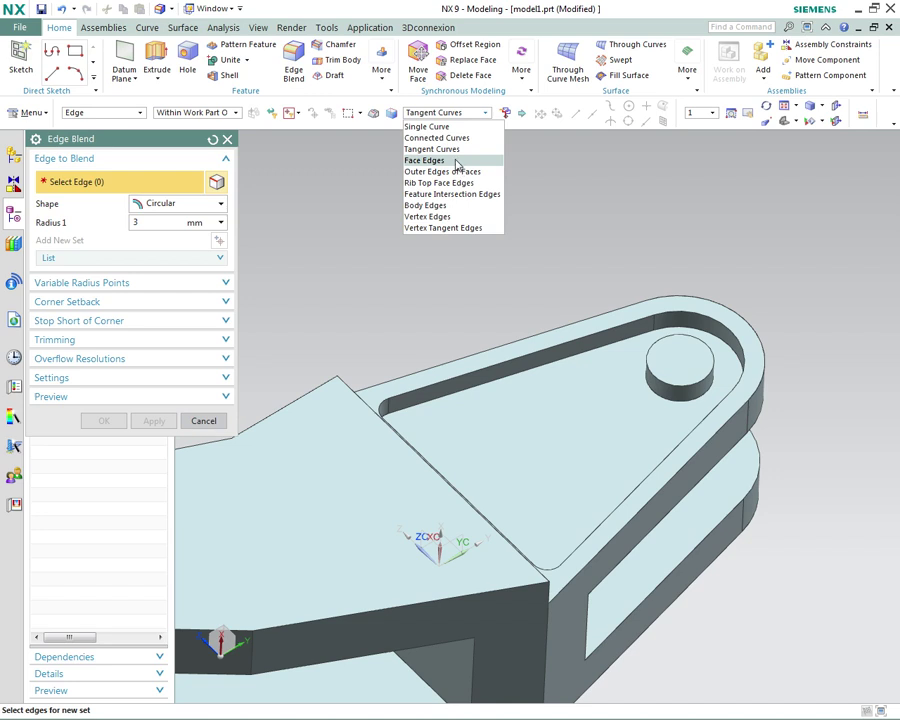
left_click(456, 161)
left_click(546, 421)
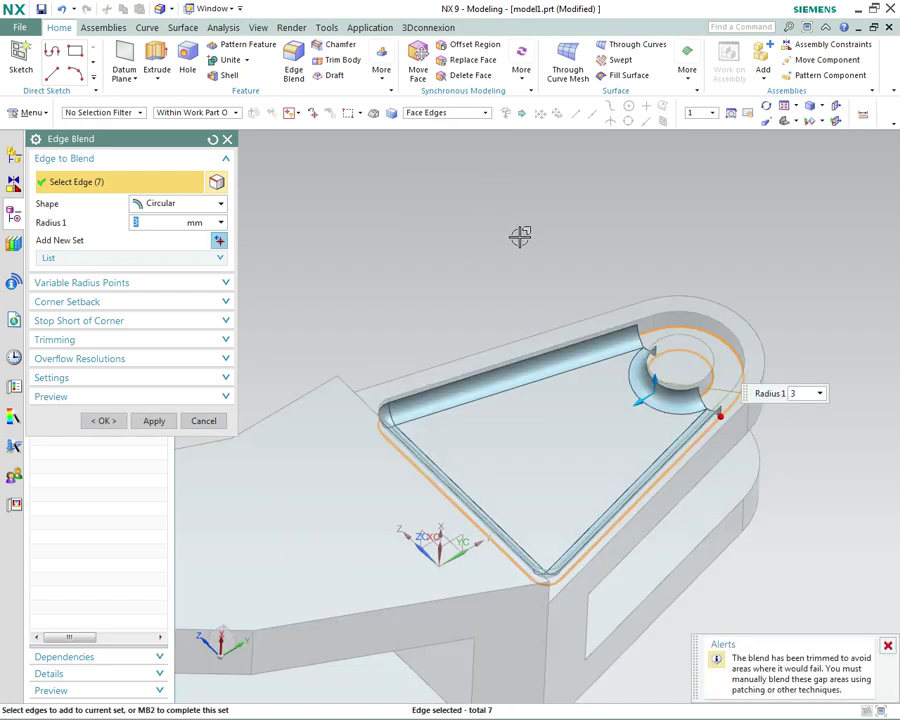
mouse_move(520, 236)
middle_mouse_down()
mouse_move(591, 341)
mouse_move(643, 376)
mouse_move(696, 437)
mouse_move(625, 442)
mouse_move(623, 557)
middle_mouse_up()
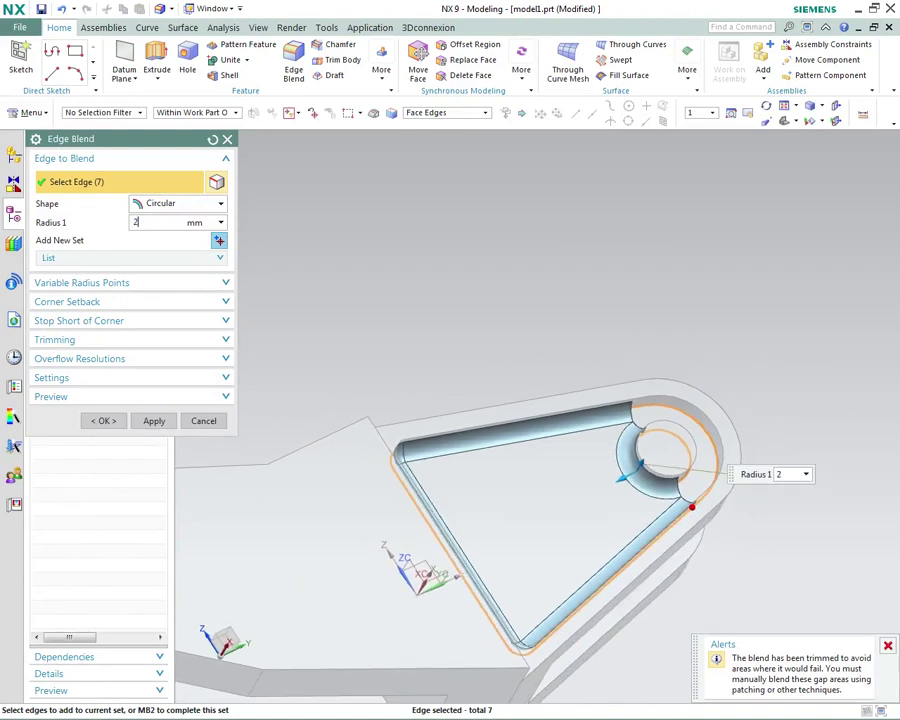
type("2")
key("Return")
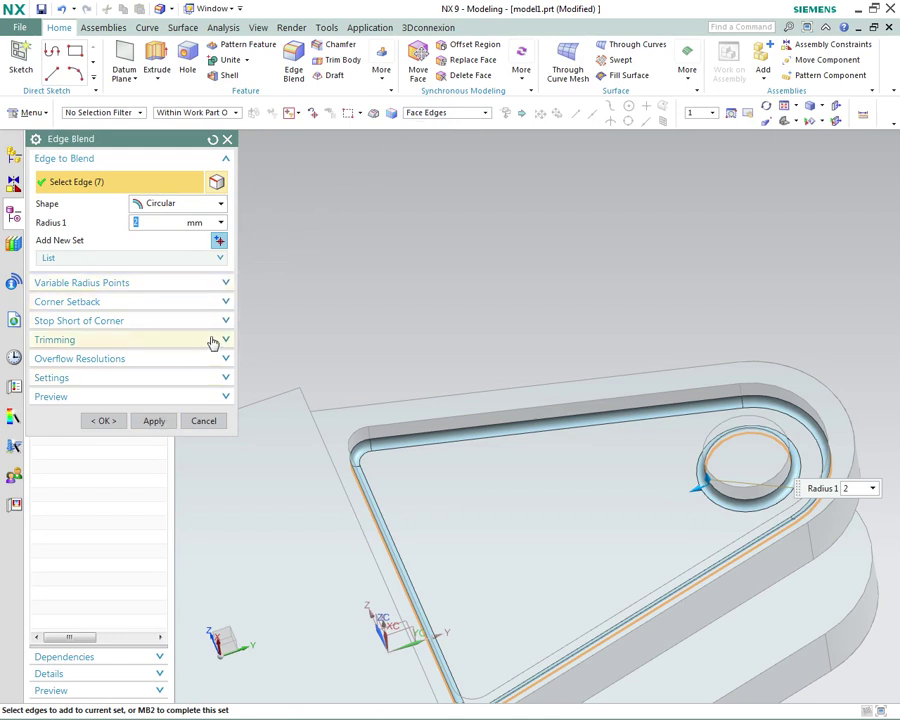
left_click(206, 420)
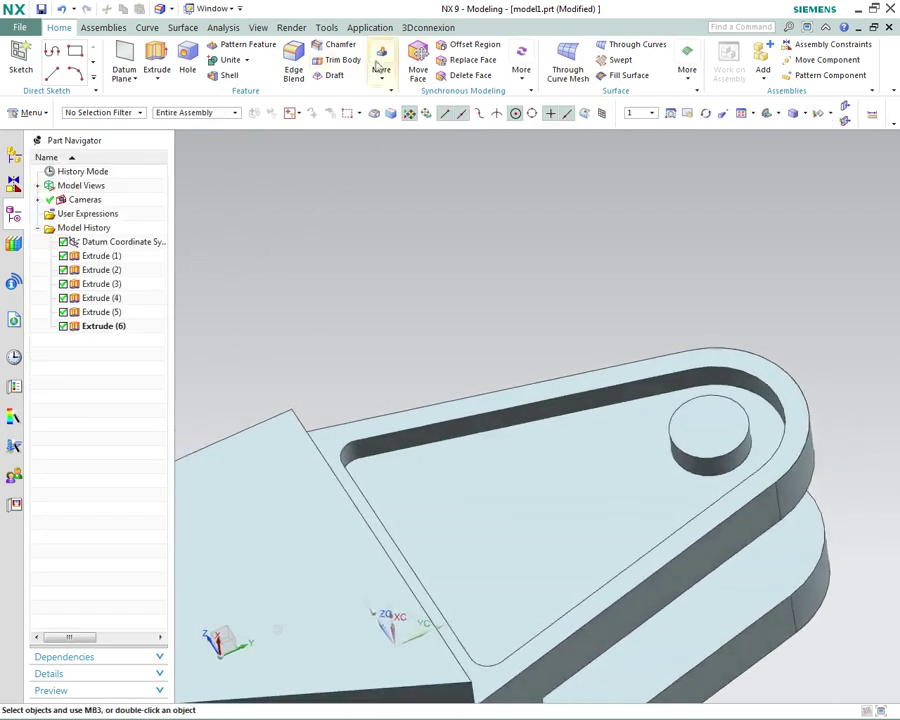
left_click(291, 55)
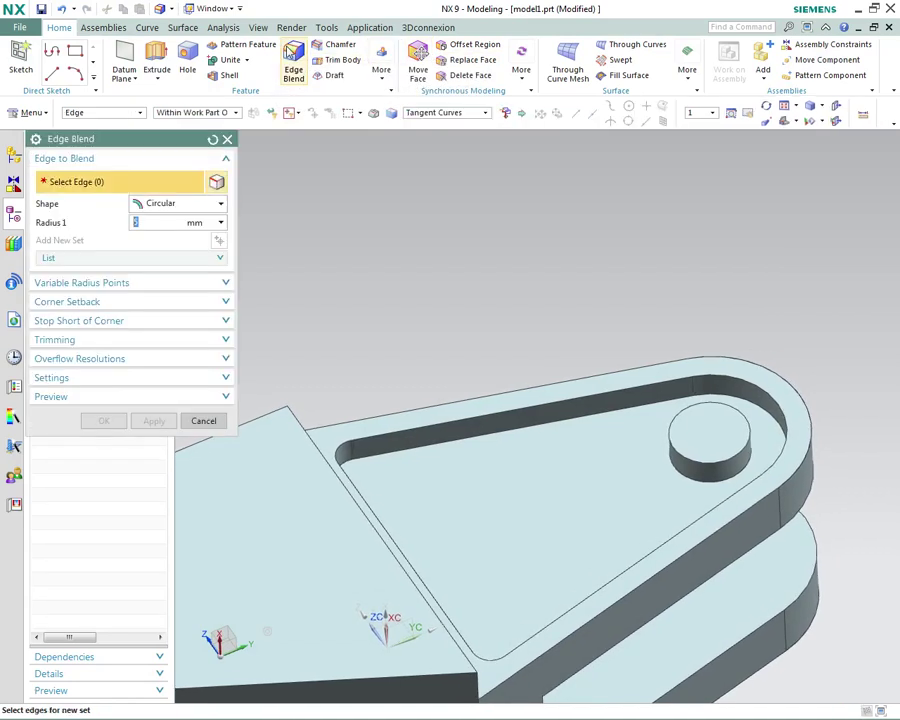
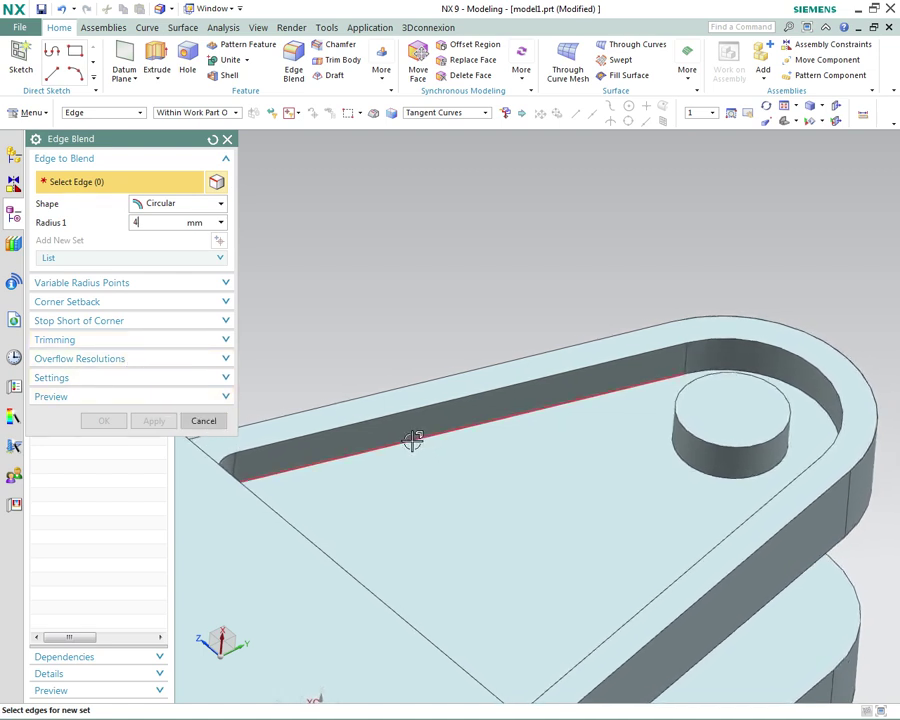
left_click(478, 113)
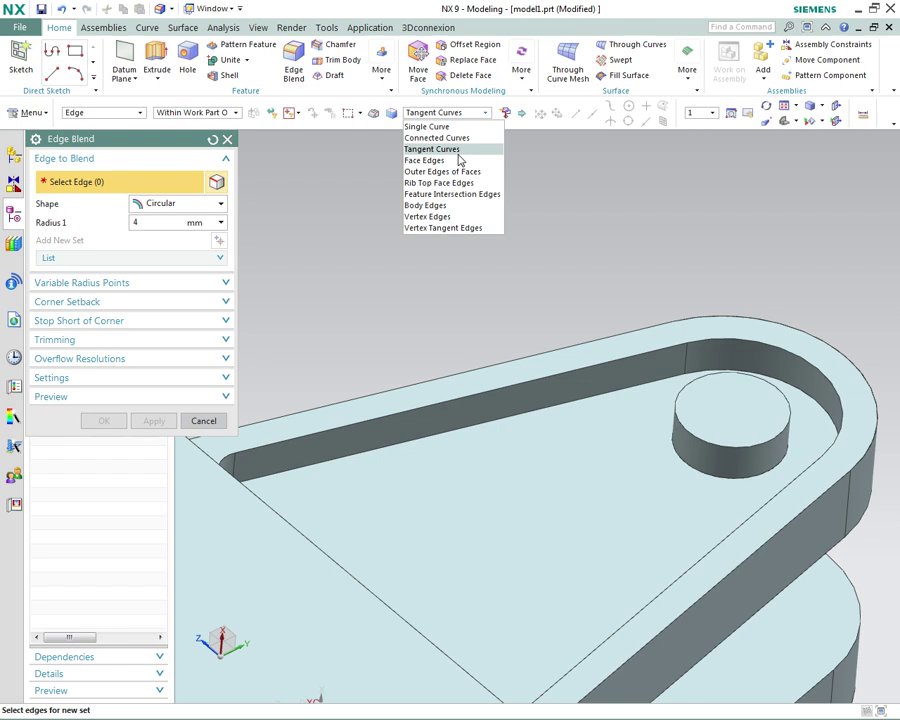
left_click(438, 137)
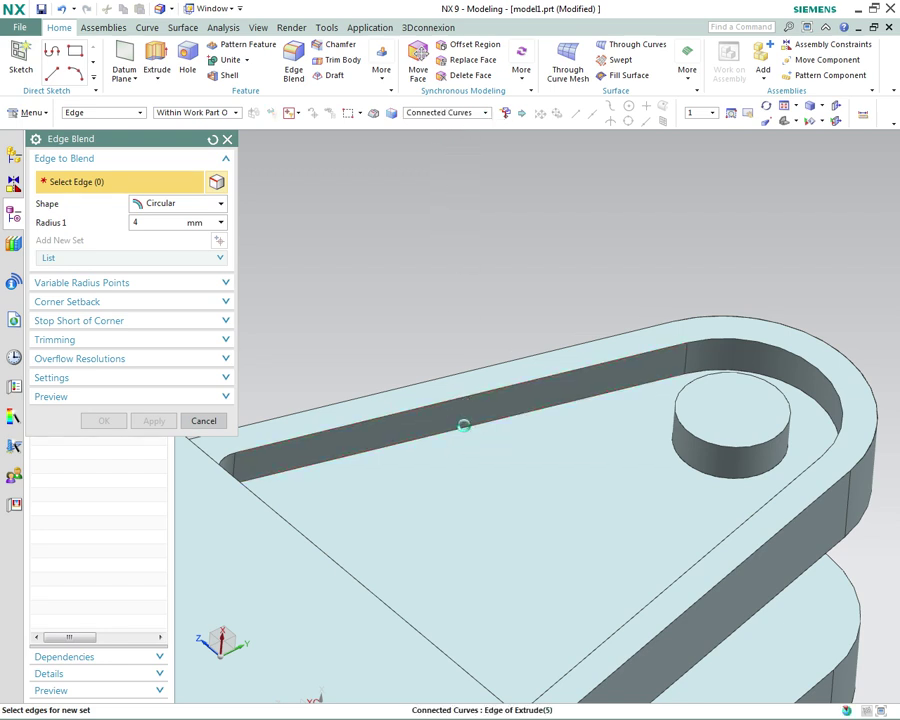
left_click(463, 426)
scroll(442, 421, "down", 2)
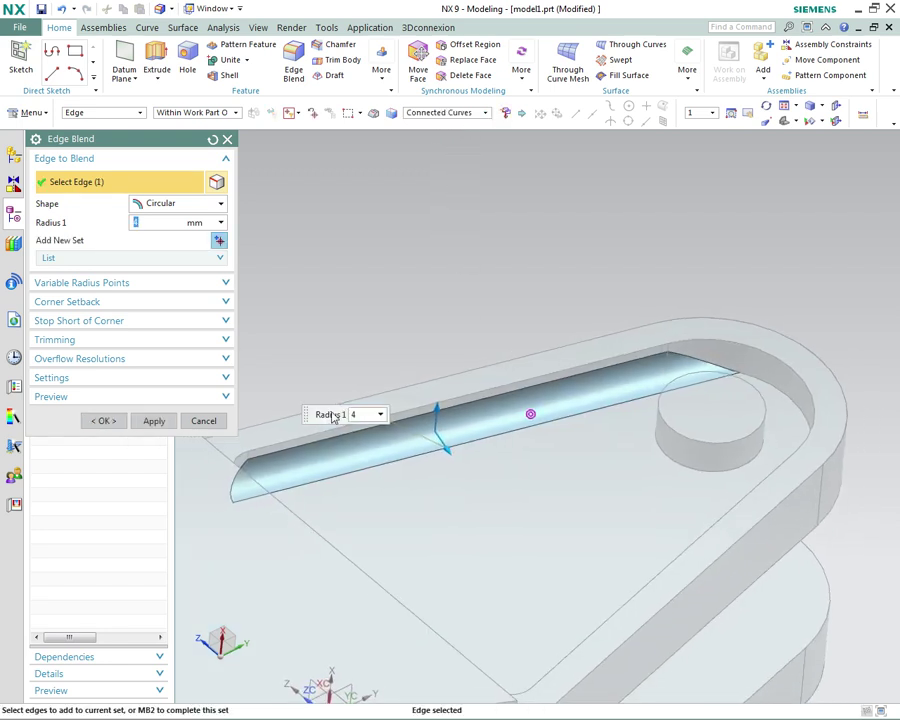
left_click(201, 420)
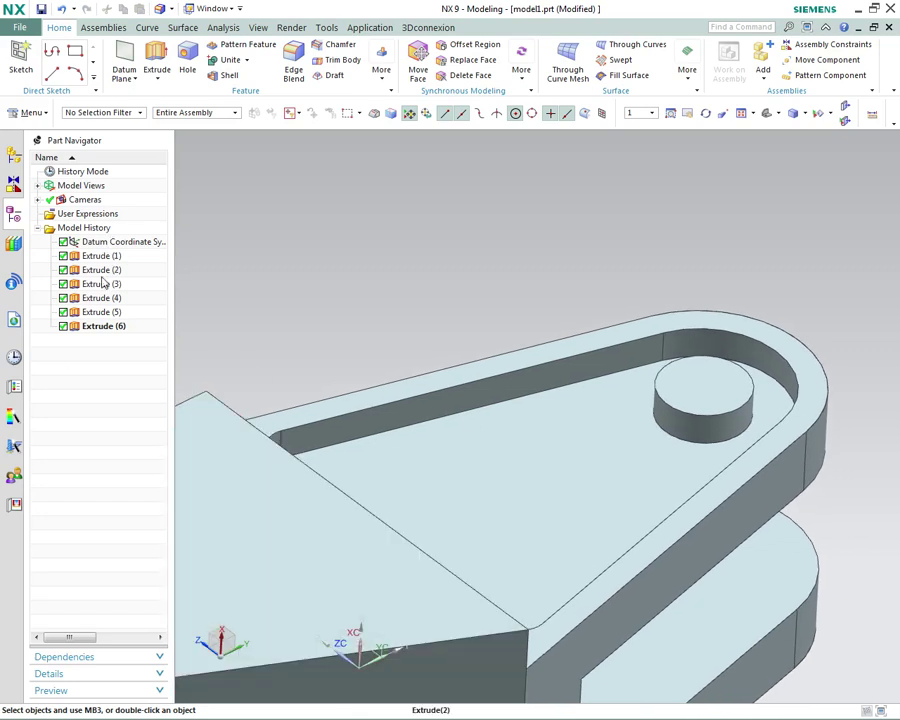
- Edit the boss extrusion with rollback, open its section sketch and set the circle's diameter to 18 mm
left_click(104, 326)
right_click(107, 331)
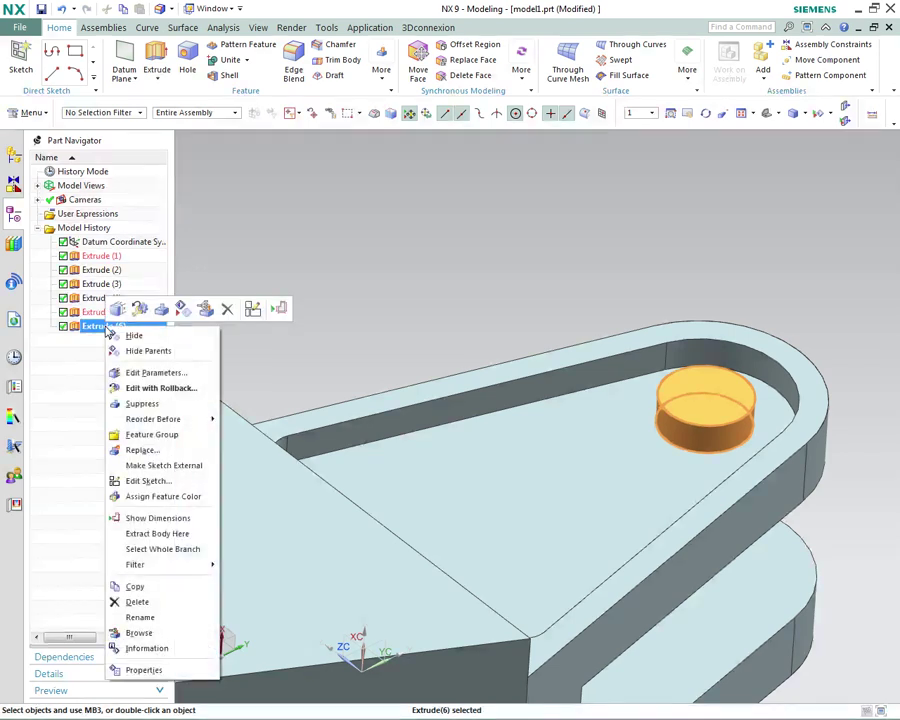
left_click(297, 237)
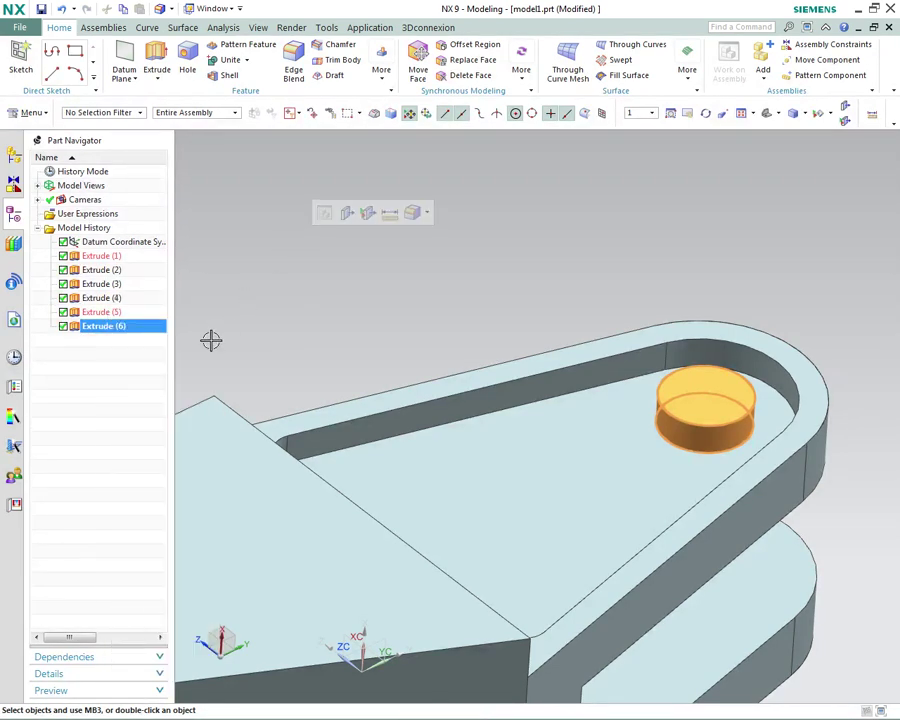
right_click(114, 332)
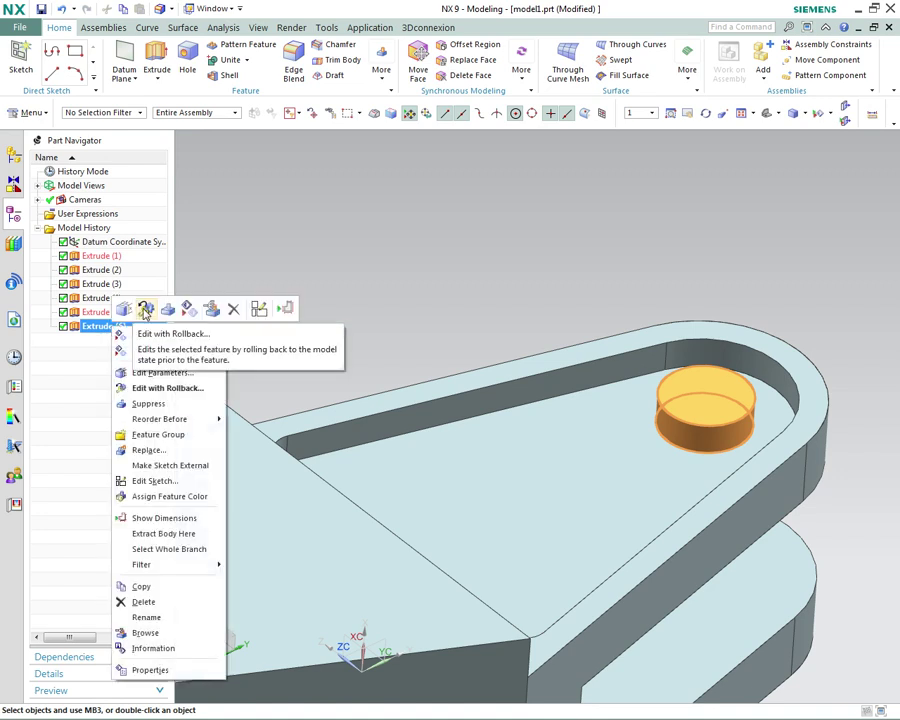
left_click(145, 311)
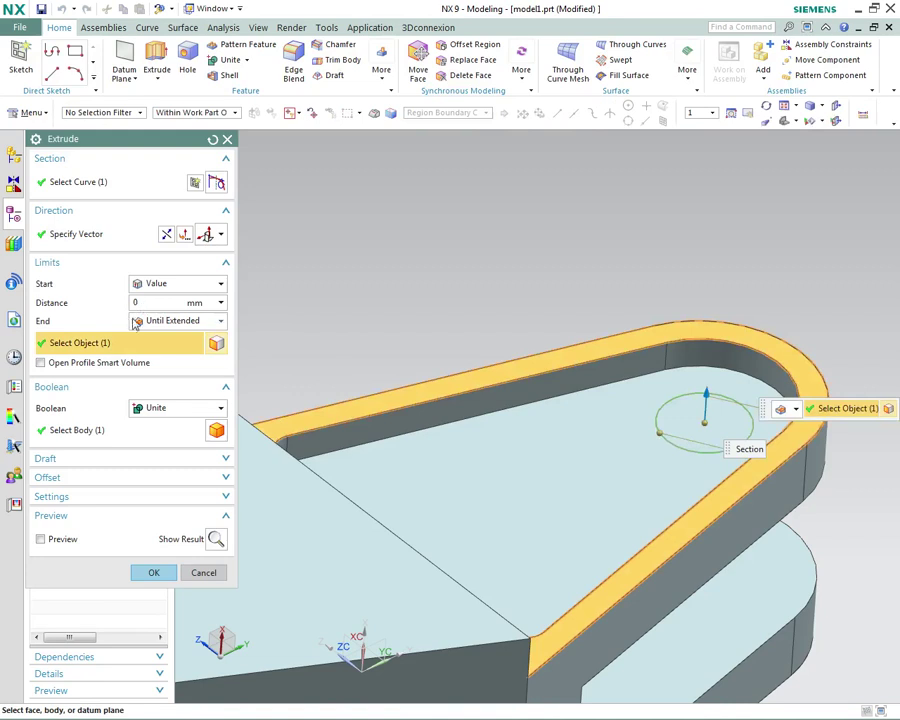
left_click(195, 185)
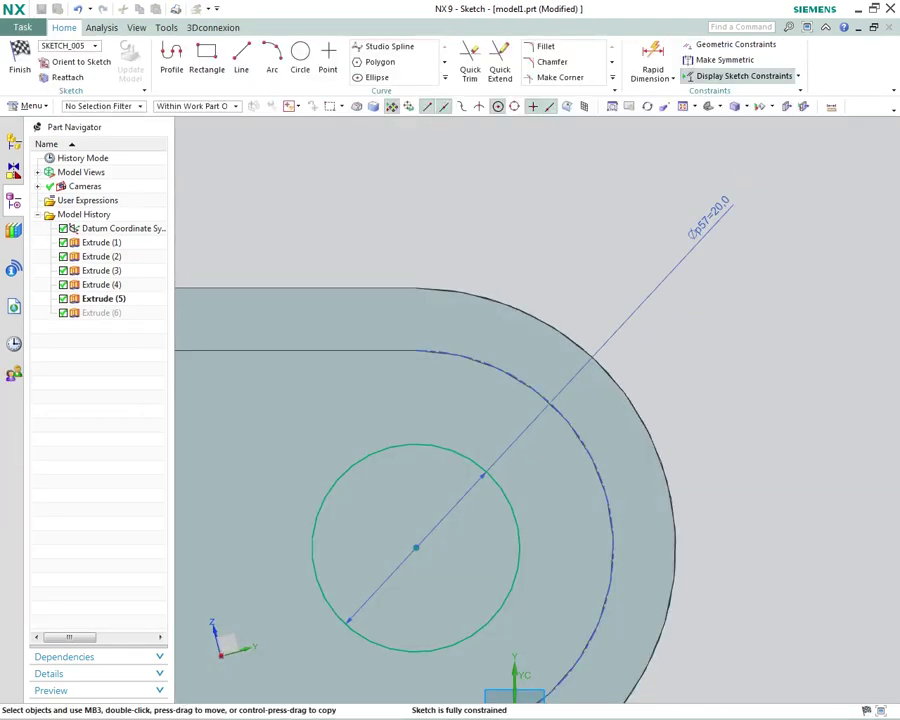
double_click(705, 209)
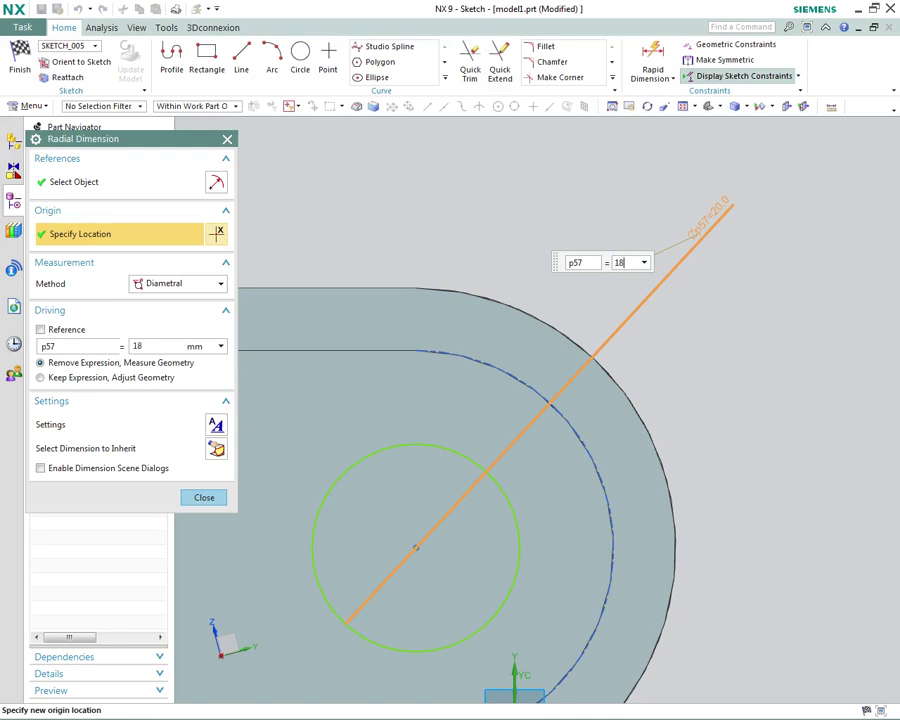
left_click(214, 500)
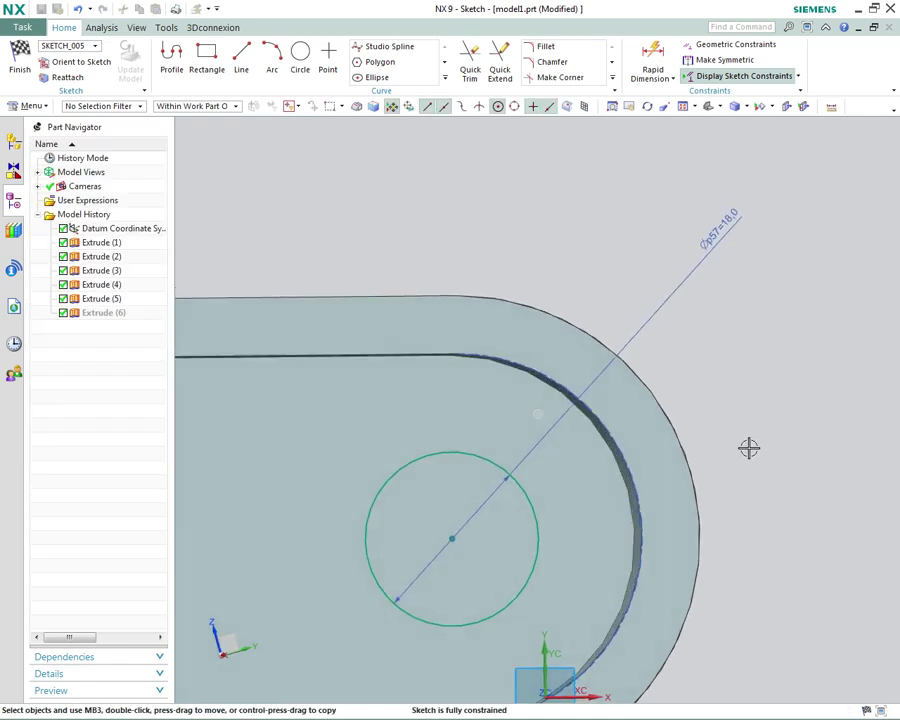
- Finish the boss's section sketch and accept the edited extrusion with its existing limits and Unite Boolean
middle_click_drag(753, 440, 333, 276)
right_click(335, 280)
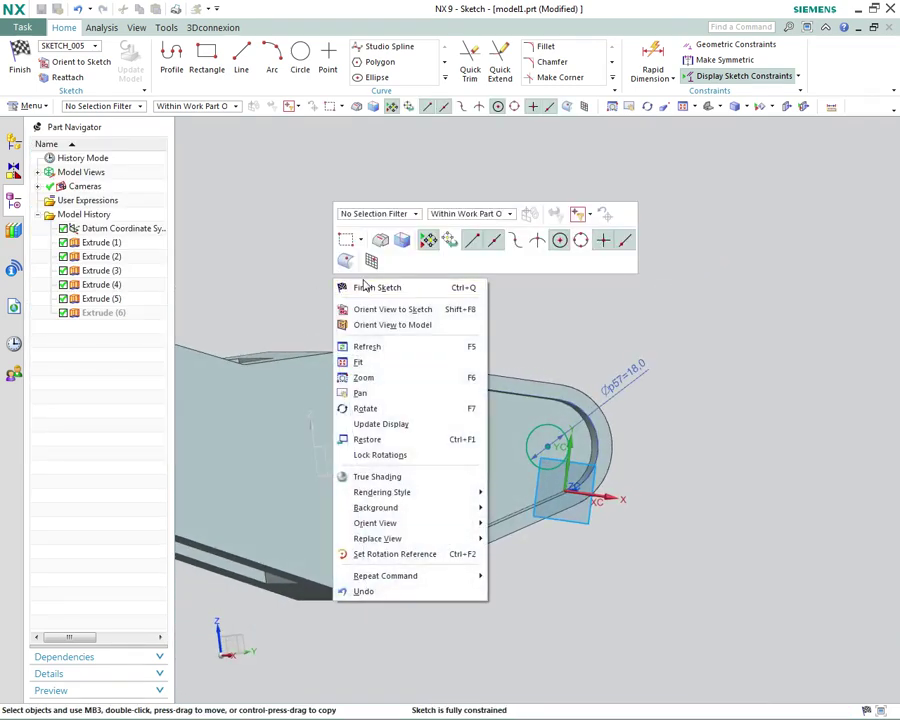
left_click(372, 289)
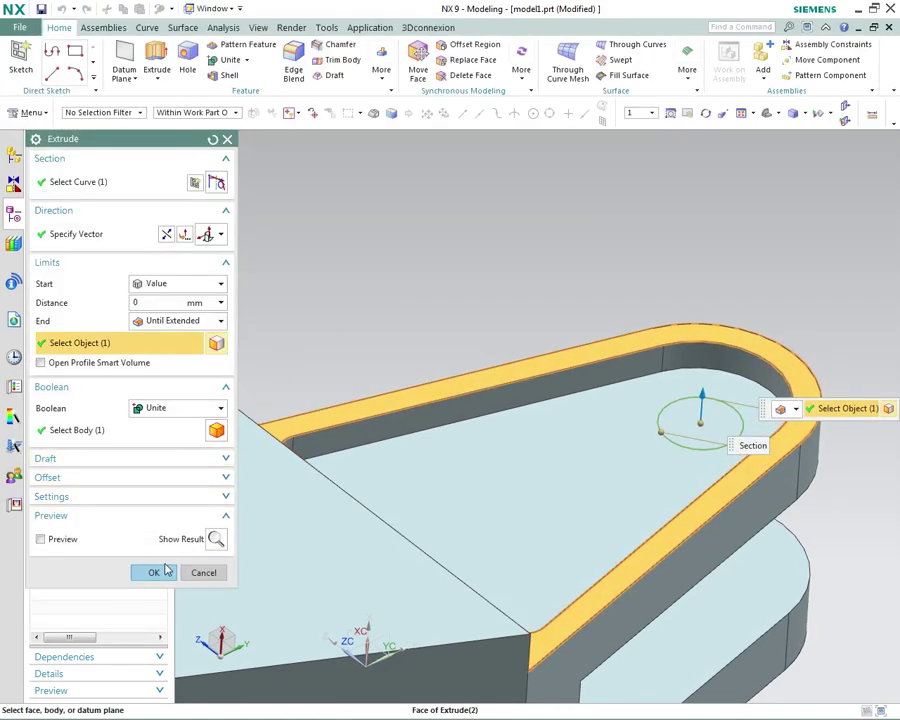
left_click(155, 573)
middle_click_drag(193, 559, 352, 446)
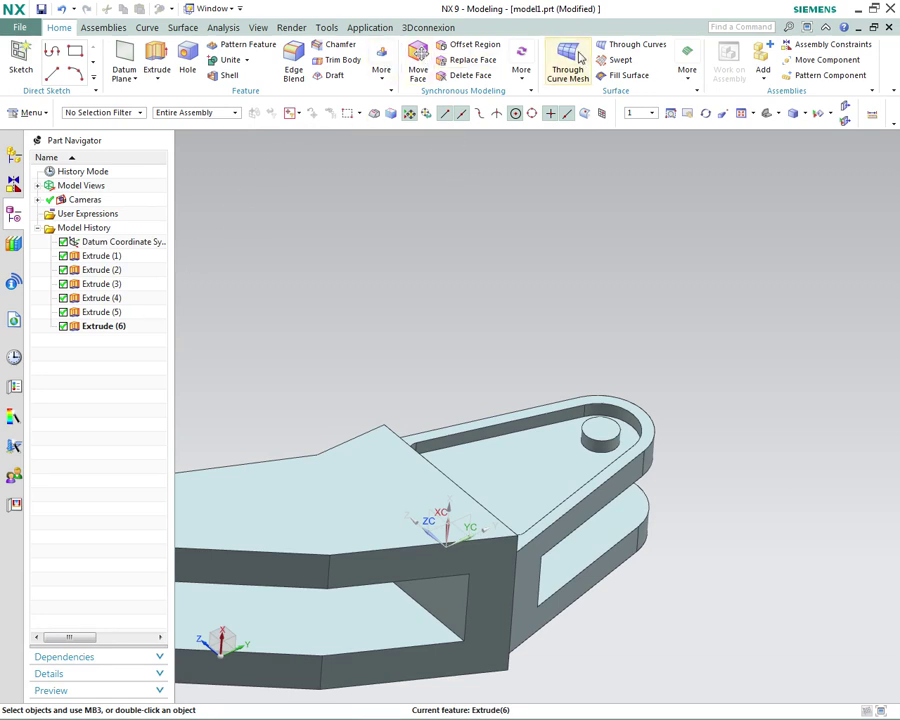
- Blend all edges of the pocket floor, including the edge around the boss, with a 2 mm radius using the Face Edges rule
left_click(292, 60)
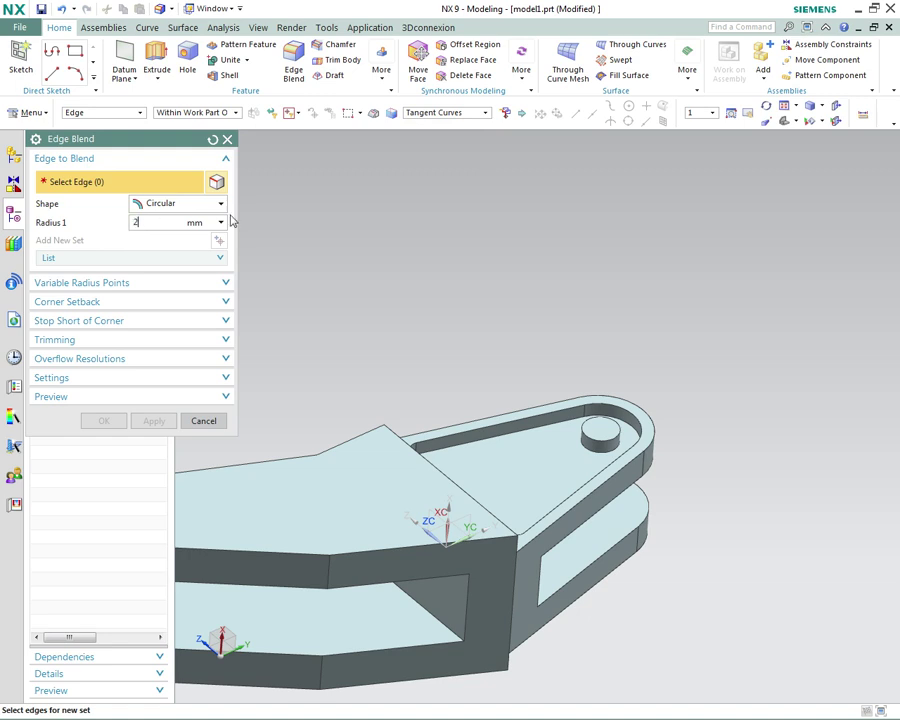
left_click(484, 112)
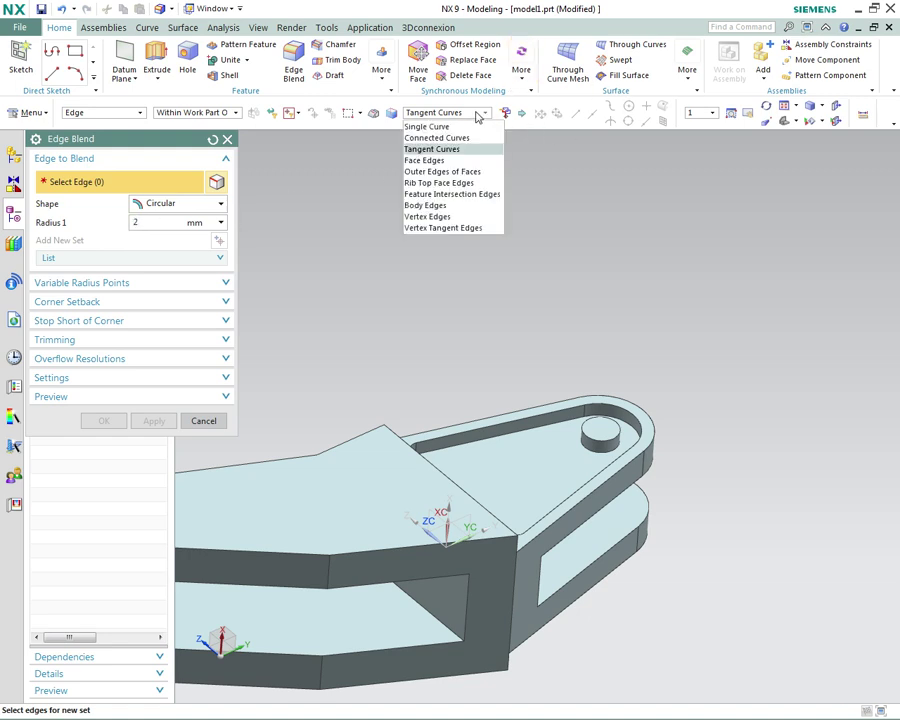
left_click(476, 161)
left_click(524, 469)
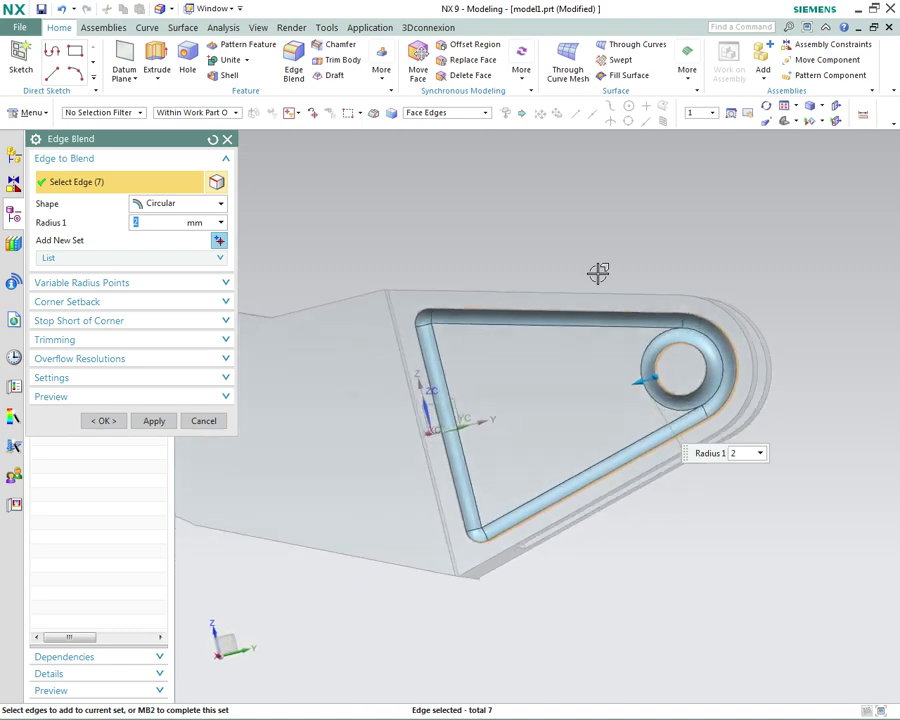
middle_click_drag(598, 272, 560, 290)
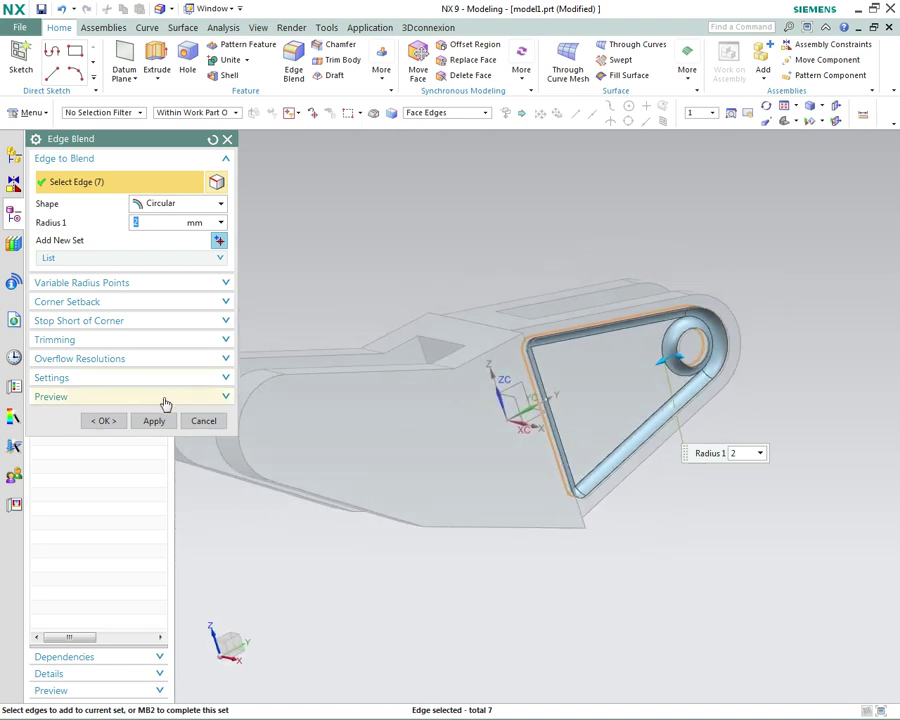
left_click(113, 423)
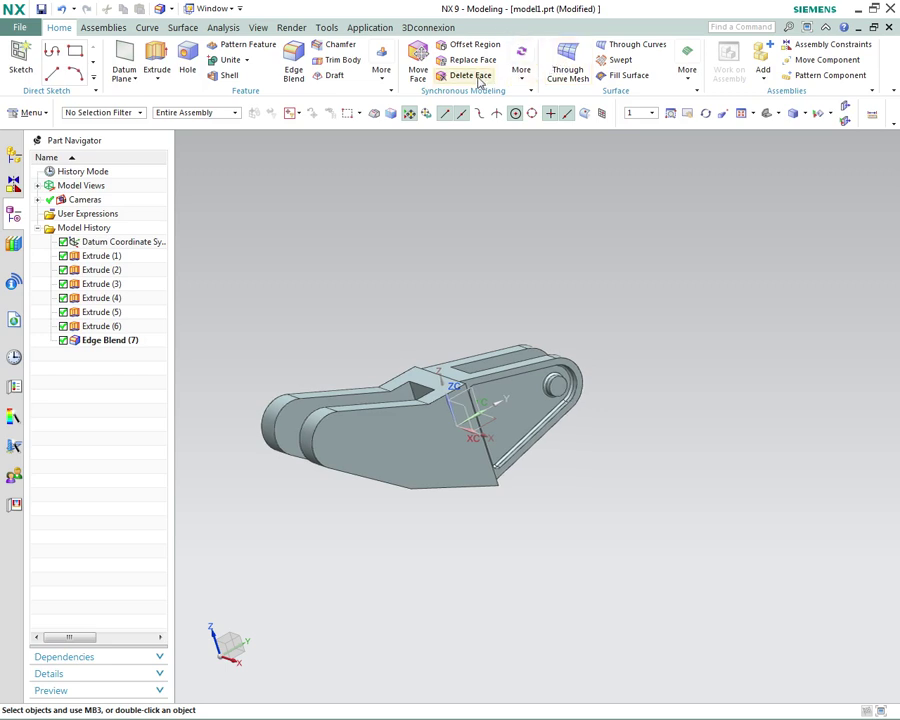
left_click(382, 72)
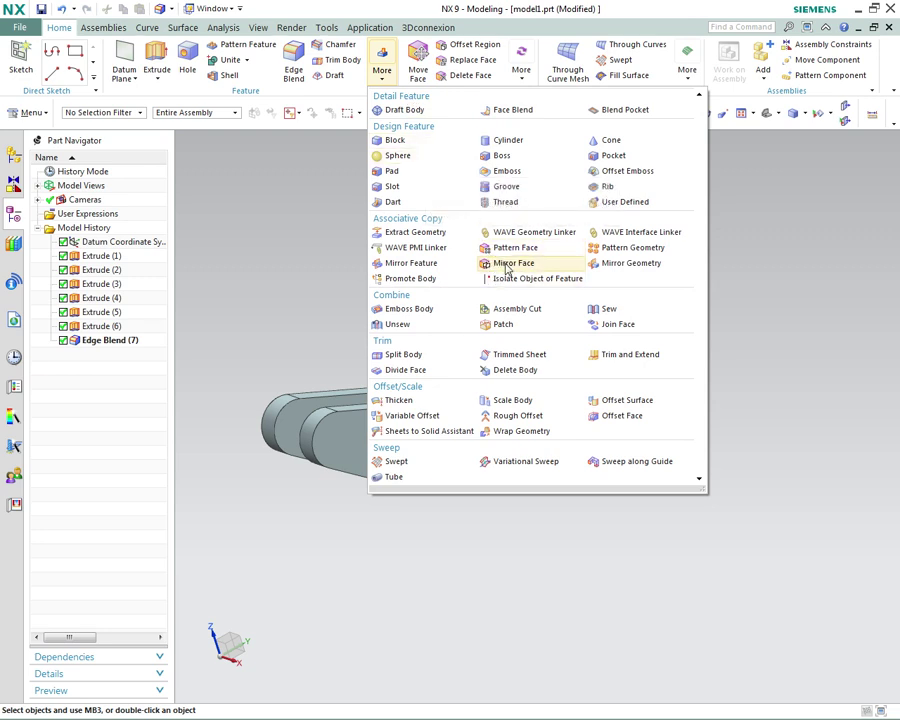
left_click(442, 265)
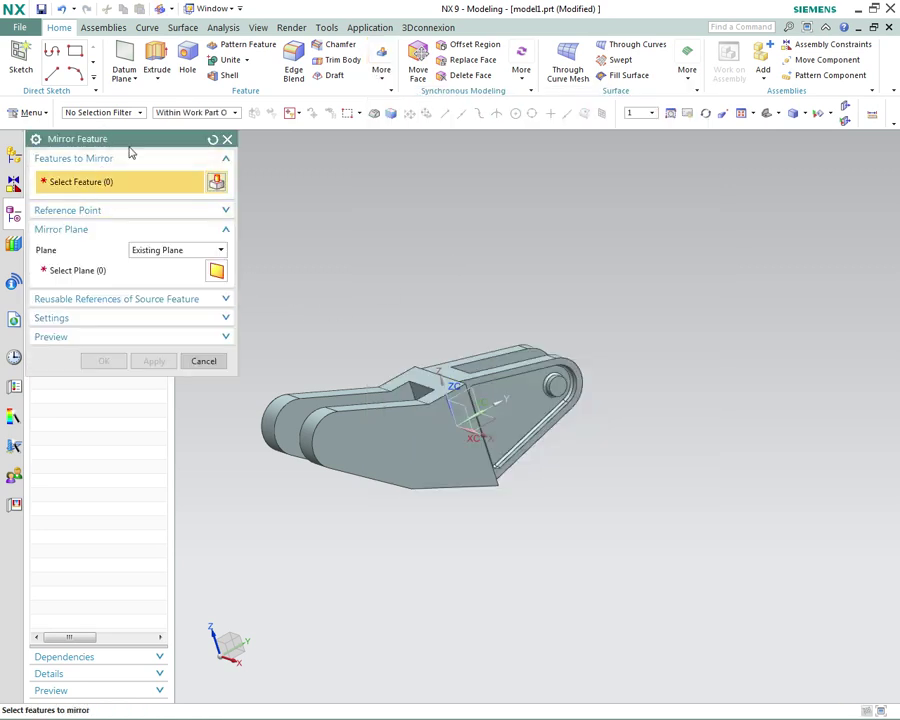
scroll(620, 460, "up", 3)
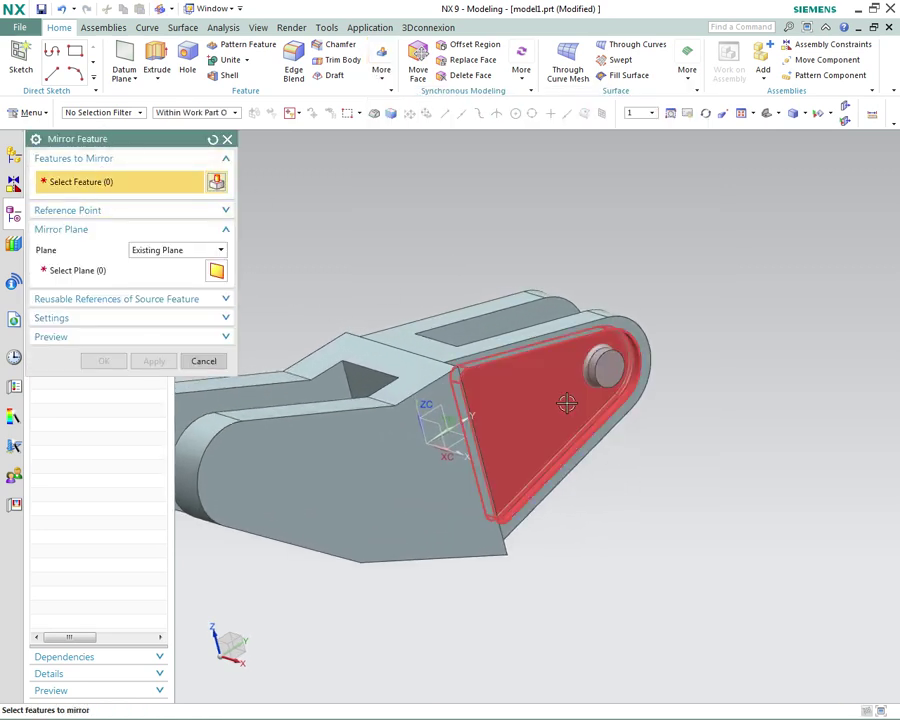
left_click(566, 403)
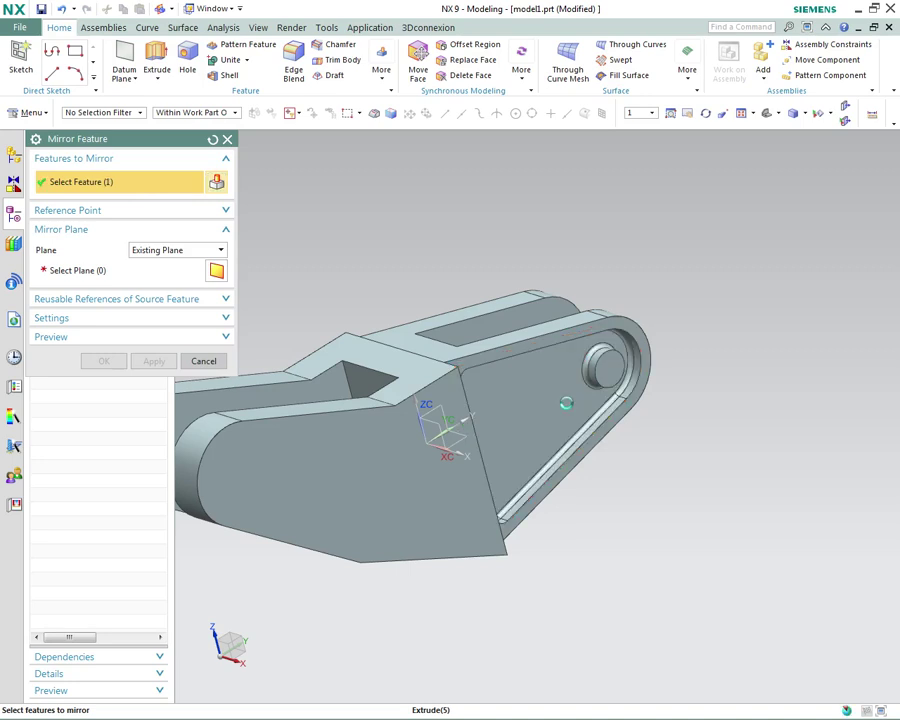
left_click(592, 373)
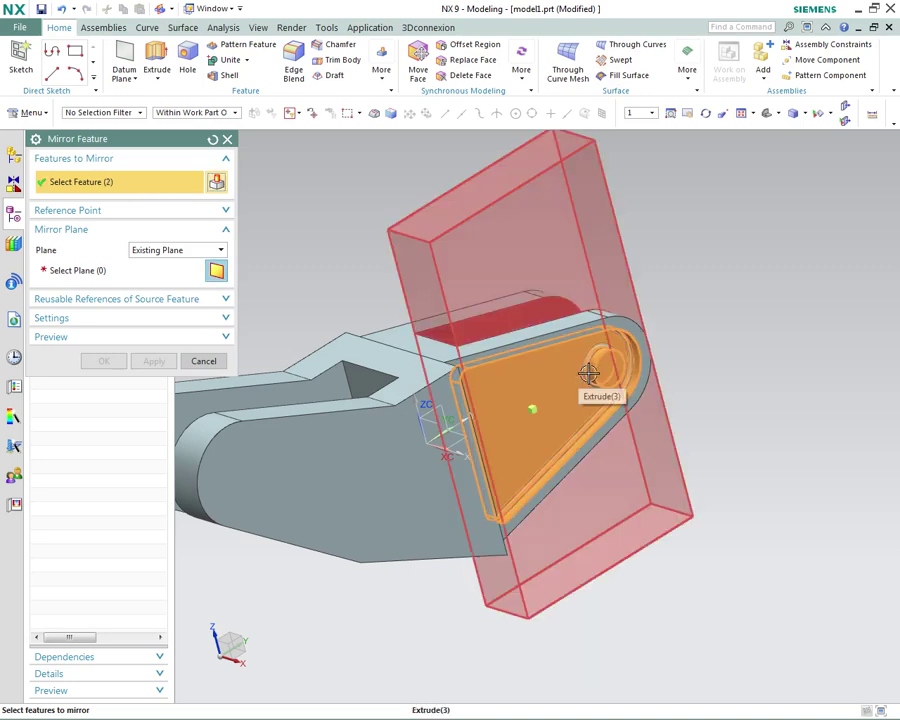
left_click(588, 373)
middle_click_drag(588, 373, 640, 511)
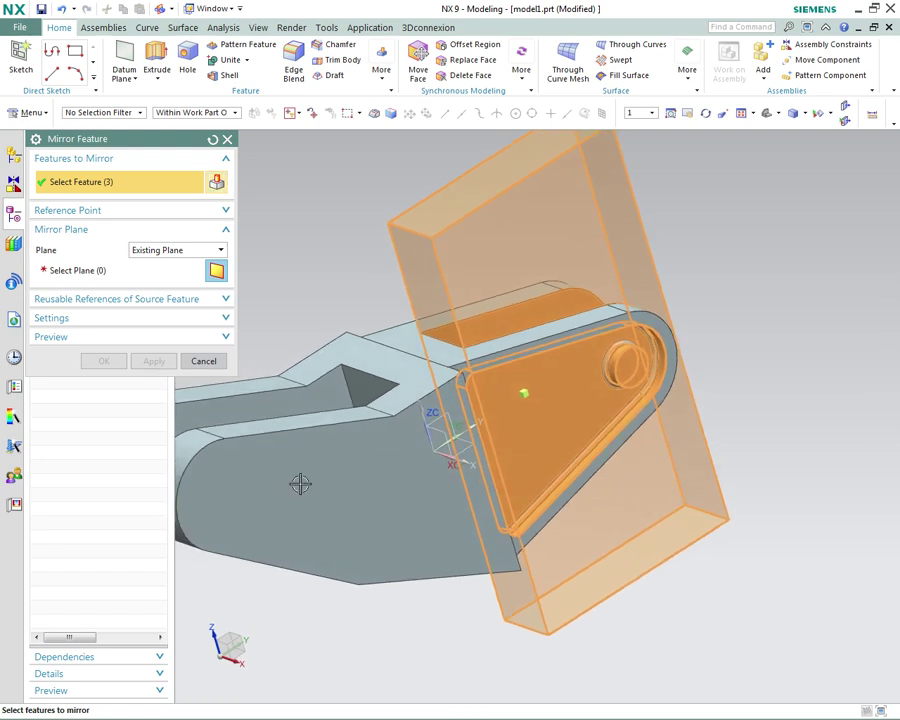
left_click(216, 364)
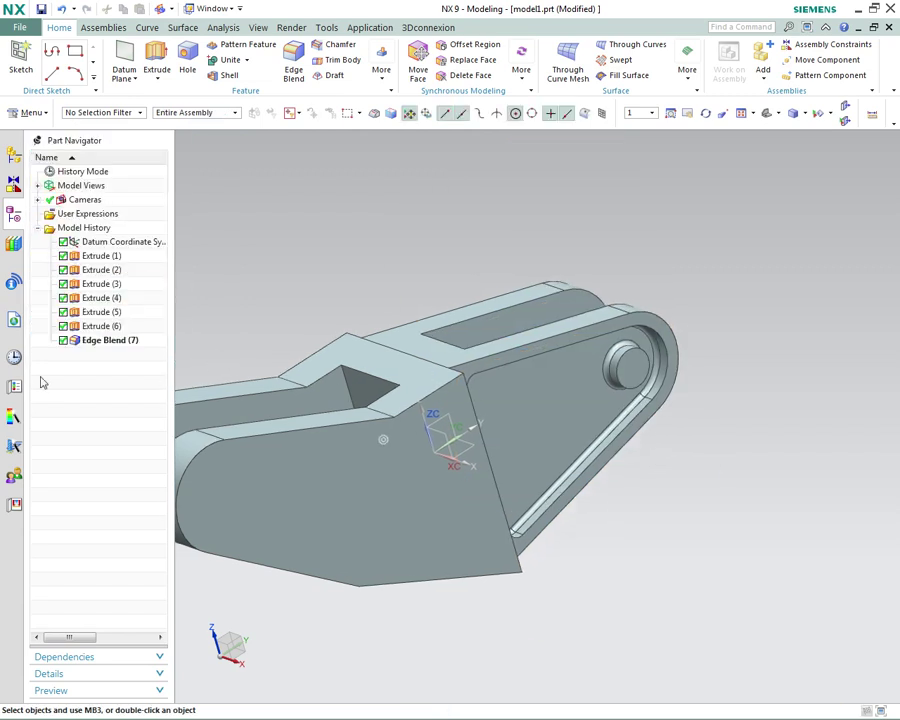
- Mirror the pocket extrusion, boss extrusion and edge blend about the datum coordinate system's YZ plane with Mirror Feature
left_click(101, 312)
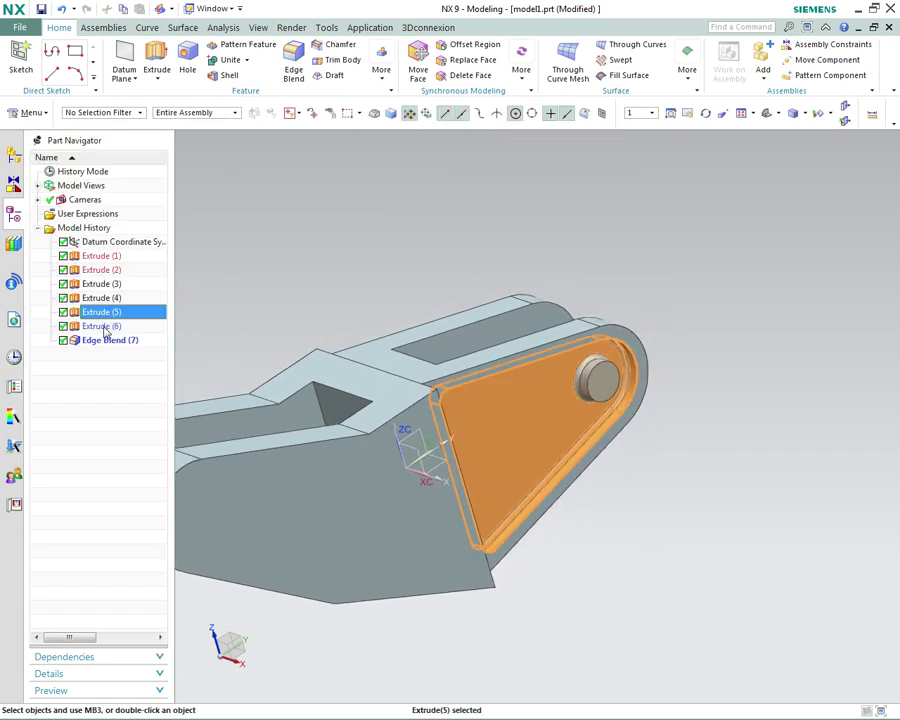
left_click(101, 326, "ctrl")
left_click(111, 341, "ctrl")
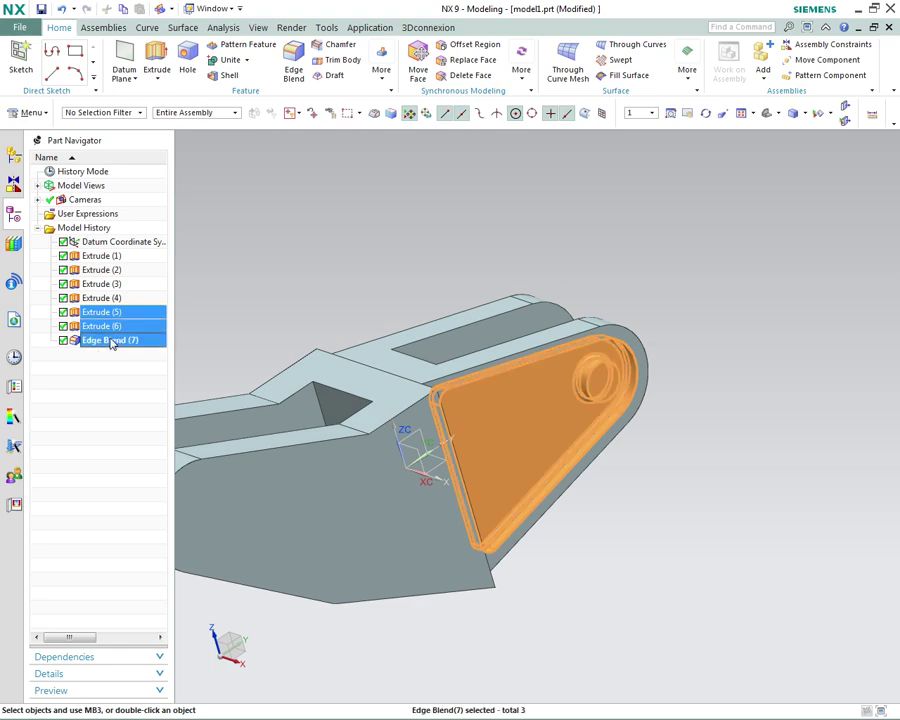
left_click(388, 80)
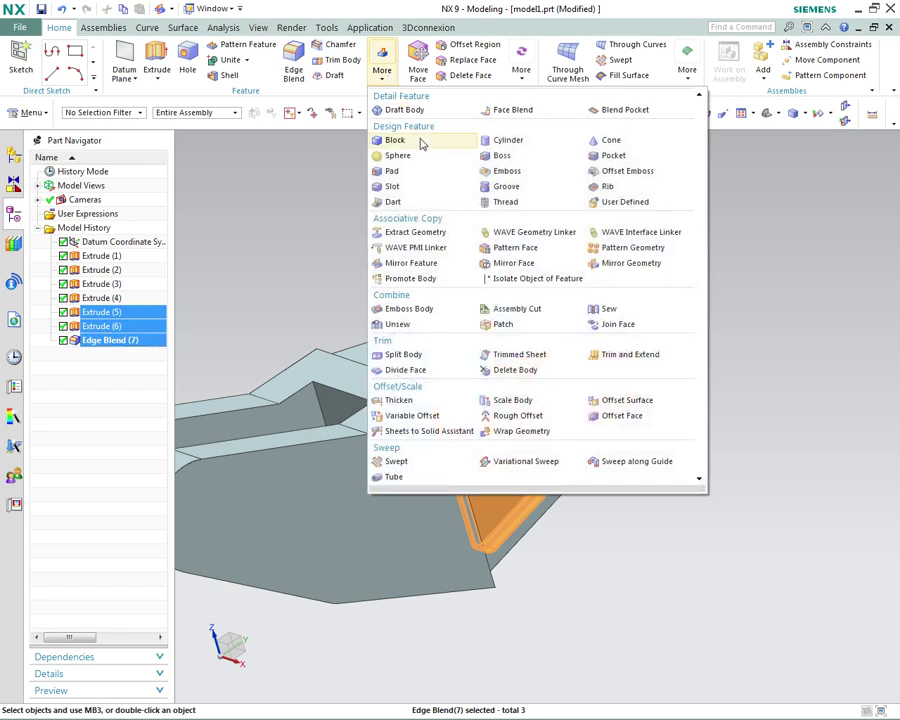
left_click(407, 268)
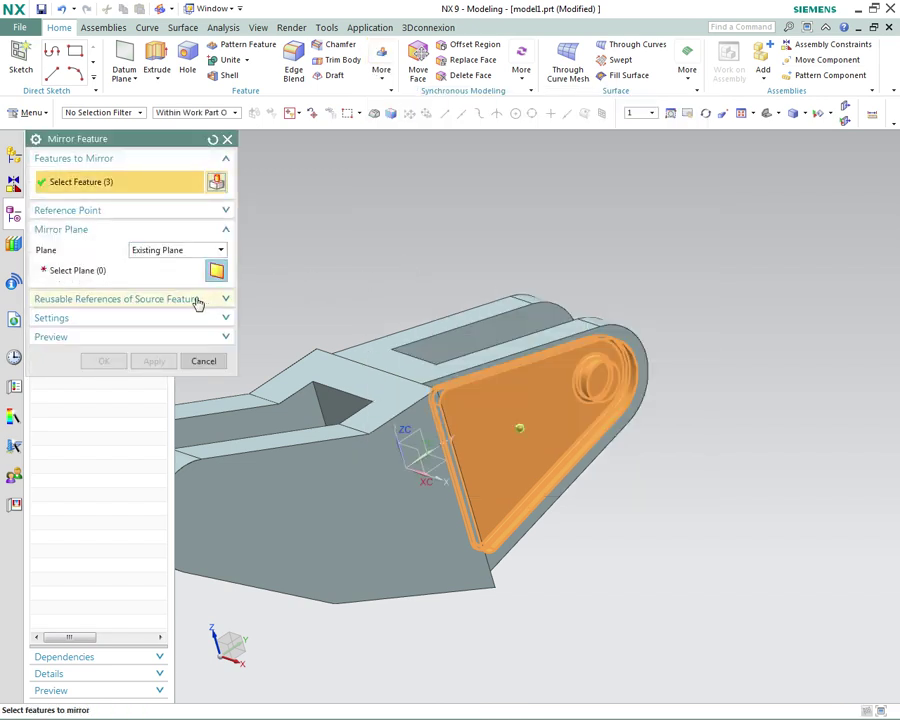
left_click(98, 280)
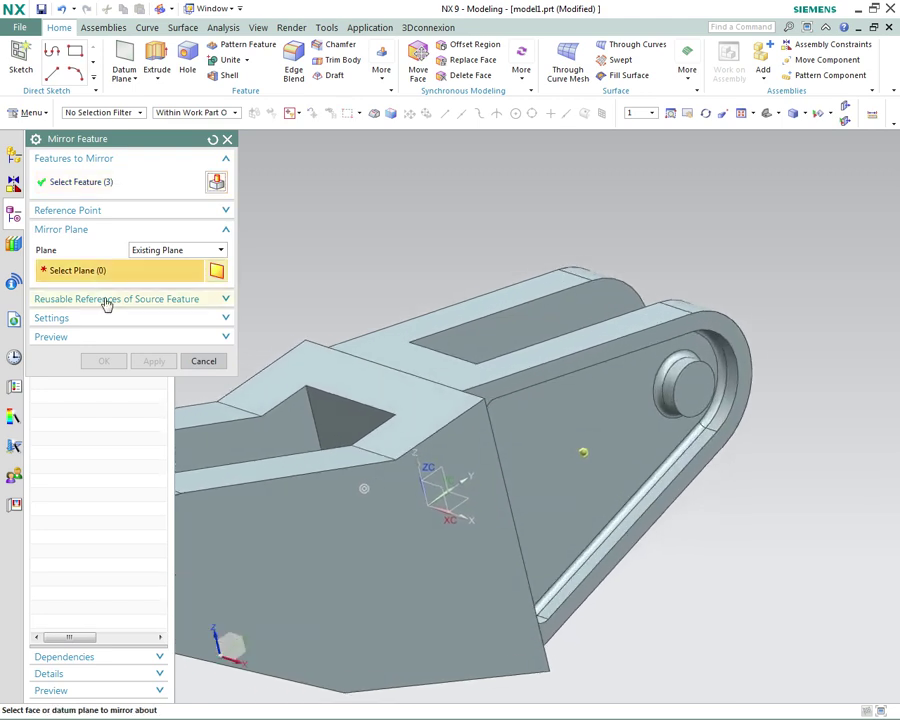
left_click(437, 473)
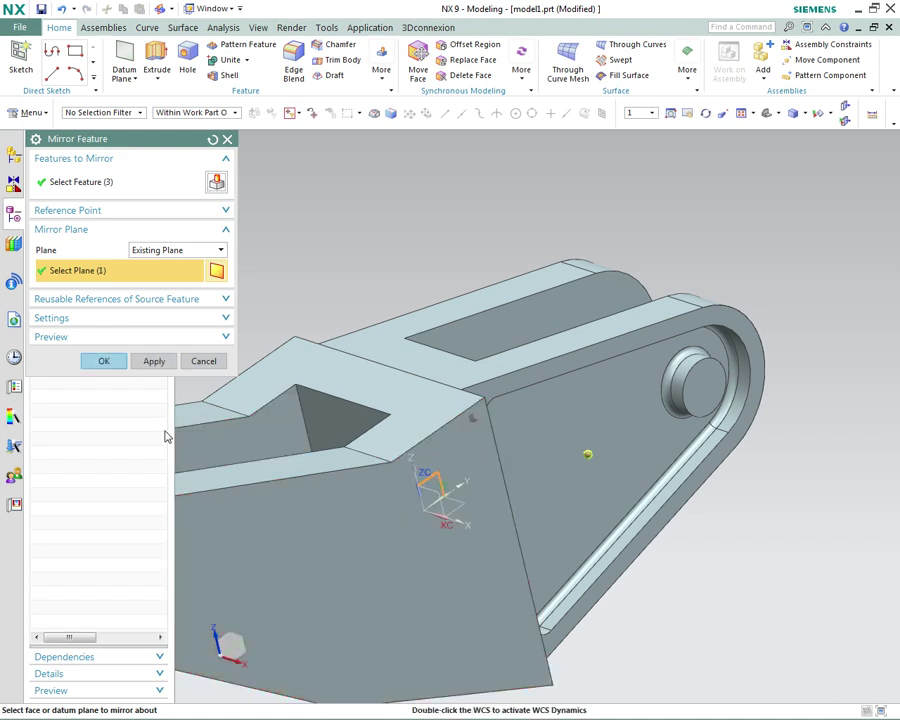
left_click(108, 363)
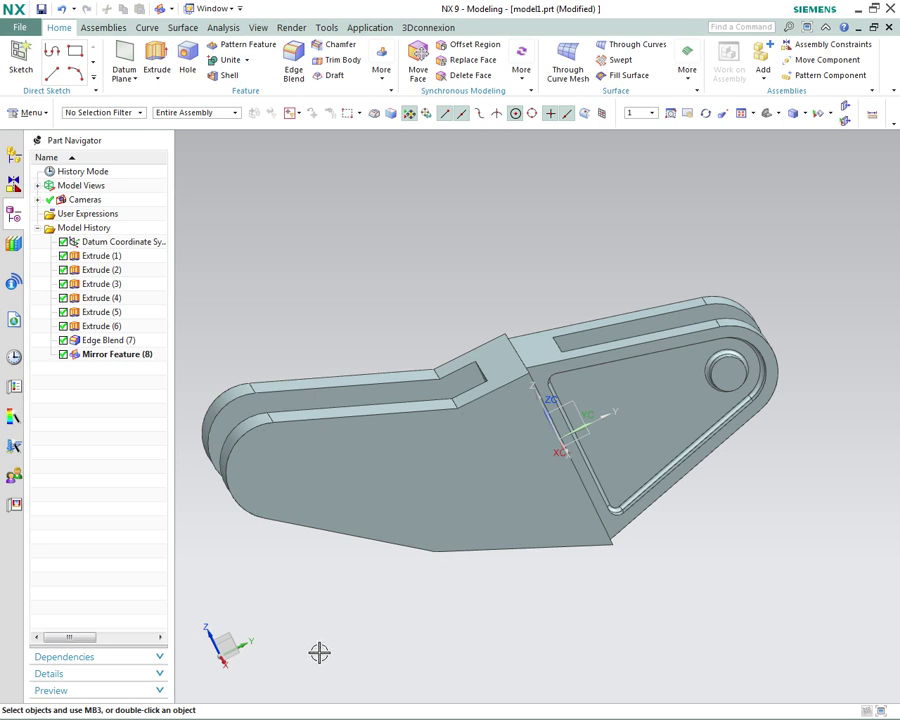
mouse_move(319, 652)
middle_mouse_down()
mouse_move(325, 601)
mouse_move(428, 337)
mouse_move(427, 325)
mouse_move(374, 323)
middle_mouse_up()
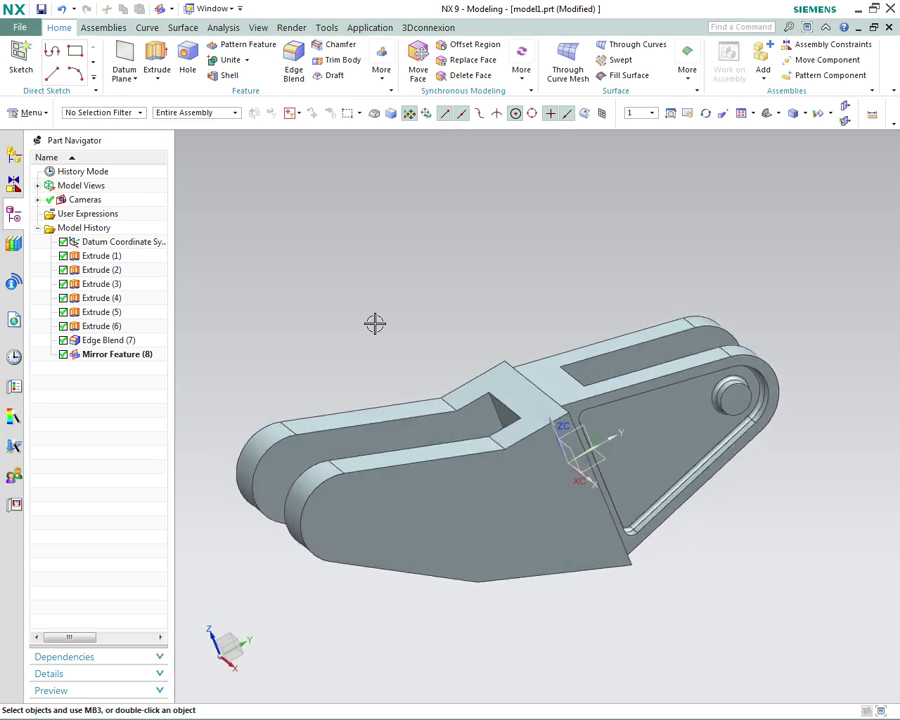